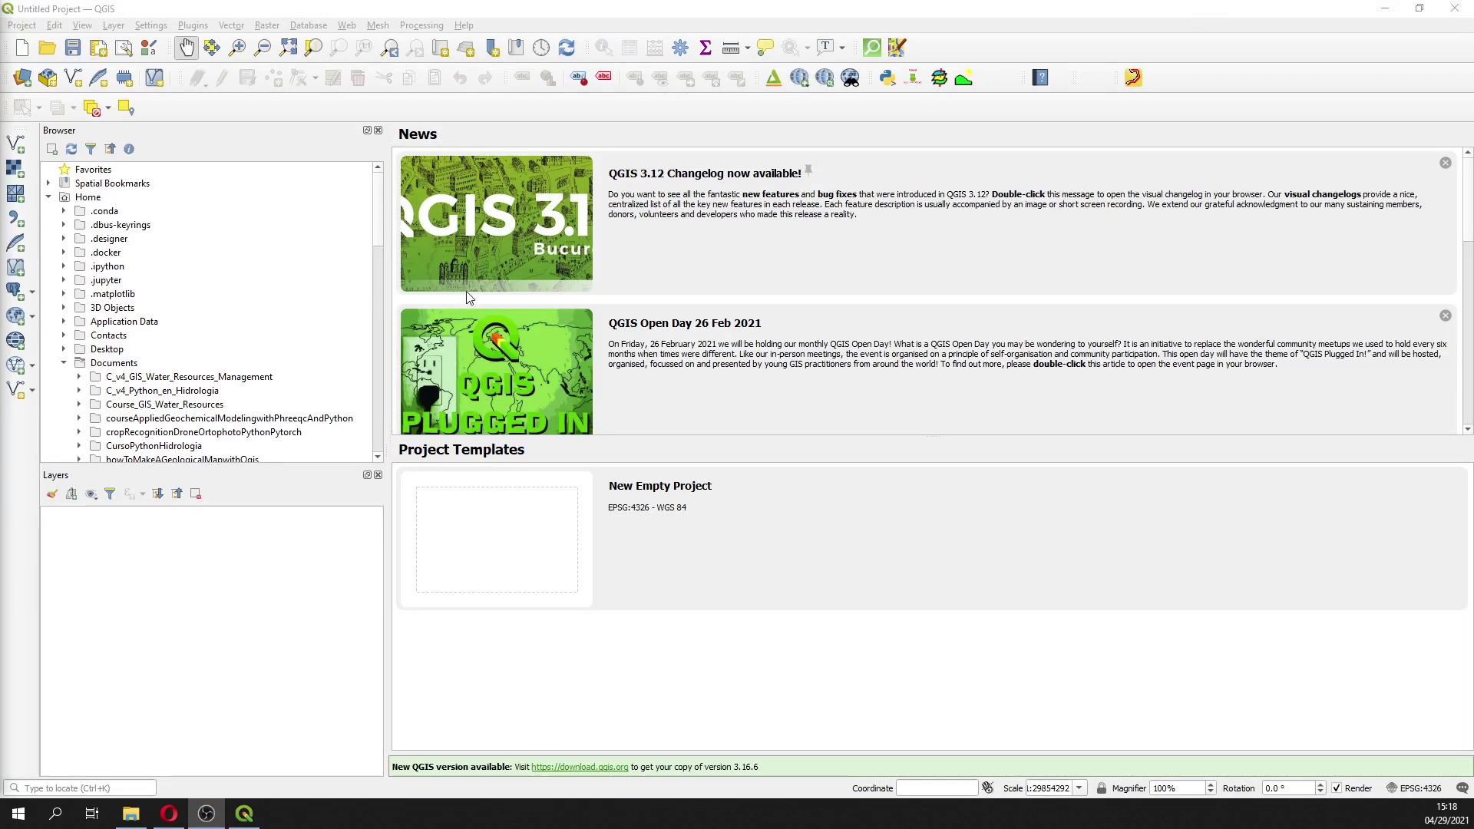
# Step: Locate the Patillas_Terrain_2019.gdb geodatabase in the howToMakeALakeBathymetricMapQgis folder, collapsing the expanded Shp folder
pyautogui.scroll(-3, 375, 240)
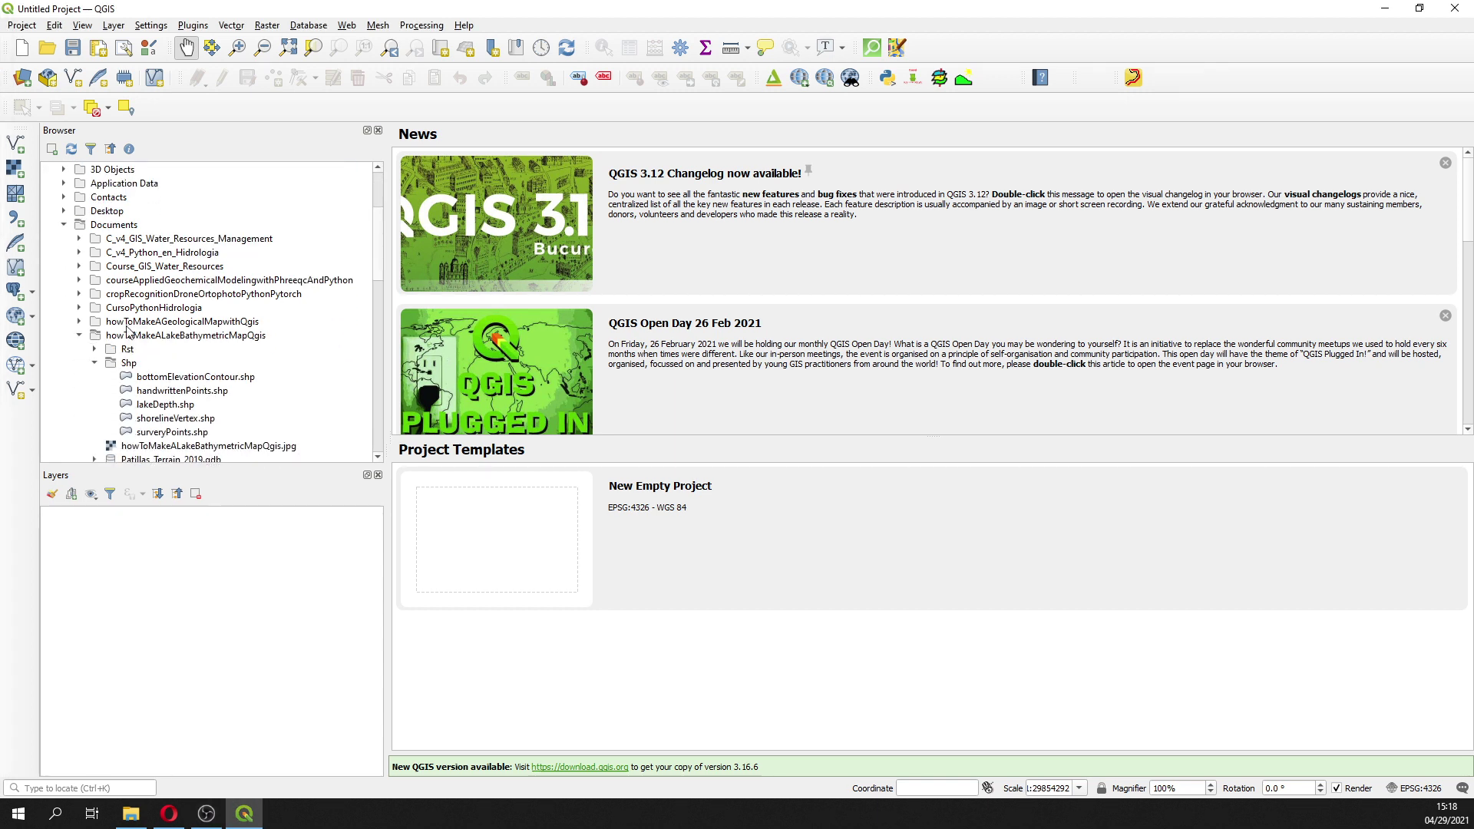
pyautogui.click(96, 363)
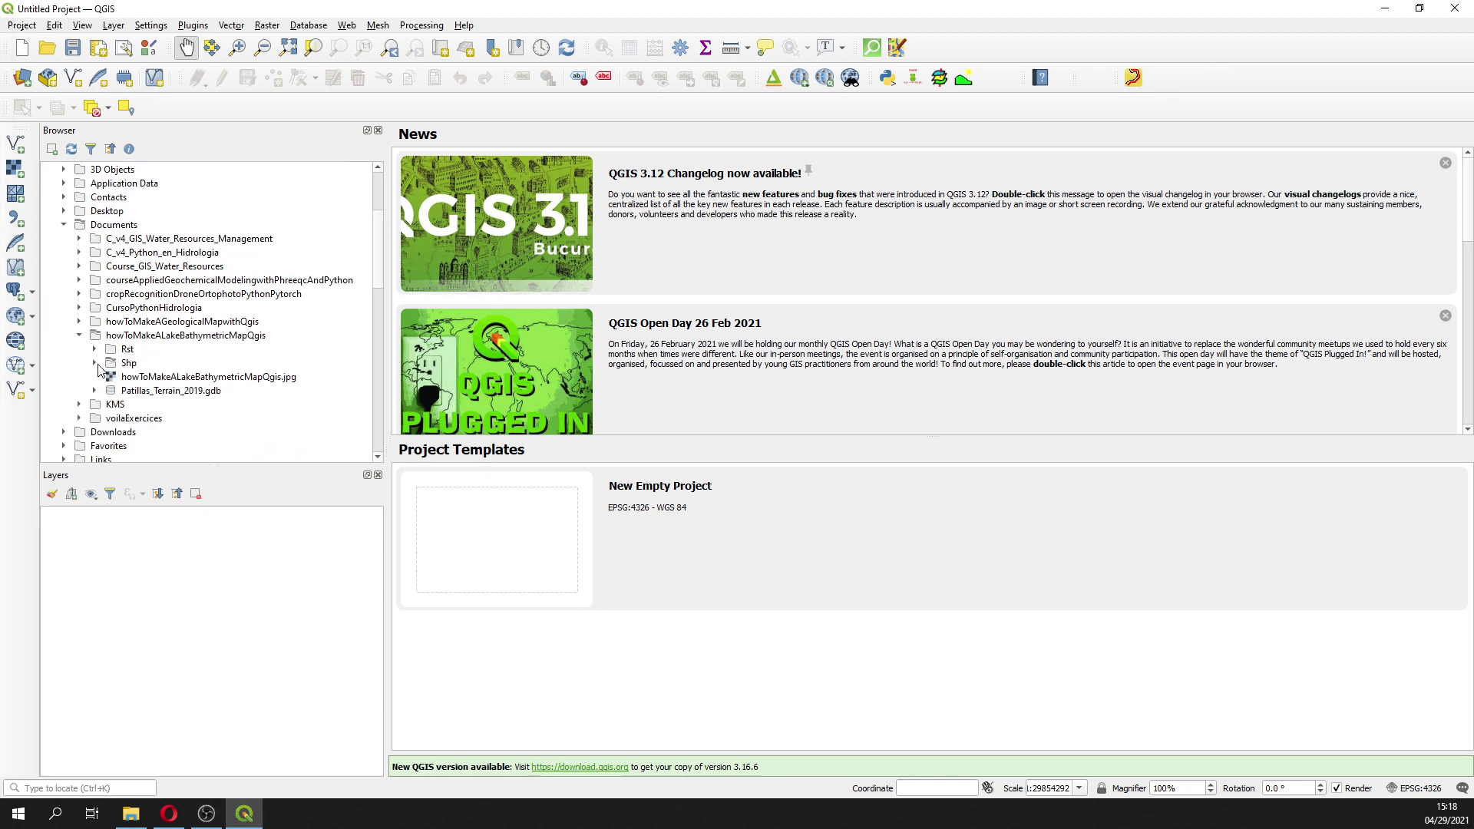
pyautogui.click(162, 394)
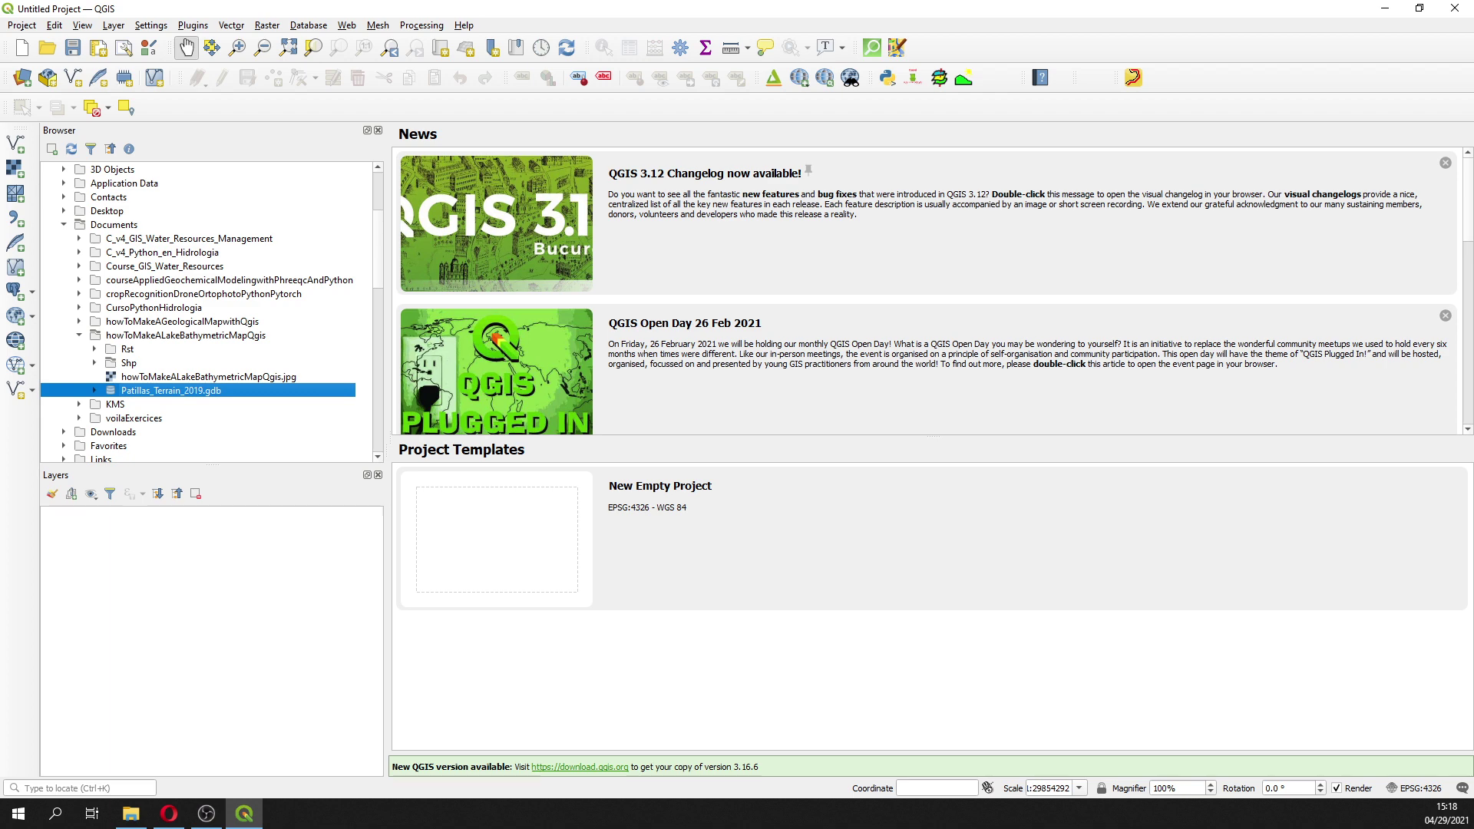
# Step: Switch to Opera to view the Patillas_Terrain_2019.gdb.zip attachment on the Lago Patillas dataset page, and return to QGIS
pyautogui.click(169, 814)
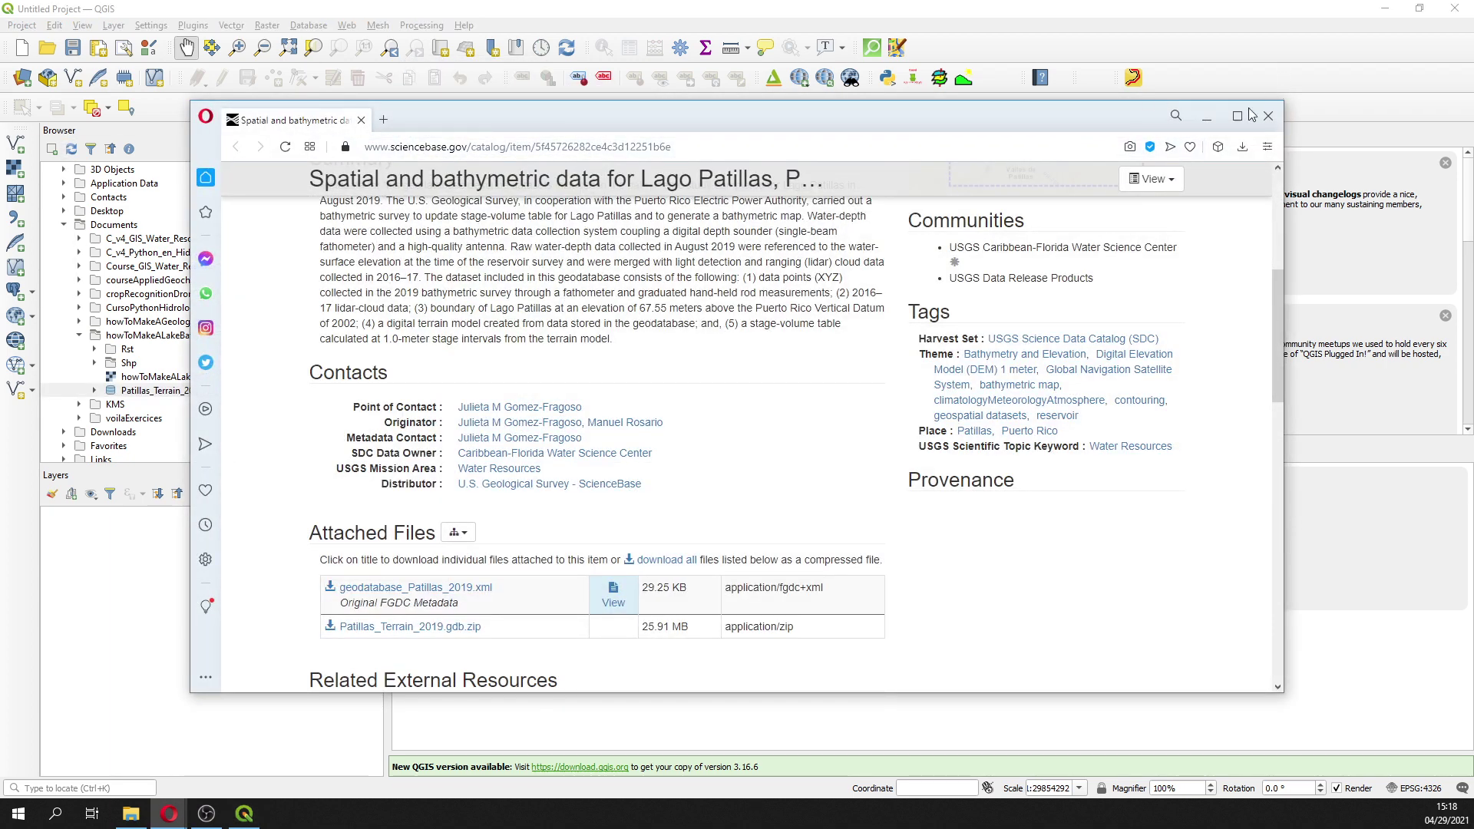
pyautogui.click(1240, 116)
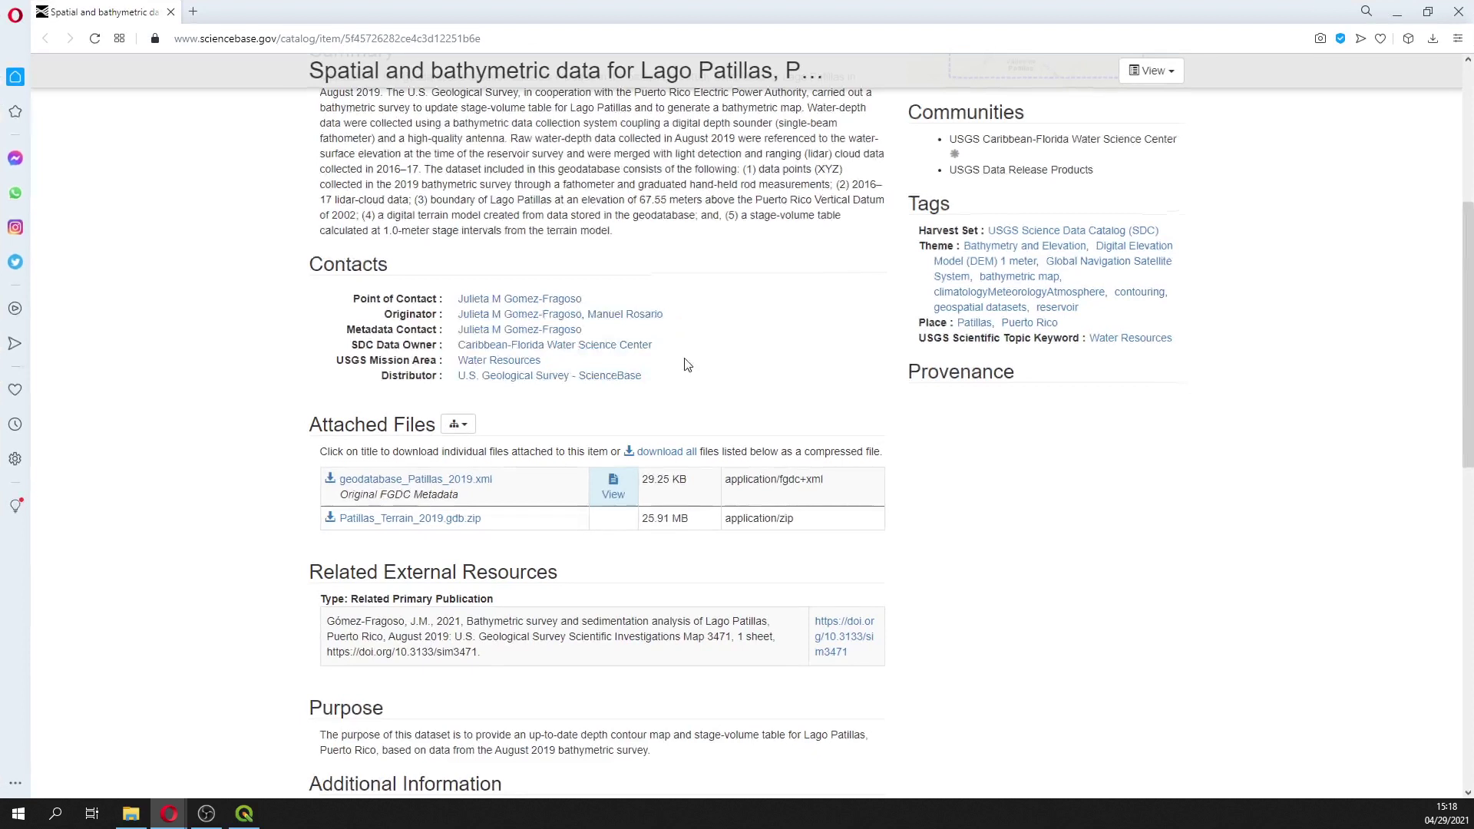
pyautogui.click(452, 520)
pyautogui.hotkey('alt', 'Tab')
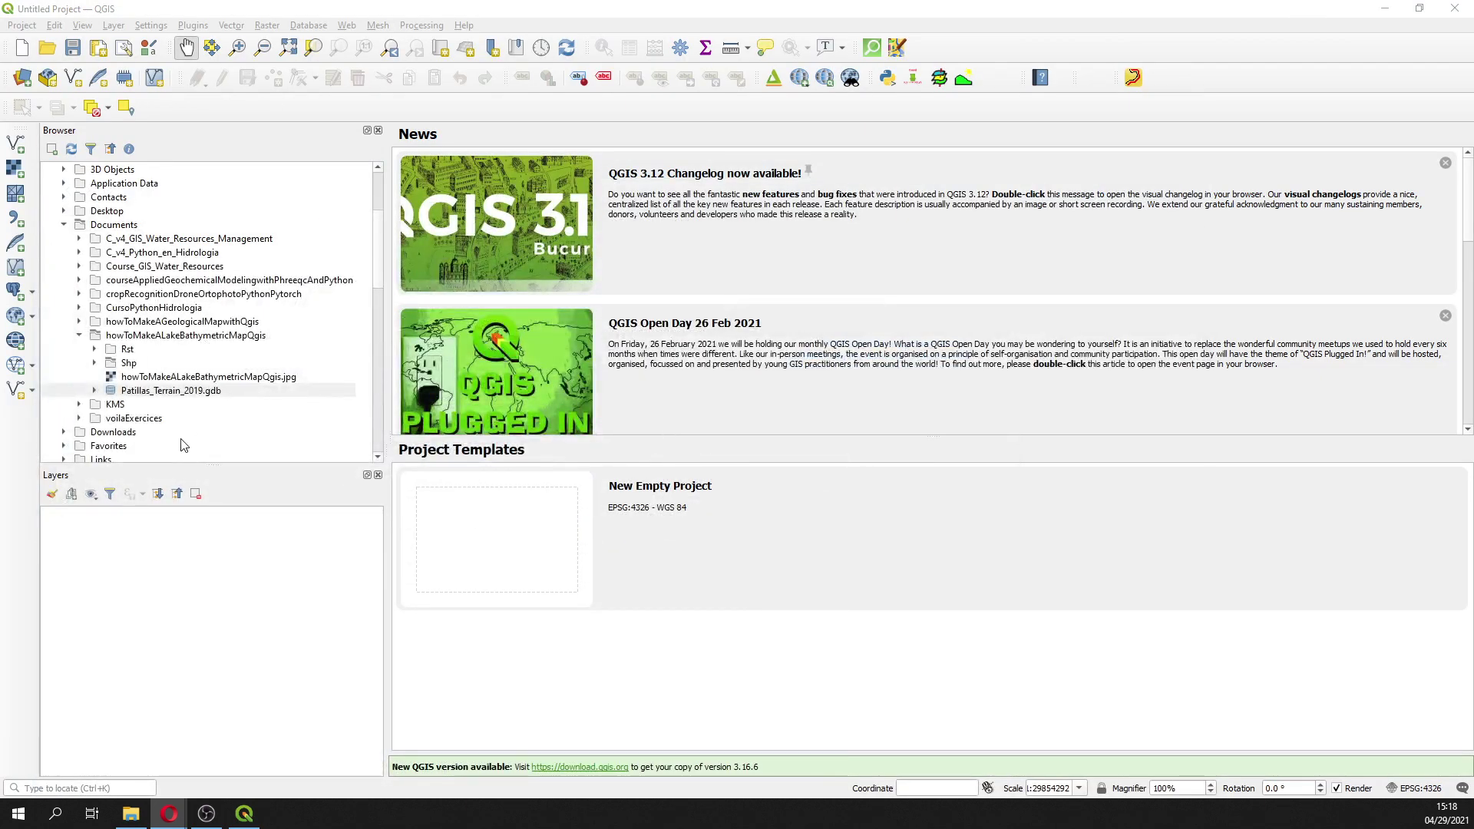
# Step: Switch to File Explorer to check the Shp and Patillas_Terrain_2019.gdb folders in the project directory, and minimize it again
pyautogui.click(131, 813)
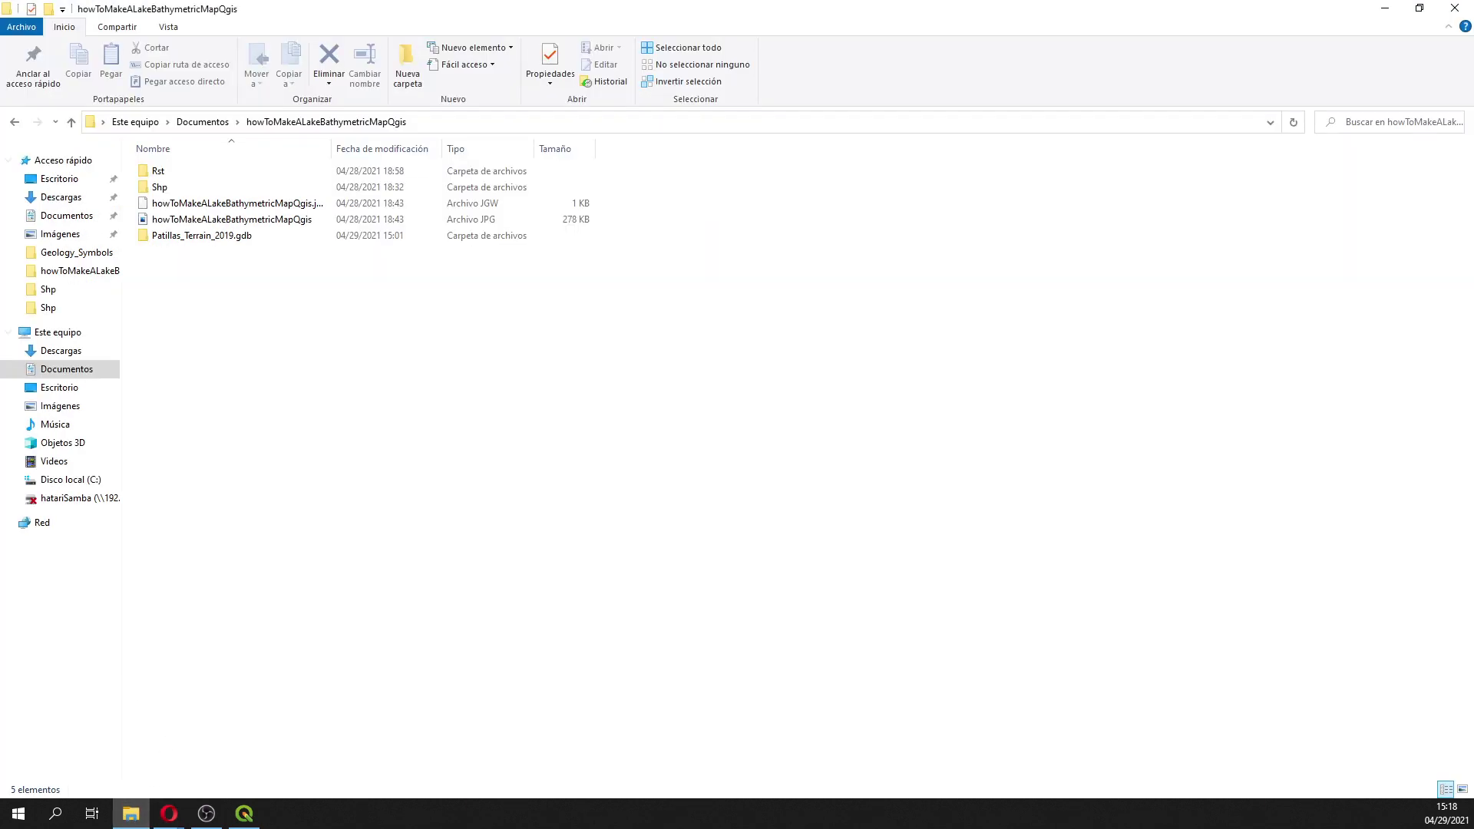
pyautogui.click(165, 188)
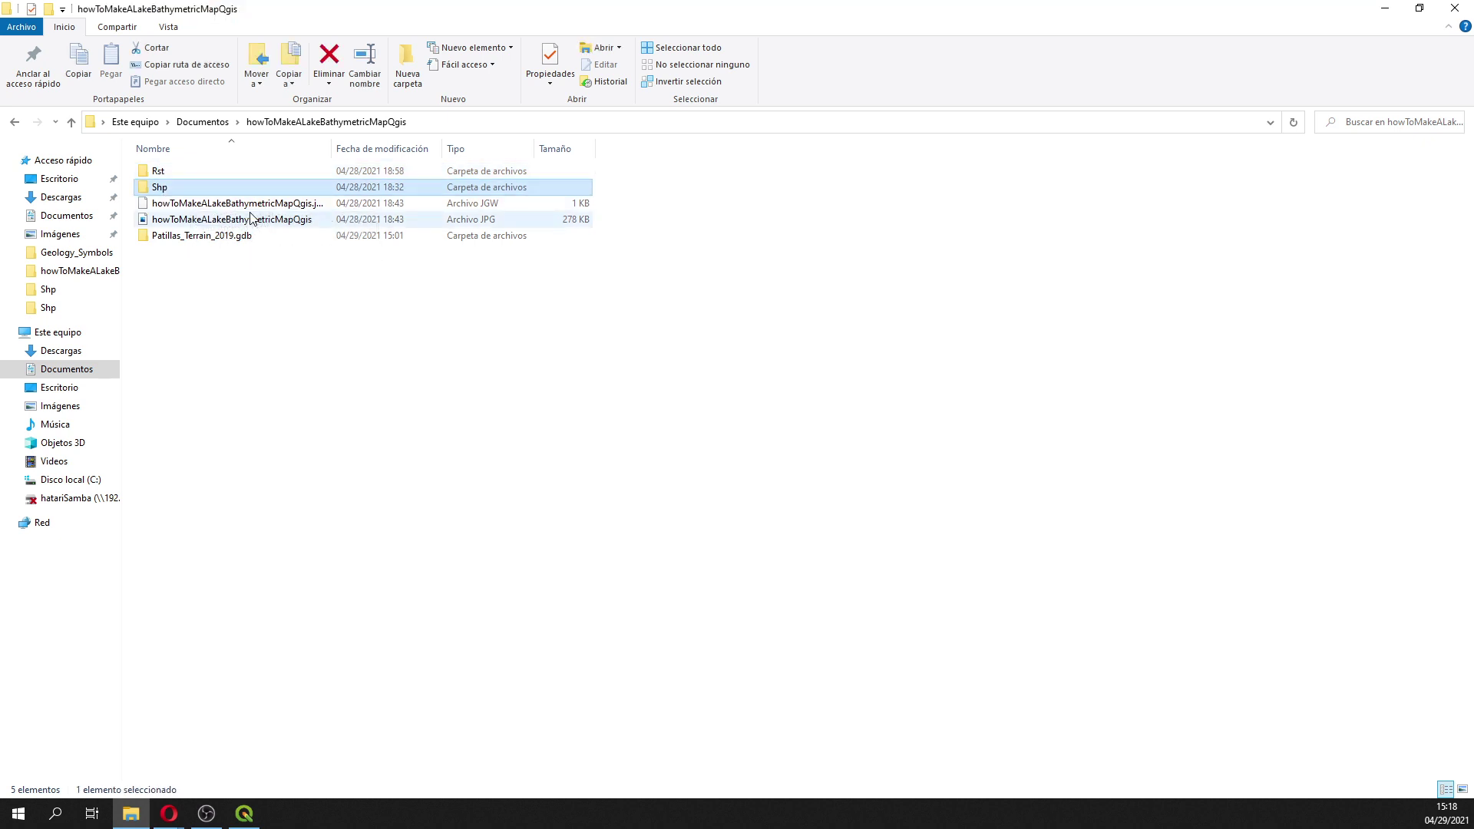
pyautogui.click(215, 238)
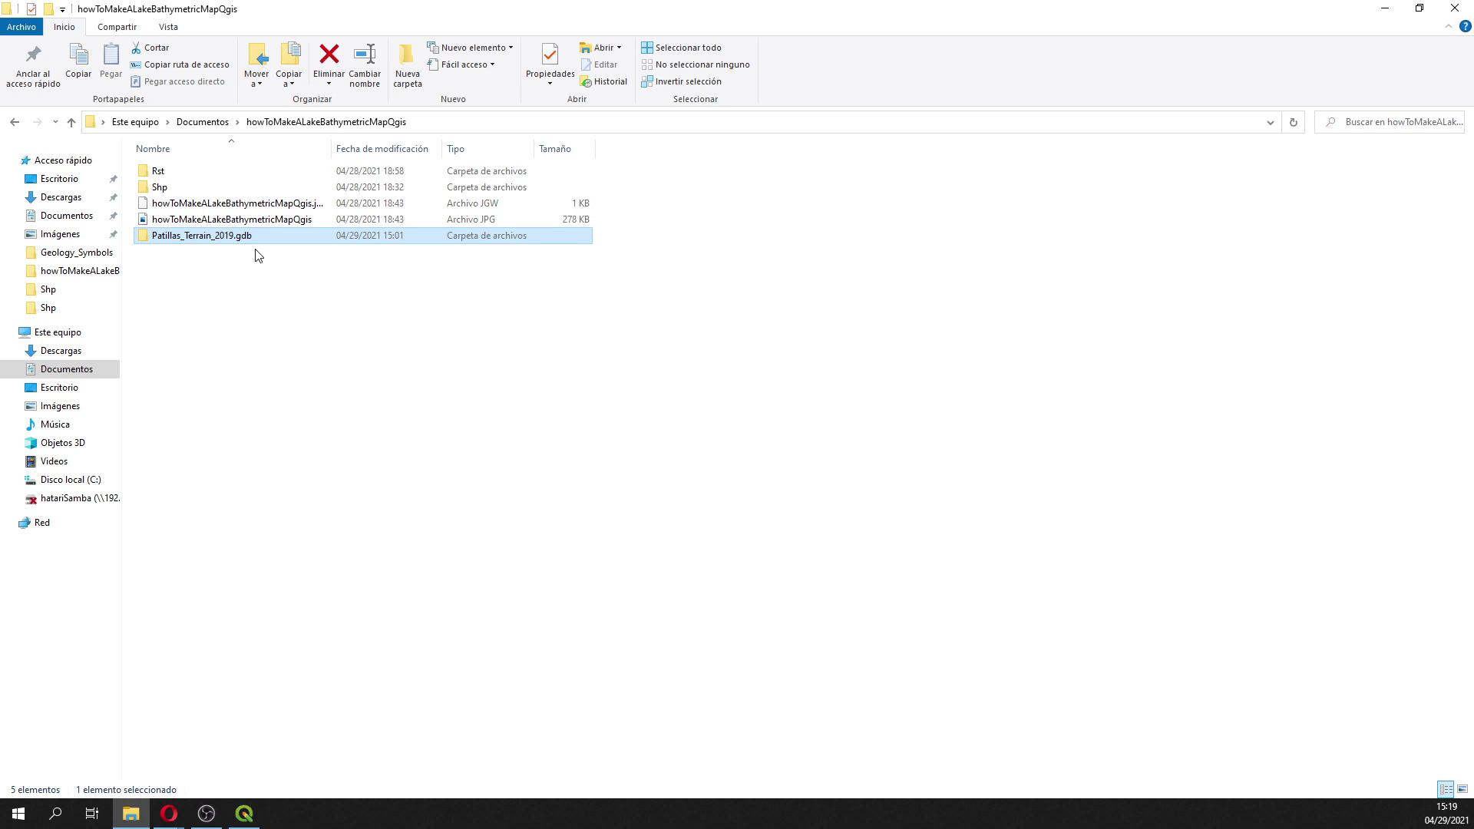
pyautogui.click(1385, 9)
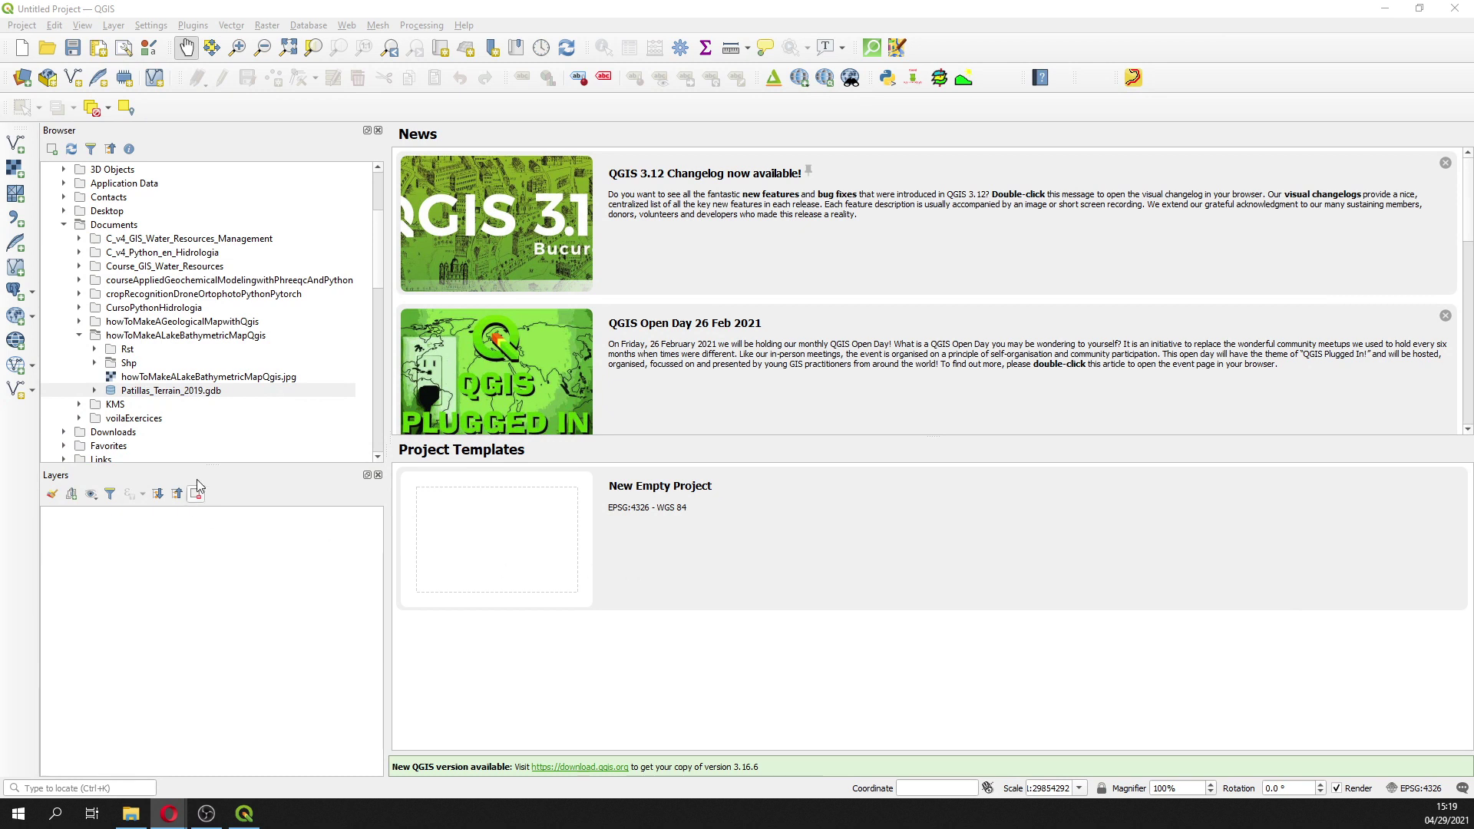
# Step: Create a new project and add the Patillas_points2019__handwritten_83_2011_1 layer from the Patillas_Terrain_2019.gdb geodatabase
pyautogui.click(21, 49)
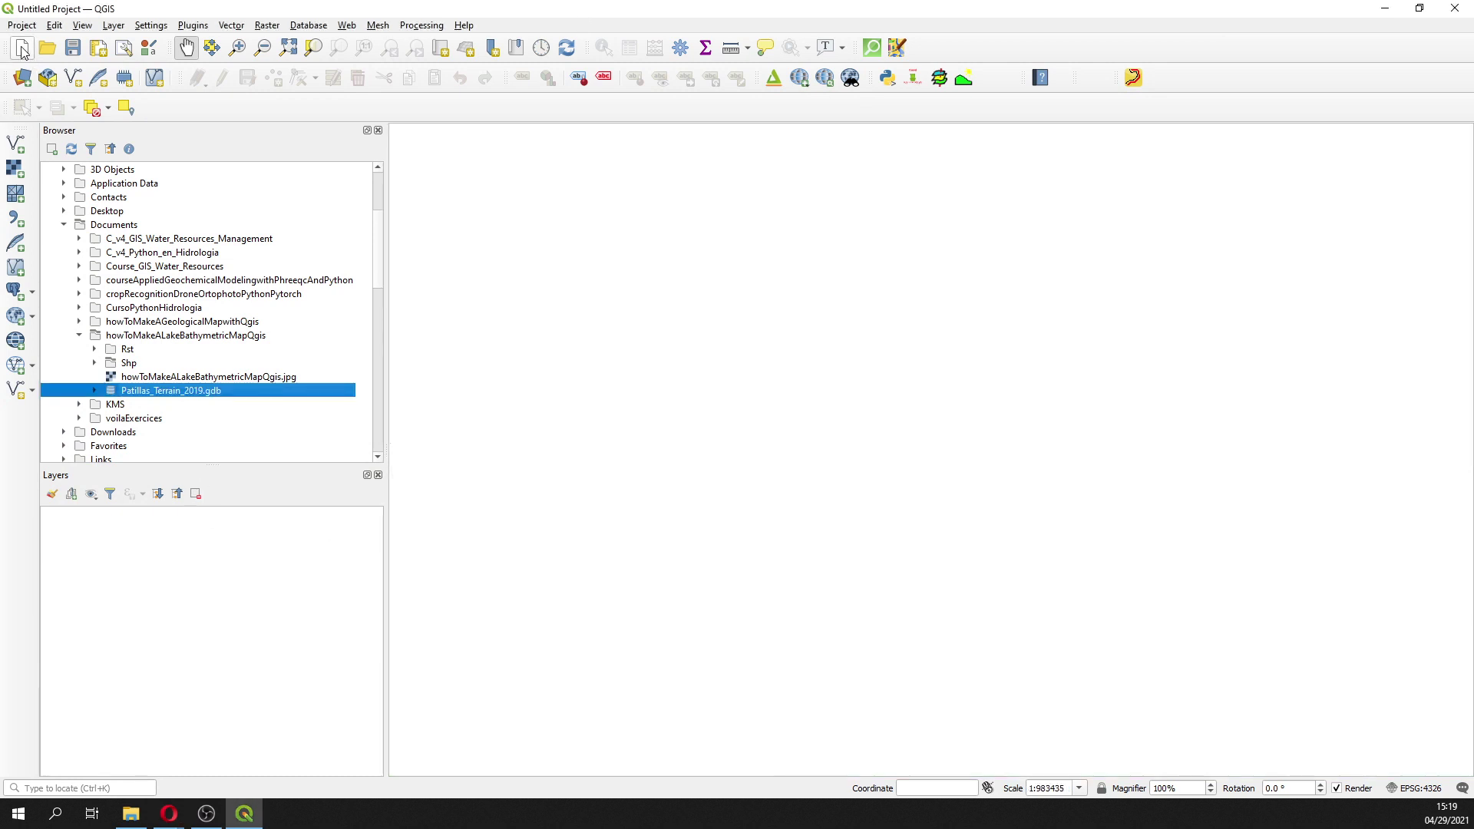
pyautogui.click(96, 391)
pyautogui.scroll(-2, 204, 384)
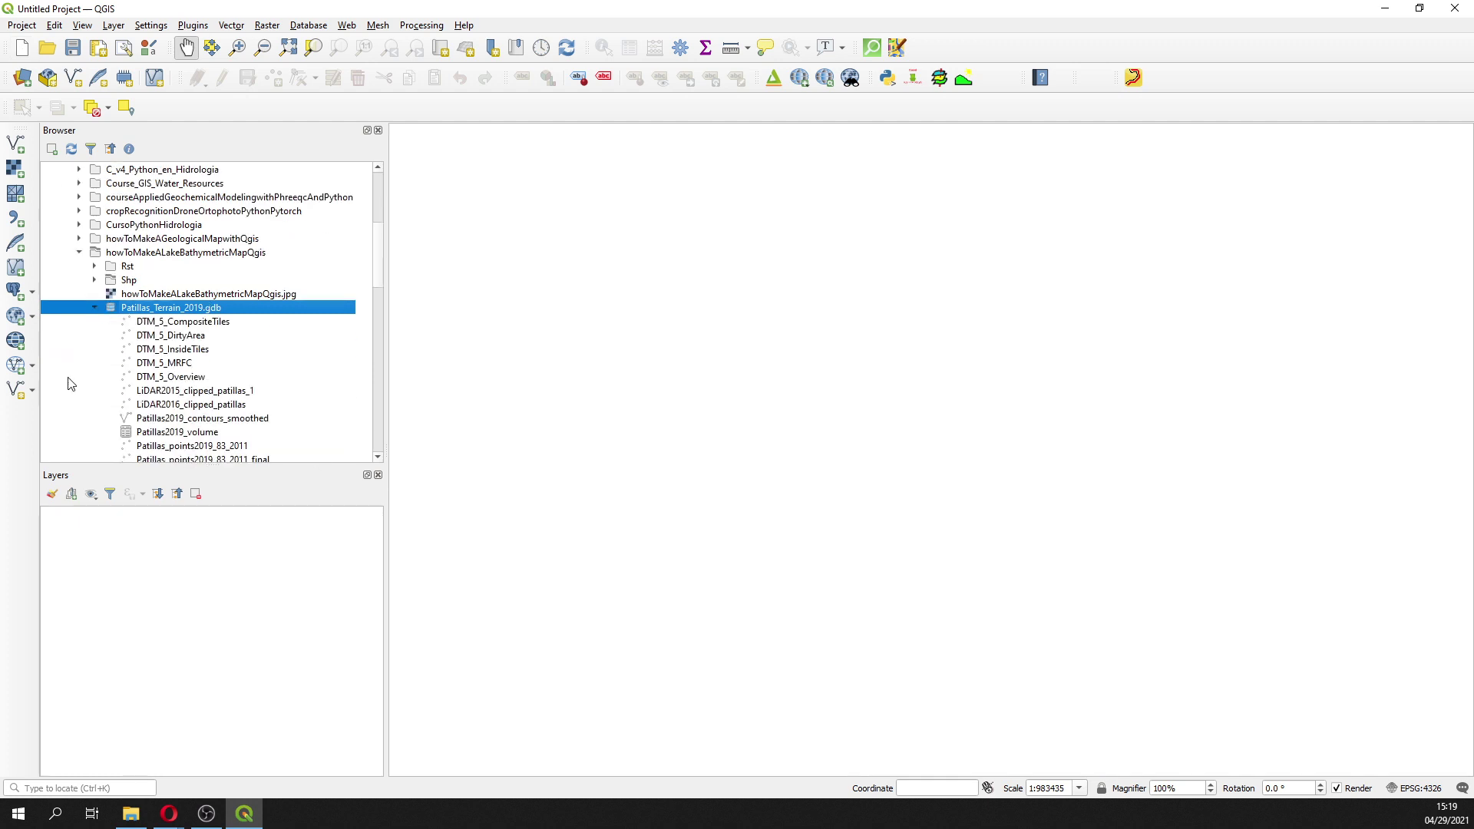
pyautogui.scroll(-1, 186, 369)
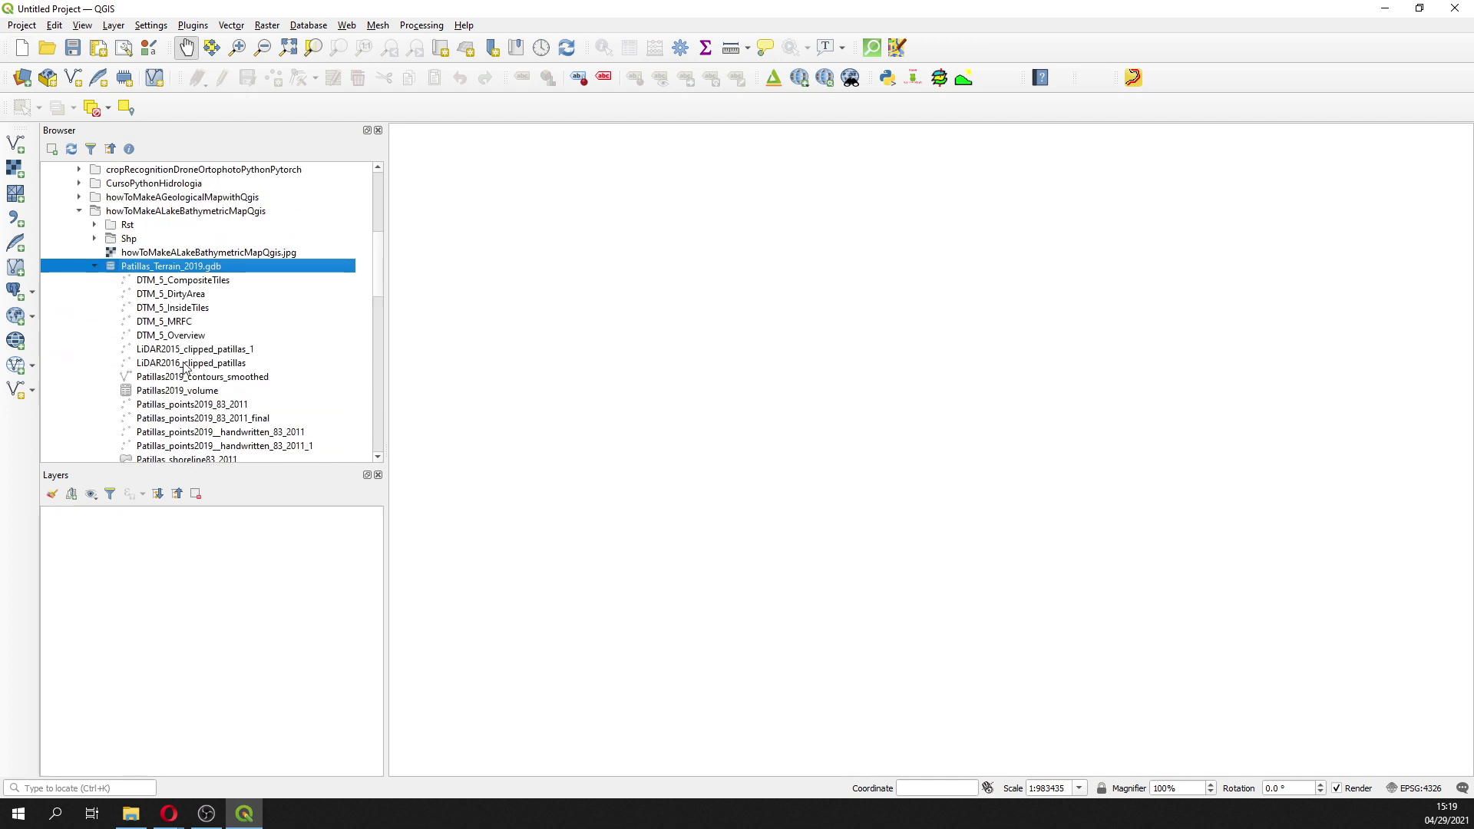
pyautogui.click(252, 447)
pyautogui.doubleClick(252, 446)
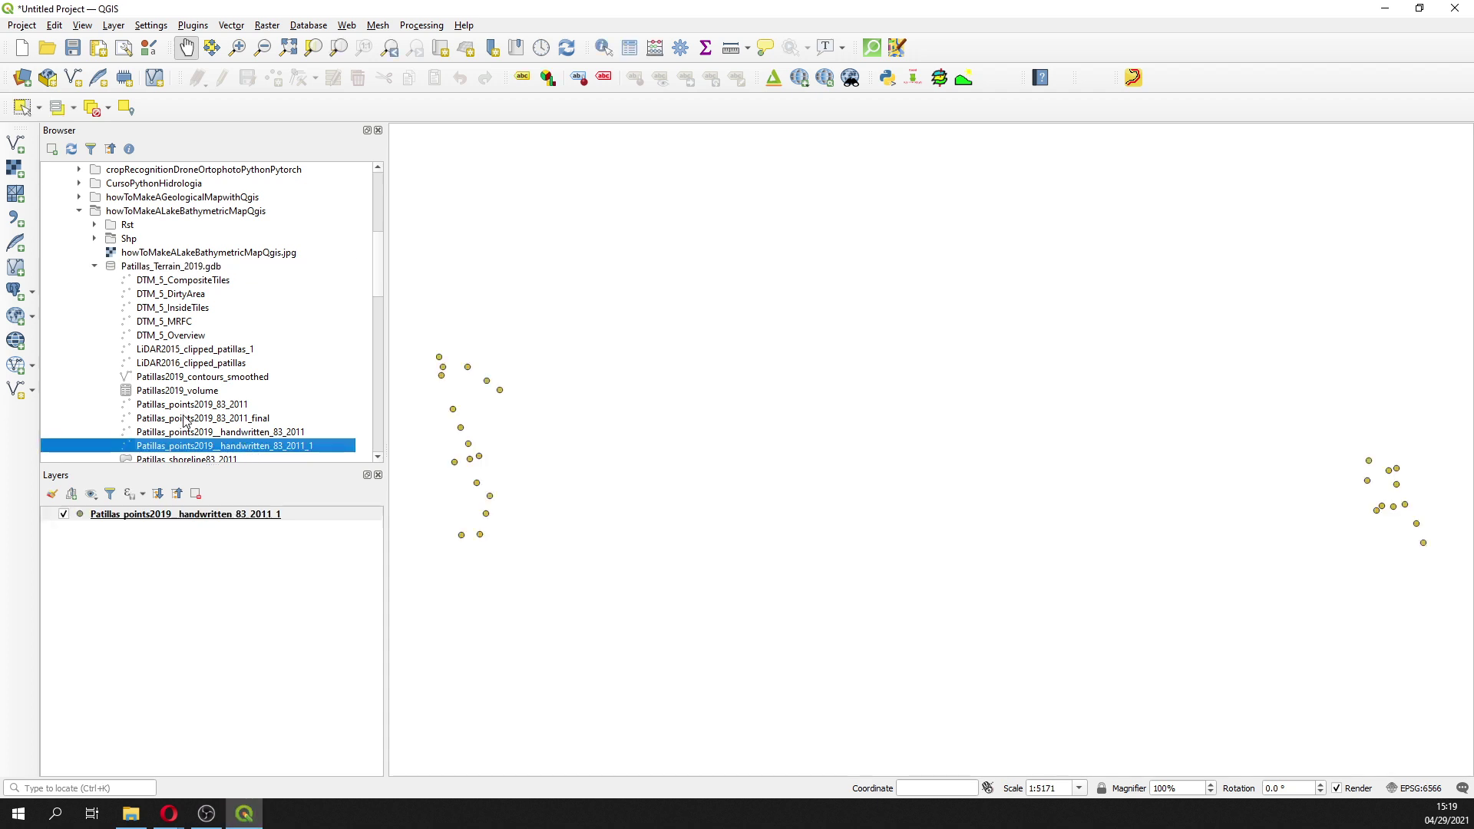
# Step: Add the Patillas_points2019_83_2011_final and Patillas_shoreline83_2011_1 layers from the geodatabase to the map
pyautogui.doubleClick(192, 419)
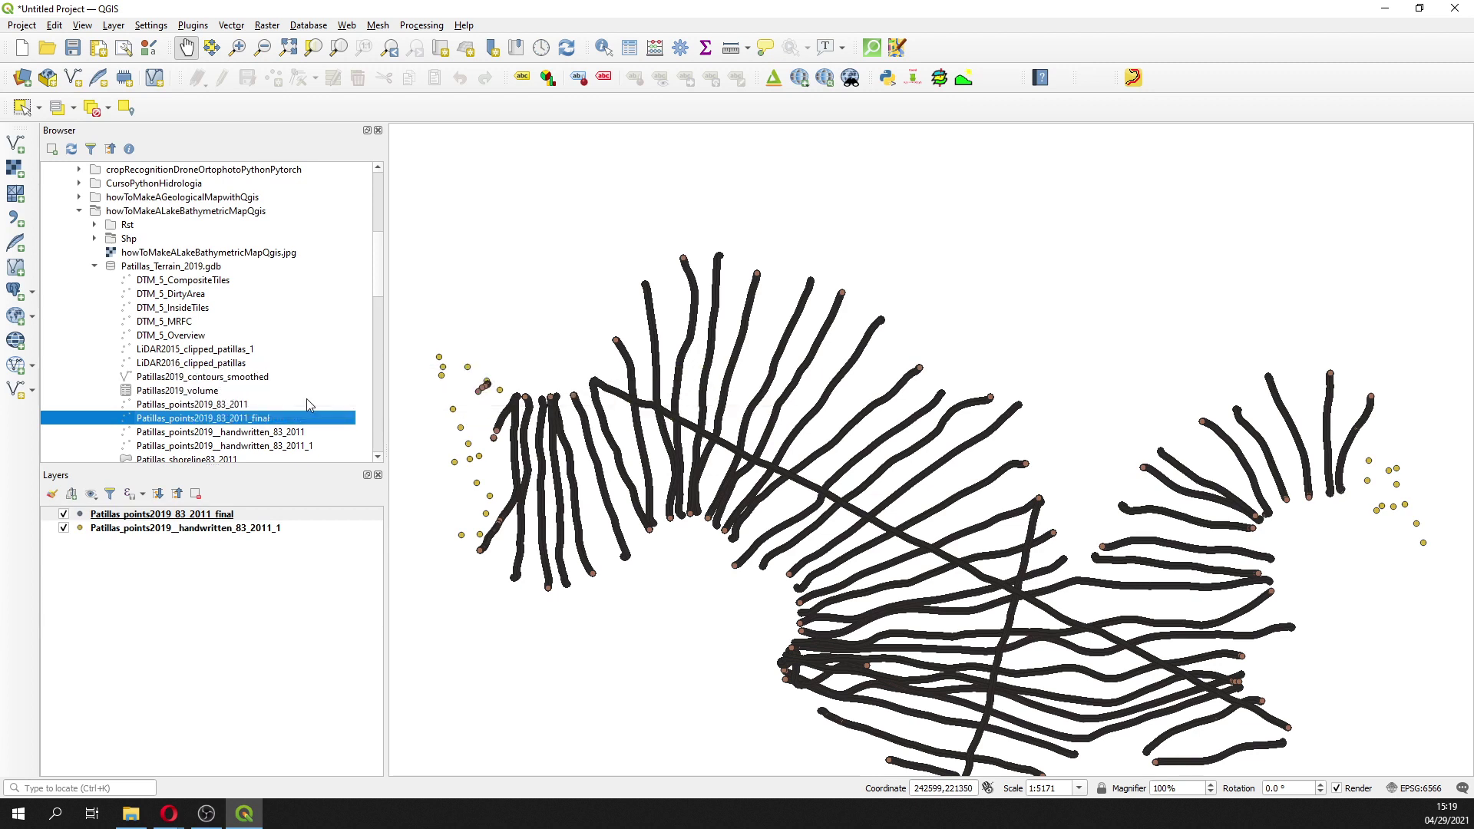
pyautogui.scroll(-4, 380, 285)
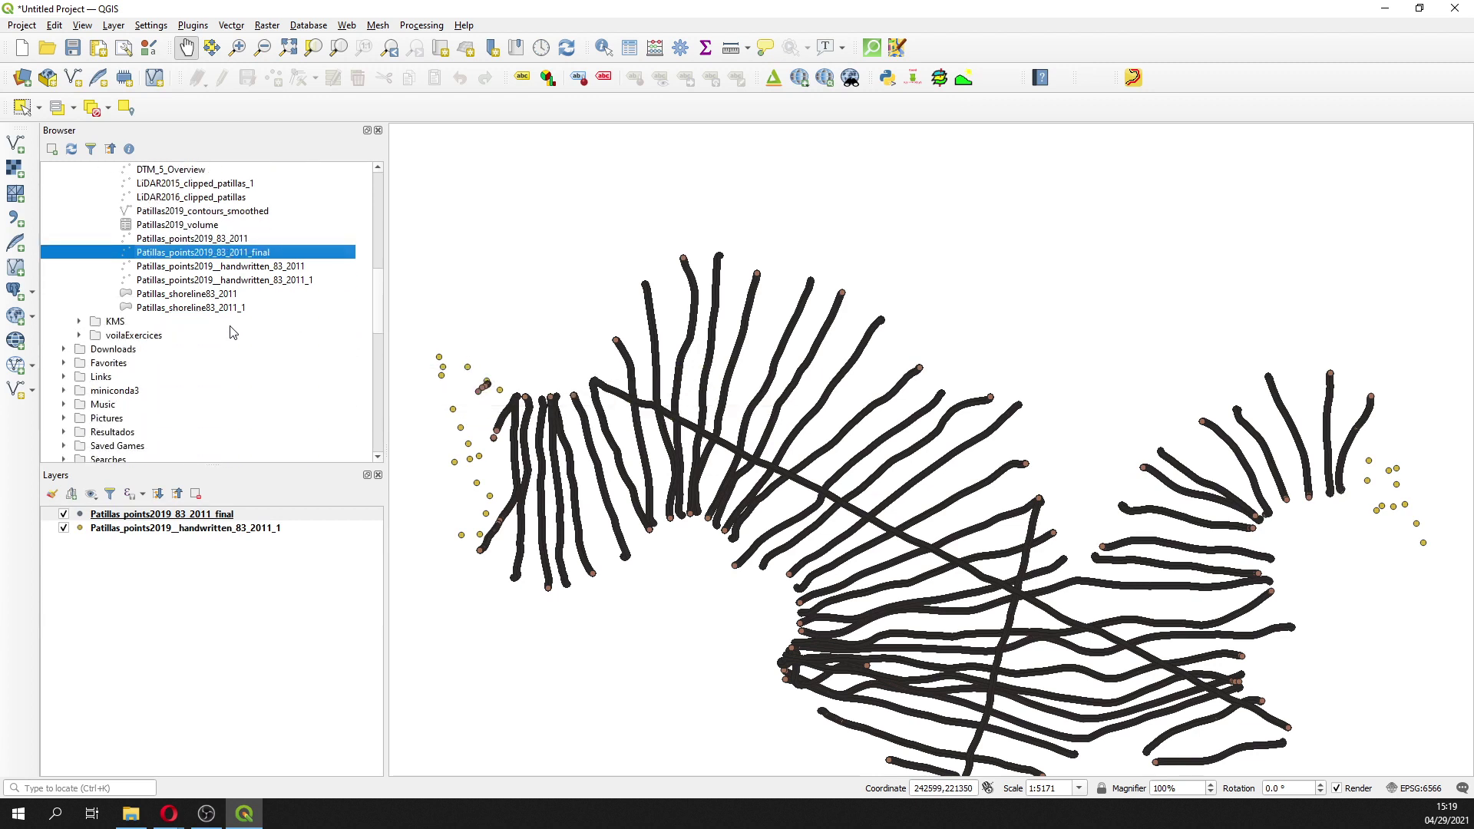
pyautogui.doubleClick(231, 308)
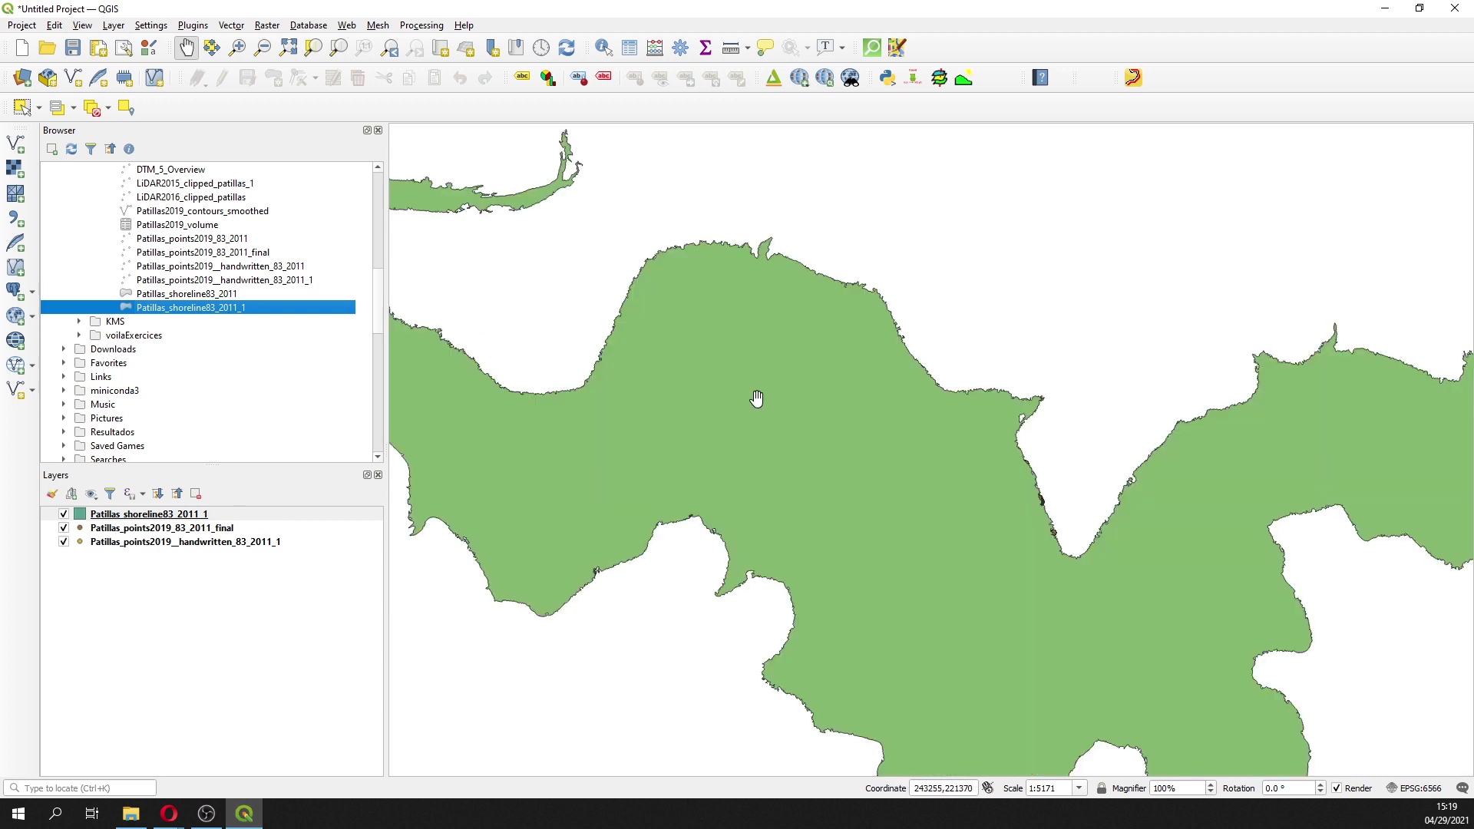
pyautogui.scroll(-1, 756, 399)
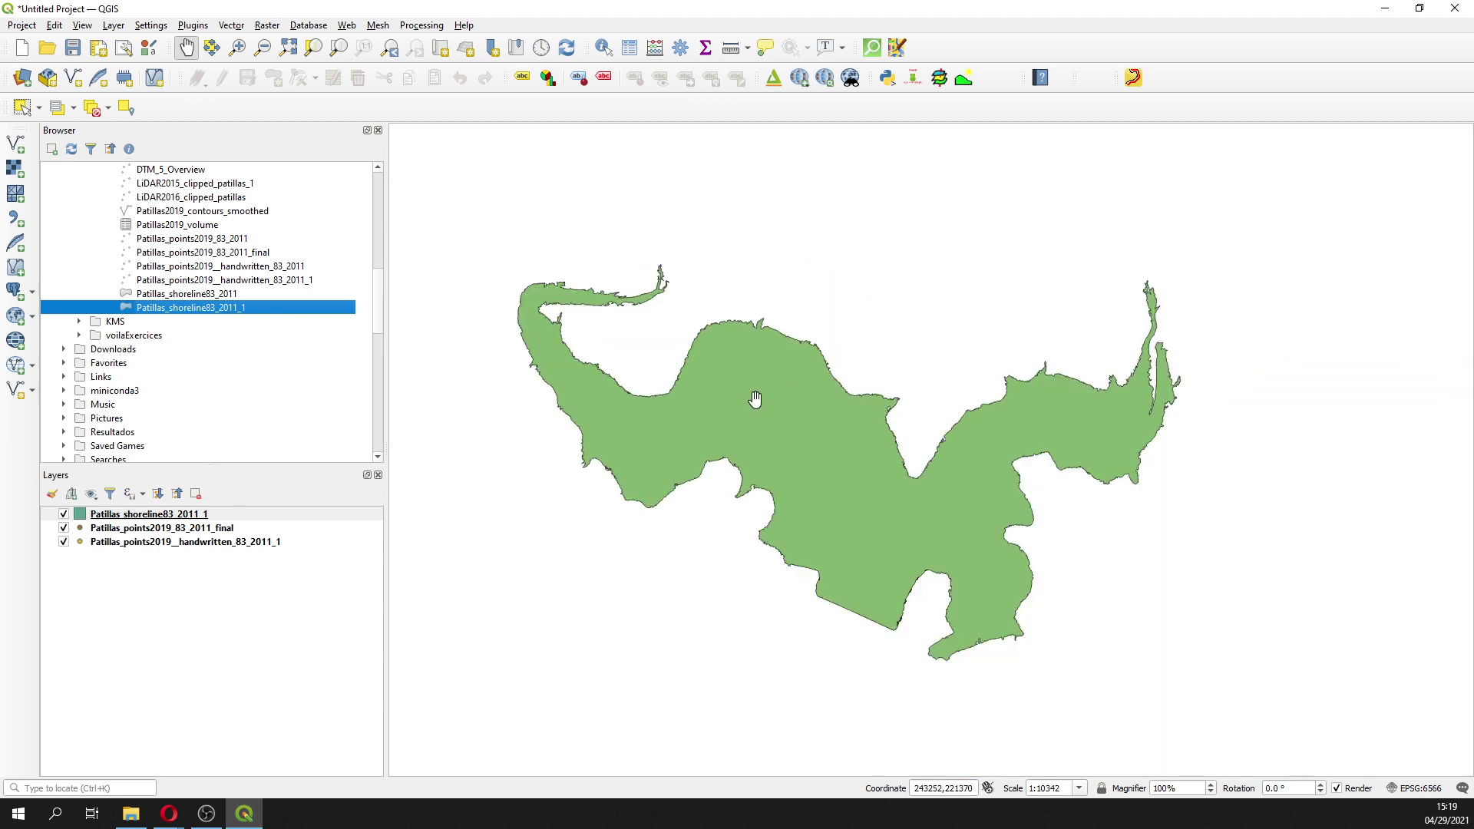
# Step: Examine the attribute table of the Patillas_shoreline83_2011_1 layer and close it
pyautogui.rightClick(173, 520)
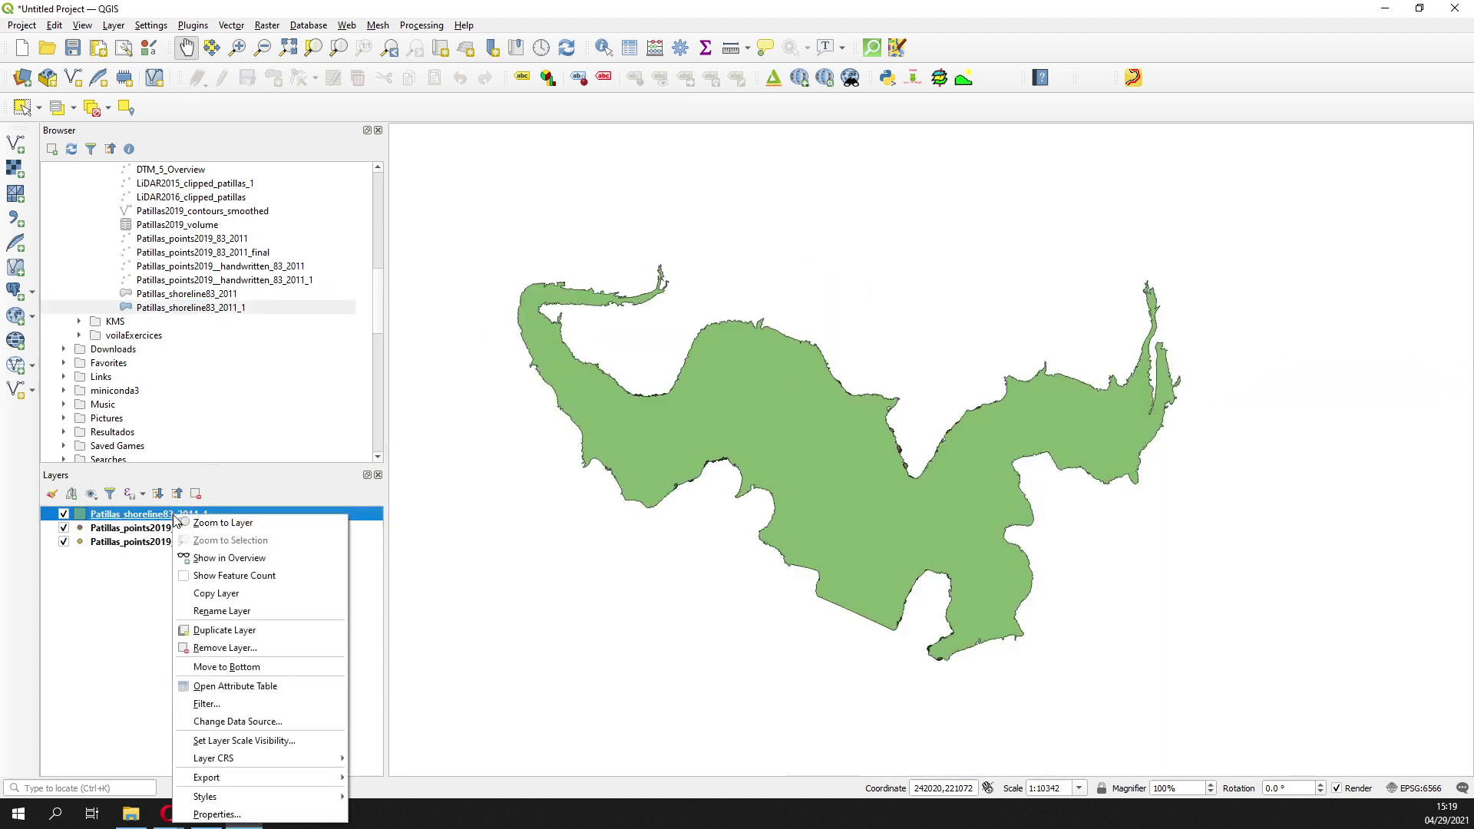
pyautogui.click(236, 688)
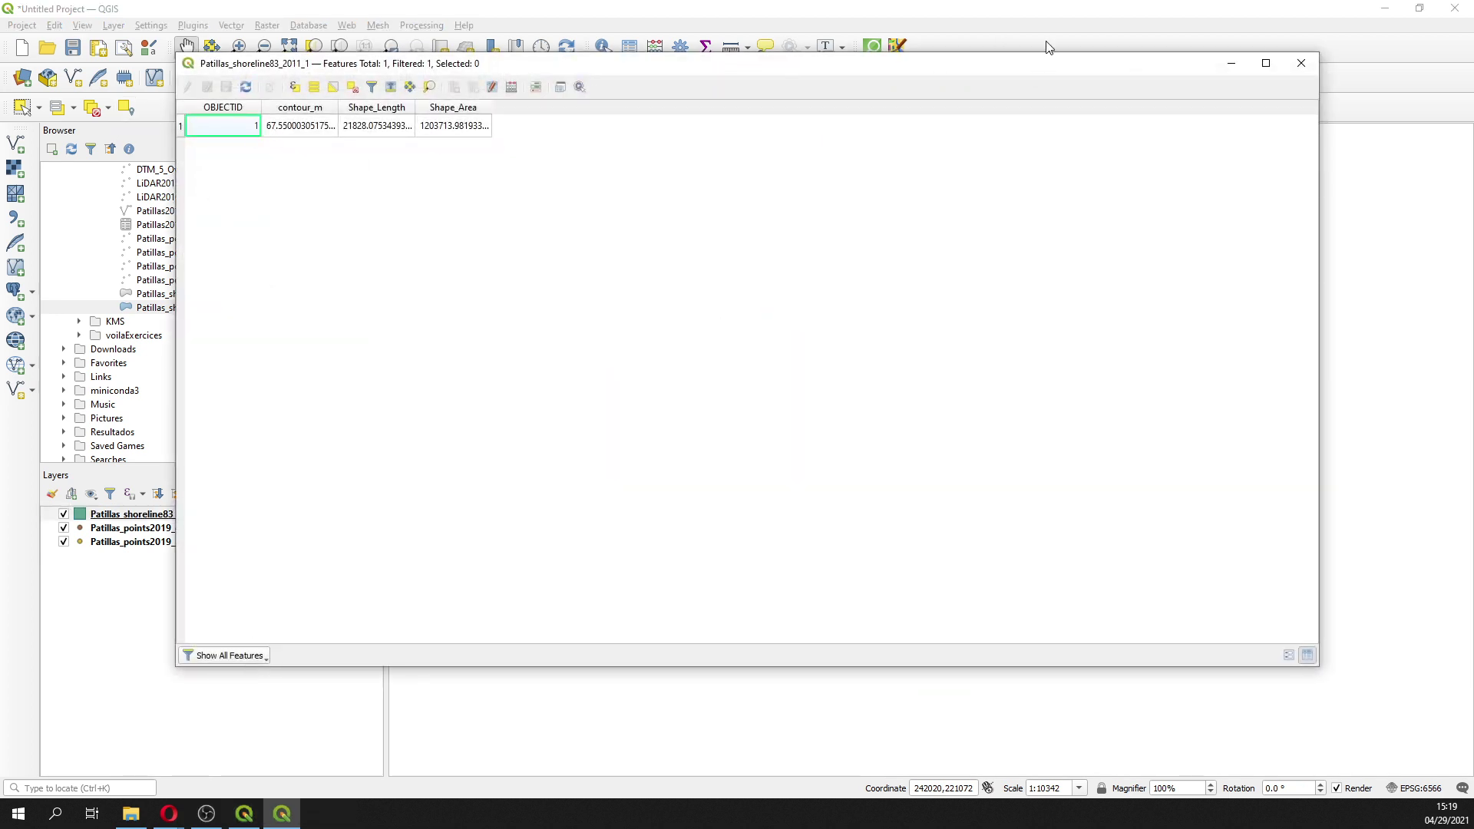
pyautogui.click(1301, 63)
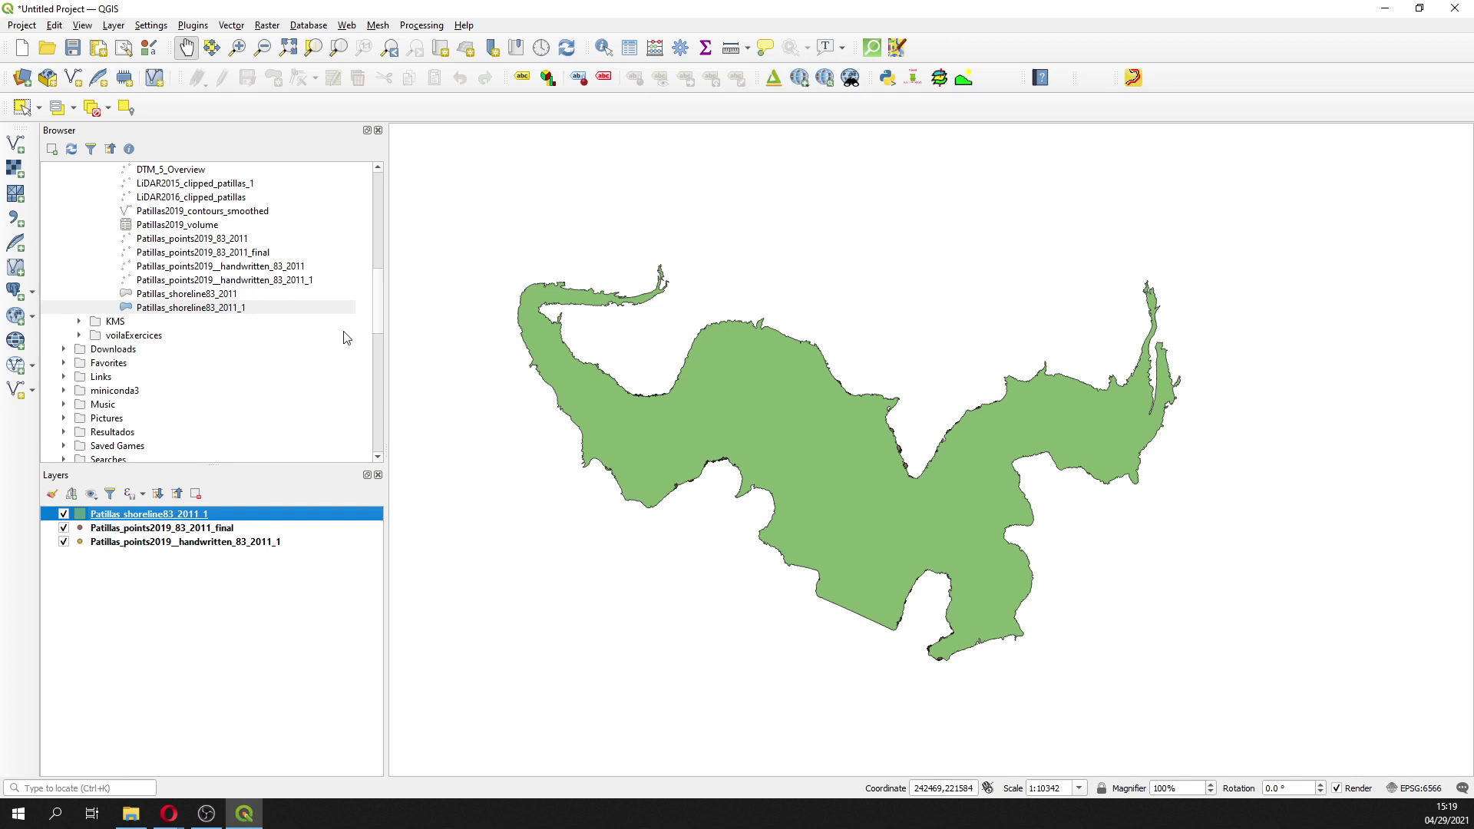
# Step: Find the Extract vertices tool by searching for "vertices" and run it on Patillas_shoreline83_2011_1 to create a temporary layer
pyautogui.click(680, 47)
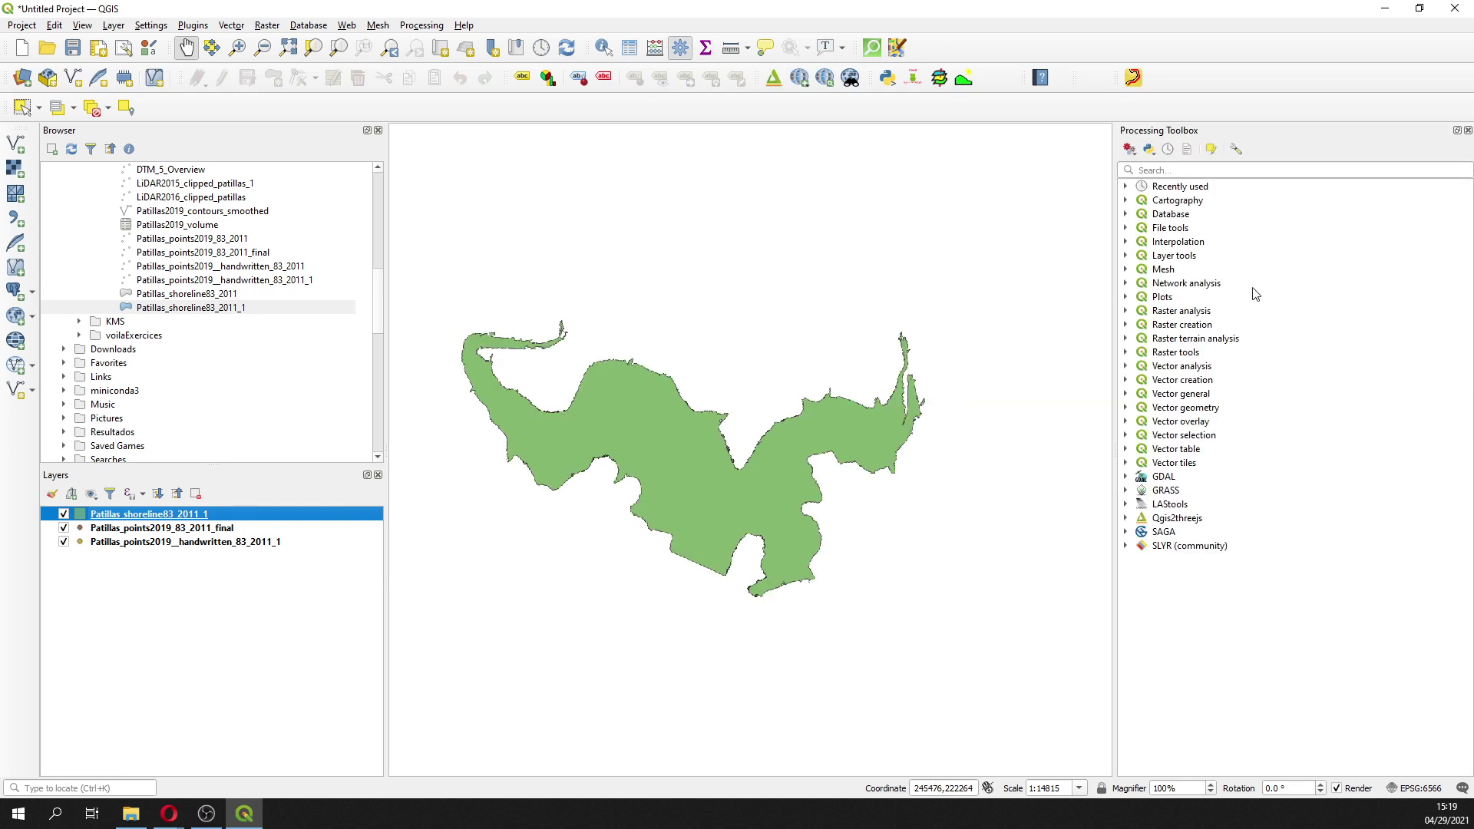
pyautogui.click(1193, 171)
pyautogui.write('vert')
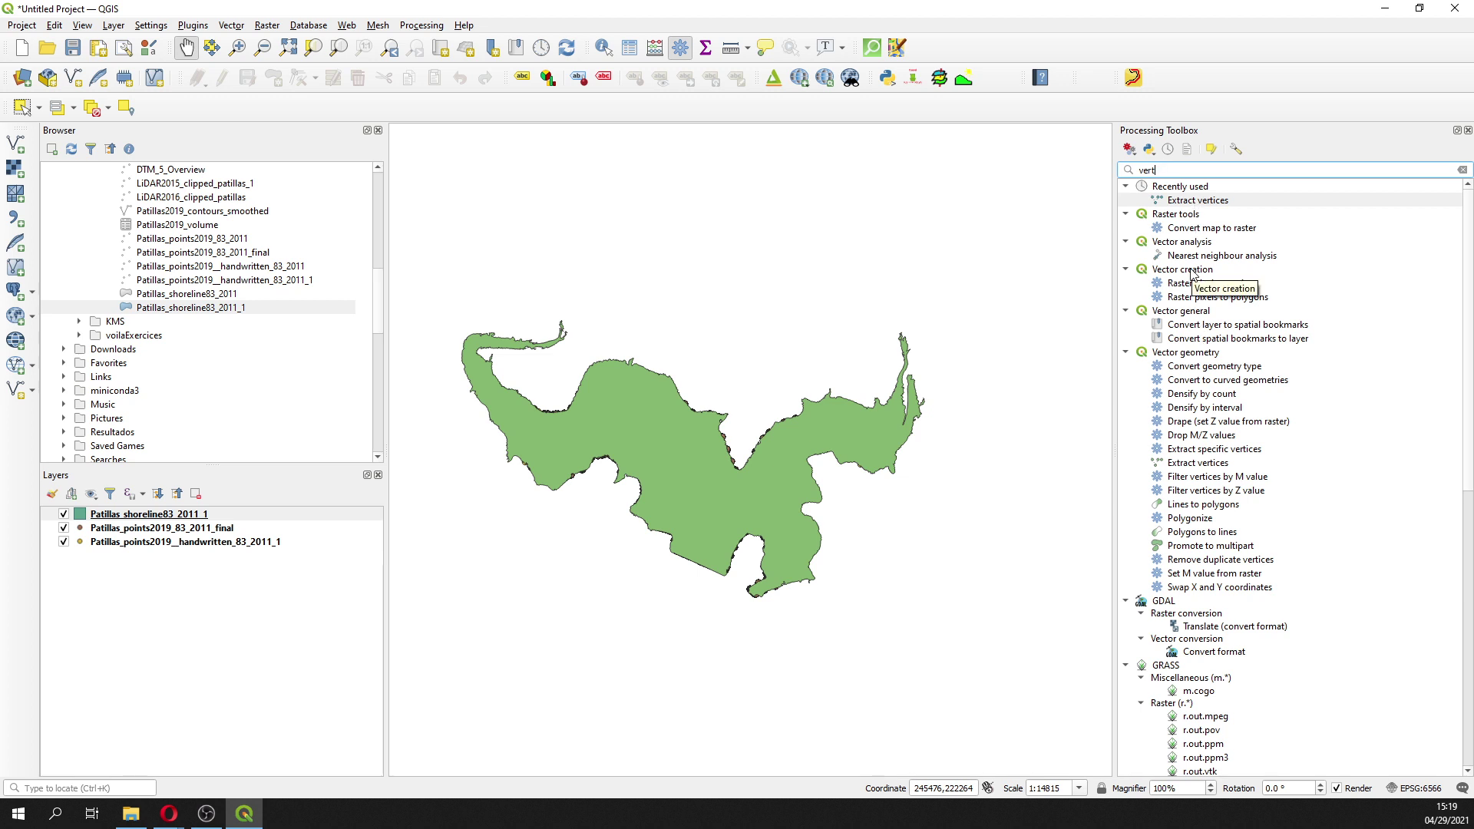
pyautogui.write('i')
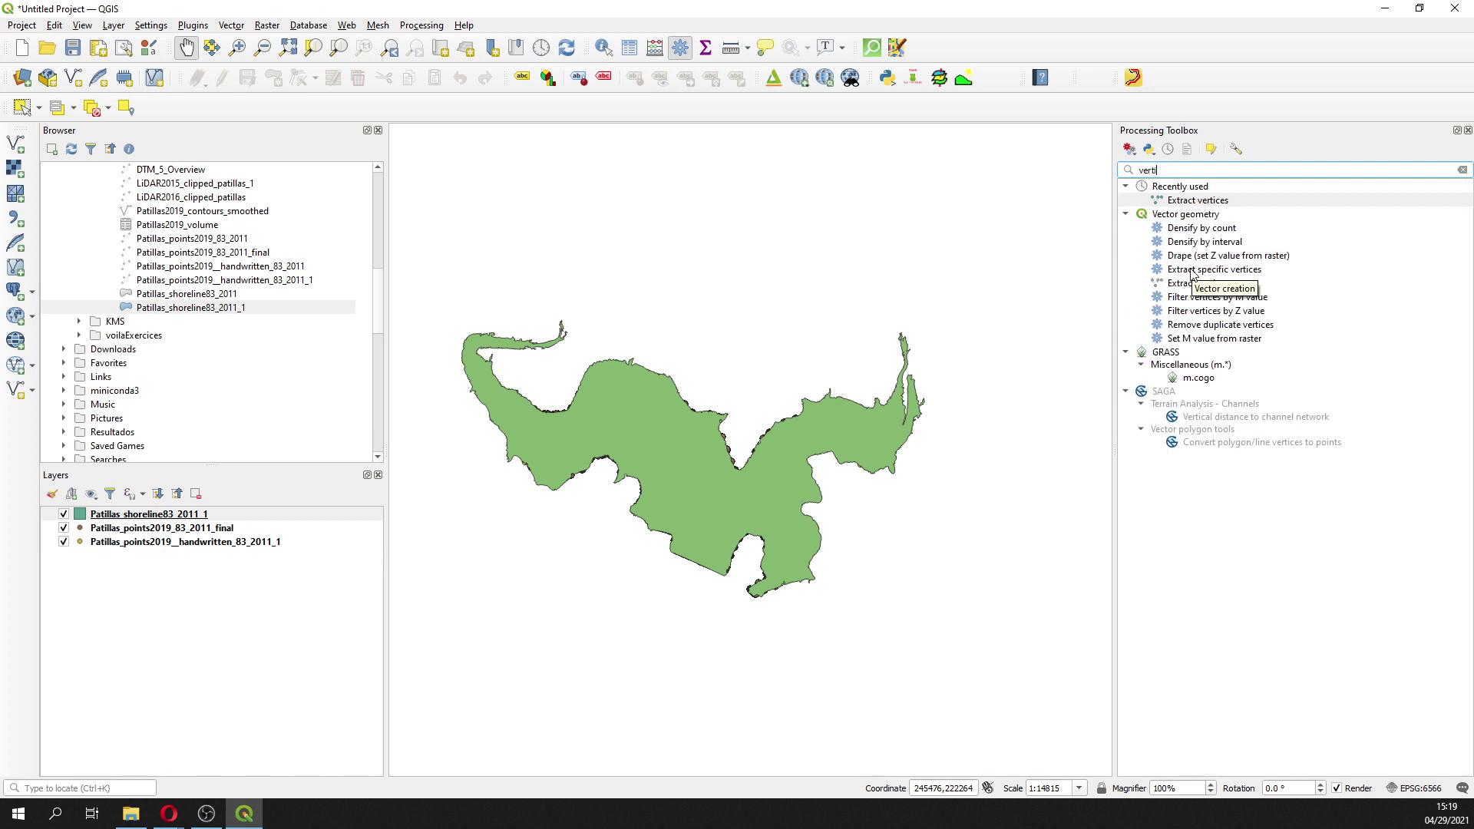
pyautogui.write('ces')
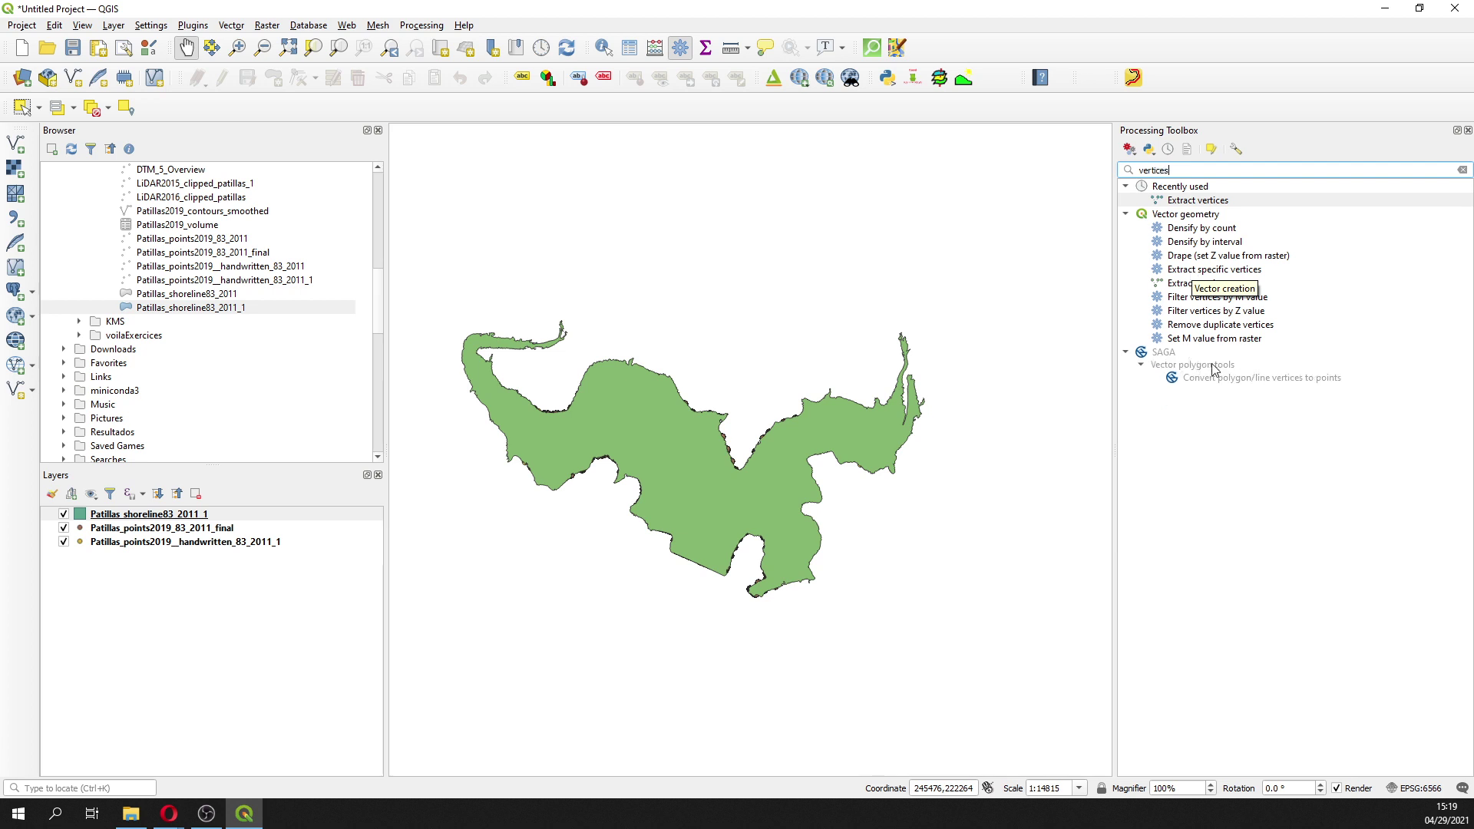
pyautogui.click(1199, 284)
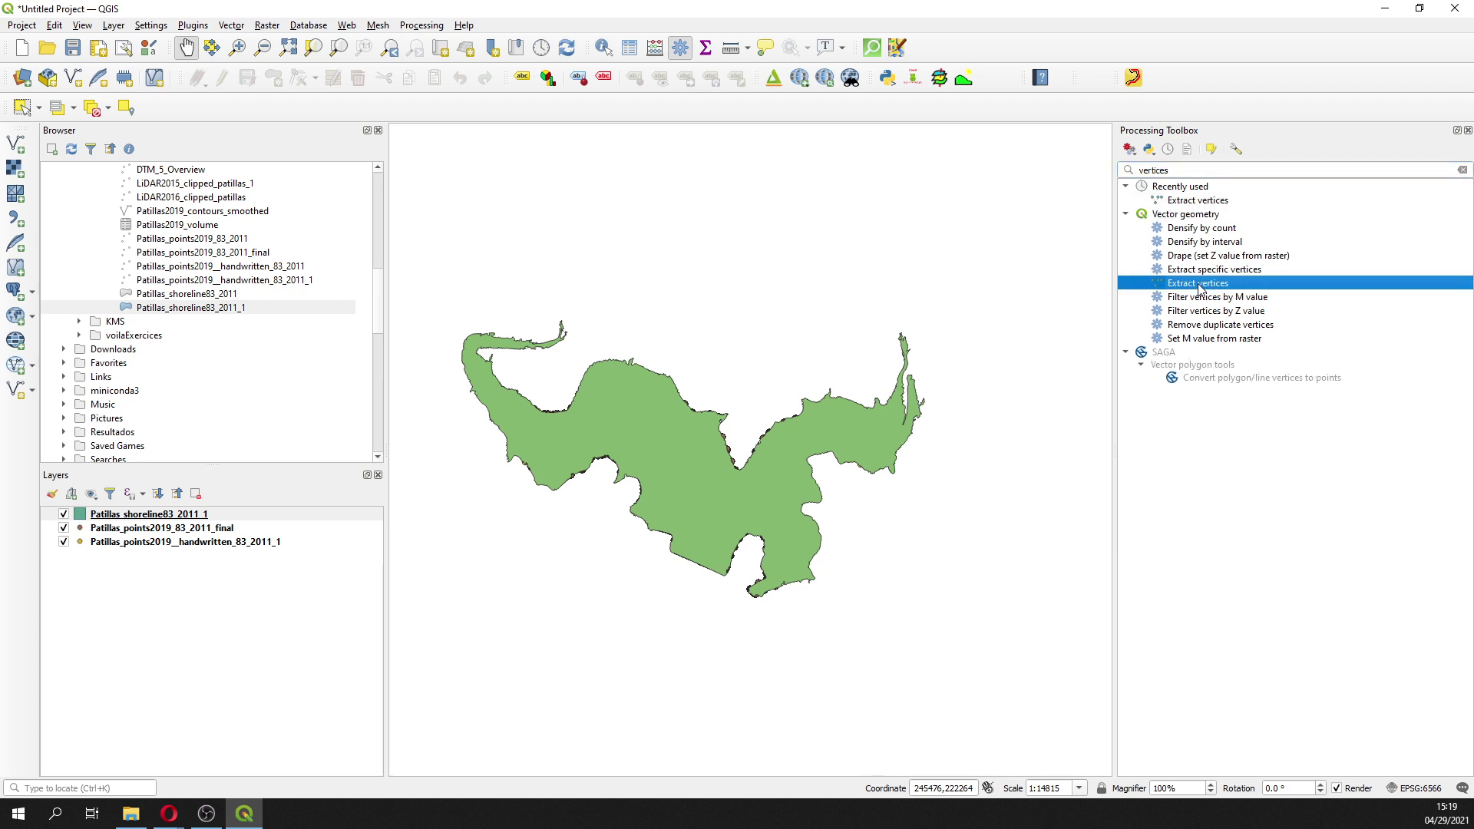
pyautogui.doubleClick(1199, 288)
pyautogui.moveTo(428, 31); pyautogui.dragTo(729, 24)
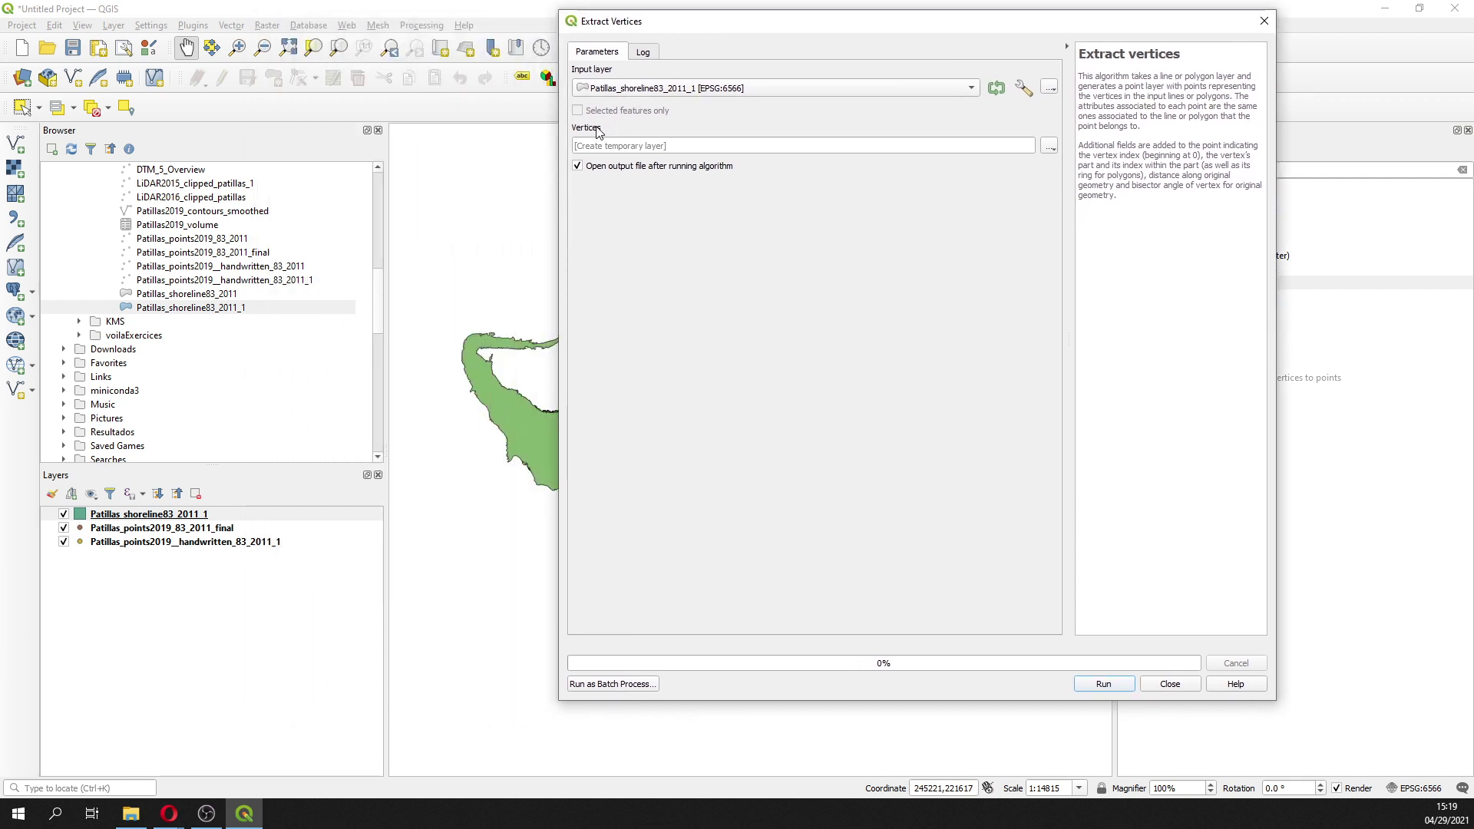
pyautogui.click(1104, 685)
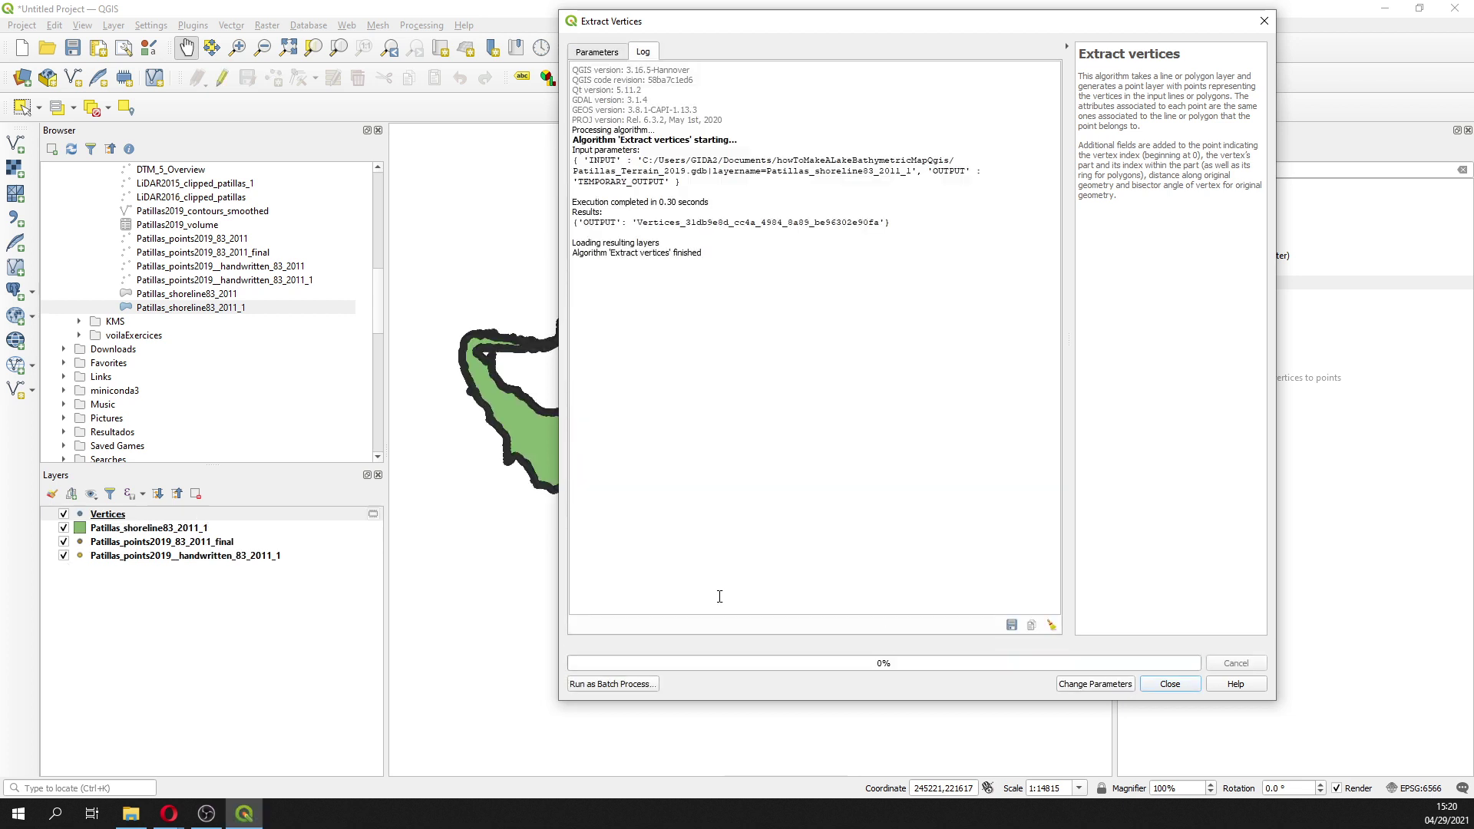
pyautogui.click(1264, 20)
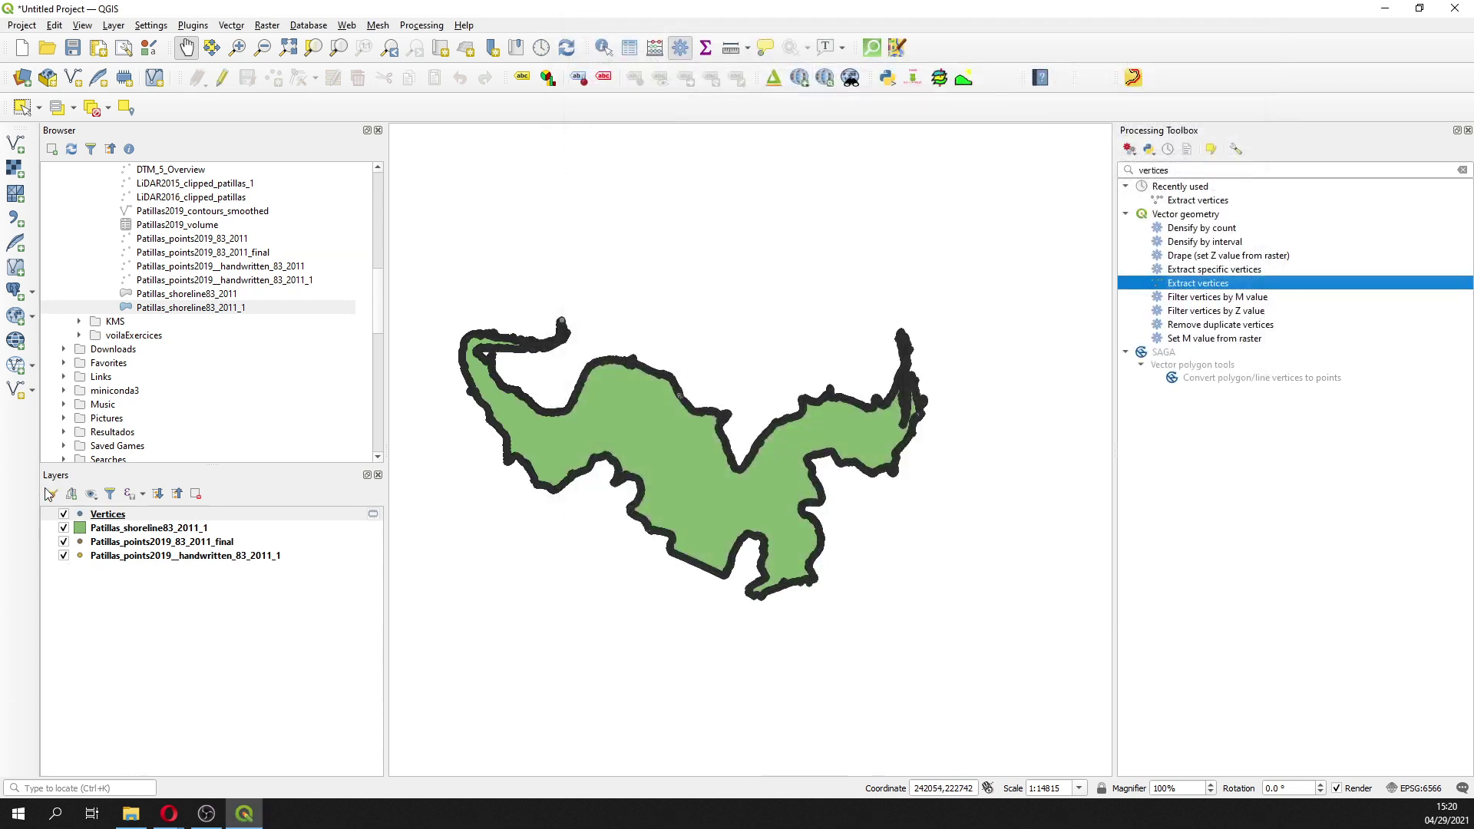
# Step: Open the attribute table of the Vertices layer and turn on editing mode
pyautogui.rightClick(115, 514)
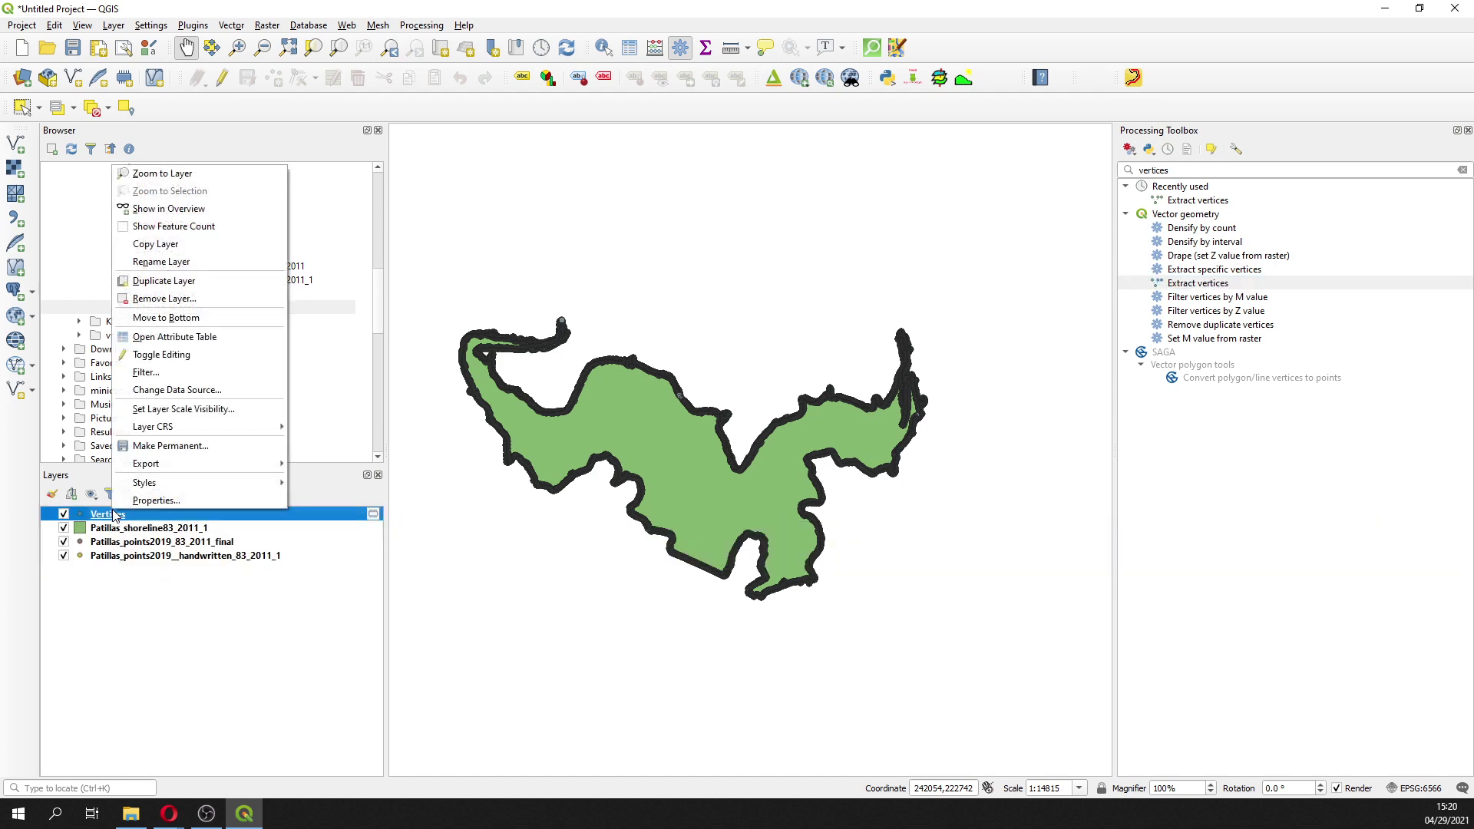
pyautogui.click(214, 337)
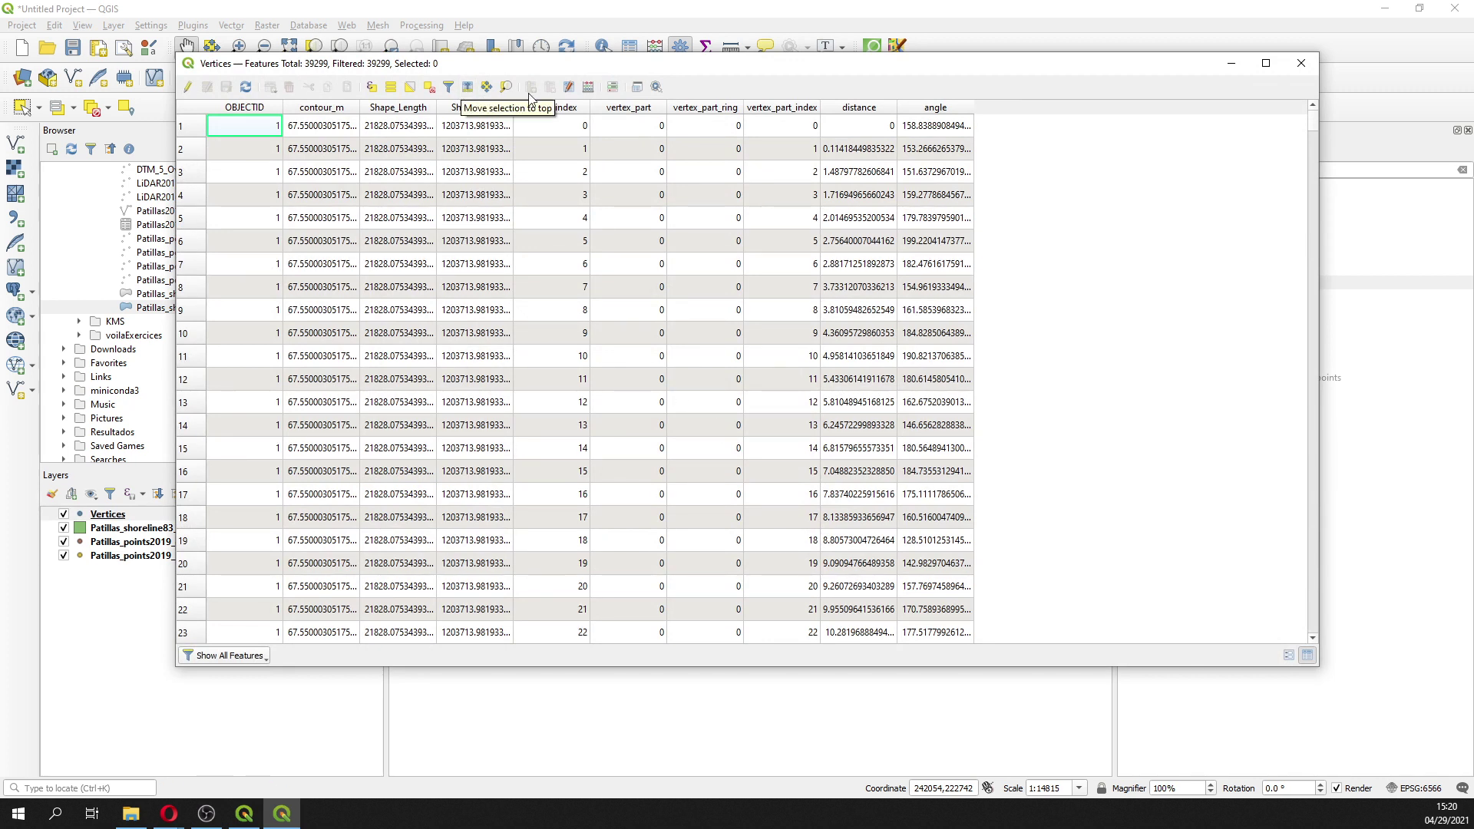
pyautogui.click(186, 89)
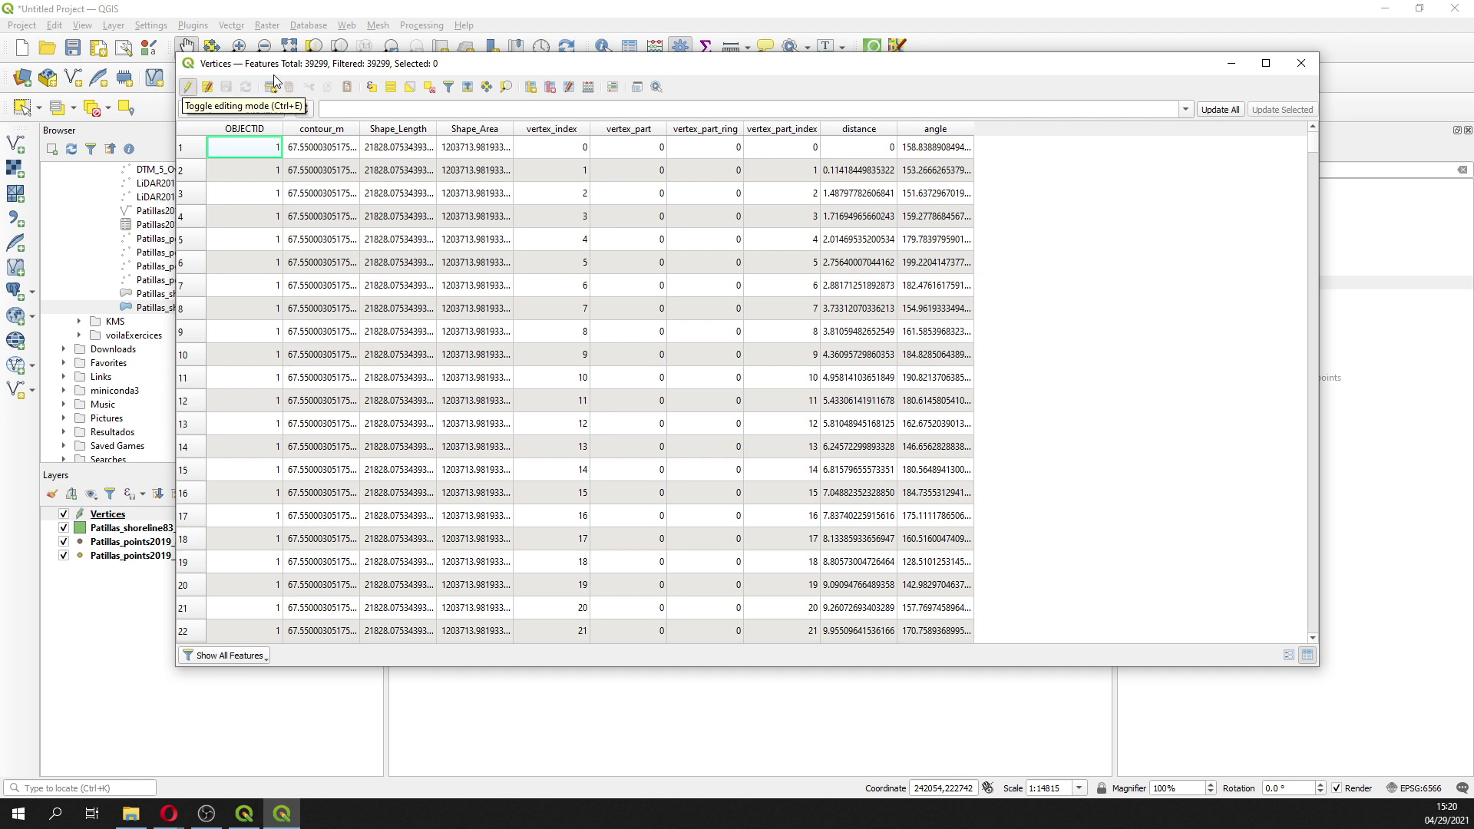
# Step: Delete every field except contour_m from the Vertices attribute table
pyautogui.click(550, 86)
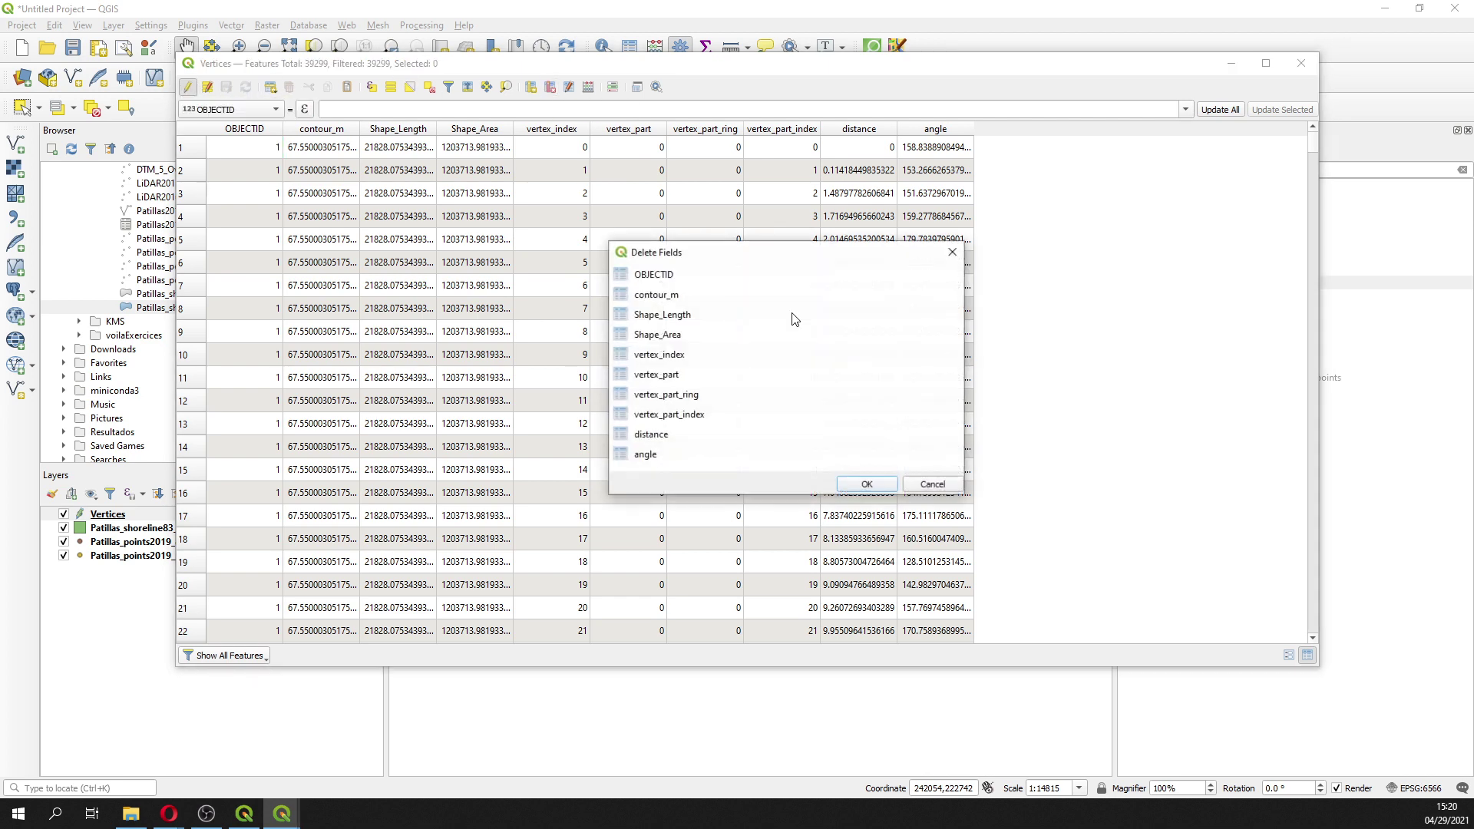
pyautogui.click(679, 274)
pyautogui.keyDown('ctrl'); pyautogui.click(680, 295); pyautogui.keyUp('ctrl')
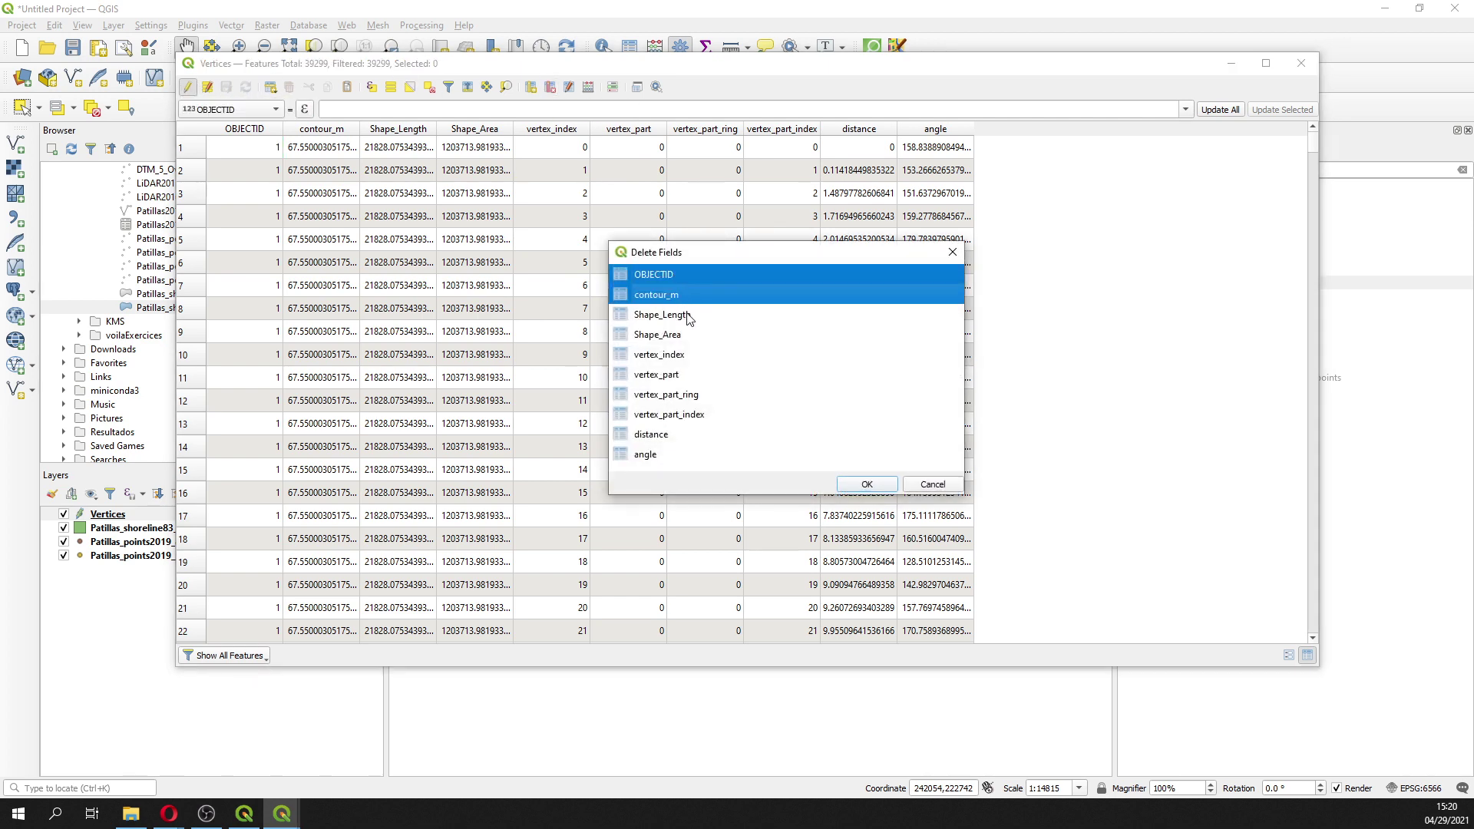
pyautogui.keyDown('ctrl'); pyautogui.click(673, 298); pyautogui.keyUp('ctrl')
pyautogui.keyDown('ctrl'); pyautogui.click(681, 316); pyautogui.keyUp('ctrl')
pyautogui.keyDown('ctrl'); pyautogui.click(680, 338); pyautogui.keyUp('ctrl')
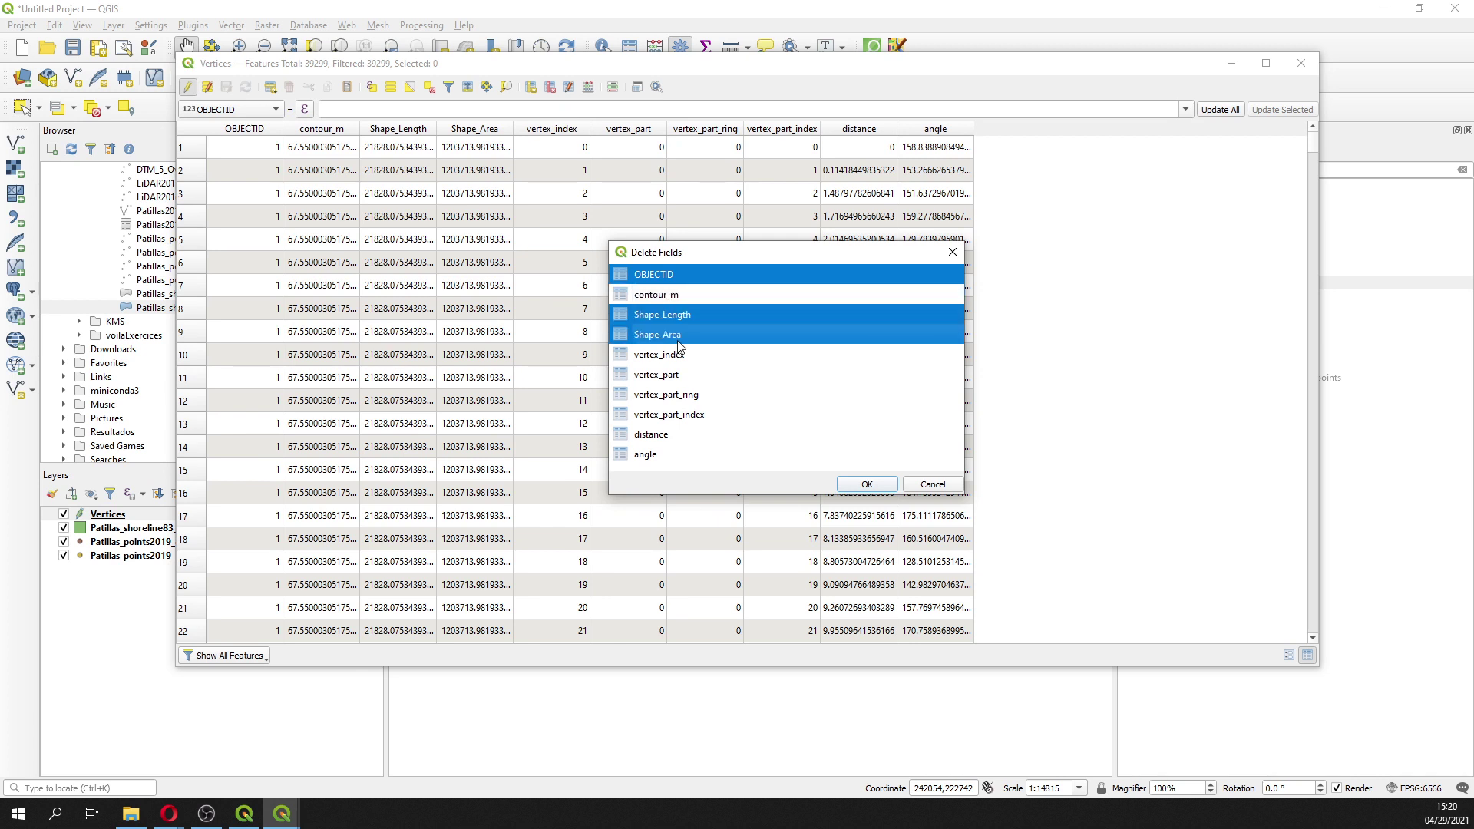
pyautogui.keyDown('ctrl'); pyautogui.click(680, 356); pyautogui.keyUp('ctrl')
pyautogui.keyDown('ctrl'); pyautogui.click(678, 376); pyautogui.keyUp('ctrl')
pyautogui.keyDown('ctrl'); pyautogui.click(678, 396); pyautogui.keyUp('ctrl')
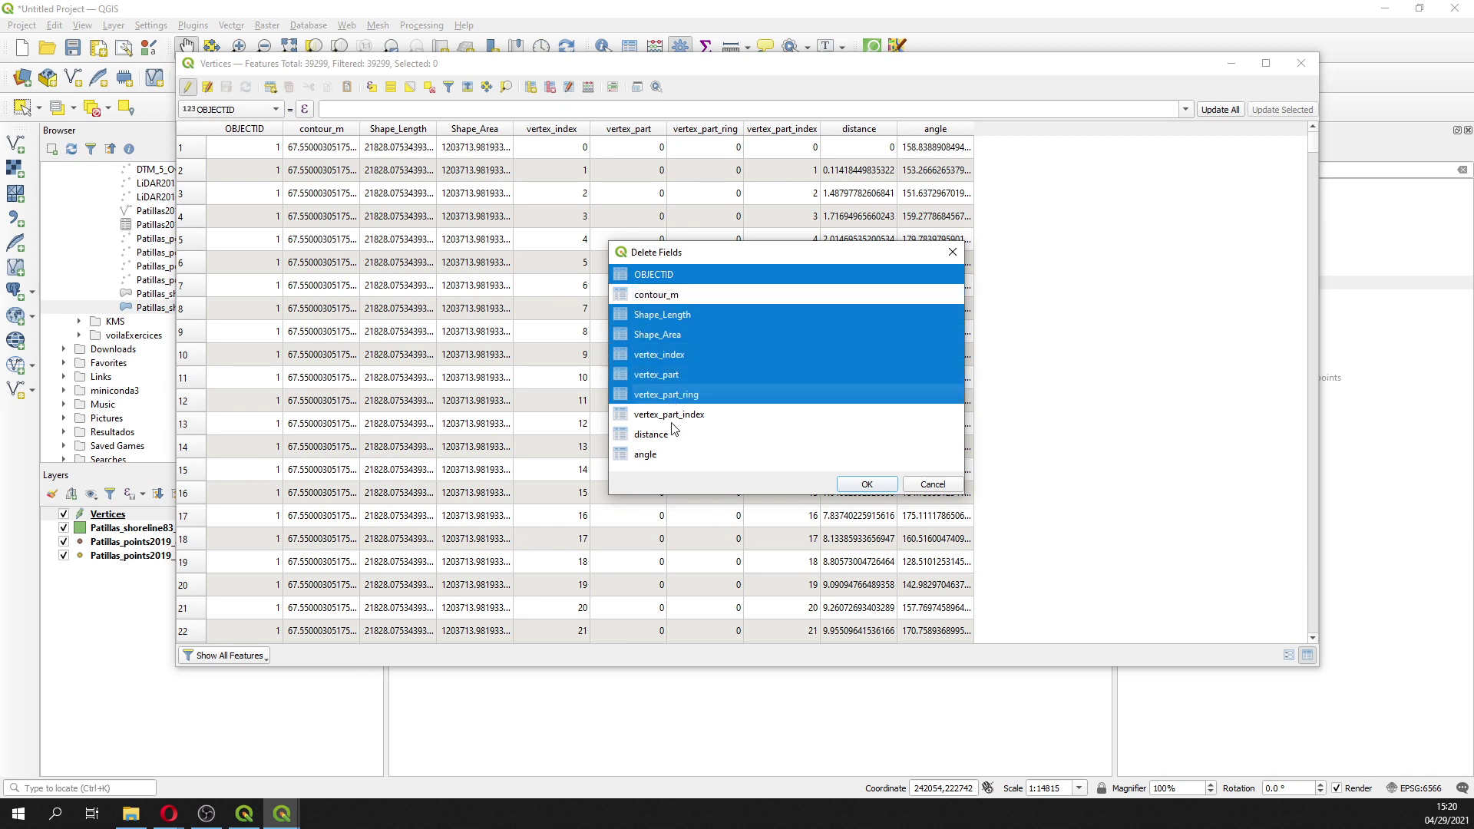
pyautogui.keyDown('ctrl'); pyautogui.click(672, 419); pyautogui.keyUp('ctrl')
pyautogui.keyDown('ctrl'); pyautogui.click(657, 441); pyautogui.keyUp('ctrl')
pyautogui.keyDown('ctrl'); pyautogui.click(651, 457); pyautogui.keyUp('ctrl')
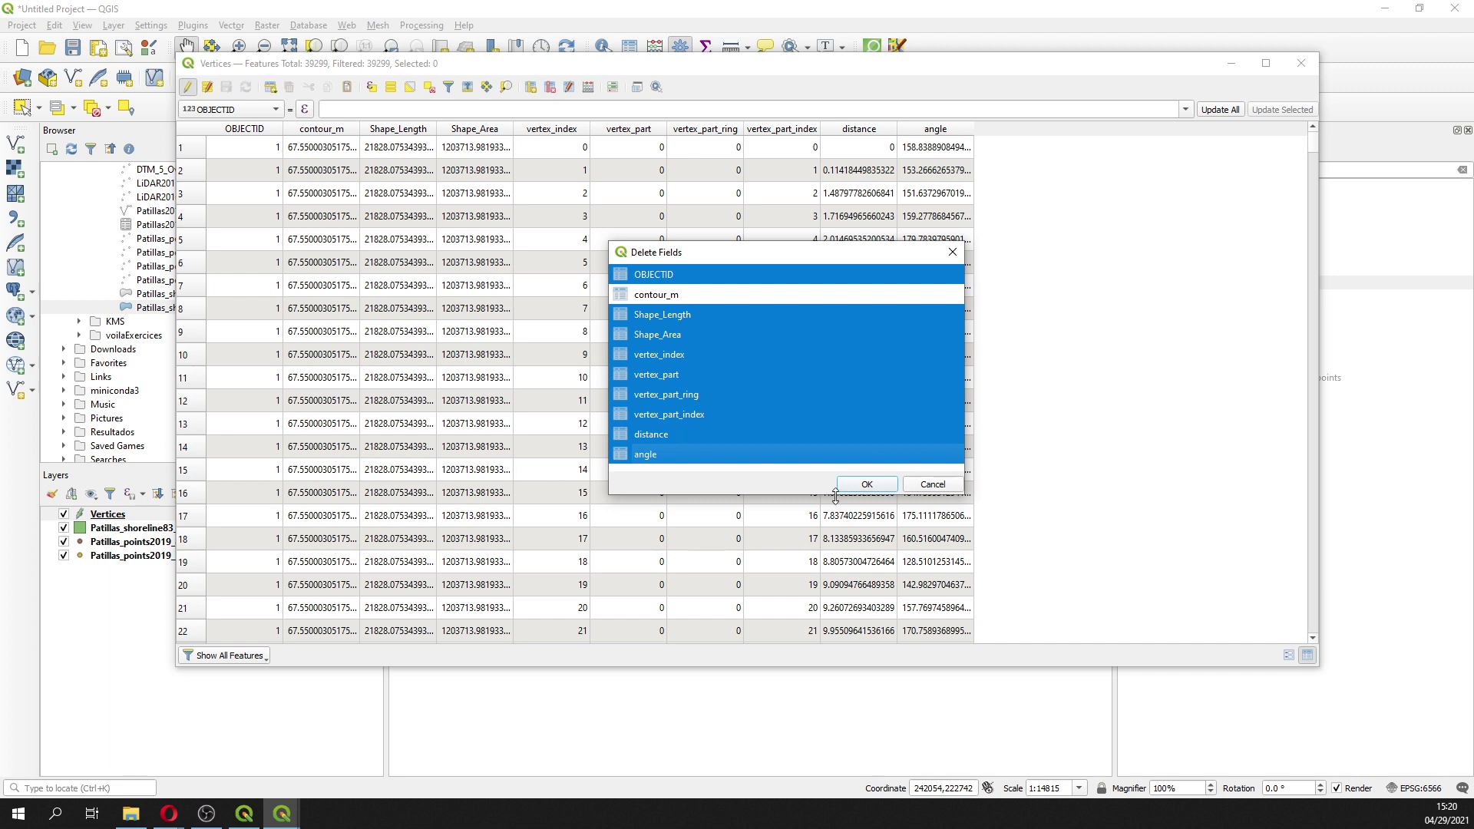
pyautogui.click(879, 486)
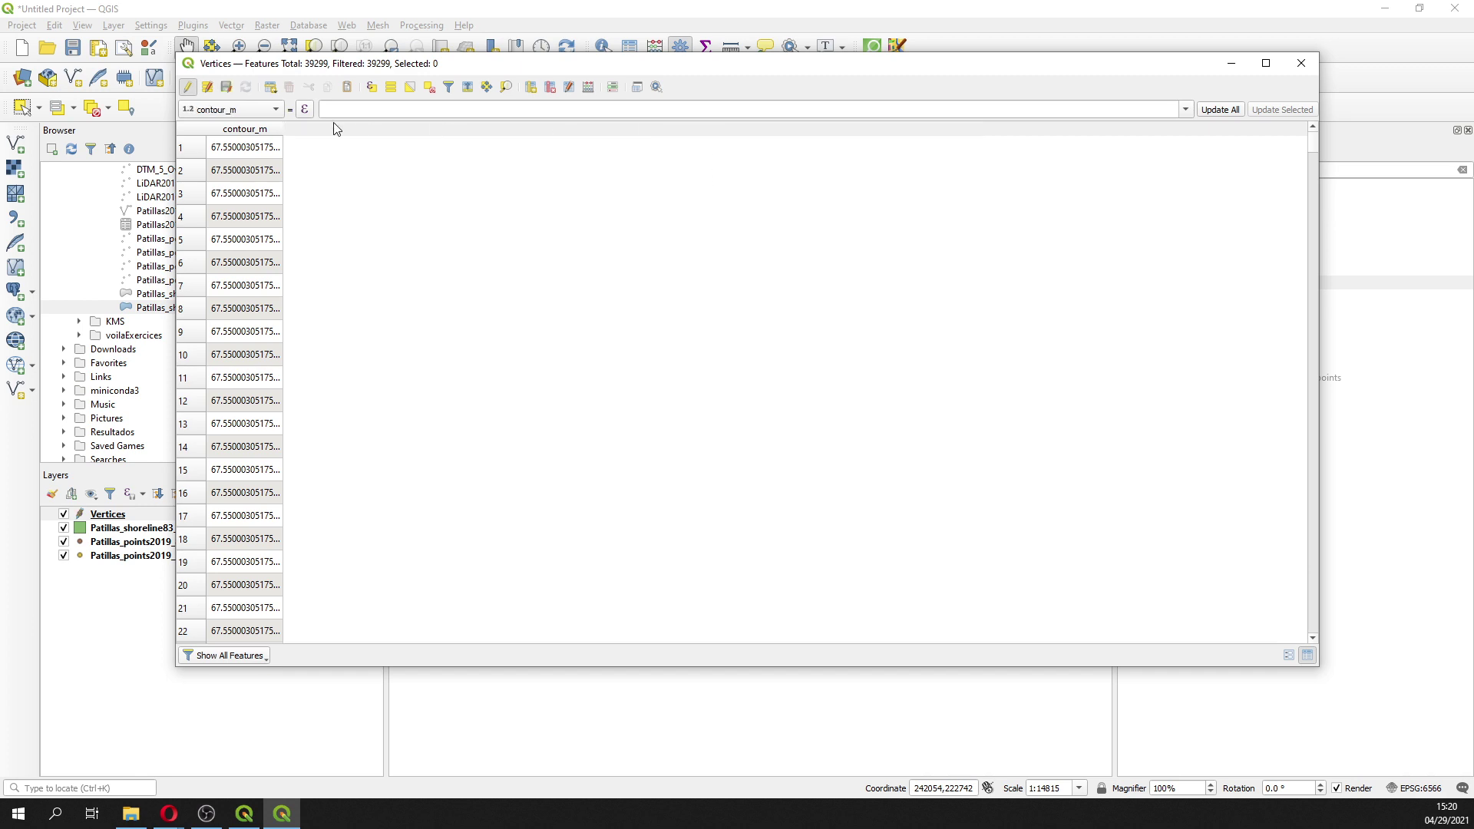
# Step: Use the field calculator to create a decimal number (real) field named Elevation, filled with the contour_m values
pyautogui.click(587, 87)
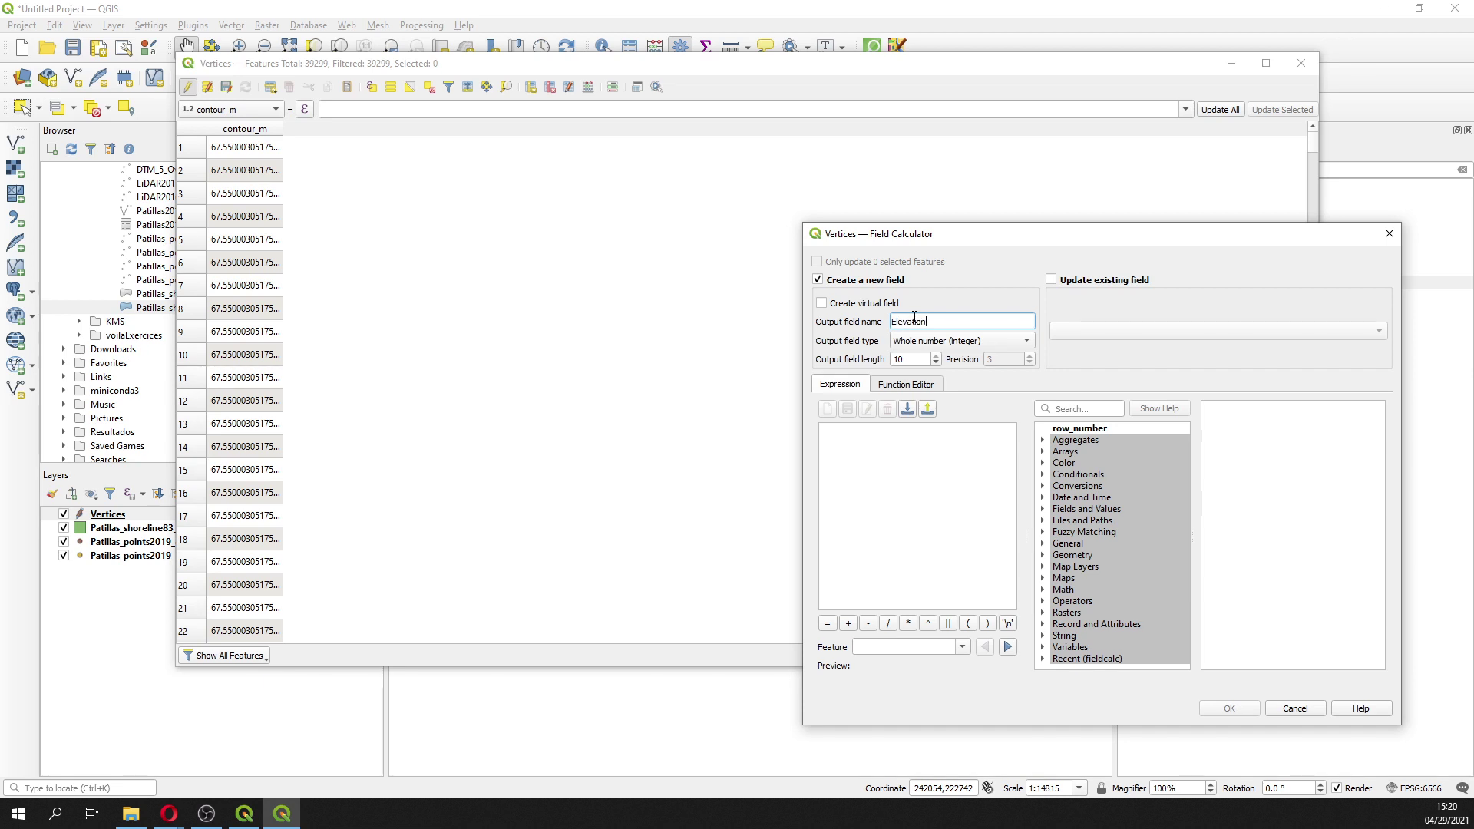
pyautogui.click(937, 342)
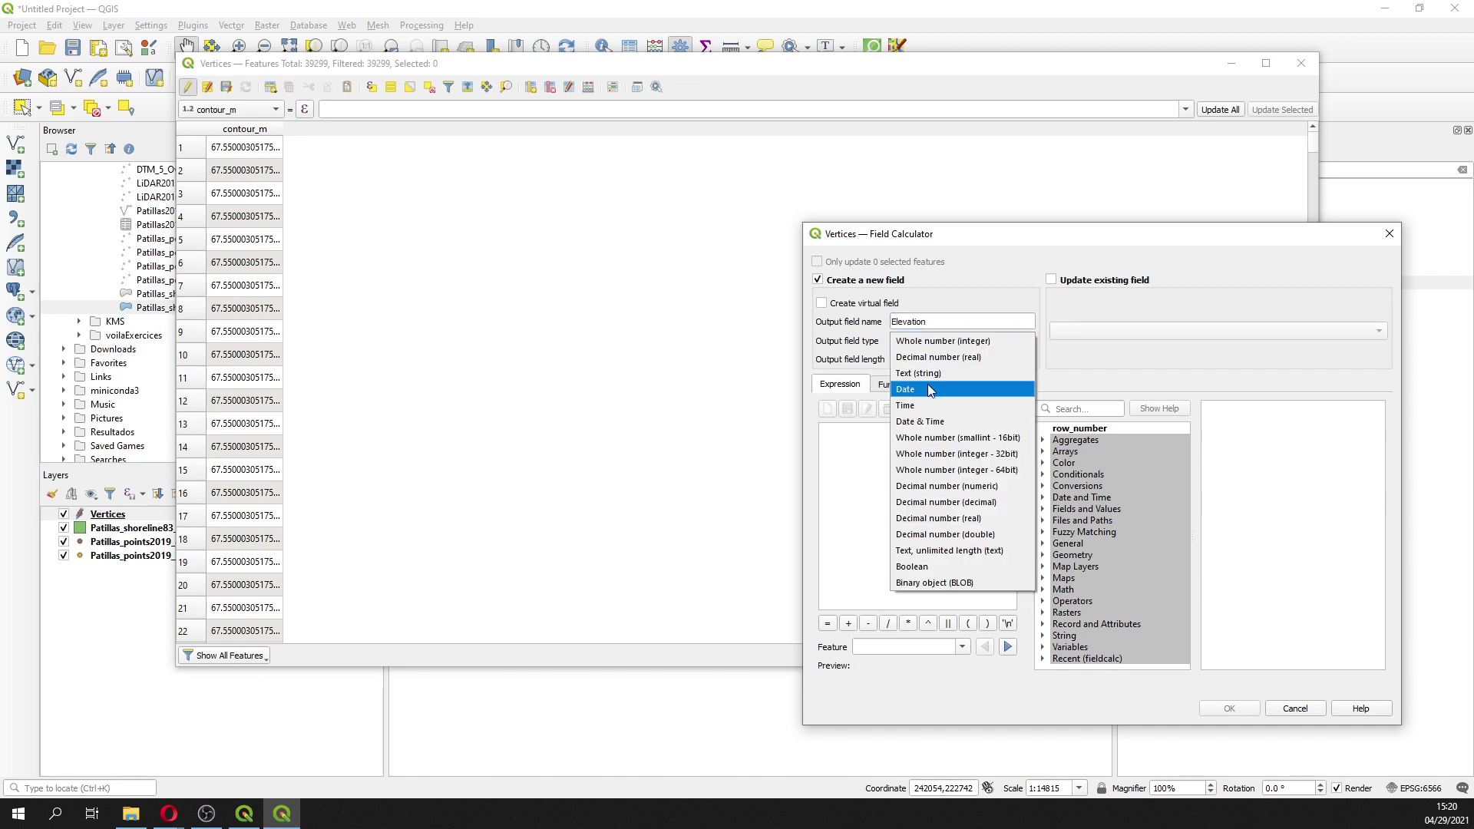
pyautogui.click(937, 357)
pyautogui.click(916, 449)
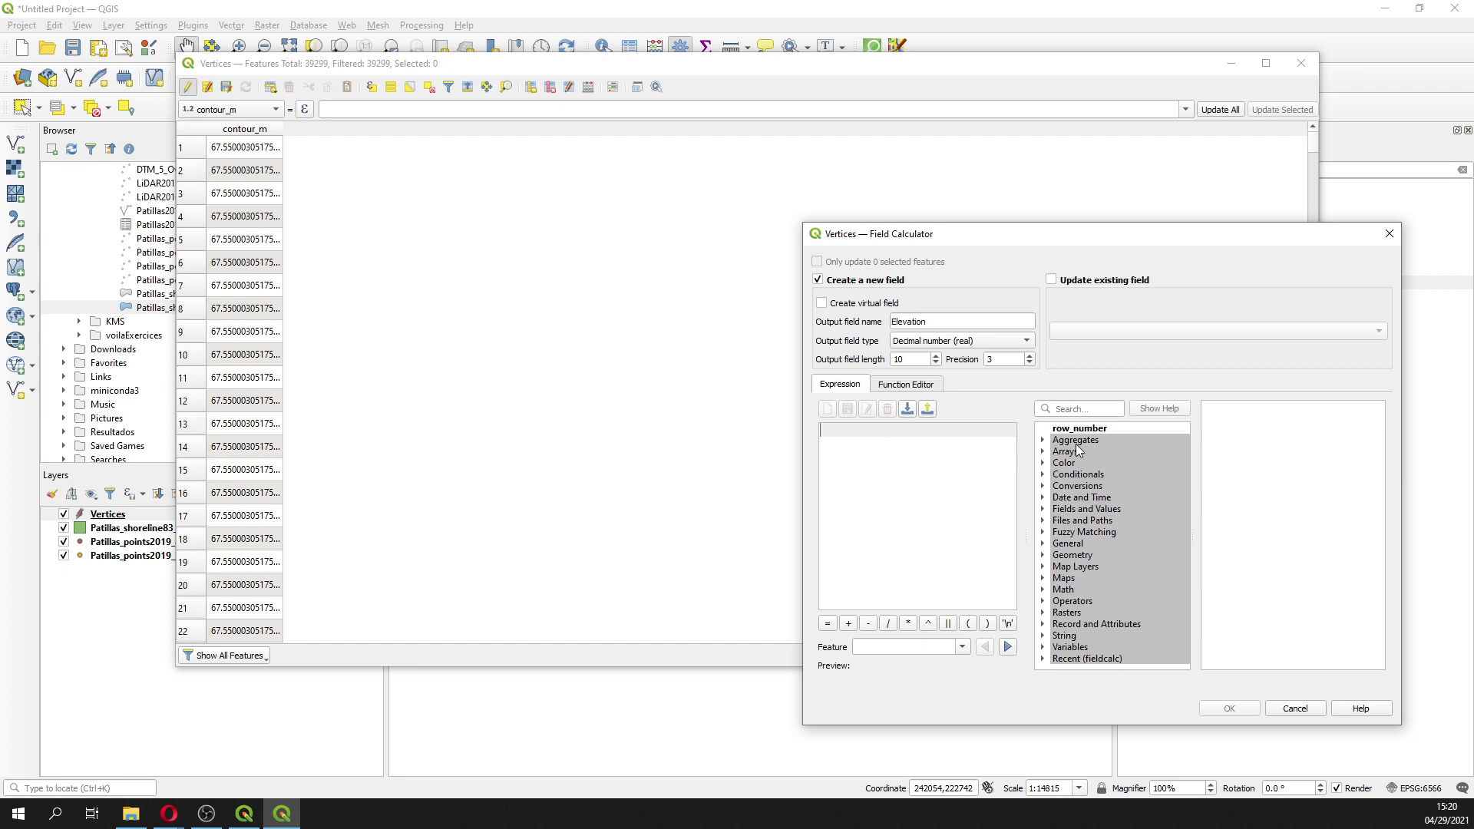
pyautogui.click(1091, 409)
pyautogui.write('c')
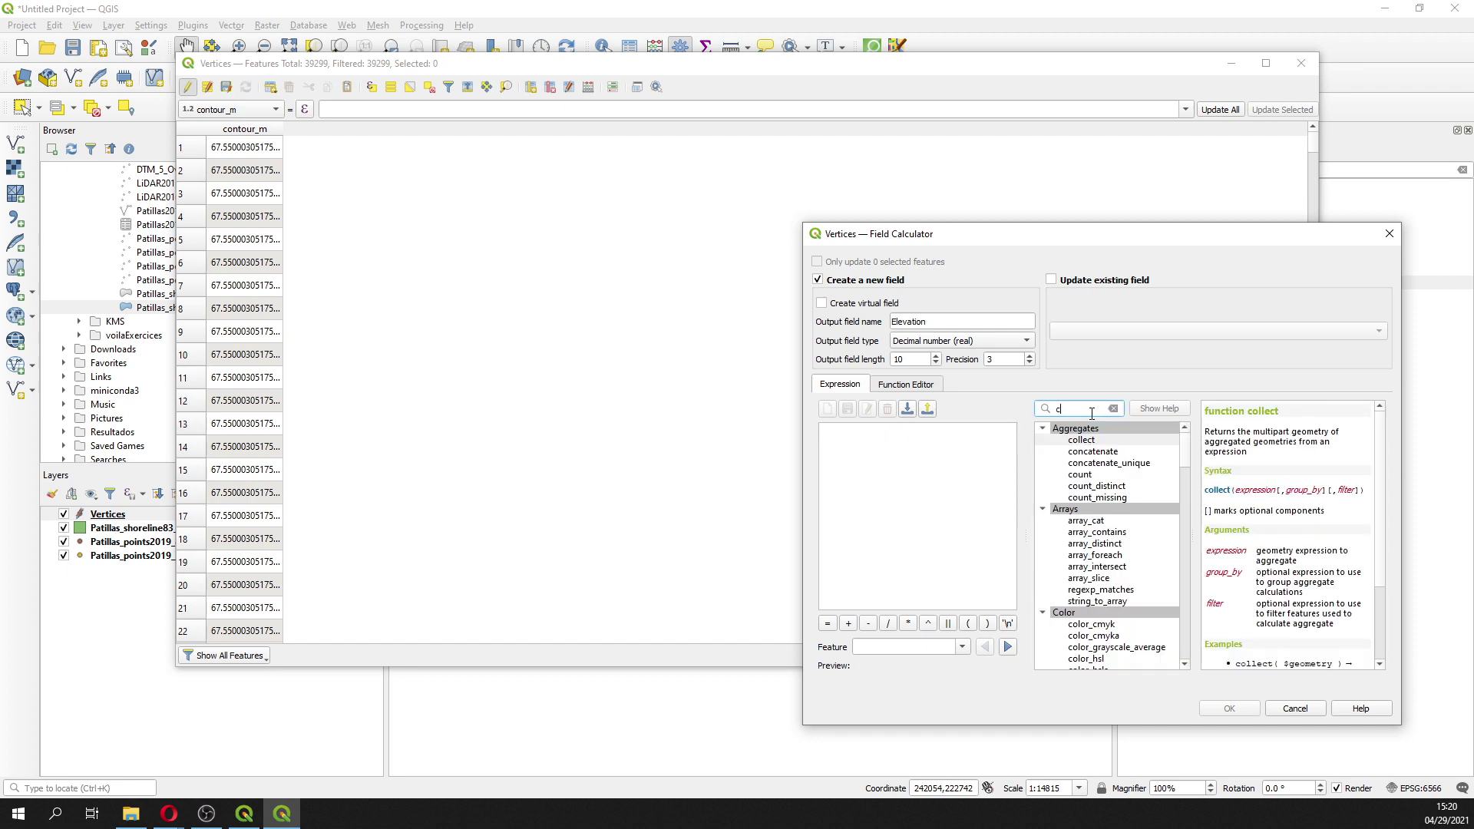
pyautogui.write('ontou')
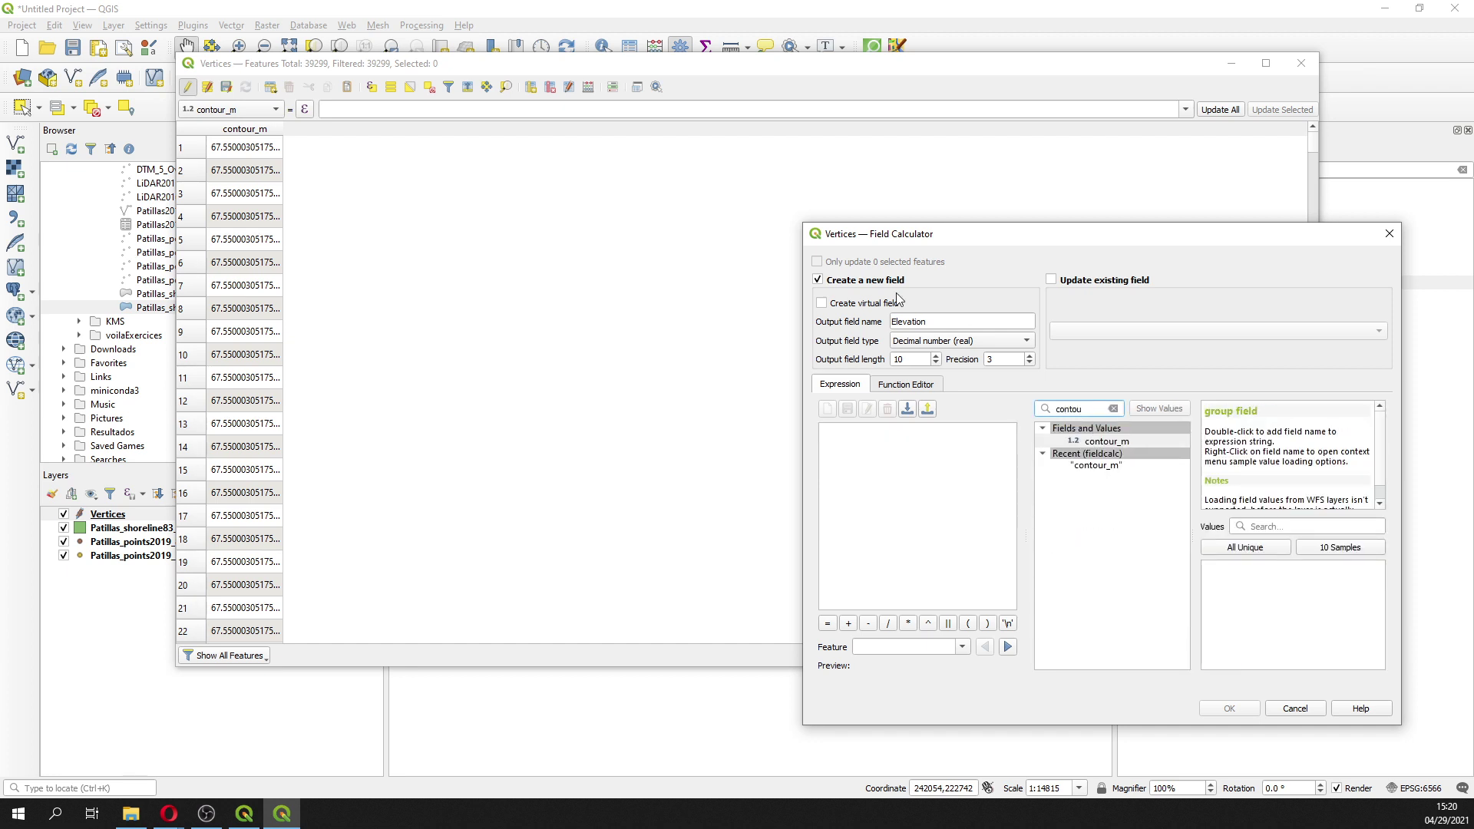
pyautogui.doubleClick(1125, 440)
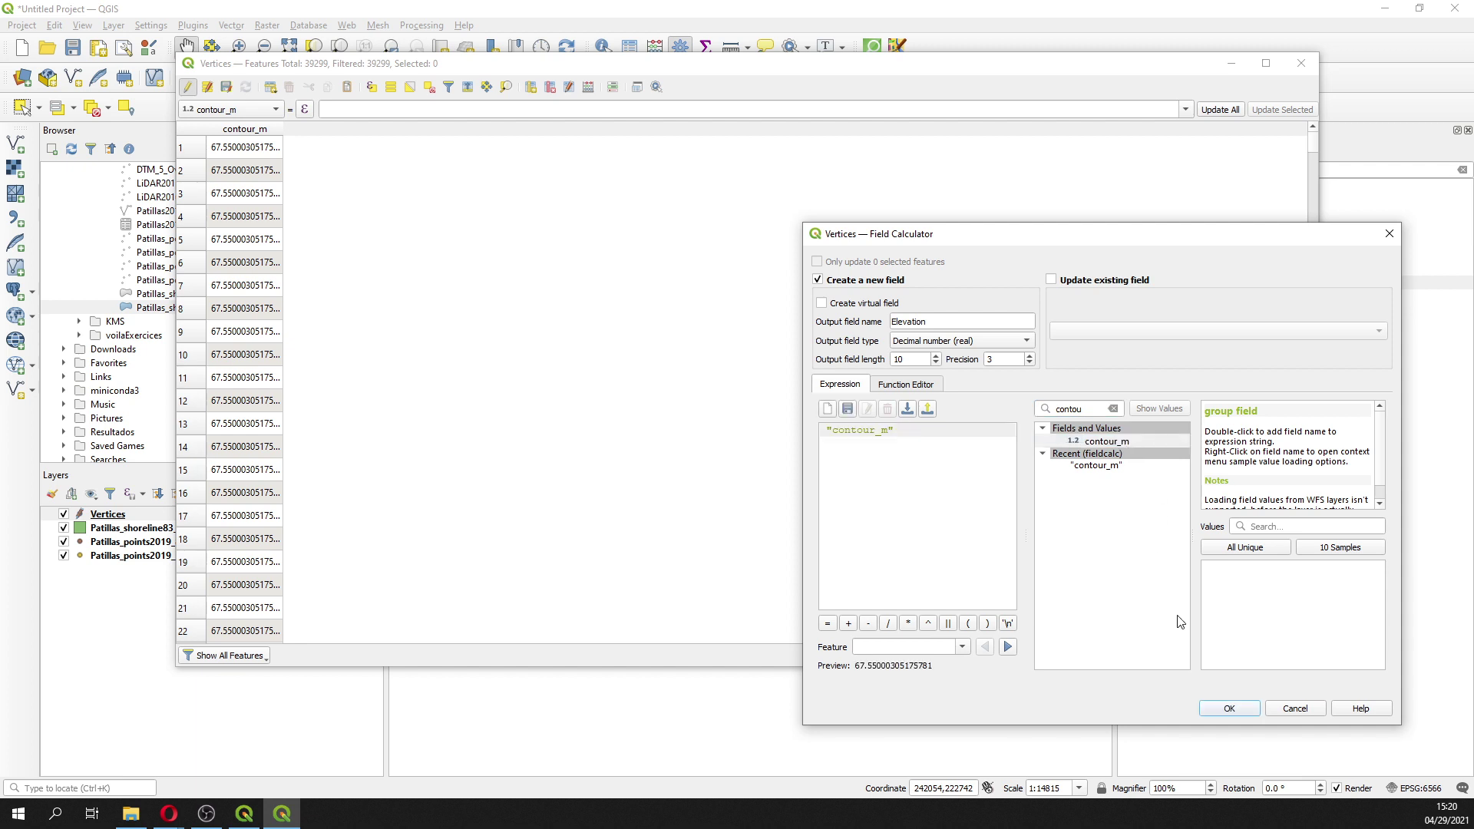
pyautogui.click(1242, 710)
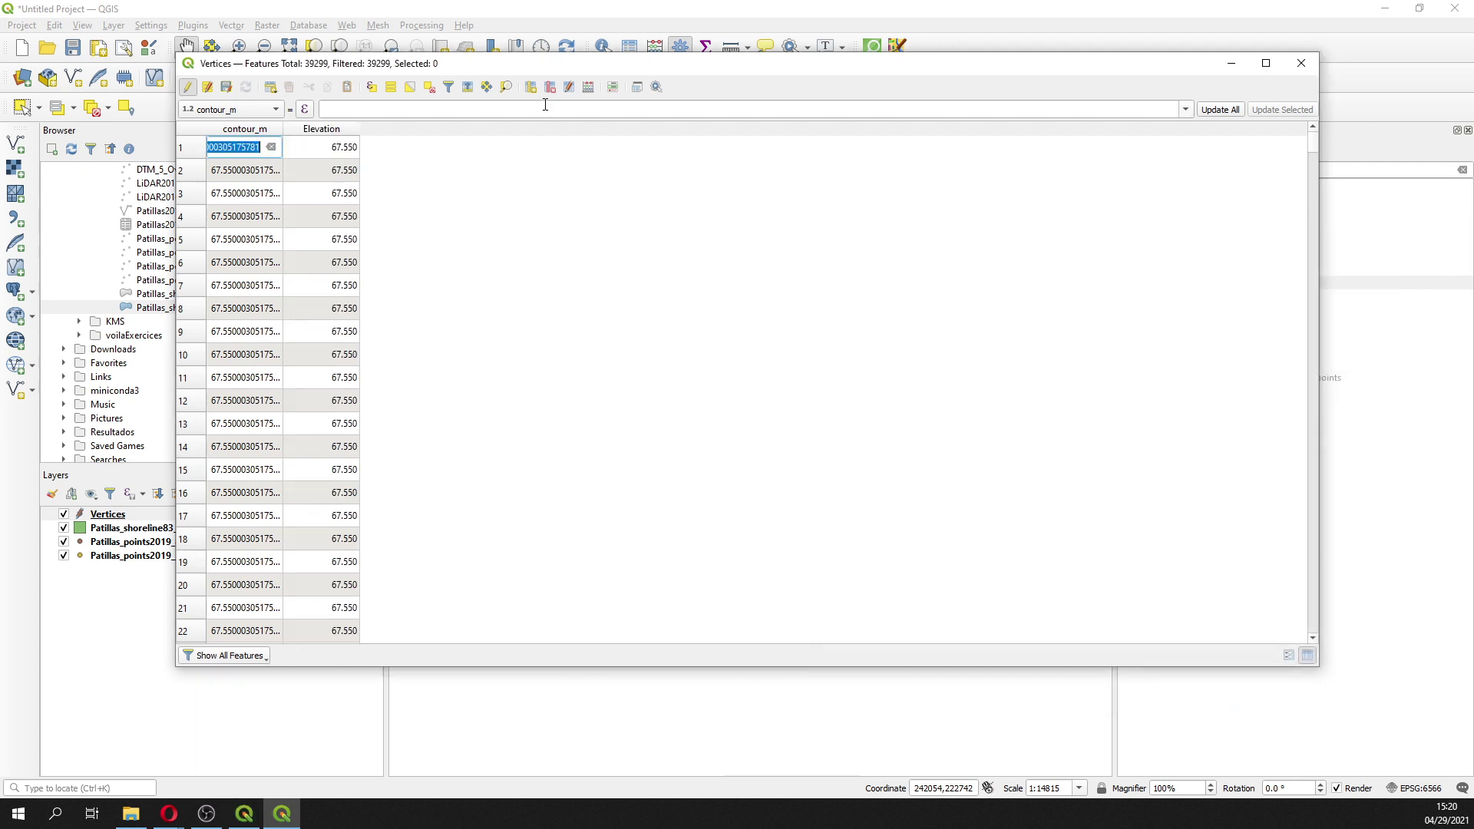
# Step: Delete the contour_m field, then stop editing Vertices with the changes saved and close its attribute table
pyautogui.click(549, 87)
pyautogui.click(665, 277)
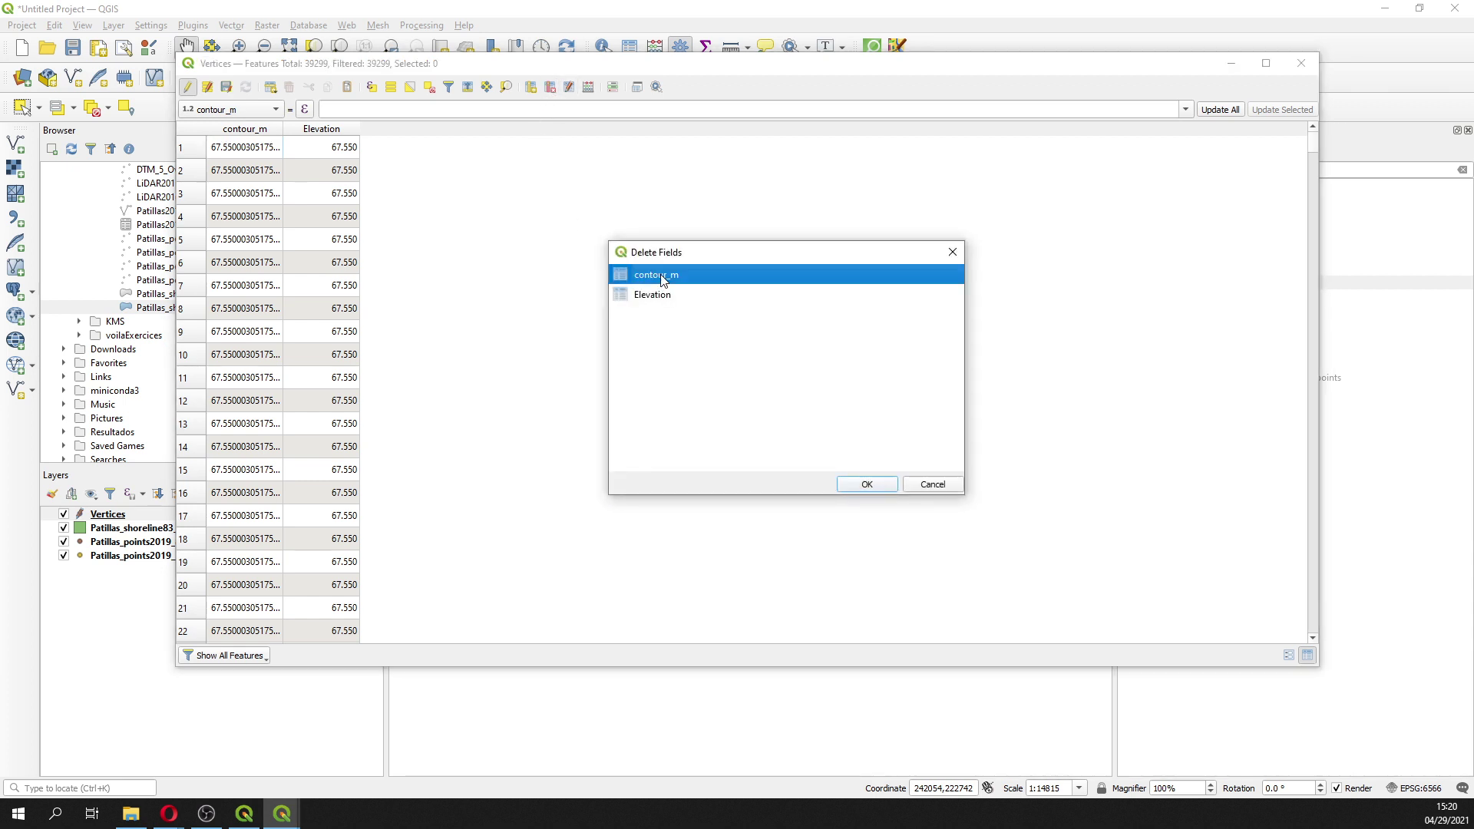
pyautogui.click(867, 485)
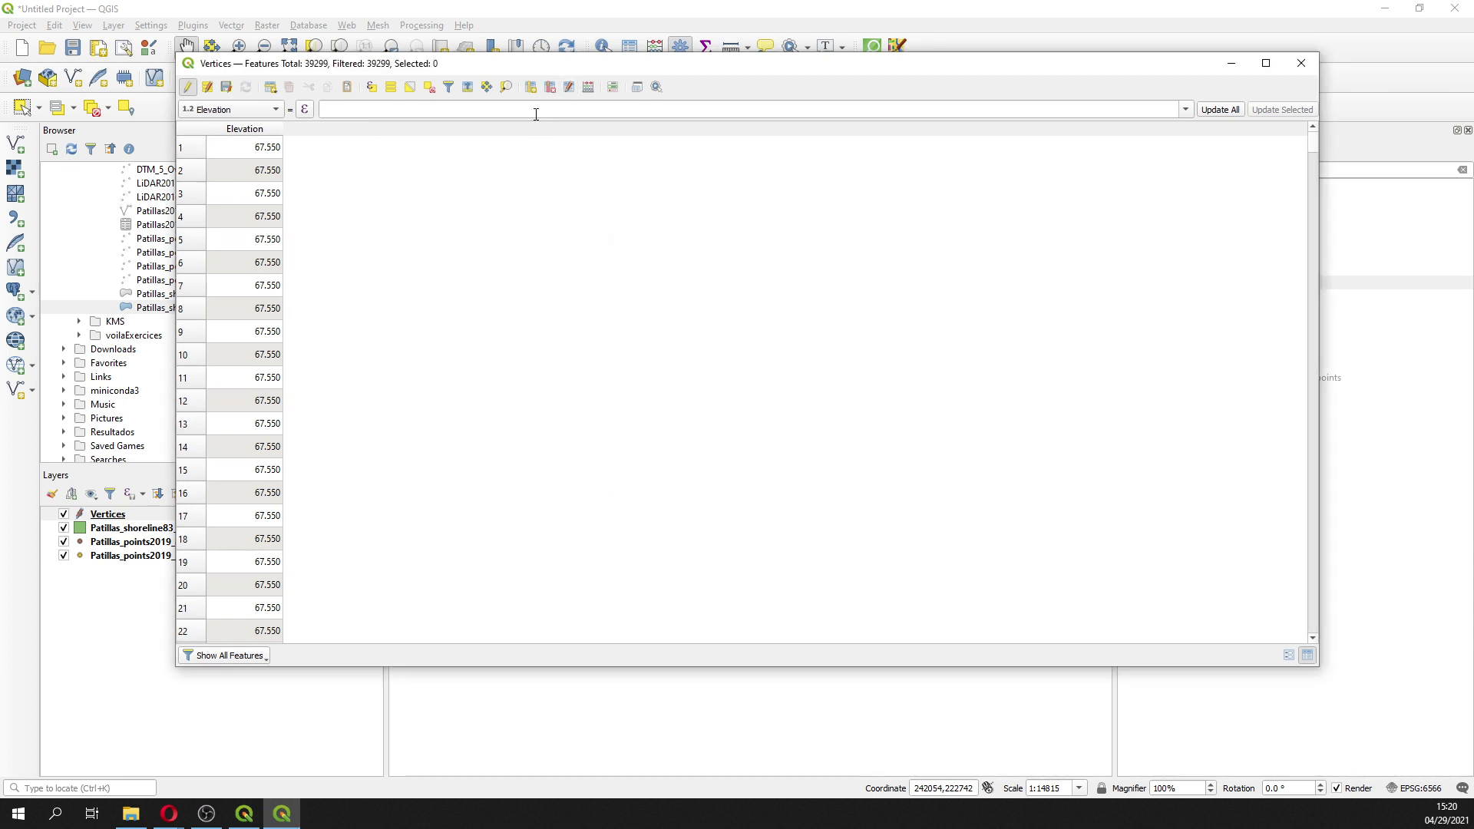
pyautogui.click(188, 87)
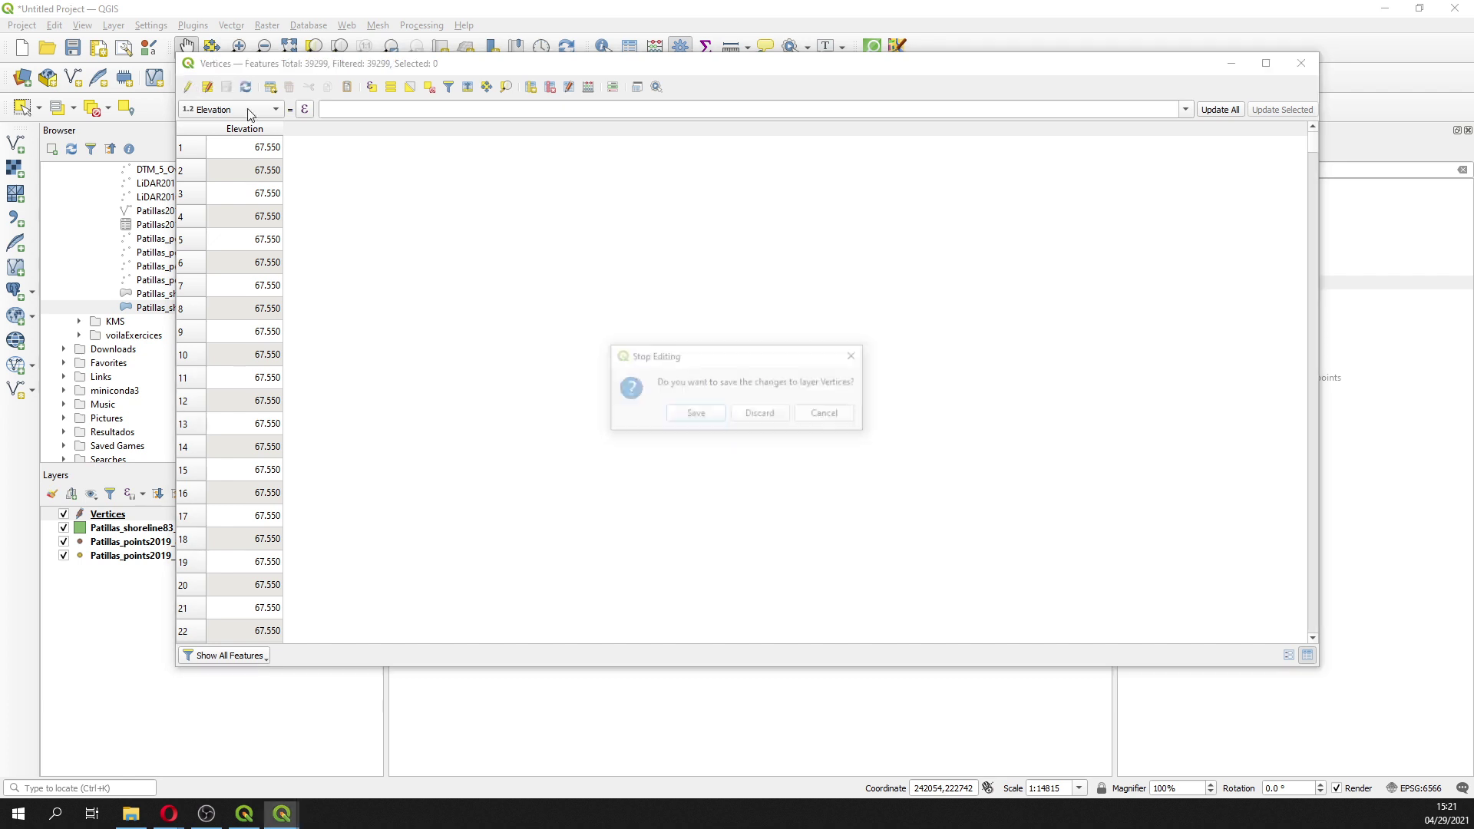
pyautogui.click(695, 414)
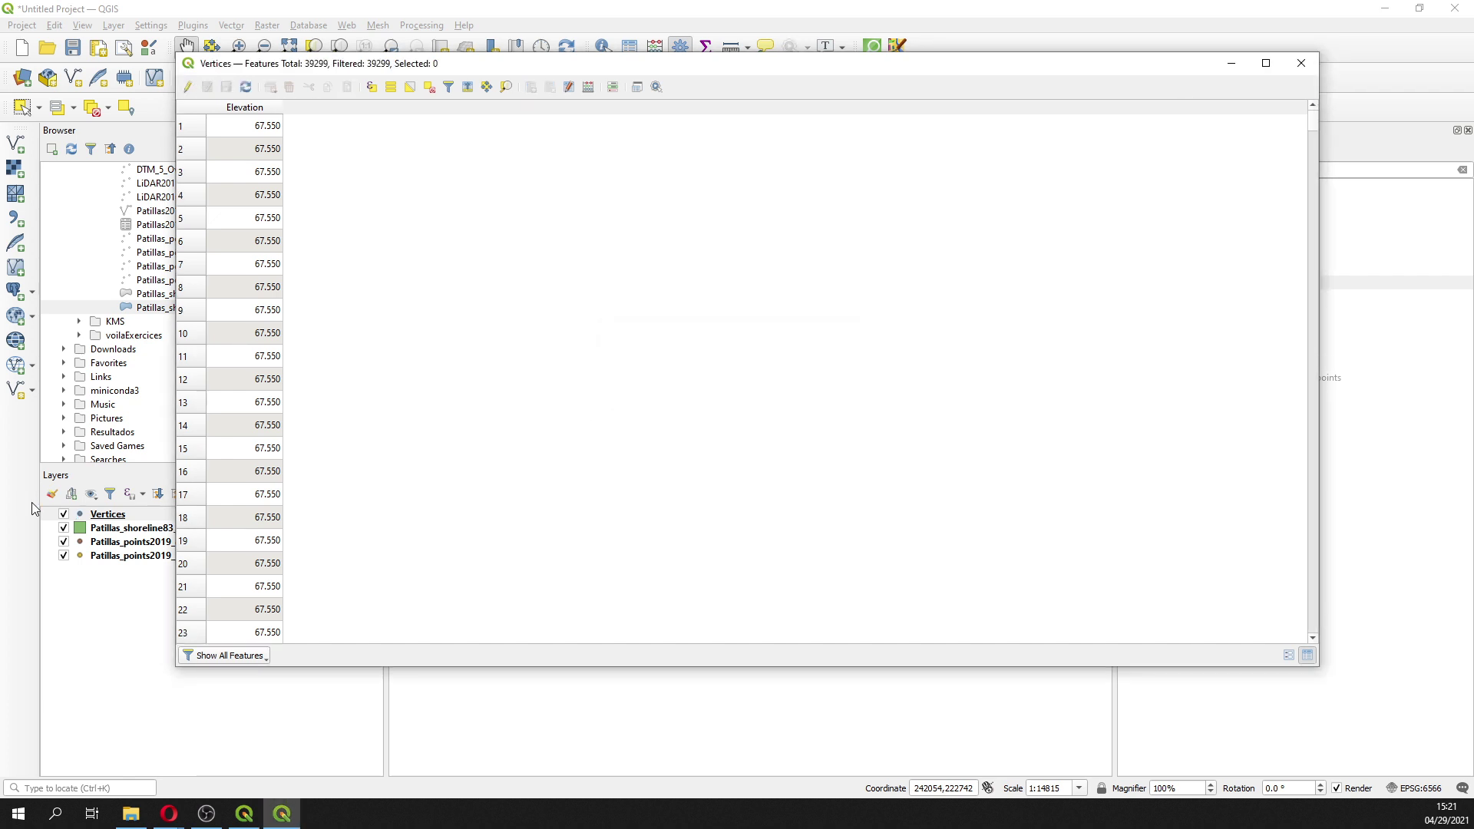
pyautogui.click(1301, 64)
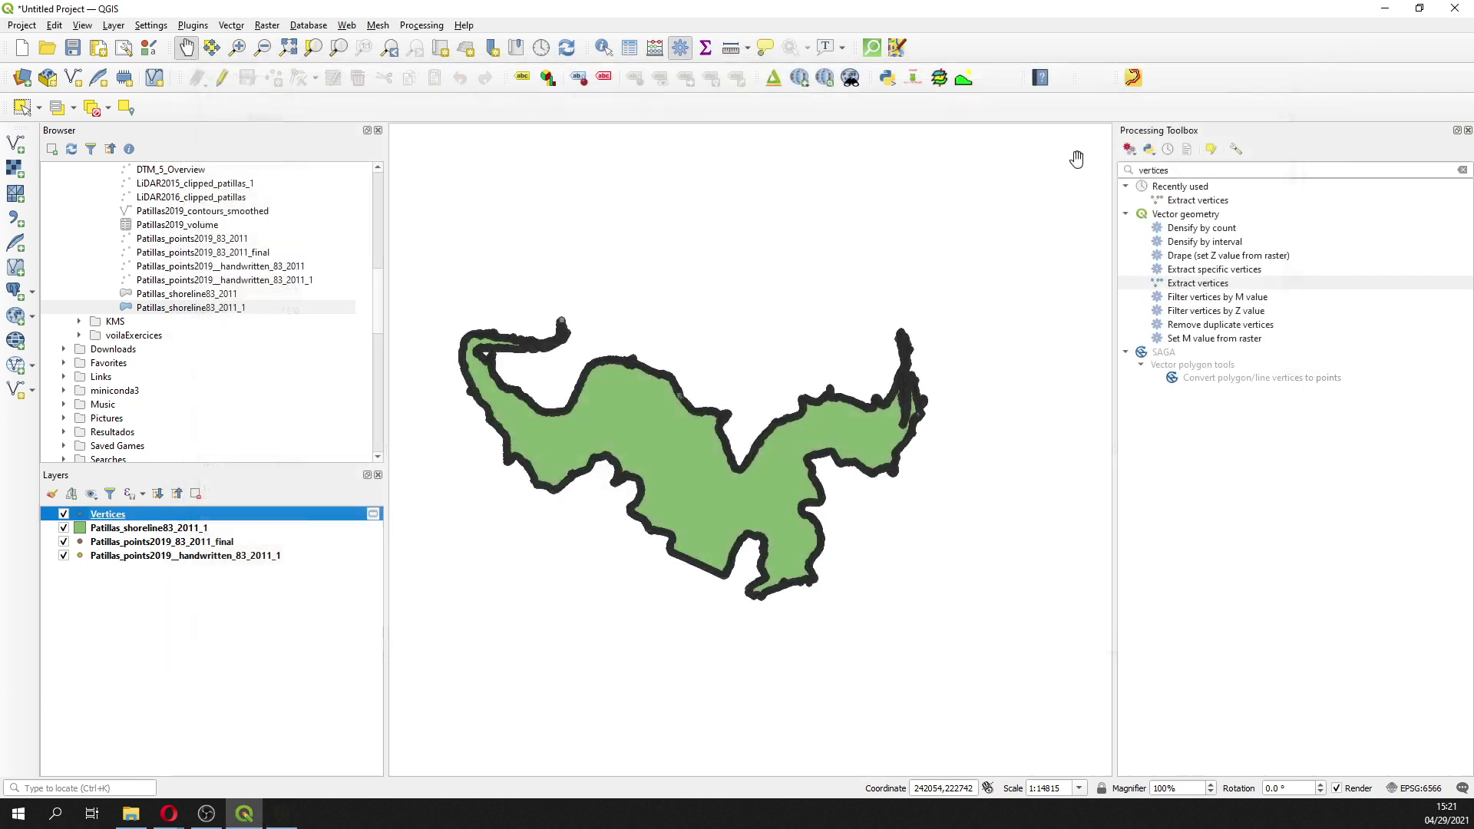
# Step: Export the Vertices layer as an ESRI Shapefile named shorelineVertex_1.shp in the Shp folder and add it to the map
pyautogui.rightClick(119, 520)
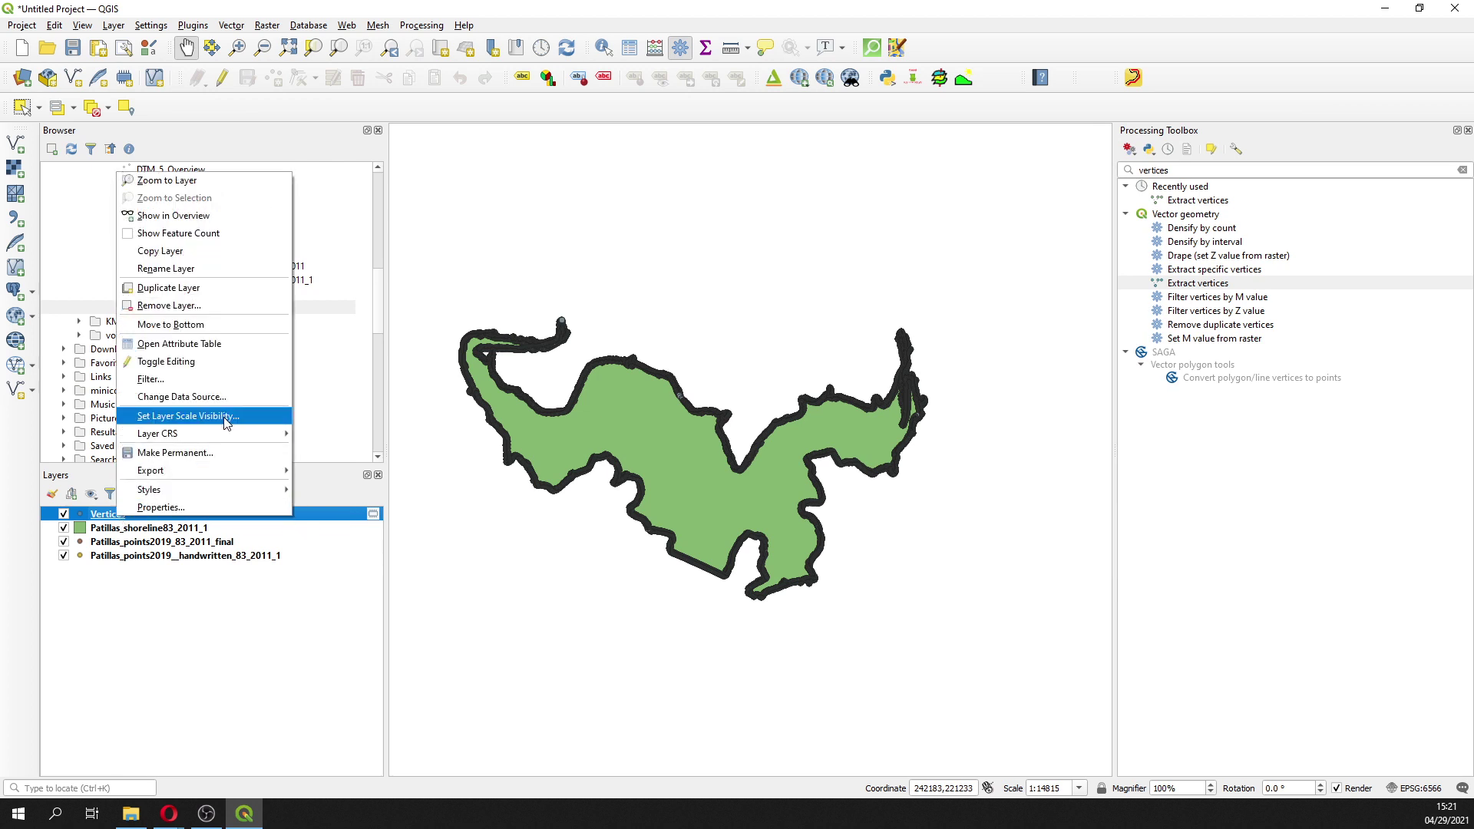
pyautogui.moveTo(221, 468)
pyautogui.click(338, 474)
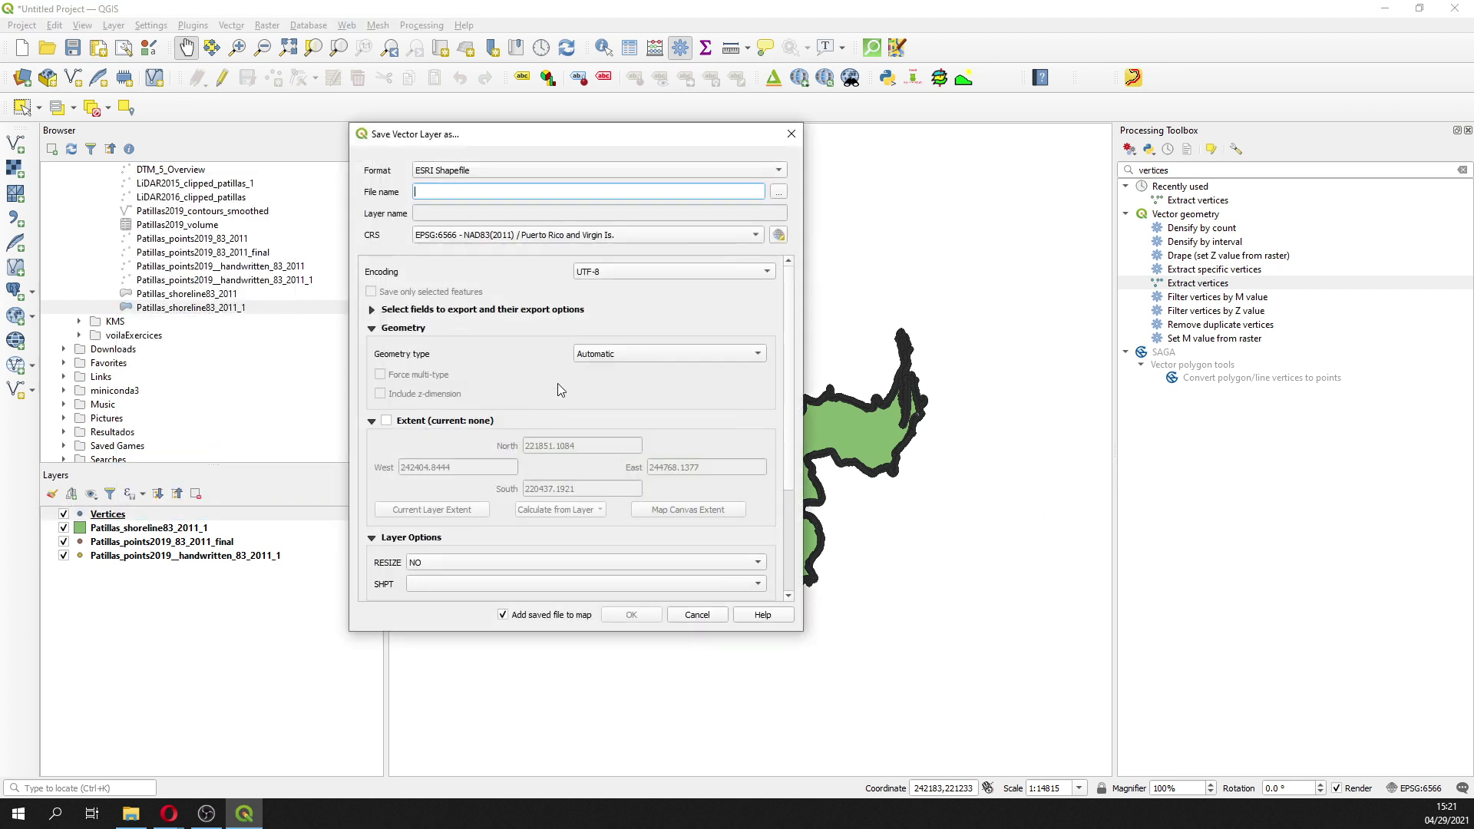
pyautogui.click(779, 191)
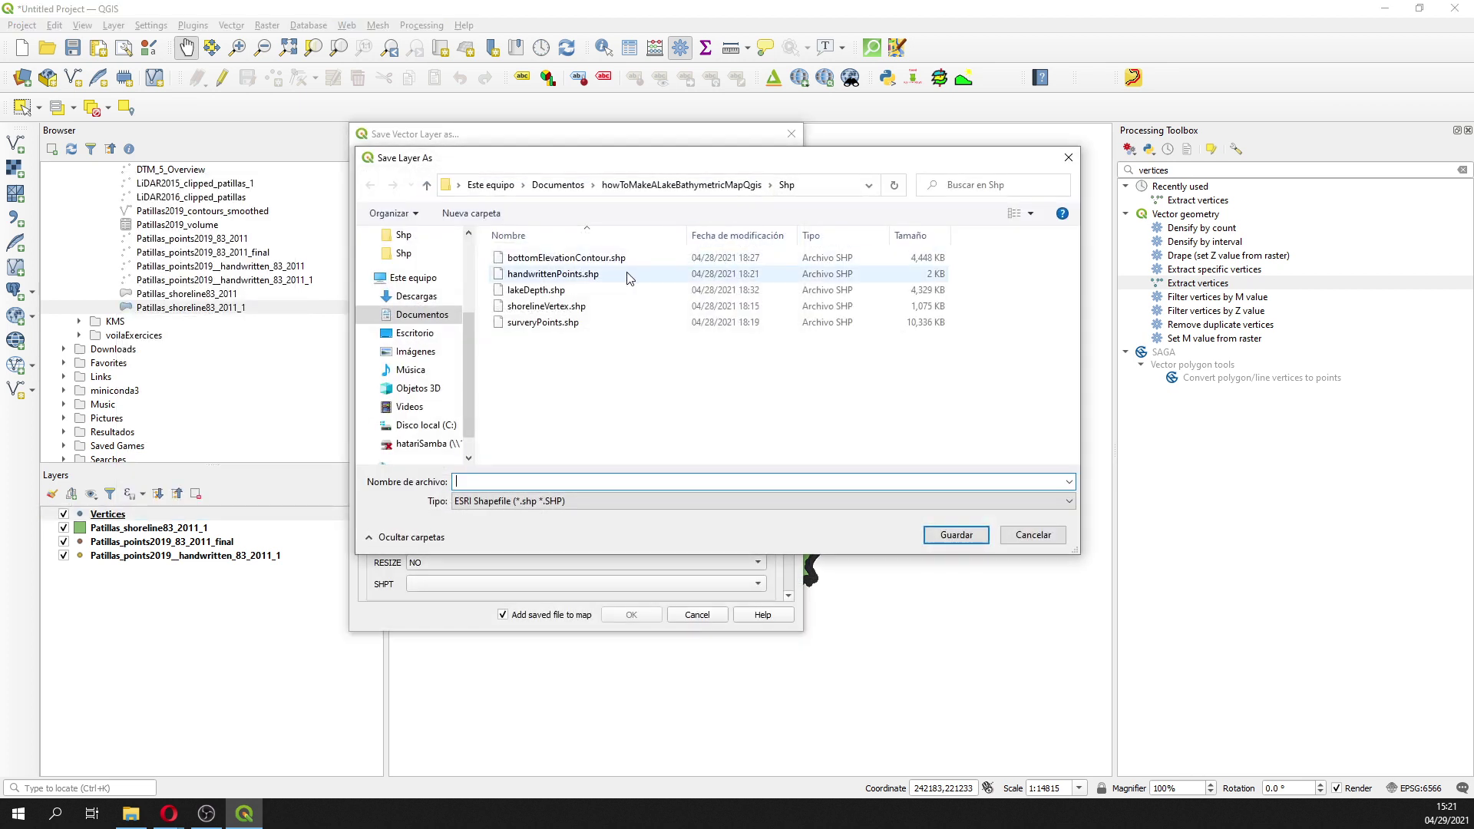
pyautogui.click(556, 307)
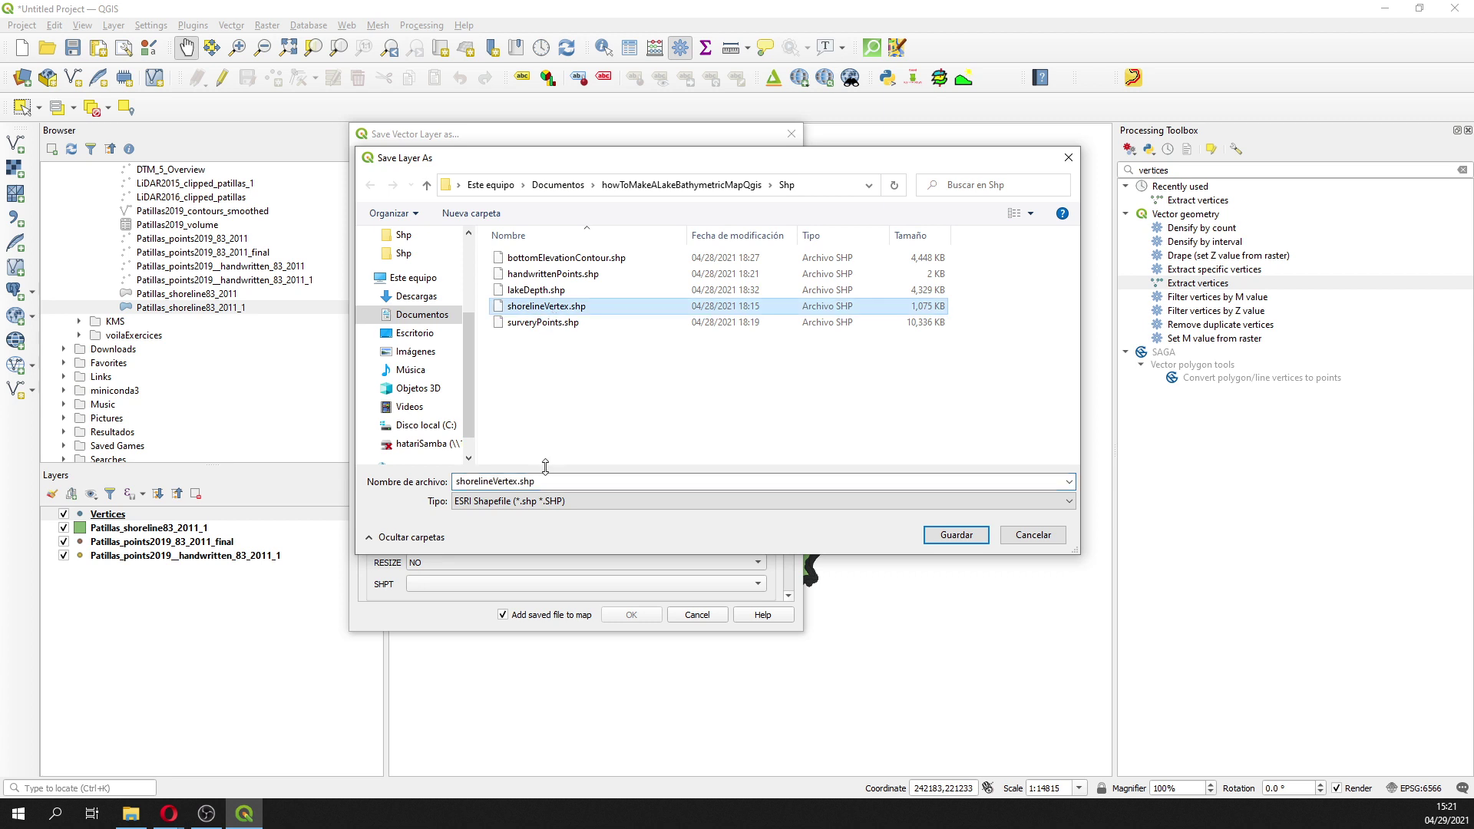
pyautogui.click(545, 482)
pyautogui.click(518, 481)
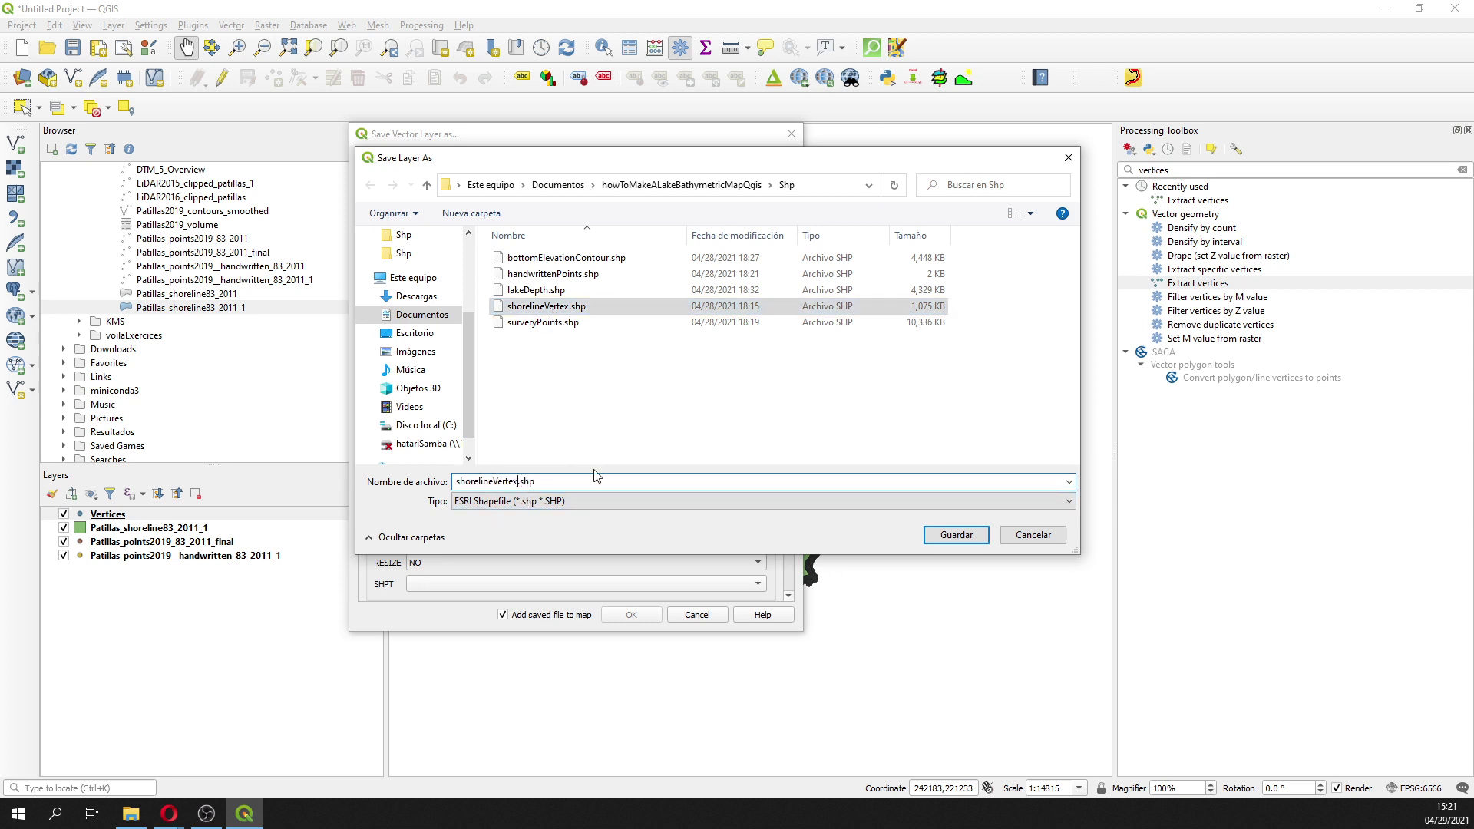
pyautogui.write('_1')
pyautogui.press('Return')
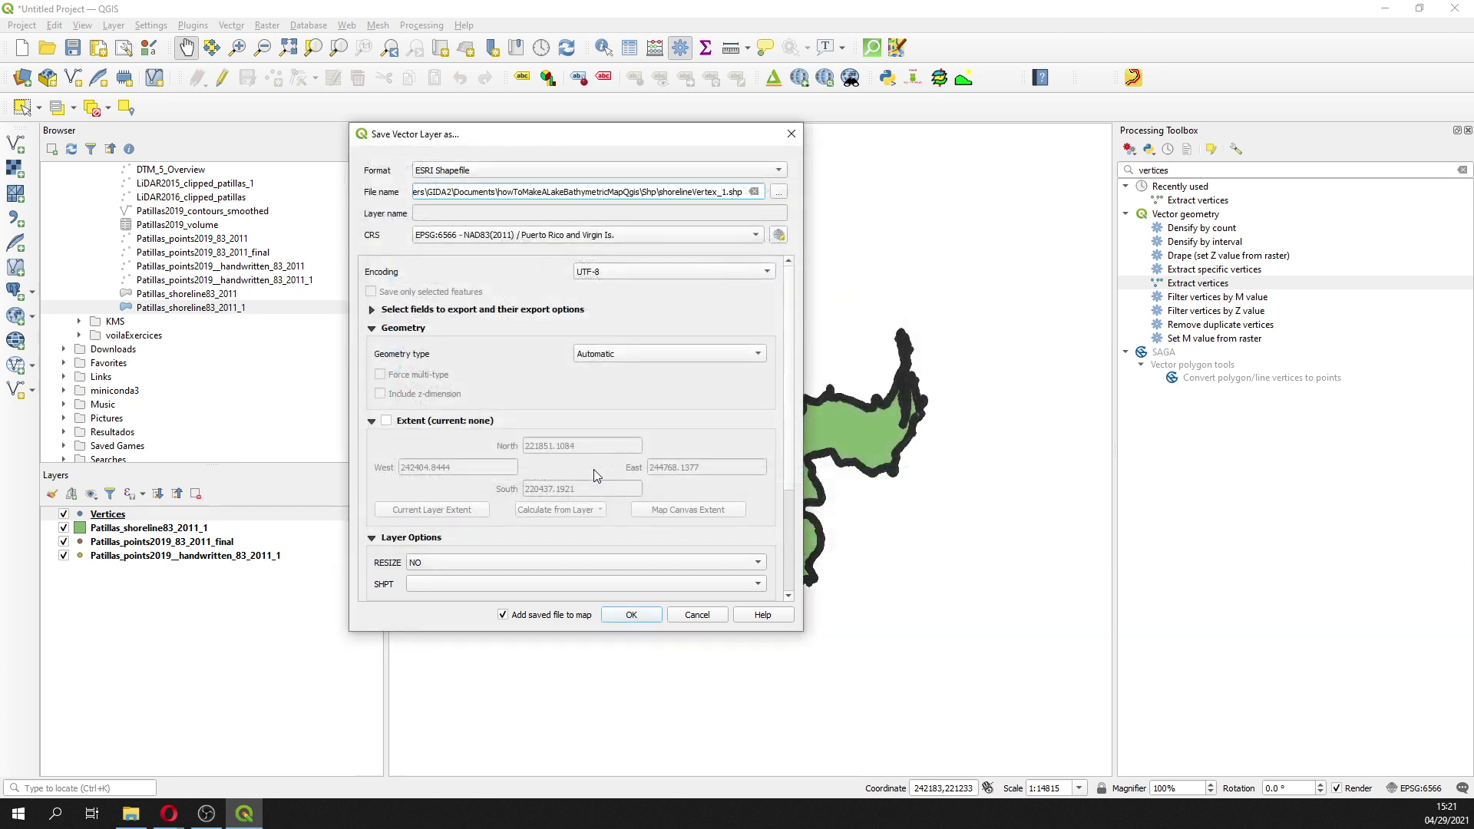
pyautogui.click(638, 614)
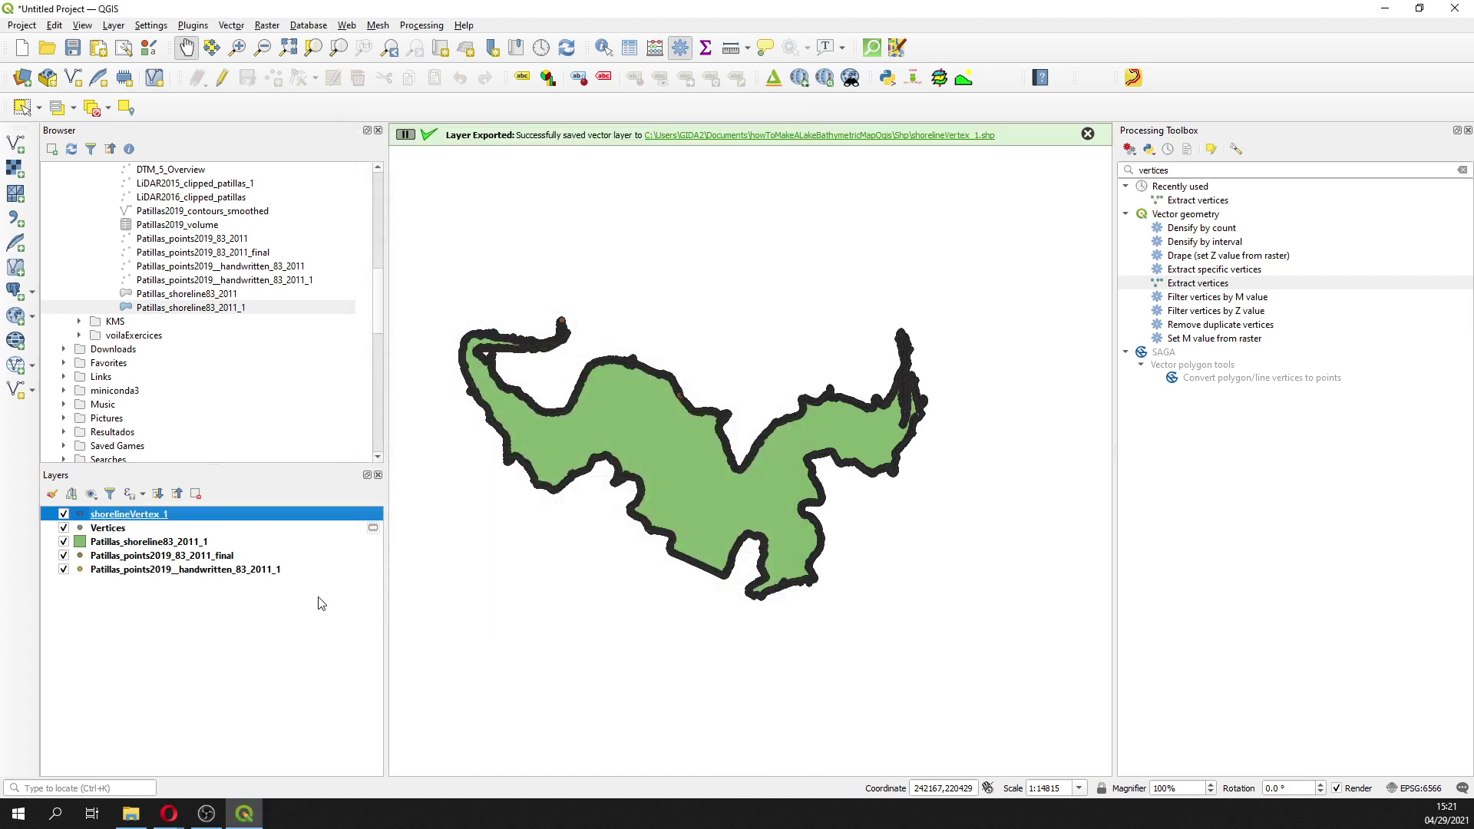
# Step: Remove the temporary Vertices layer from the project
pyautogui.click(117, 526)
pyautogui.rightClick(117, 533)
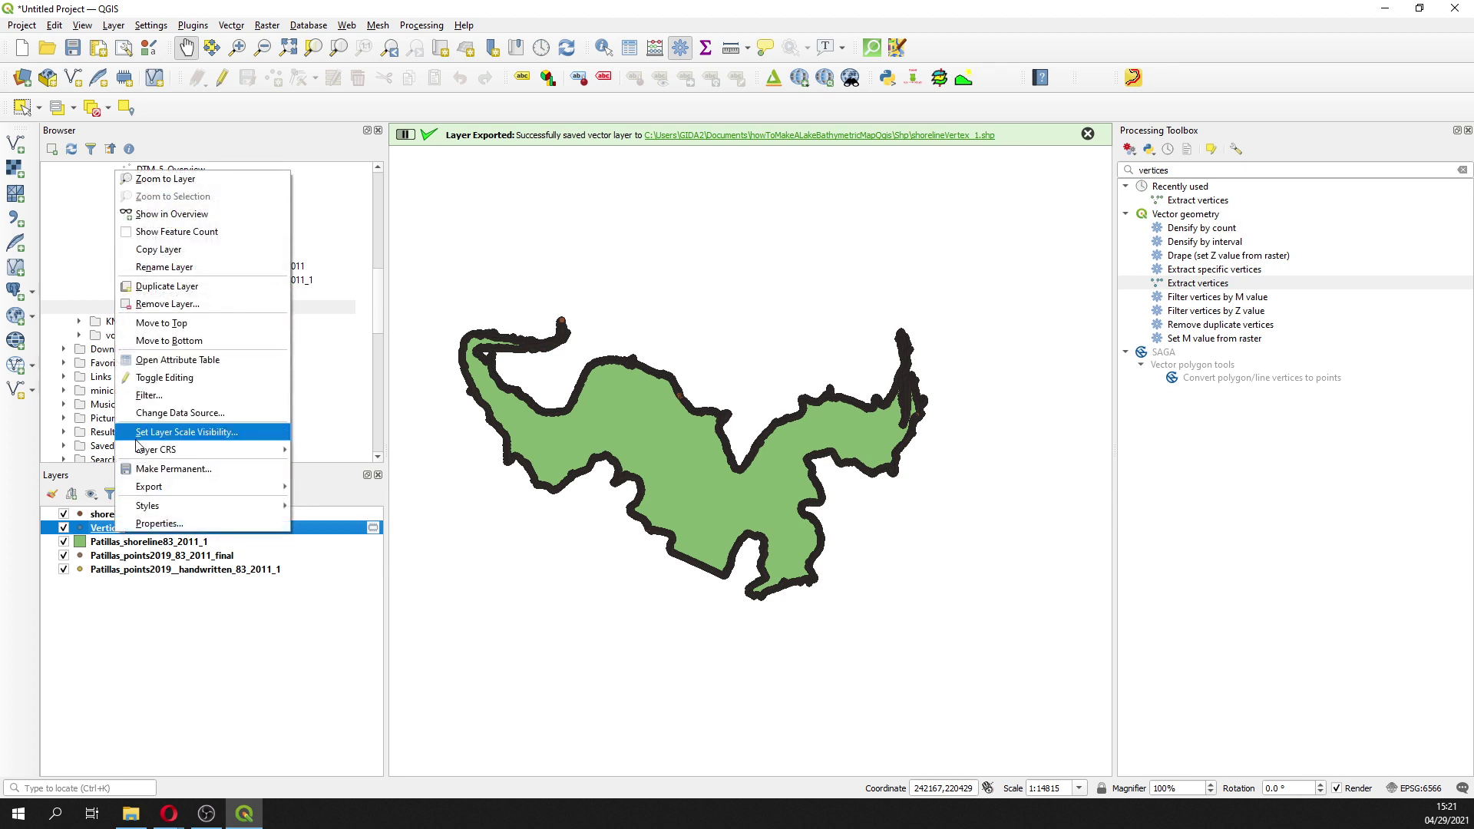
pyautogui.click(168, 304)
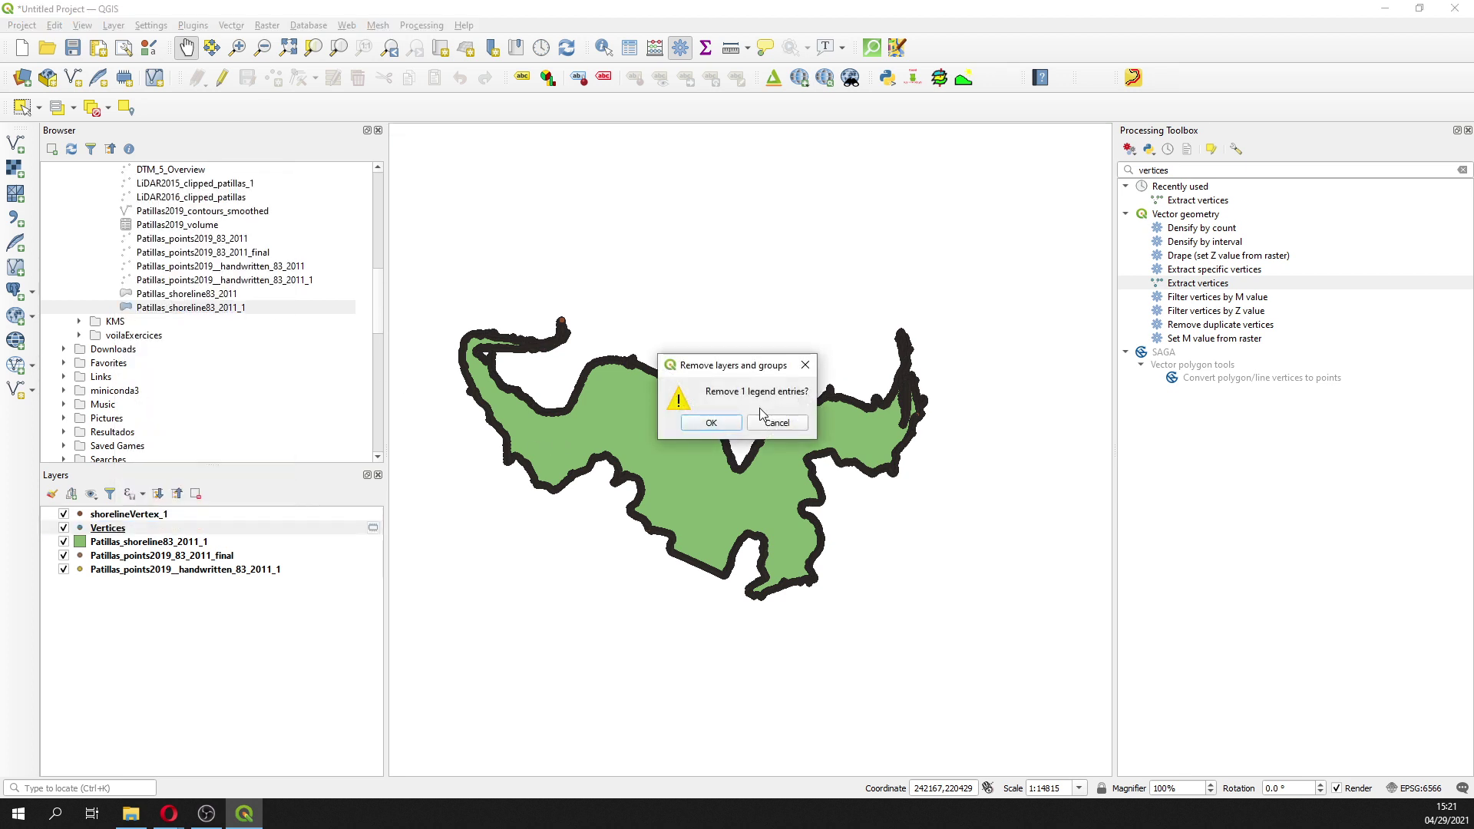
pyautogui.click(728, 421)
# Step: Hide the shorelineVertex_1, Patillas_shoreline83_2011_1 and Patillas_points2019__handwritten_83_2011_1 layers, keeping only Patillas_points2019_83_2011_final displayed
pyautogui.click(107, 542)
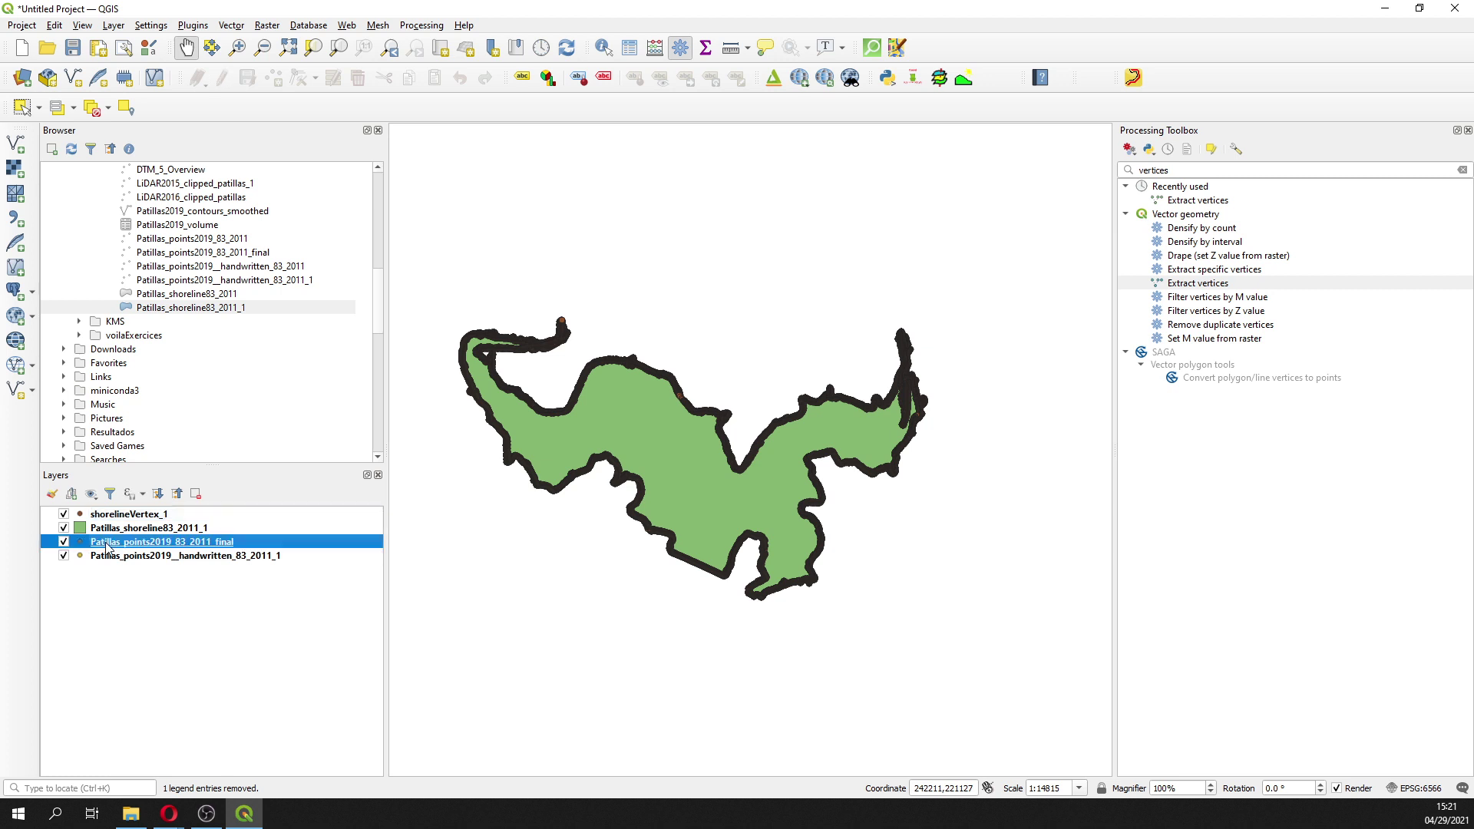
pyautogui.click(63, 513)
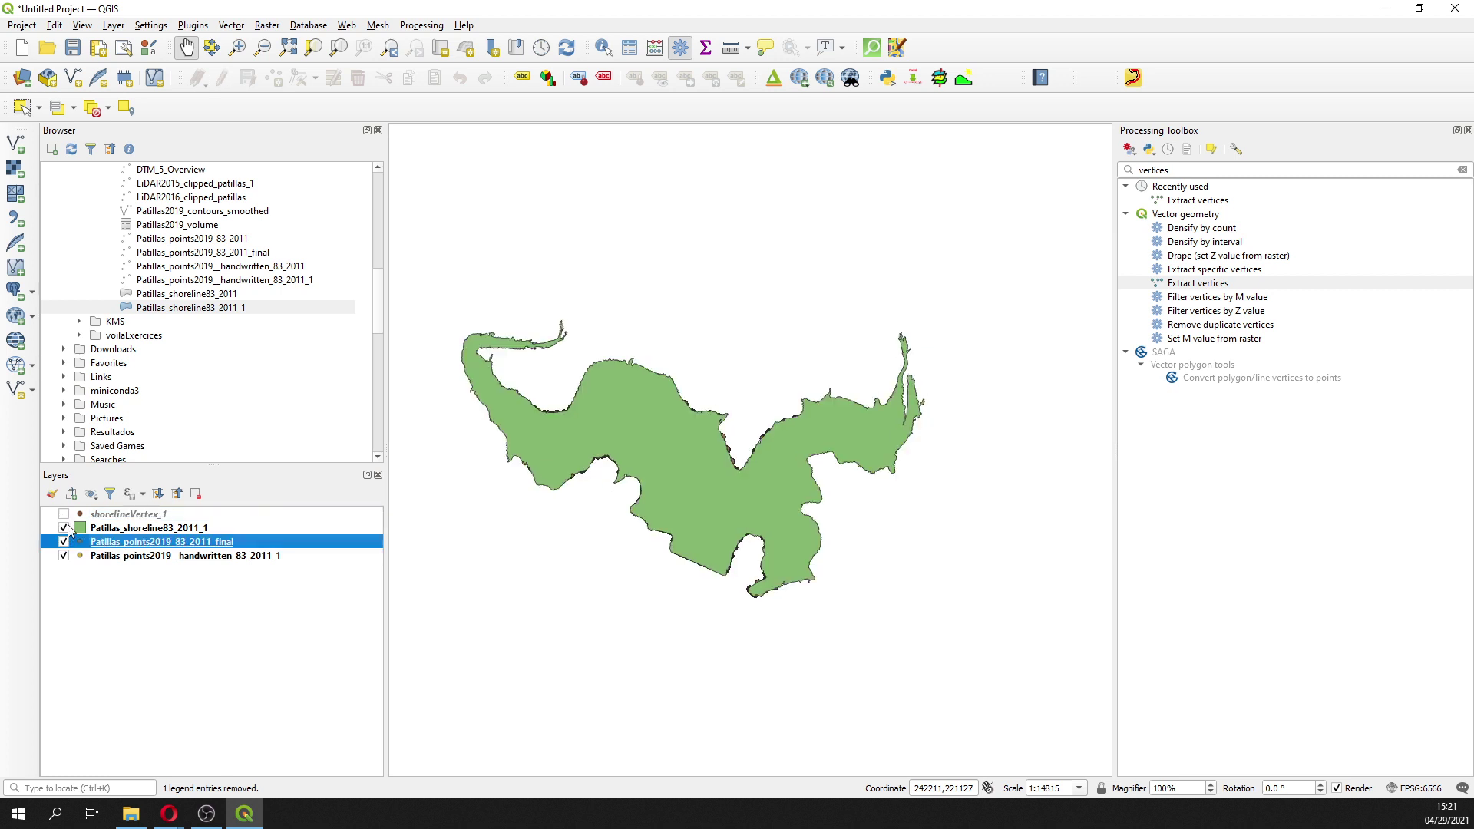
pyautogui.click(64, 527)
pyautogui.click(68, 556)
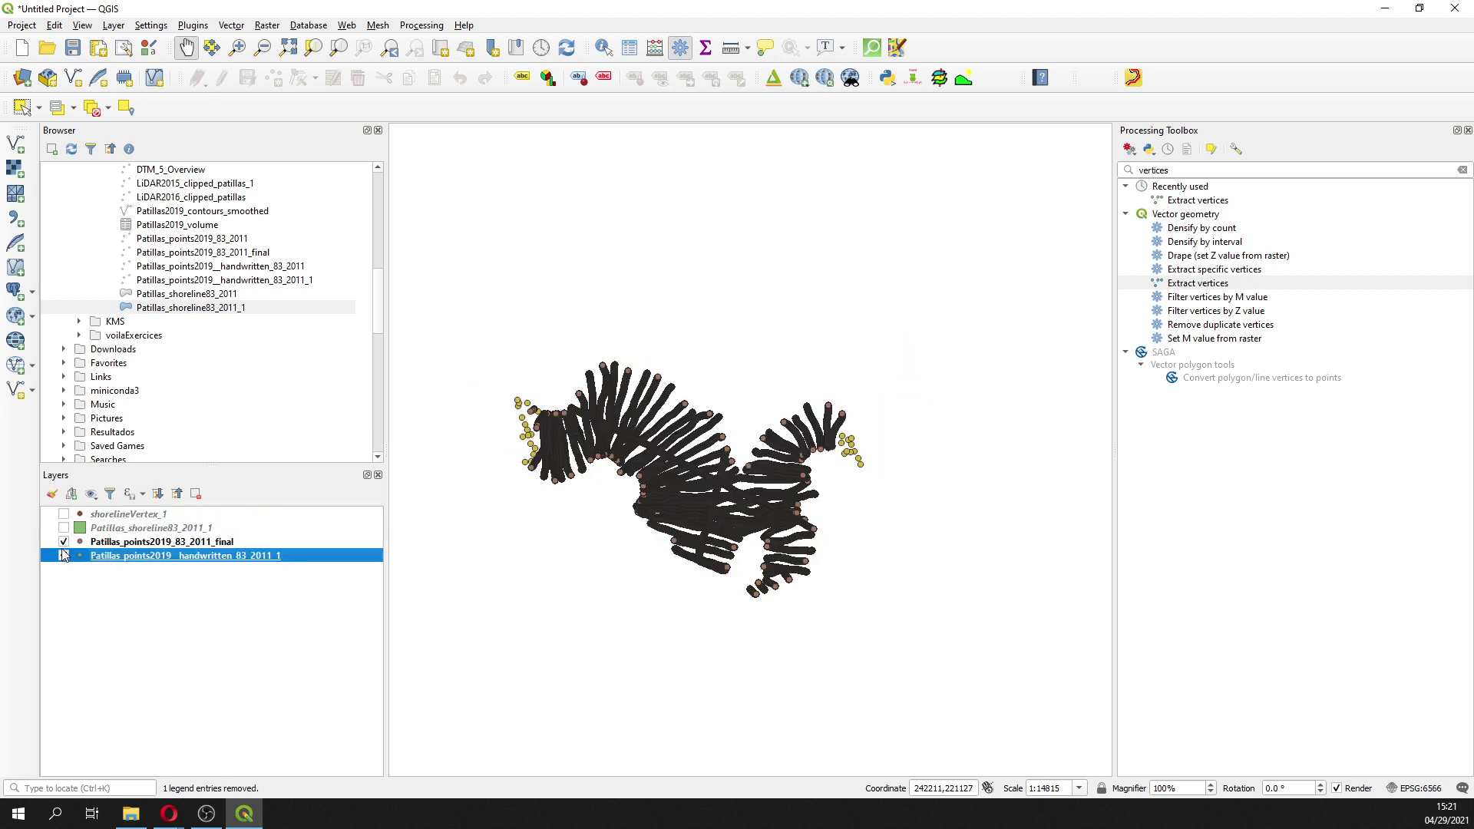
pyautogui.click(63, 556)
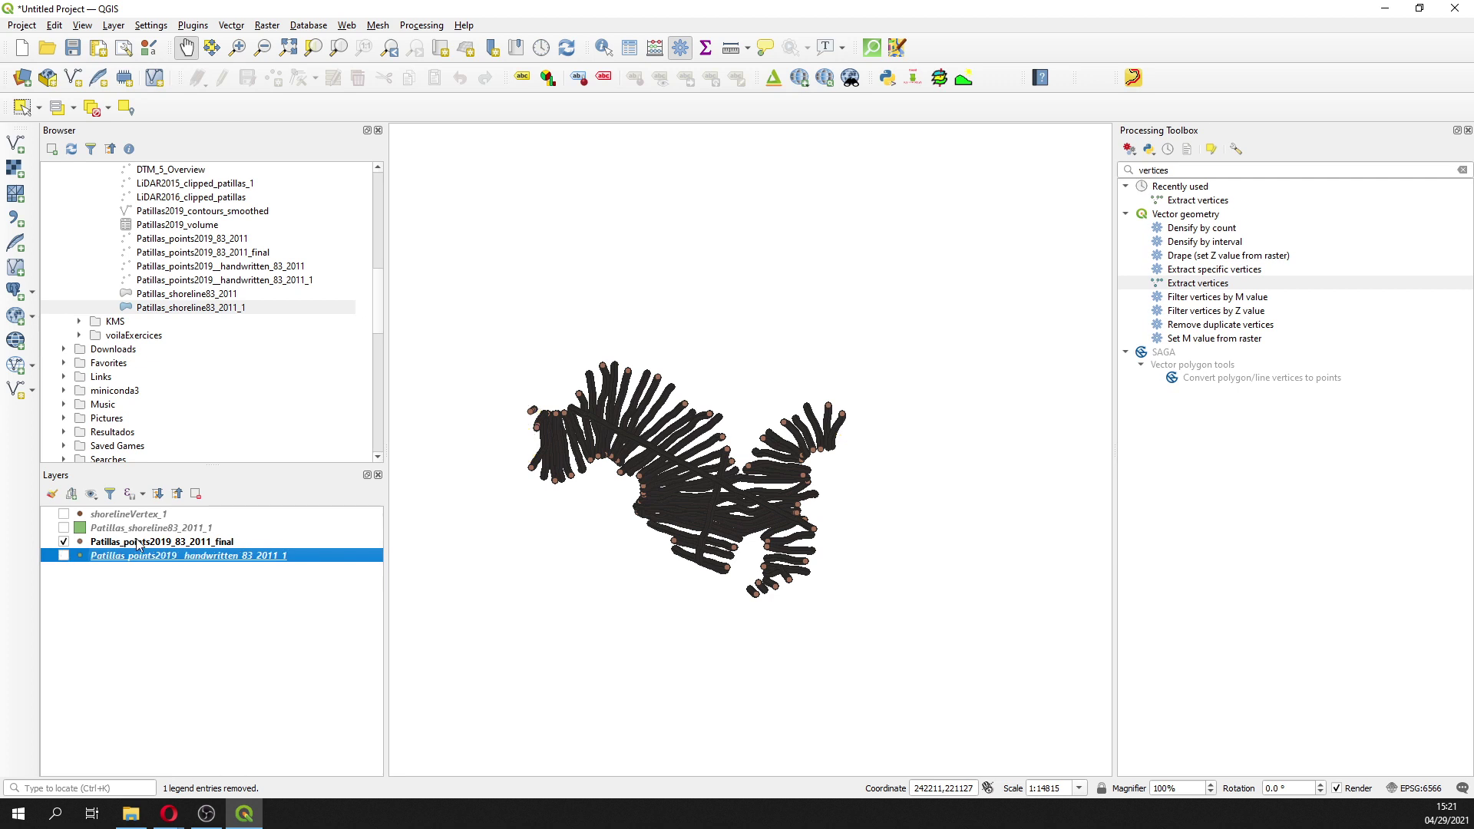
# Step: Examine the attribute table of the Patillas_points2019_83_2011_final layer and close it
pyautogui.click(135, 542)
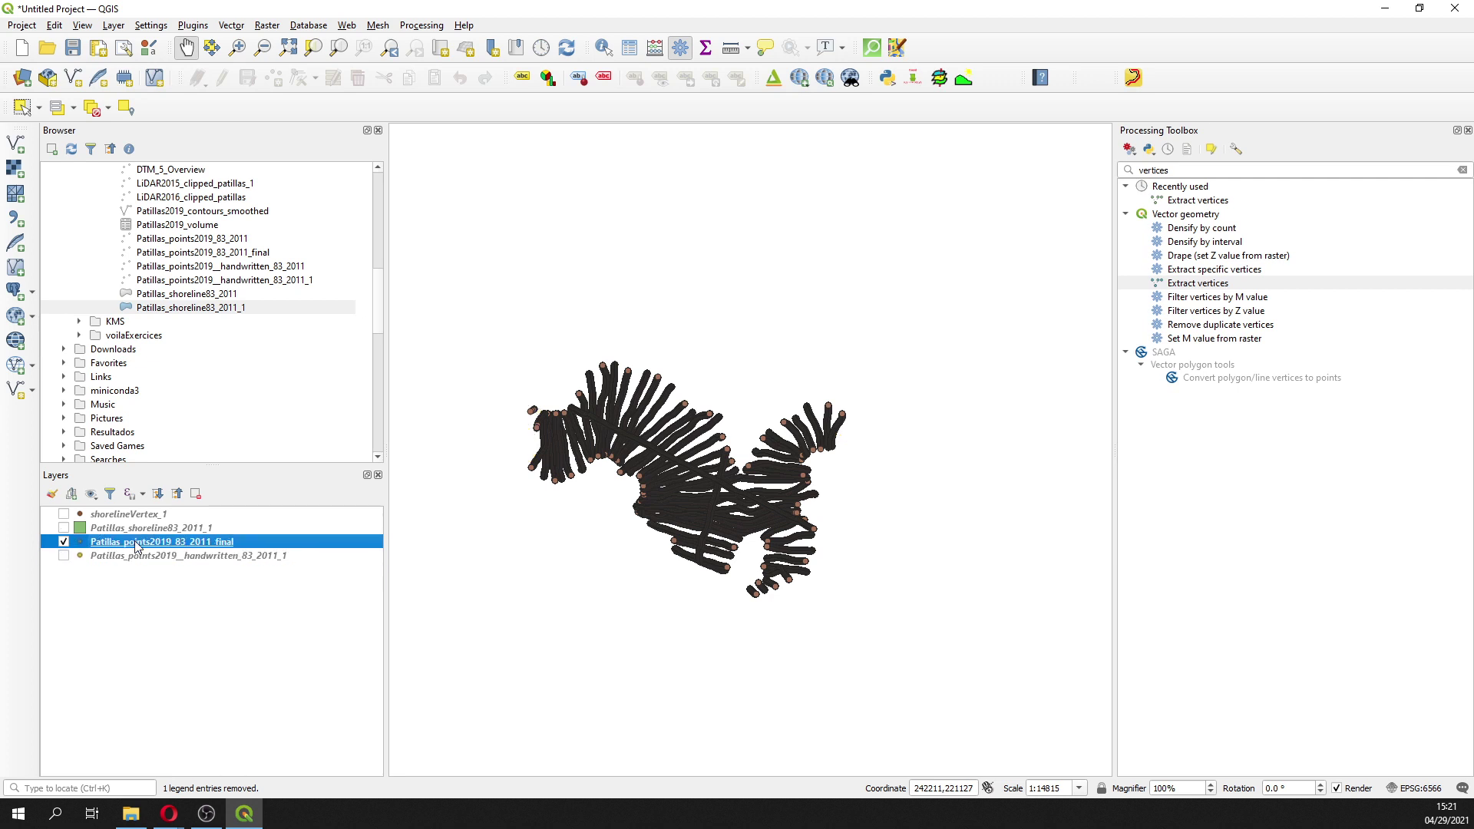
pyautogui.rightClick(137, 547)
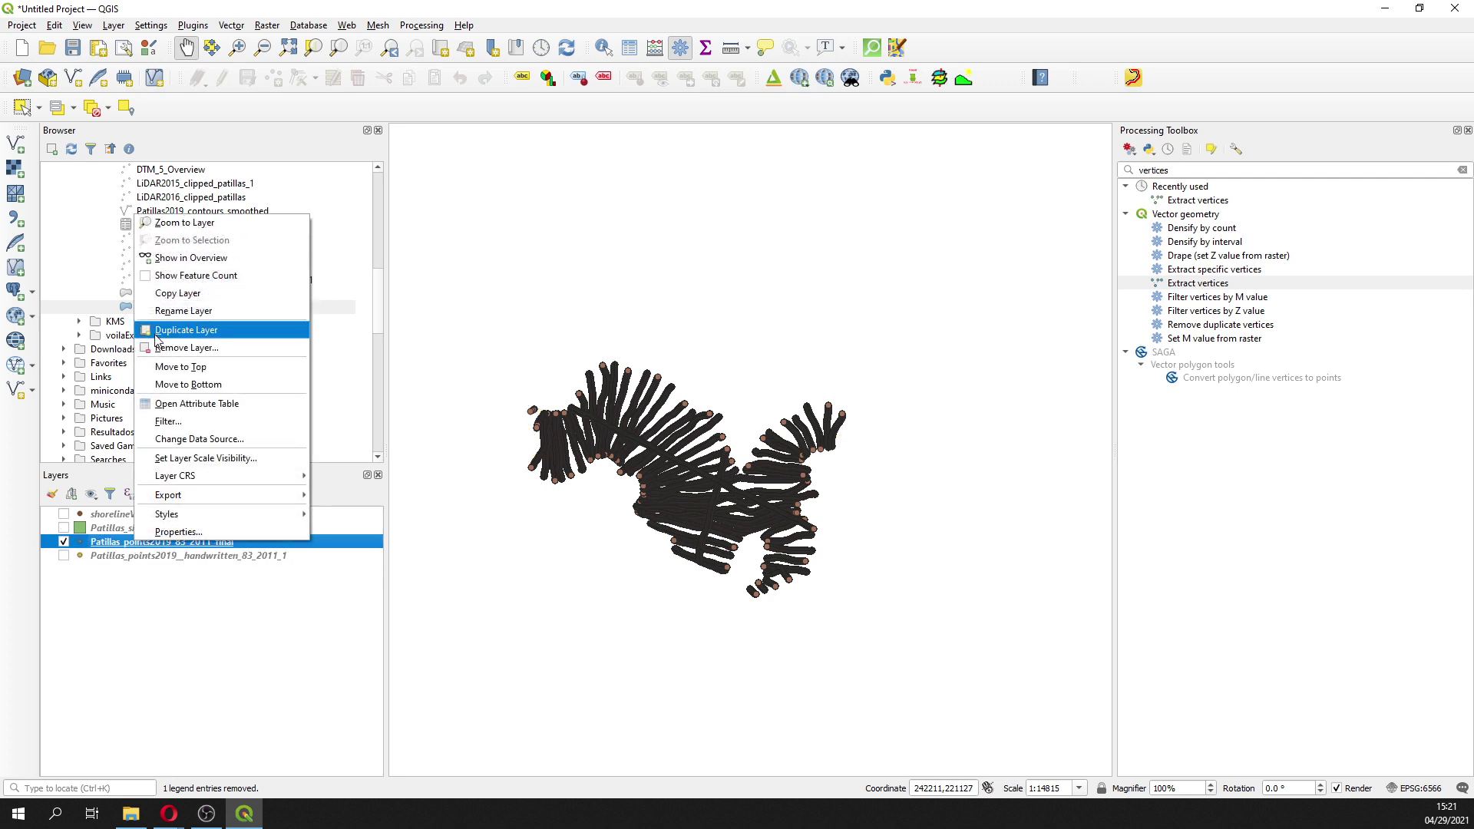
pyautogui.click(184, 409)
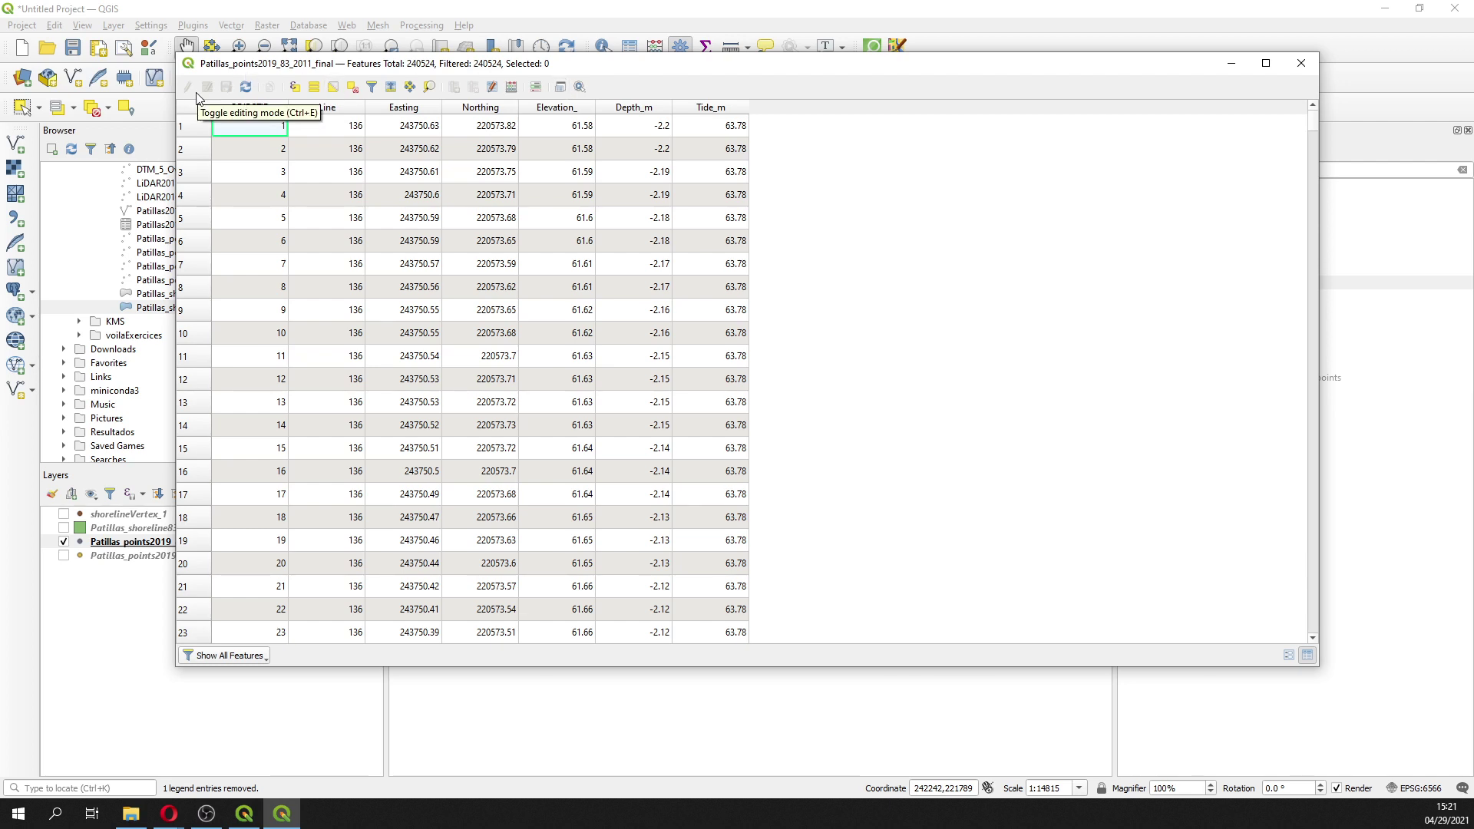
pyautogui.click(1296, 62)
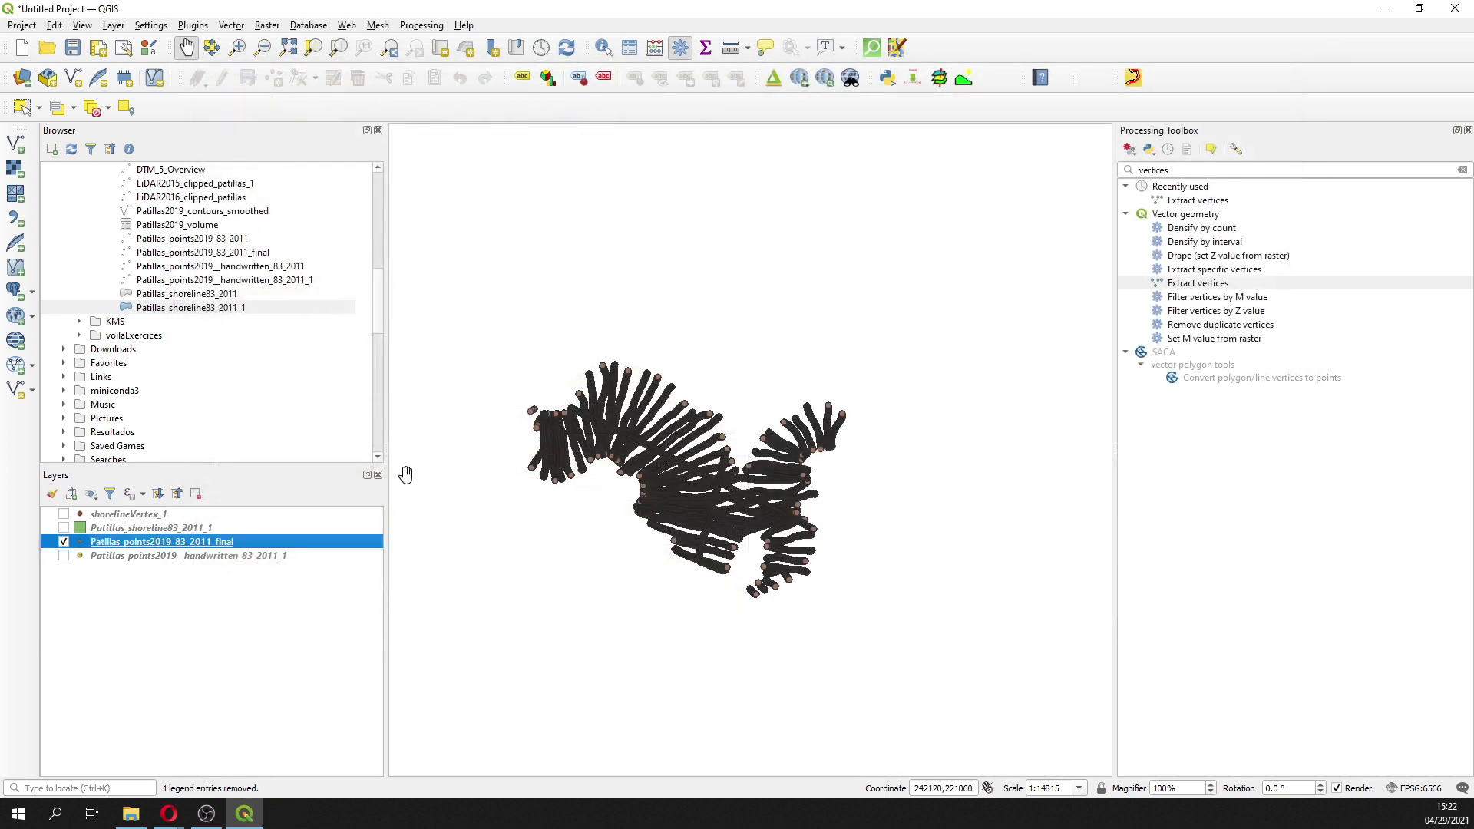
# Step: Export the Patillas_points2019_83_2011_final layer as an ESRI Shapefile named surveryPoints_1.shp in the Shp folder and add it to the map
pyautogui.rightClick(228, 547)
pyautogui.moveTo(376, 500)
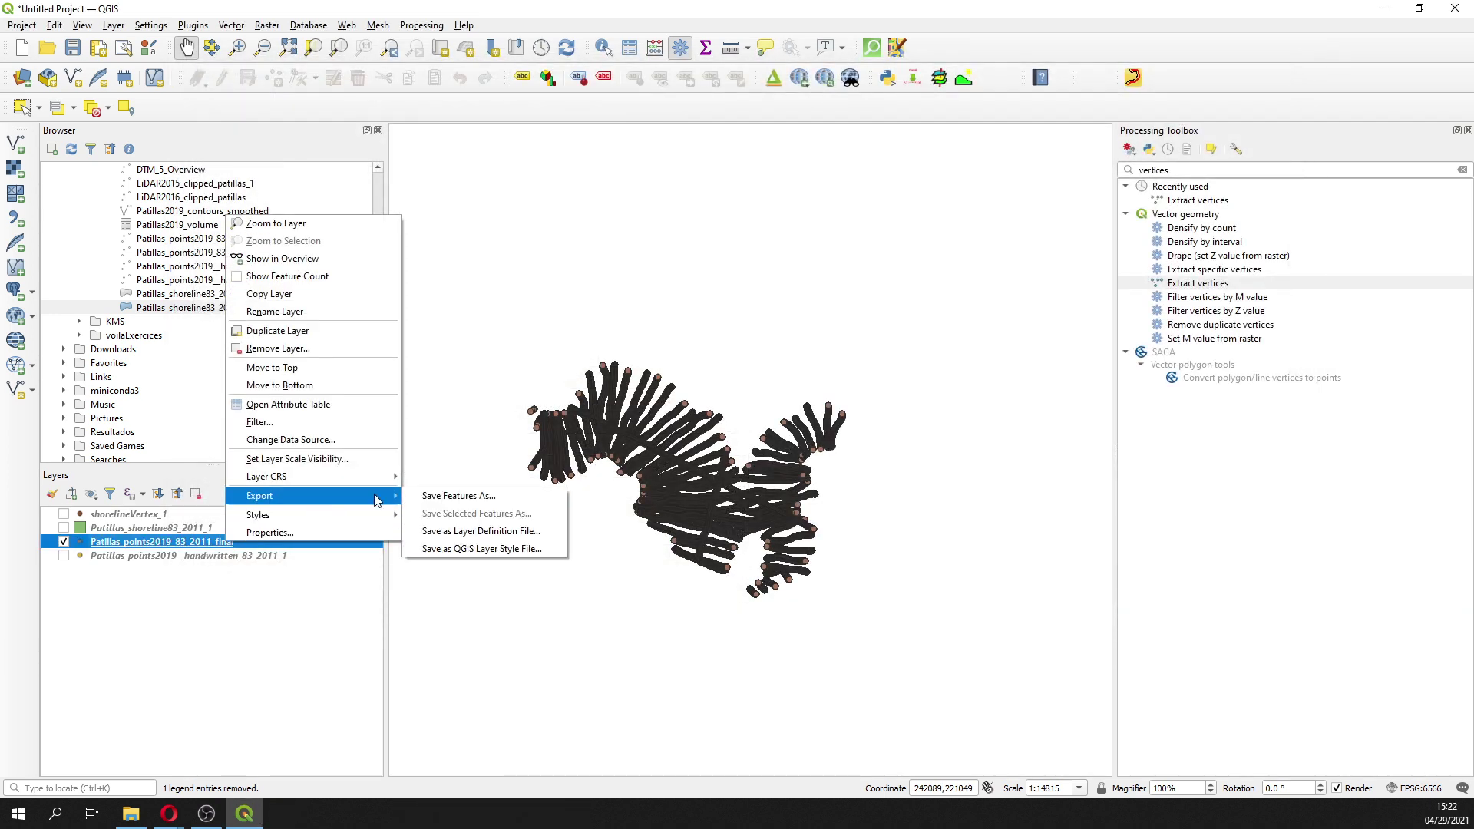
pyautogui.click(458, 496)
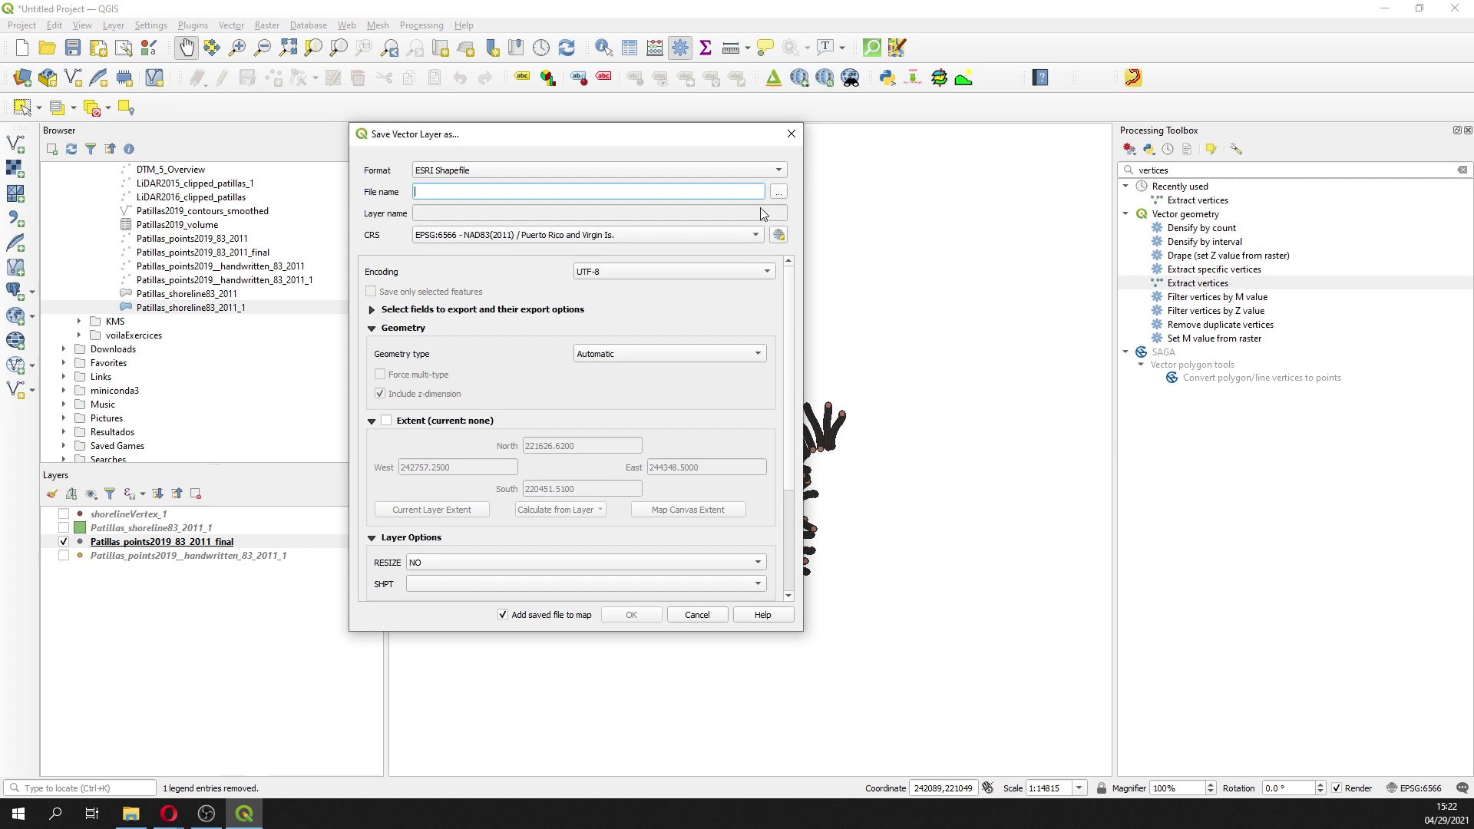
pyautogui.click(778, 191)
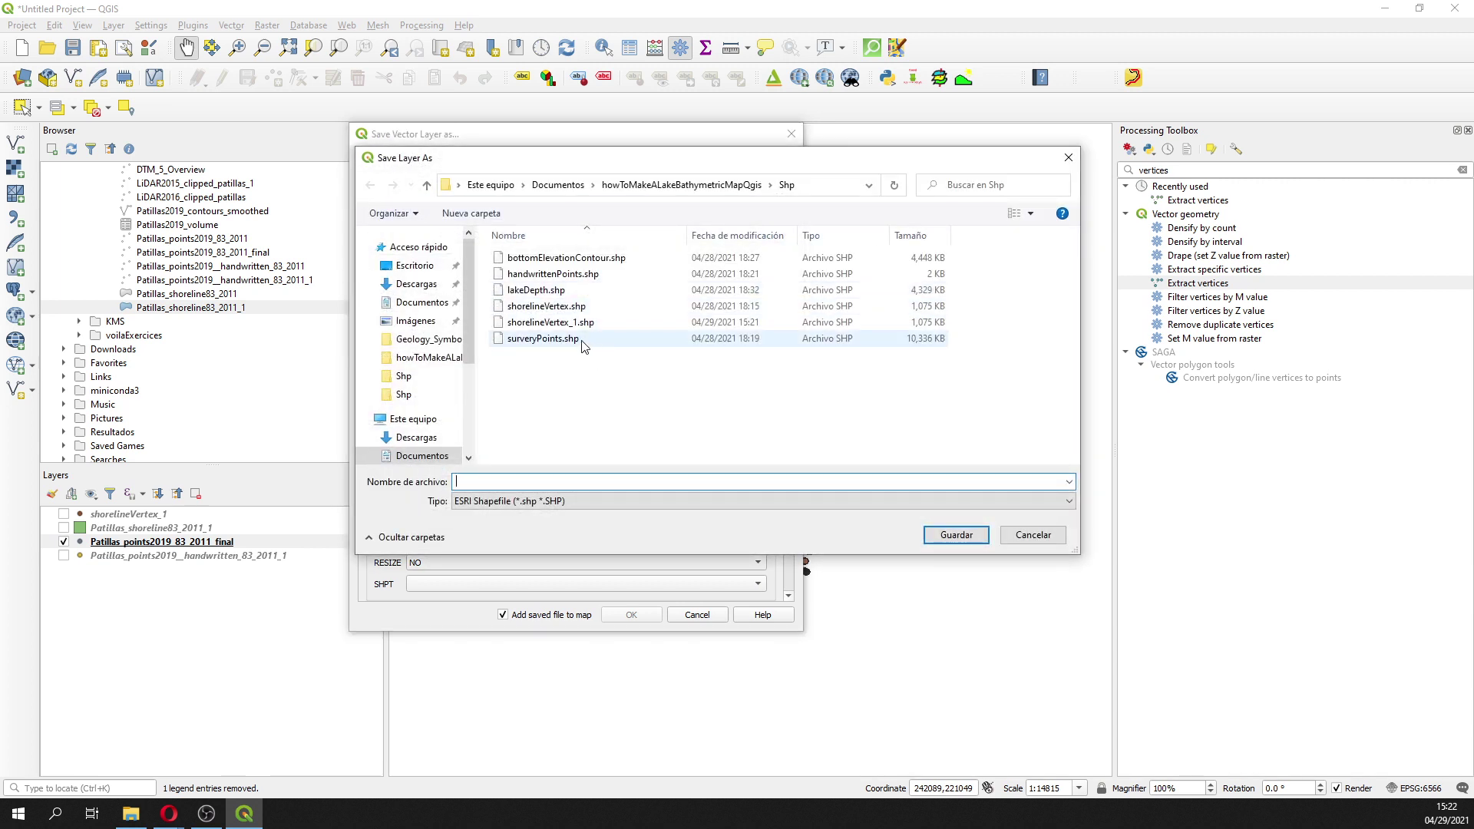
pyautogui.click(580, 339)
pyautogui.click(511, 480)
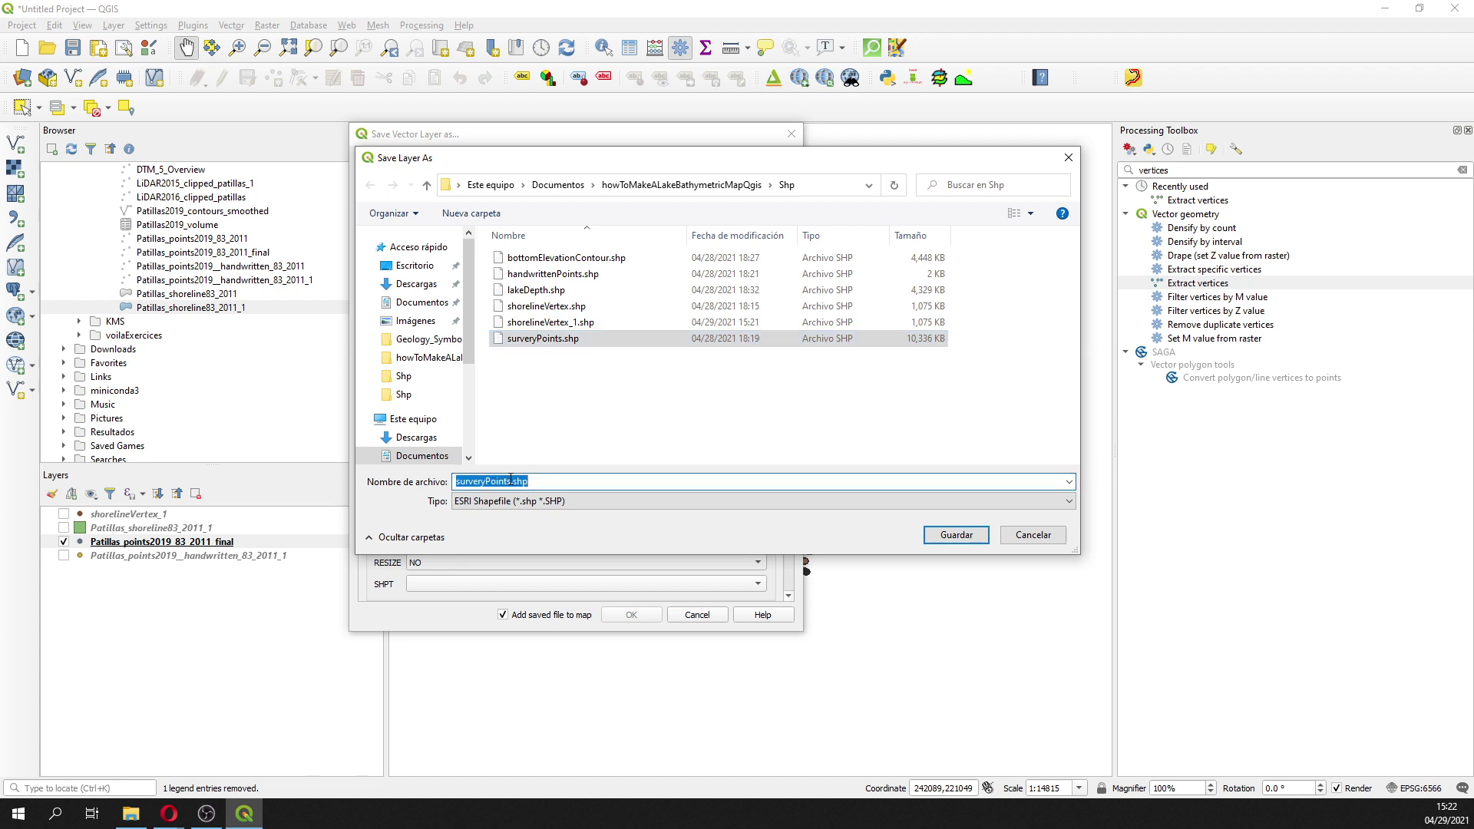
pyautogui.click(511, 481)
pyautogui.write('_1')
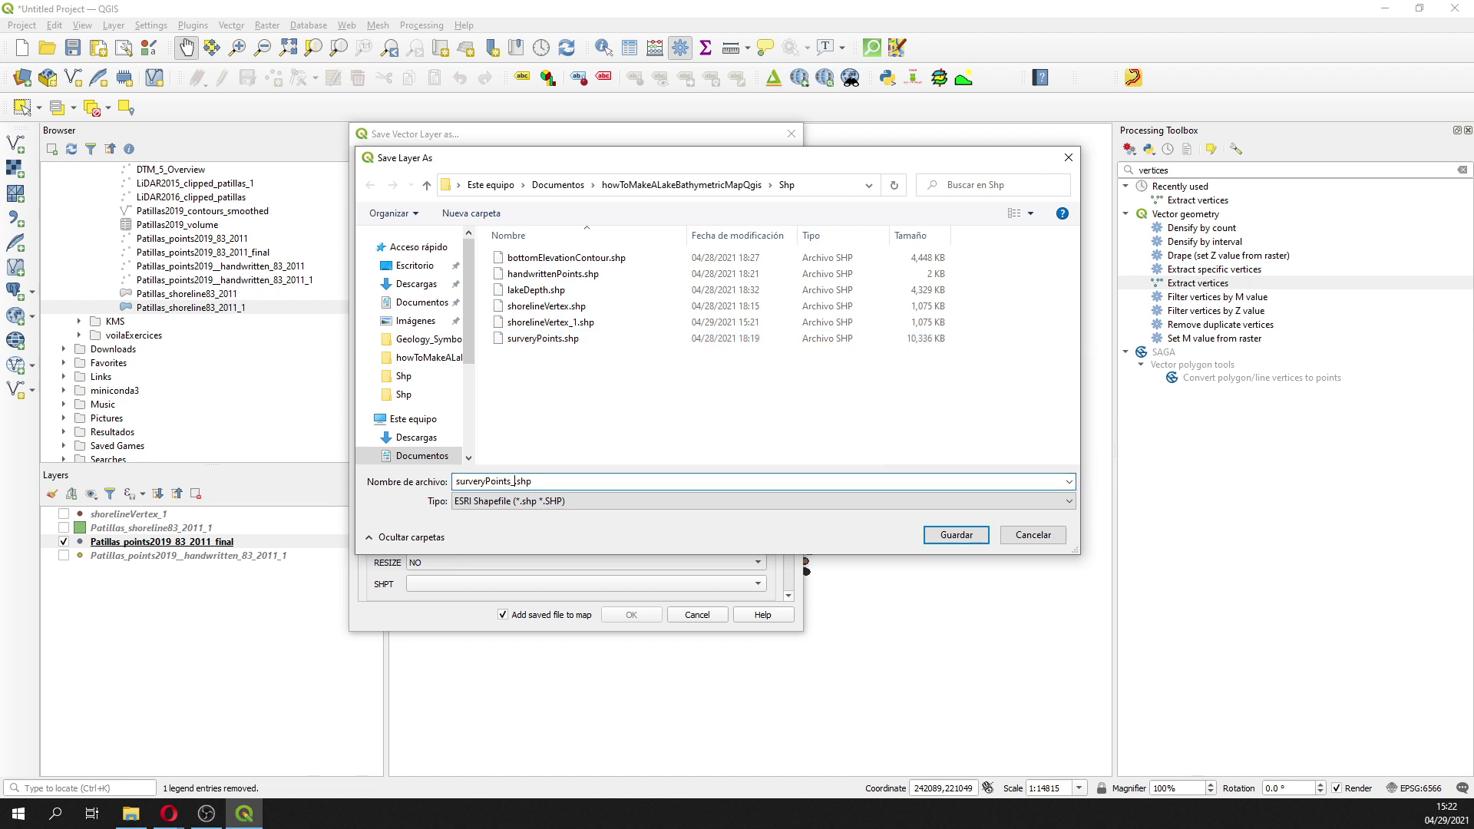
pyautogui.press('Return')
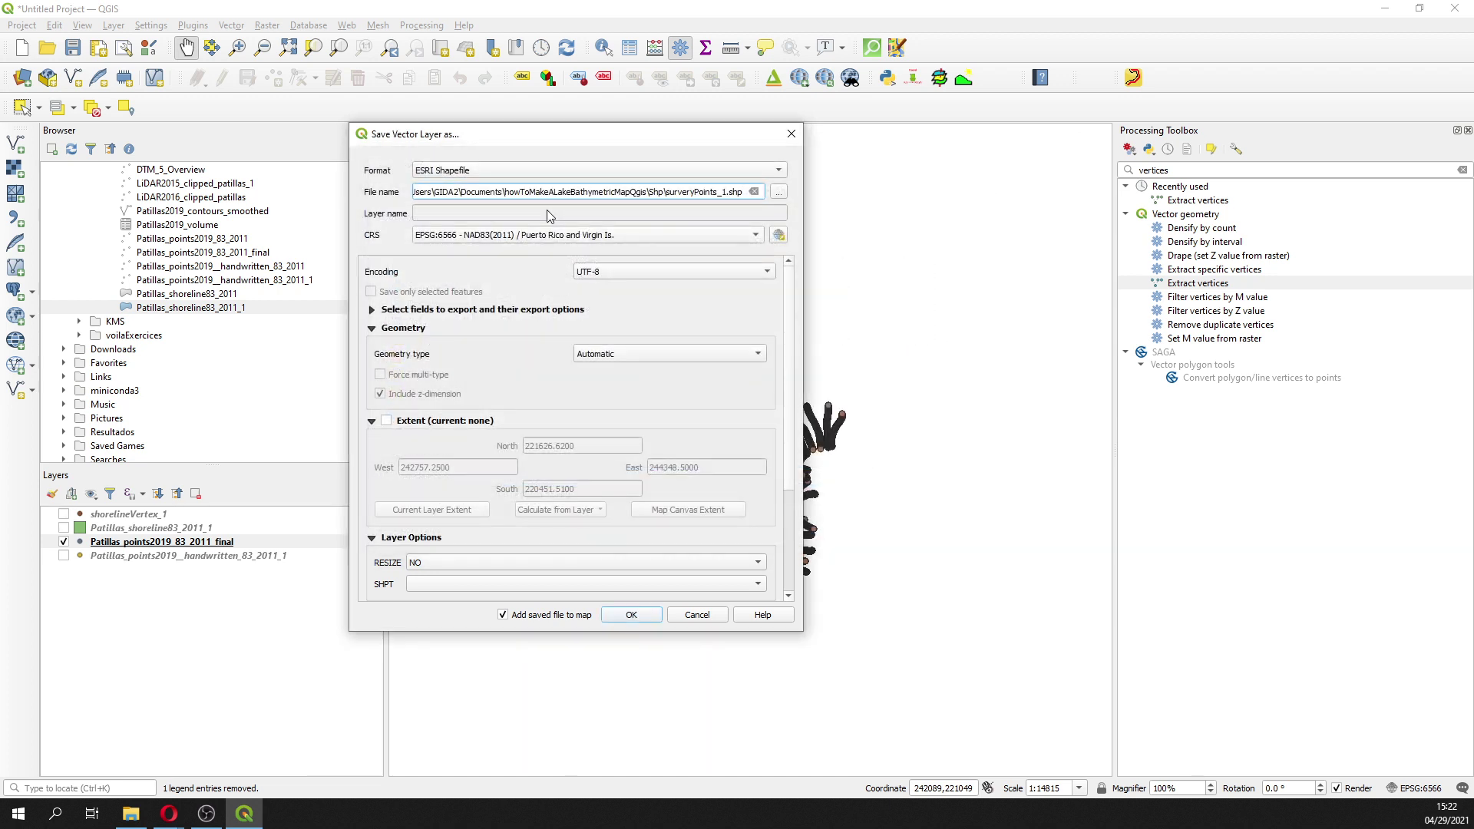
pyautogui.click(641, 618)
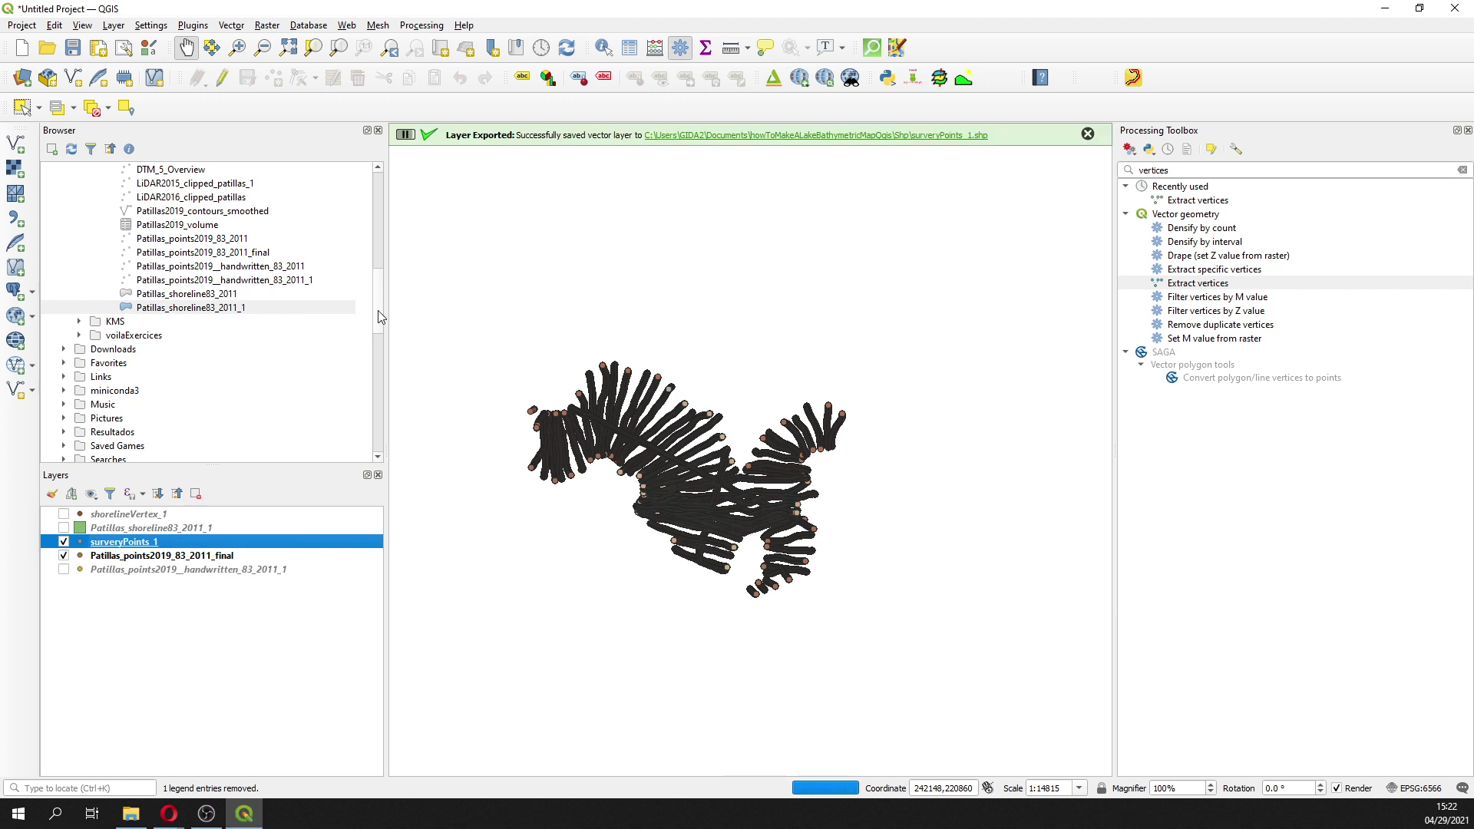
# Step: Add the Google Satellite basemap to the project
pyautogui.click(799, 78)
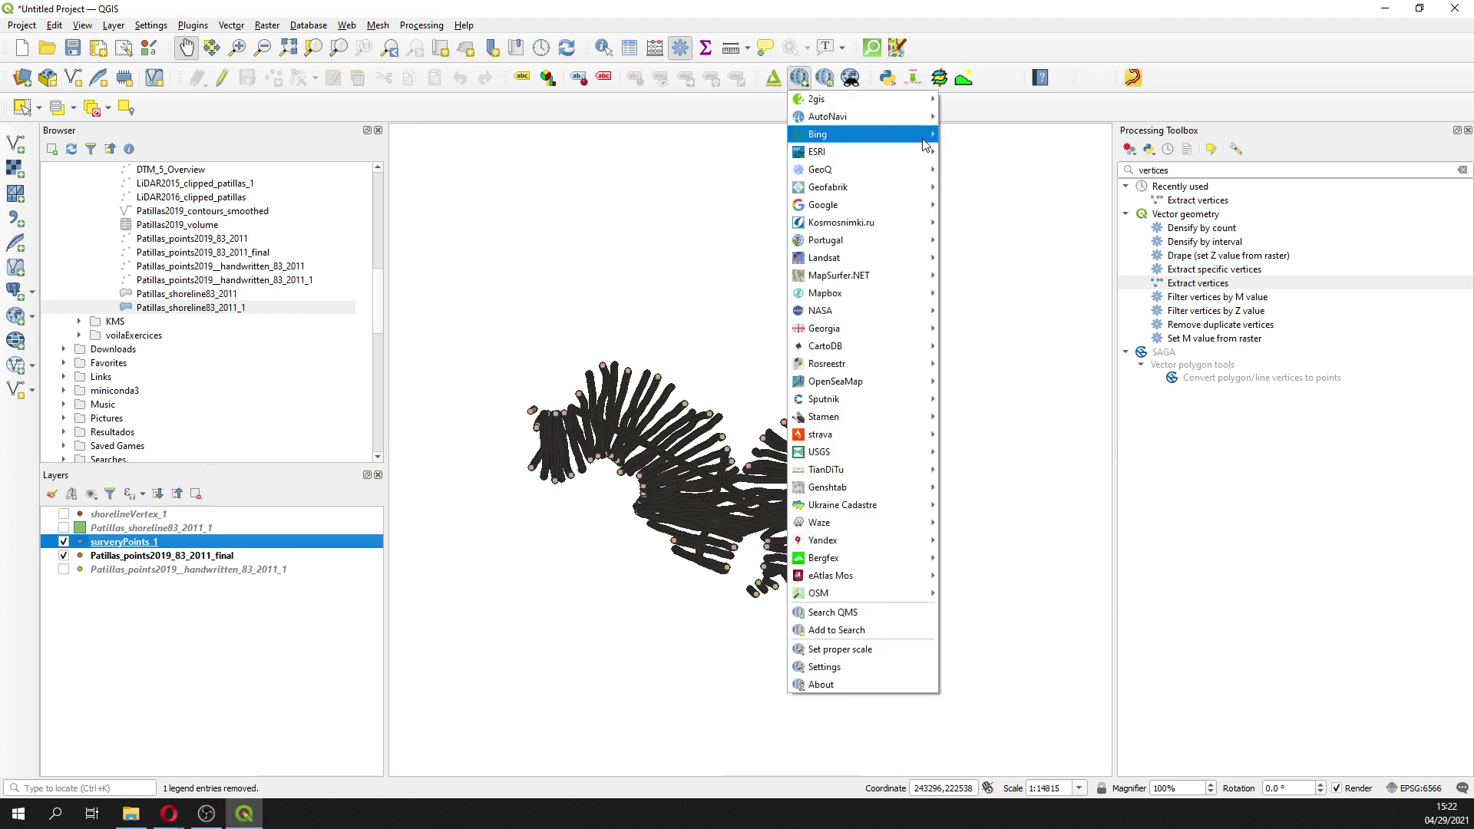
pyautogui.moveTo(906, 204)
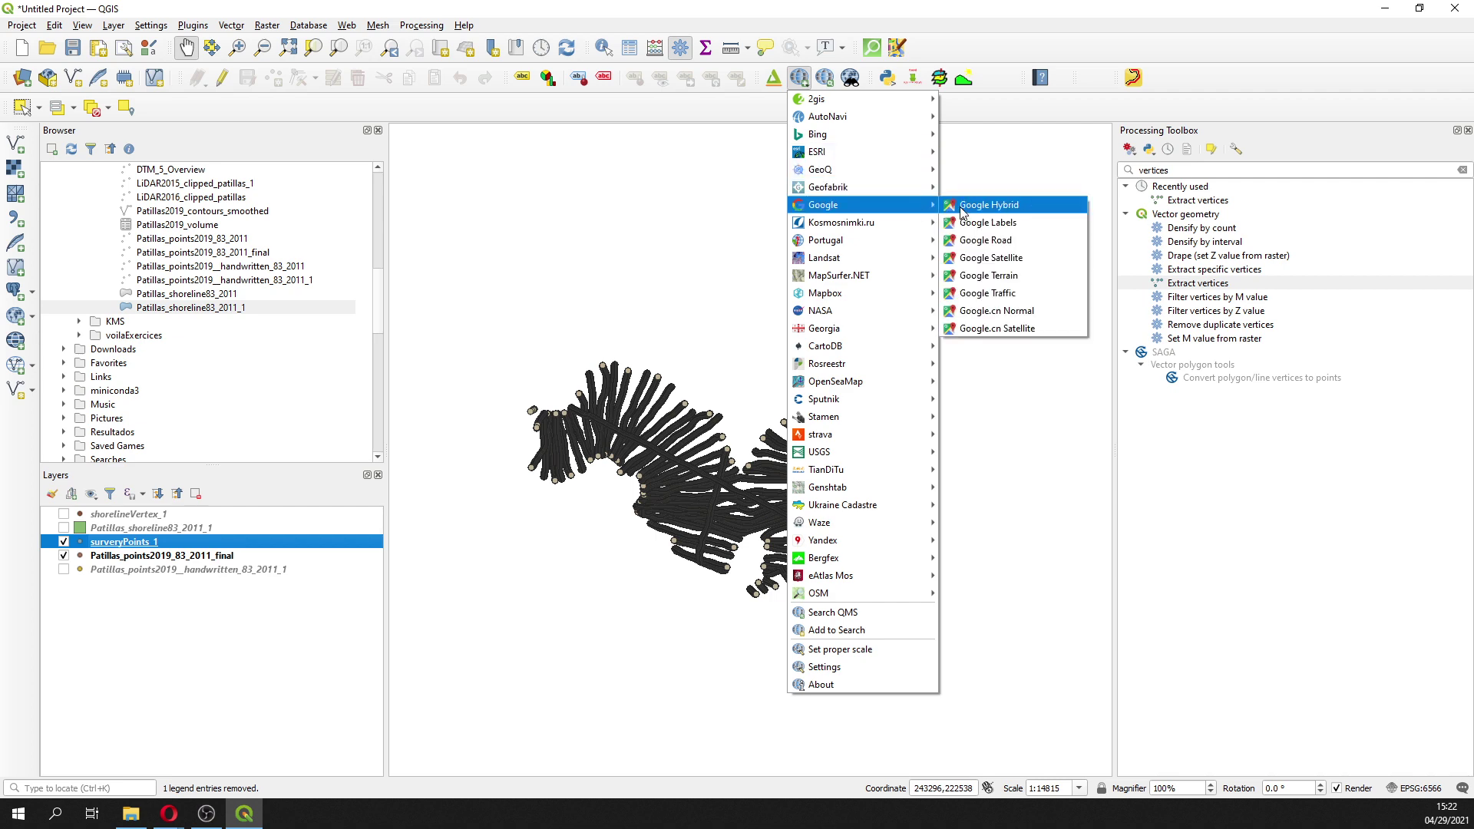
pyautogui.click(1006, 261)
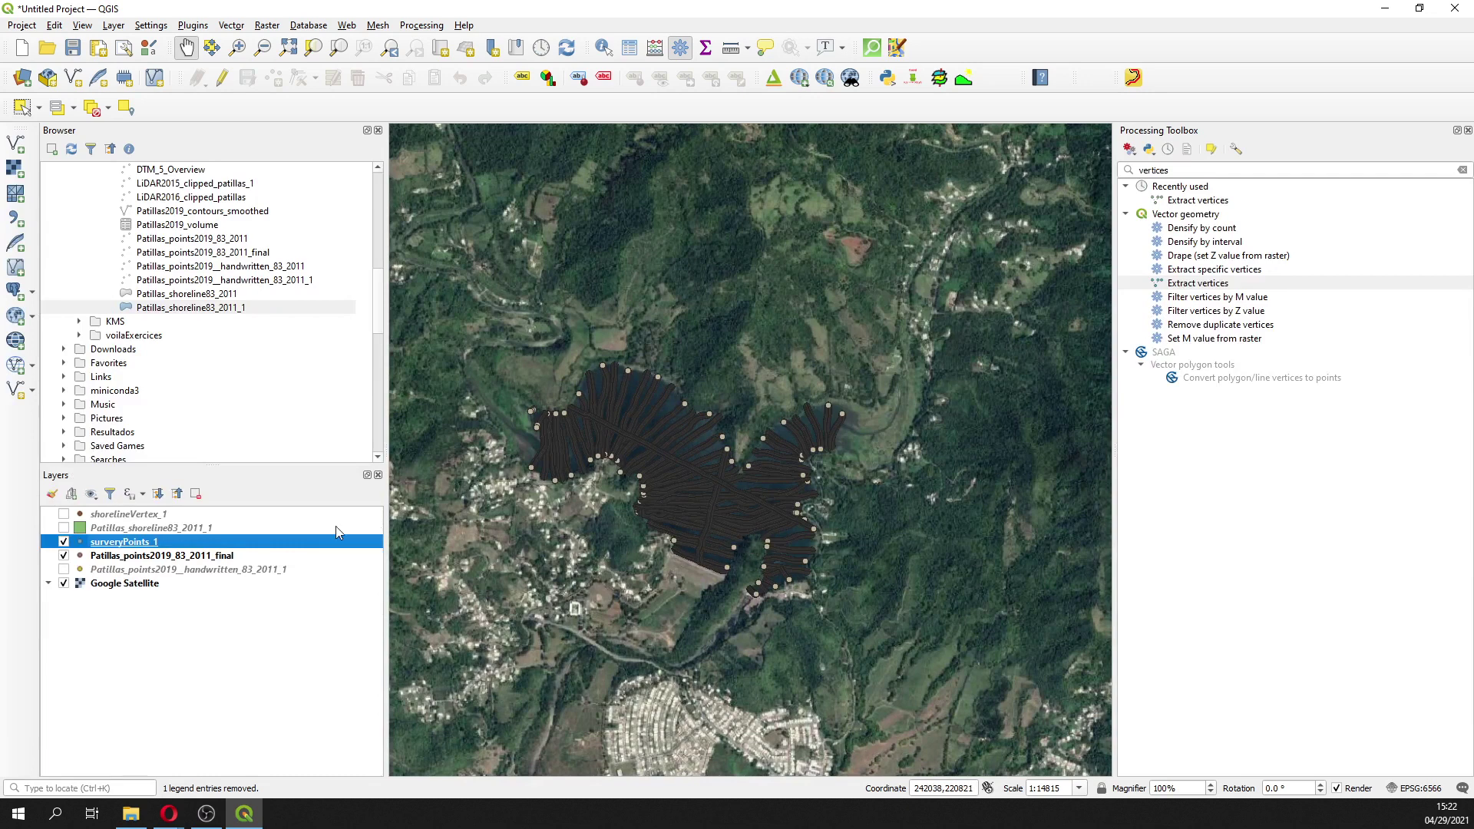
# Step: Open the attribute table of the surveryPoints_1 layer and turn on editing
pyautogui.click(128, 559)
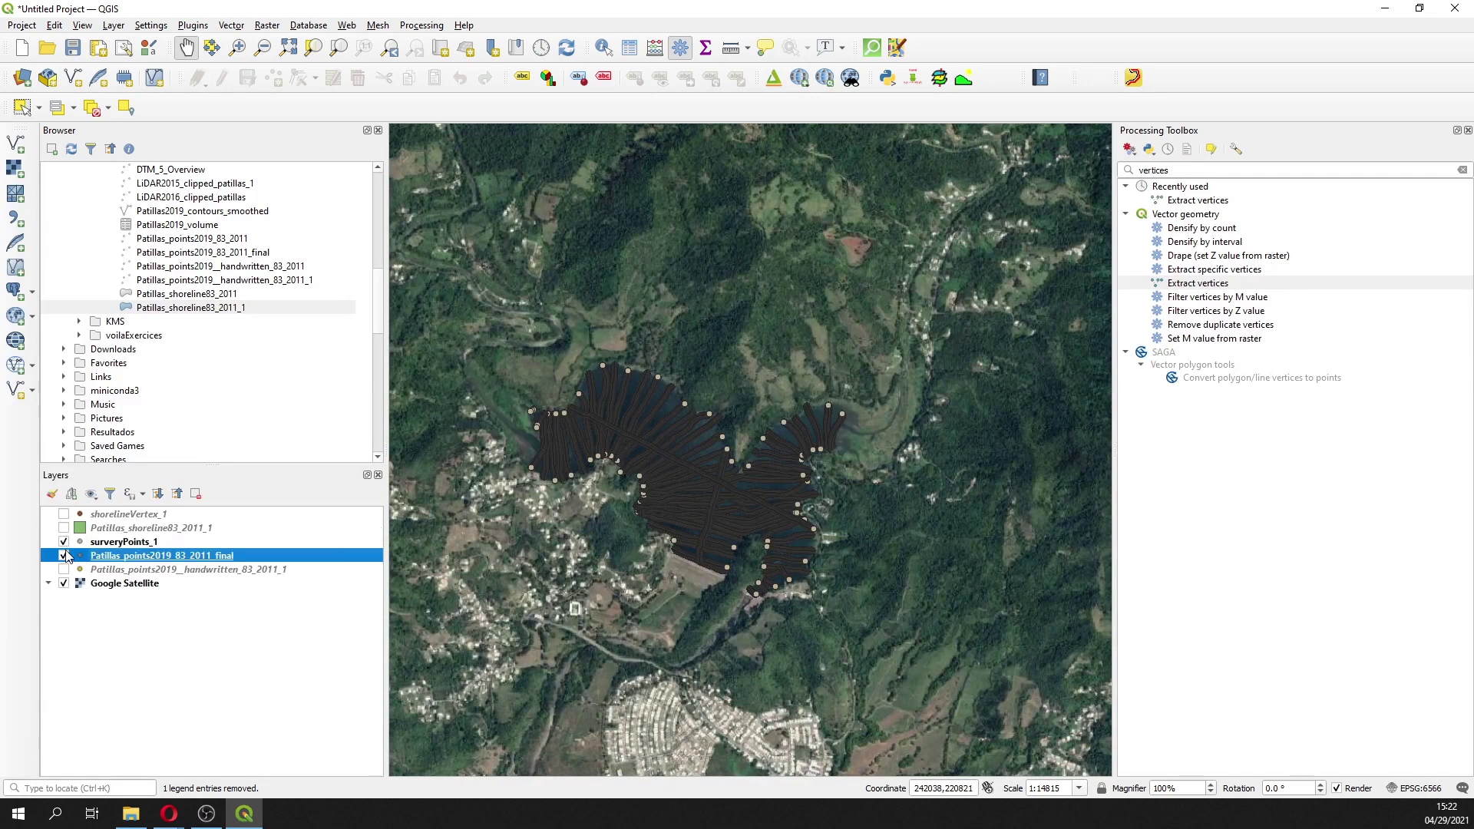
pyautogui.click(118, 542)
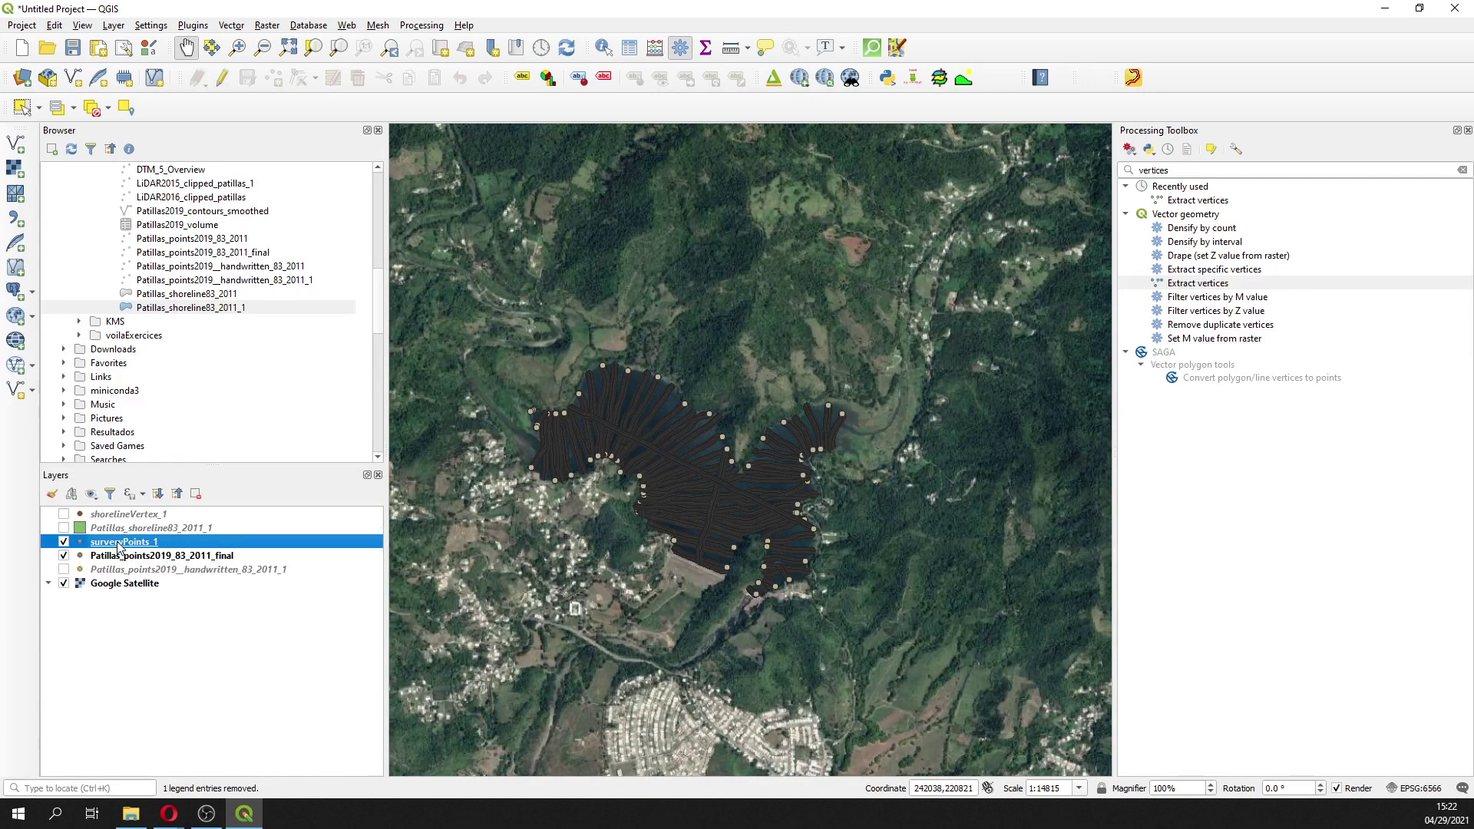
pyautogui.rightClick(117, 542)
pyautogui.press('Escape')
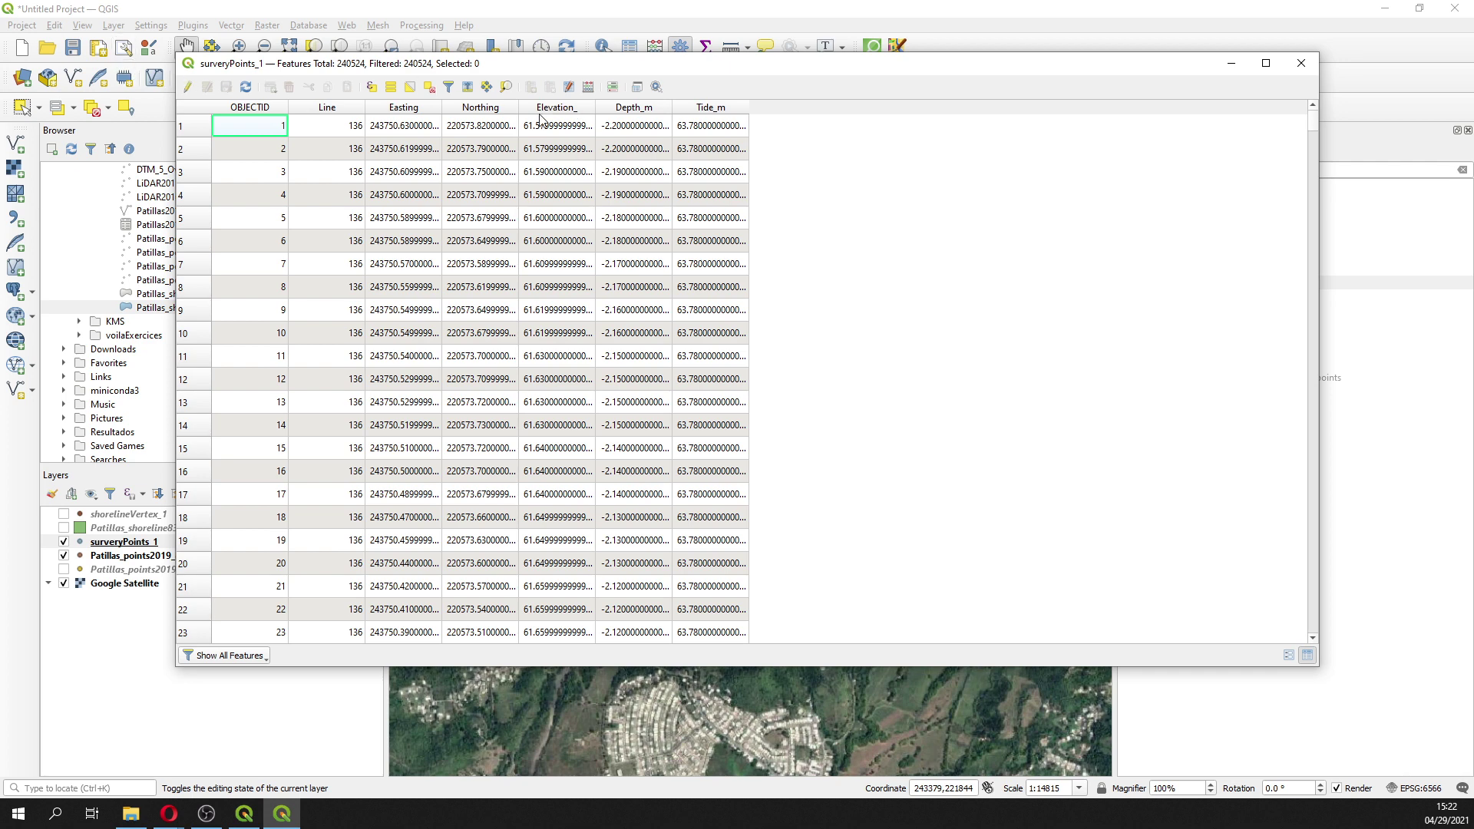
pyautogui.click(189, 89)
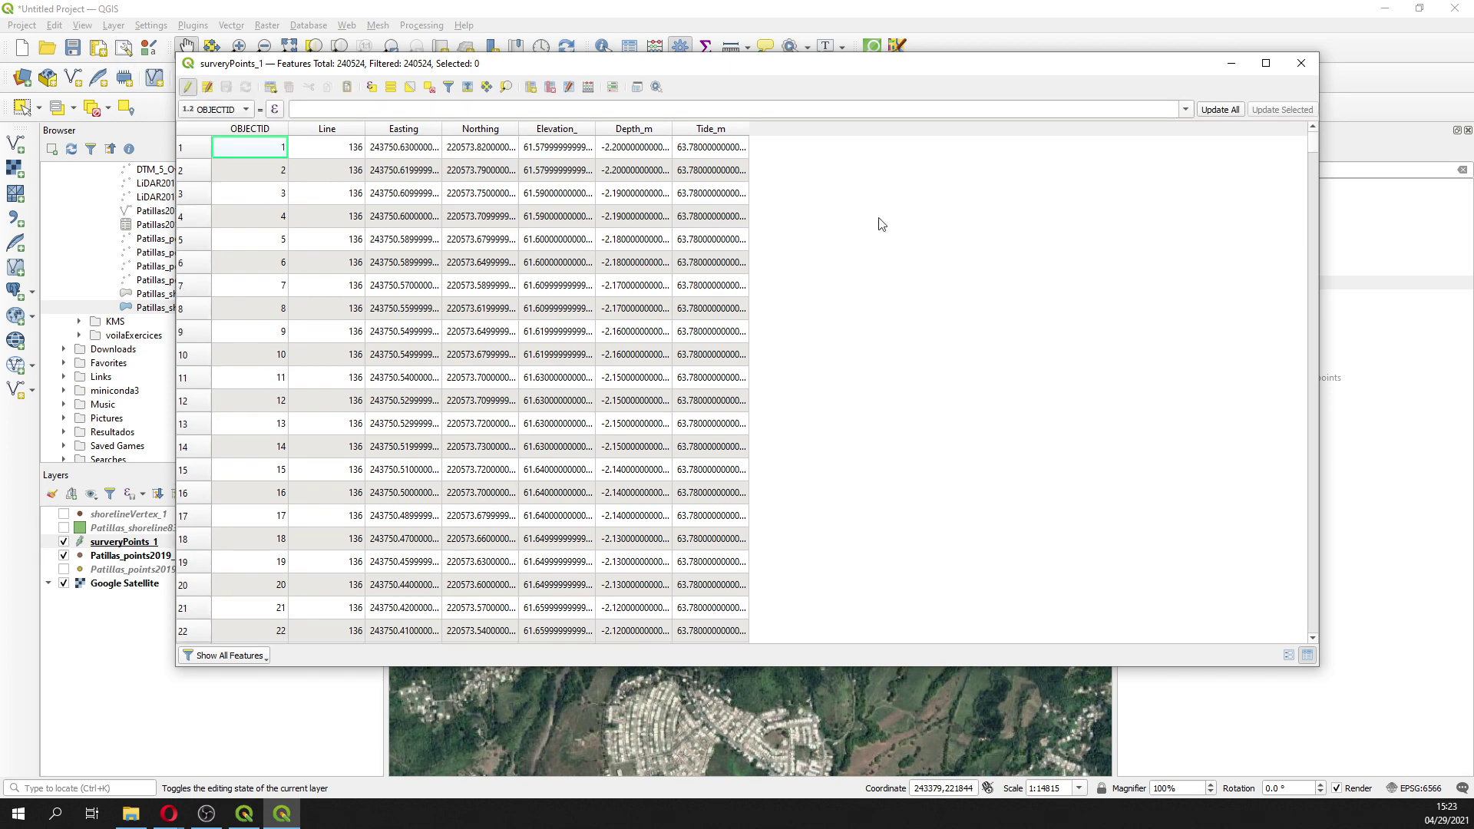
# Step: Delete the OBJECTID, Line, Easting, Northing, Depth_m and Tide_m fields from surveryPoints_1, keeping only Elevation_
pyautogui.click(550, 87)
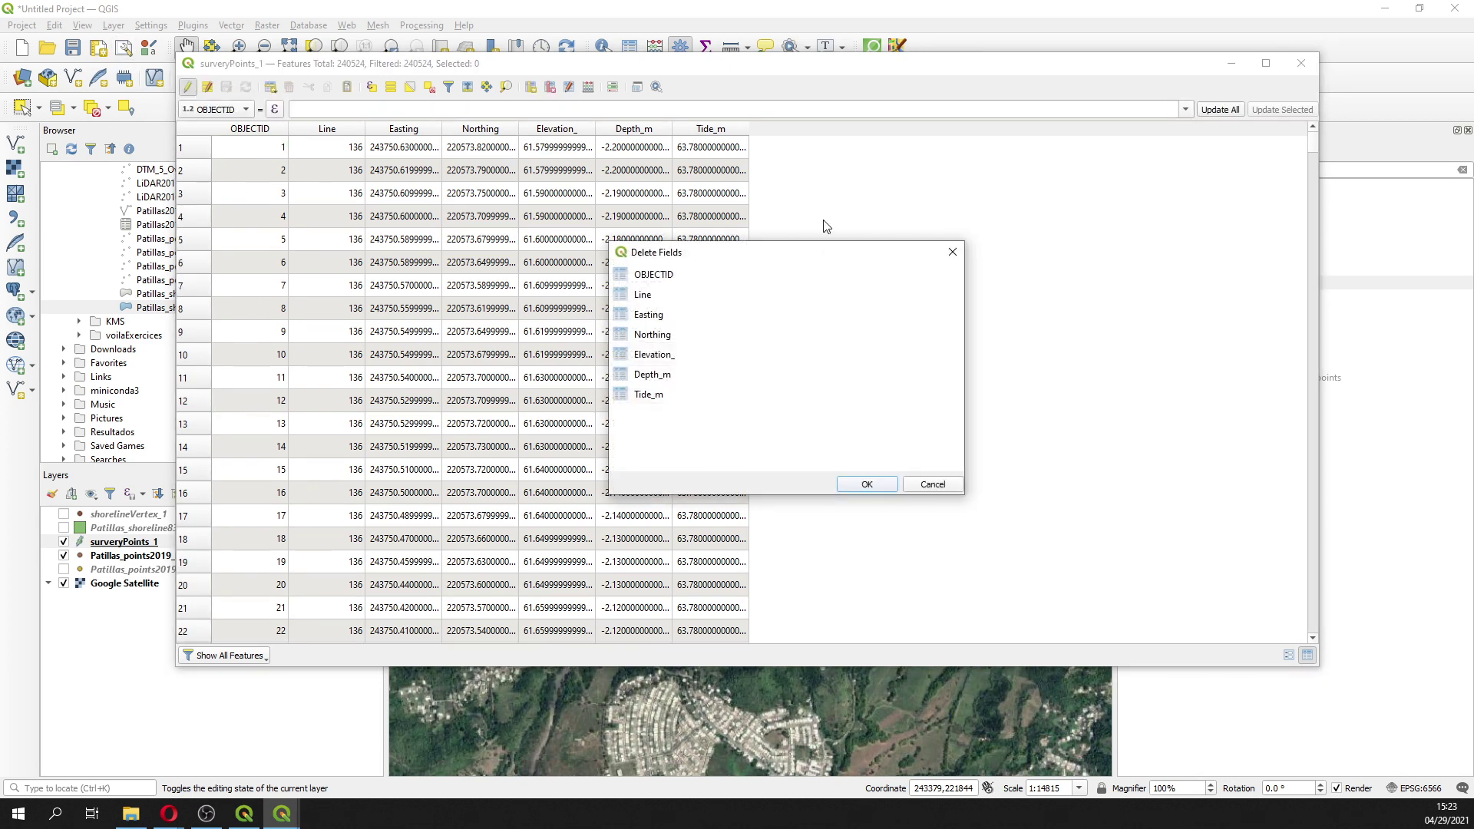
pyautogui.click(666, 275)
pyautogui.click(666, 298)
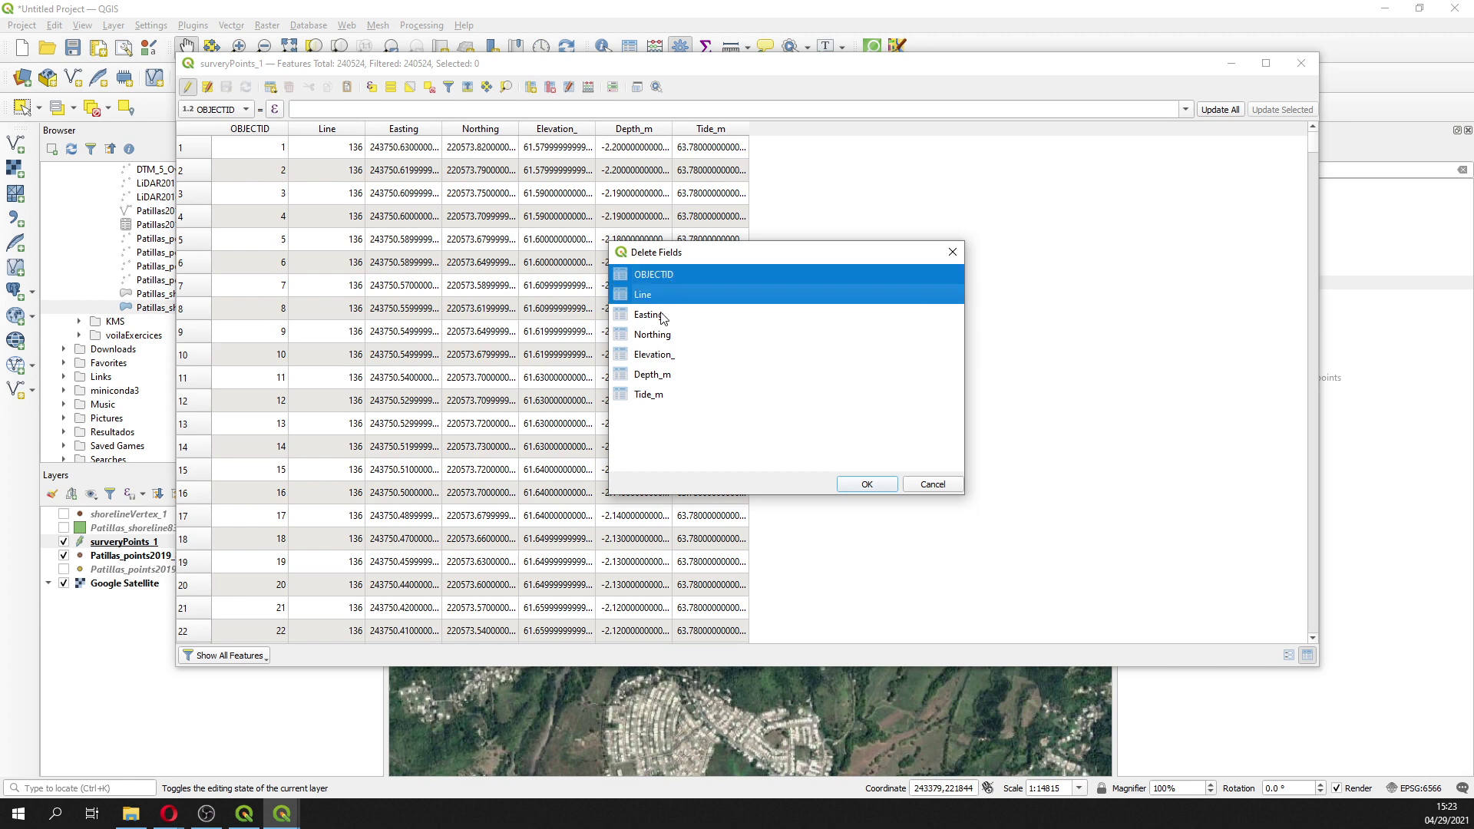
pyautogui.click(662, 317)
pyautogui.click(662, 336)
pyautogui.click(663, 377)
pyautogui.click(653, 398)
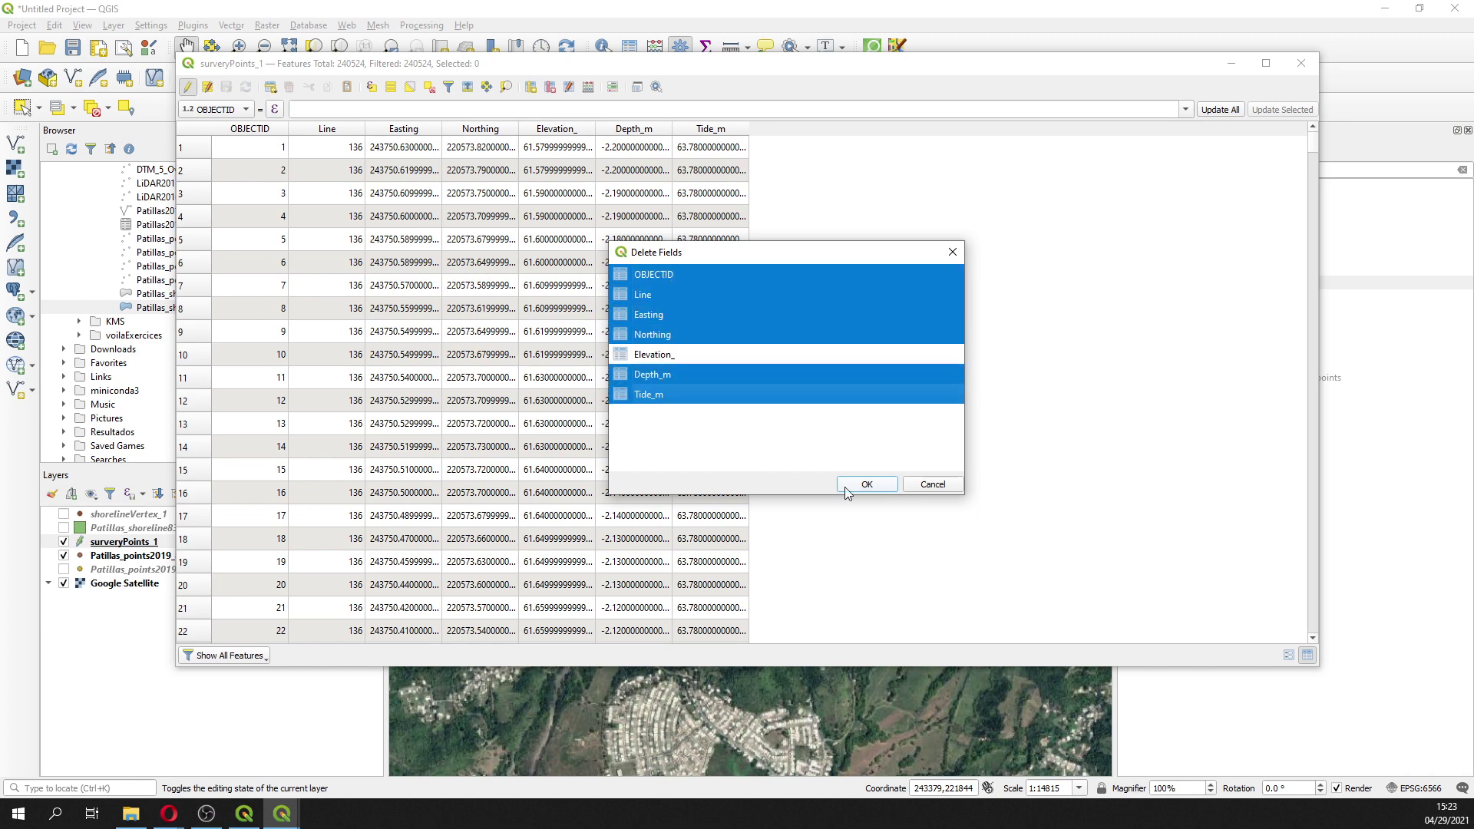
pyautogui.click(867, 484)
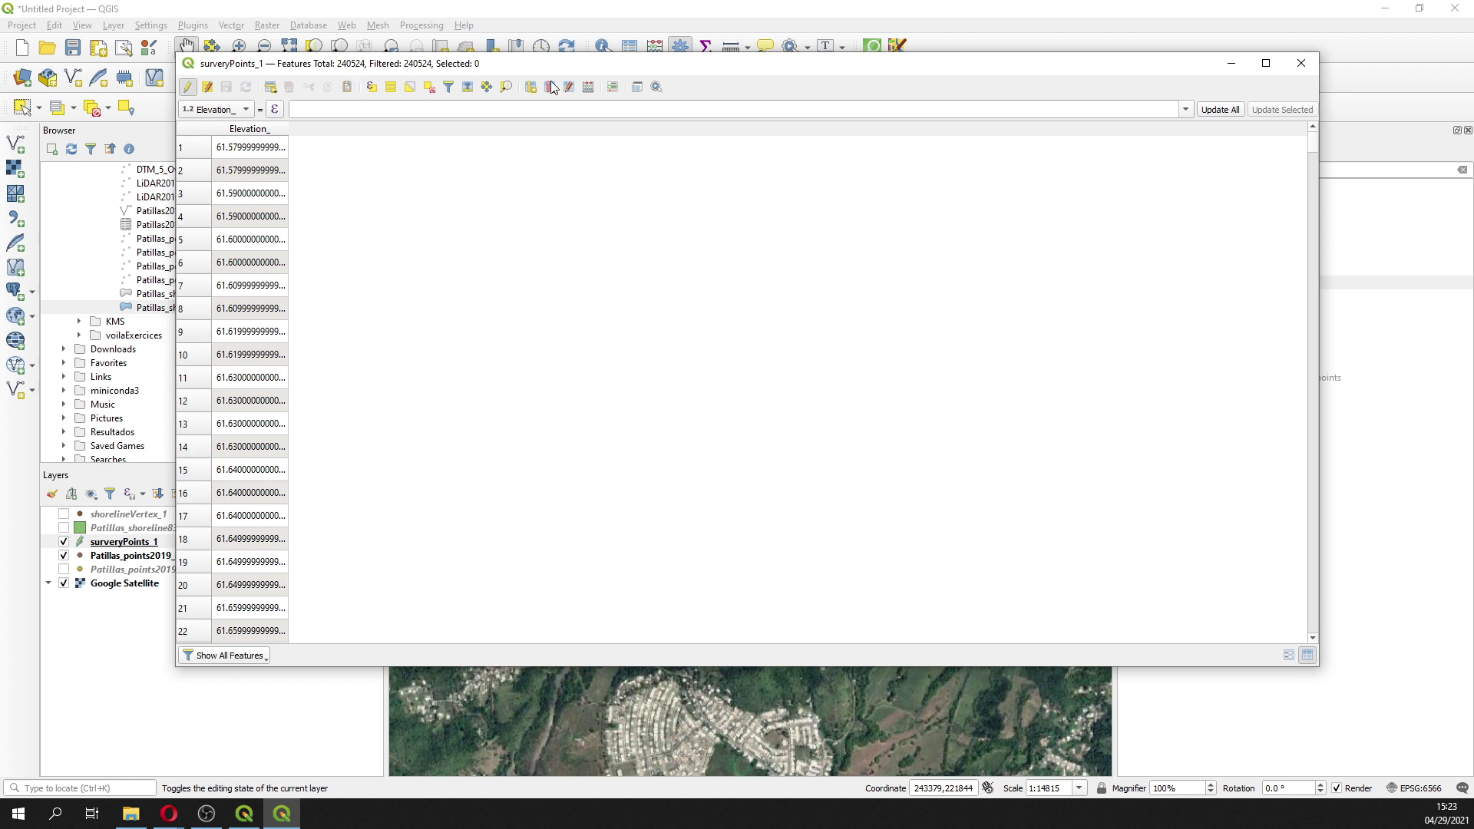
# Step: Create a decimal number field named Elevation in surveryPoints_1, length 10 and precision 3, calculated from the "Elevation_" field
pyautogui.click(589, 88)
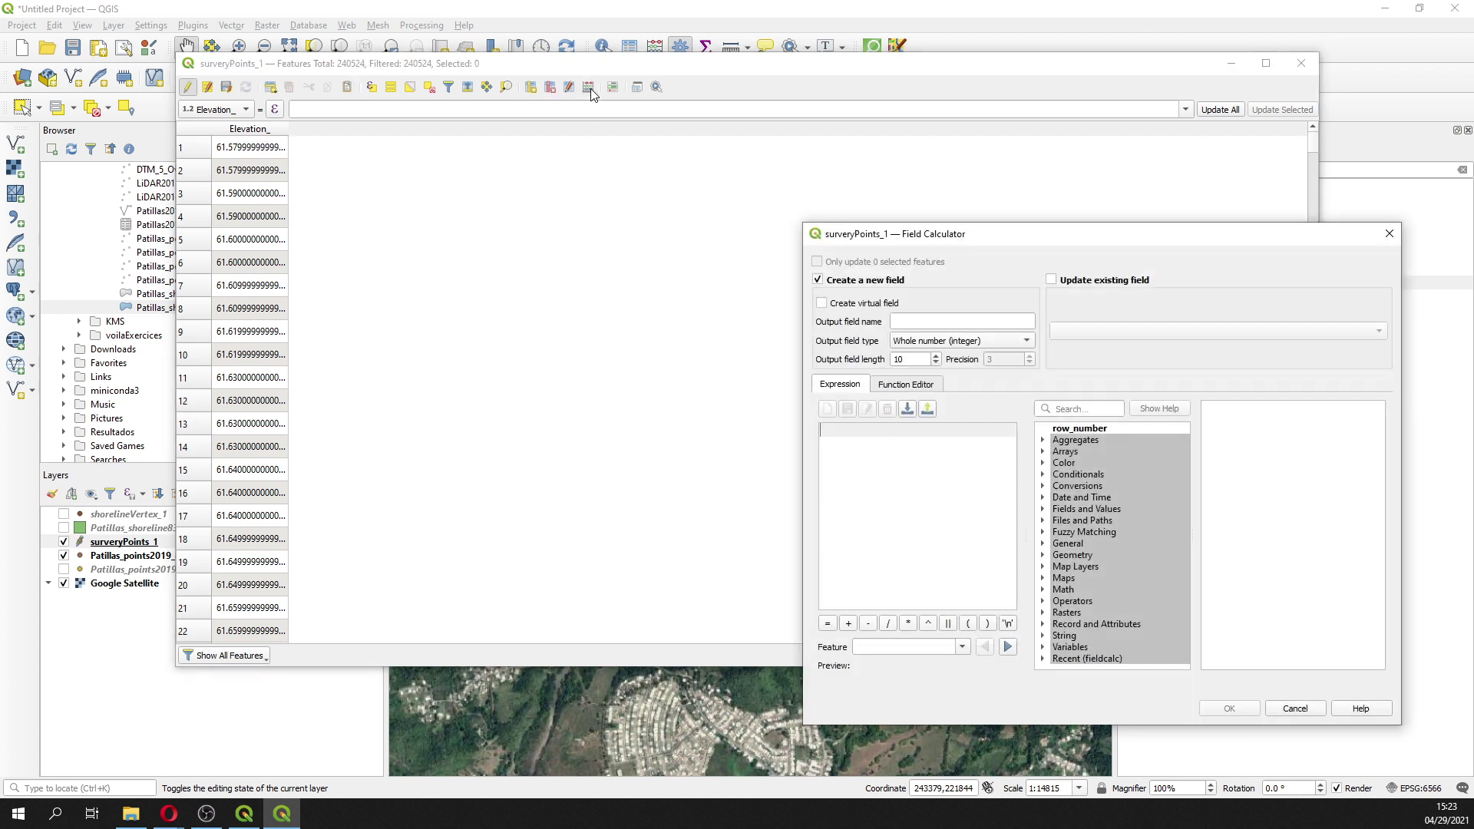
pyautogui.moveTo(1040, 247); pyautogui.dragTo(720, 192)
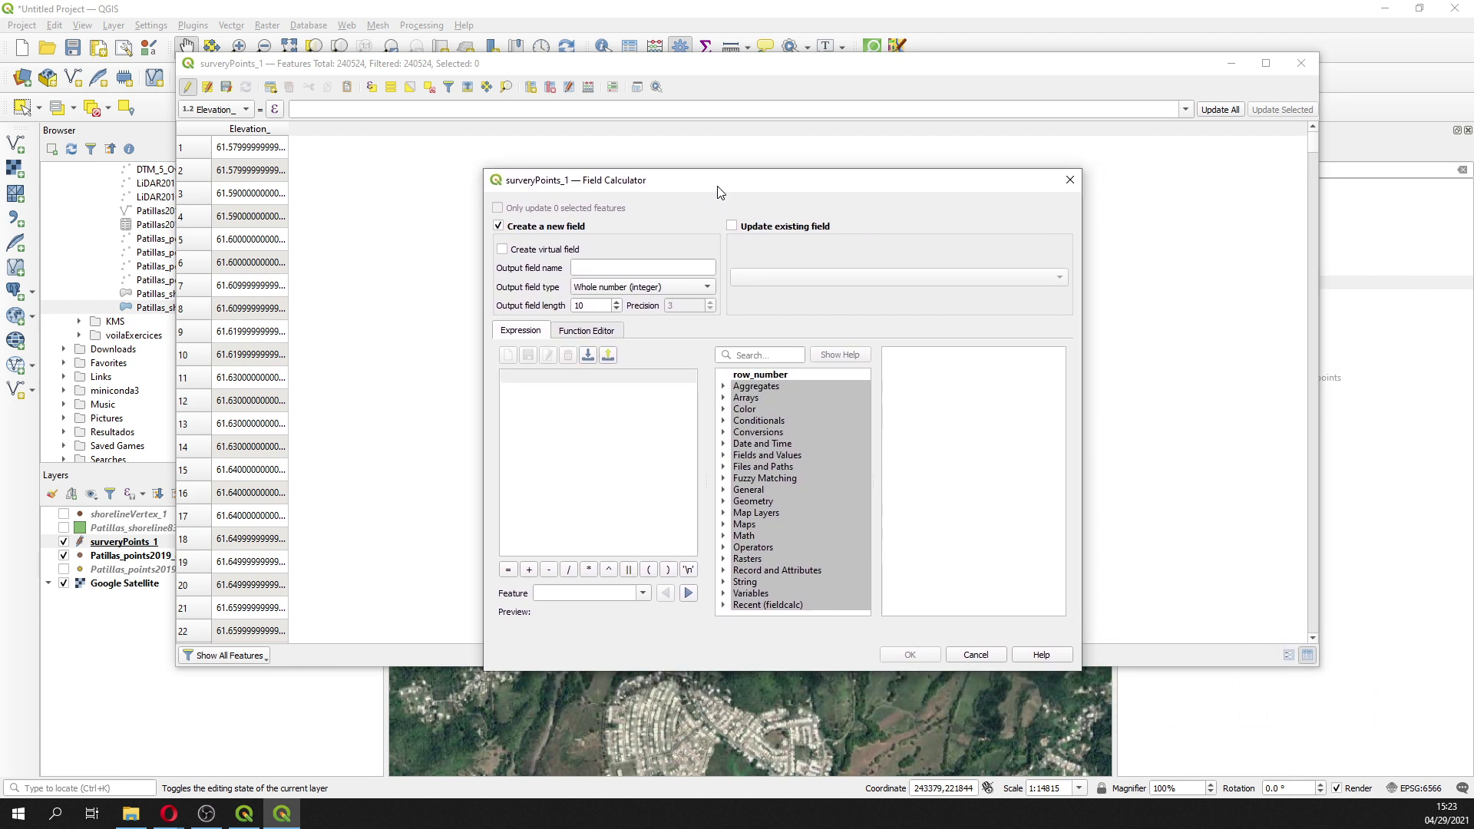
pyautogui.click(648, 261)
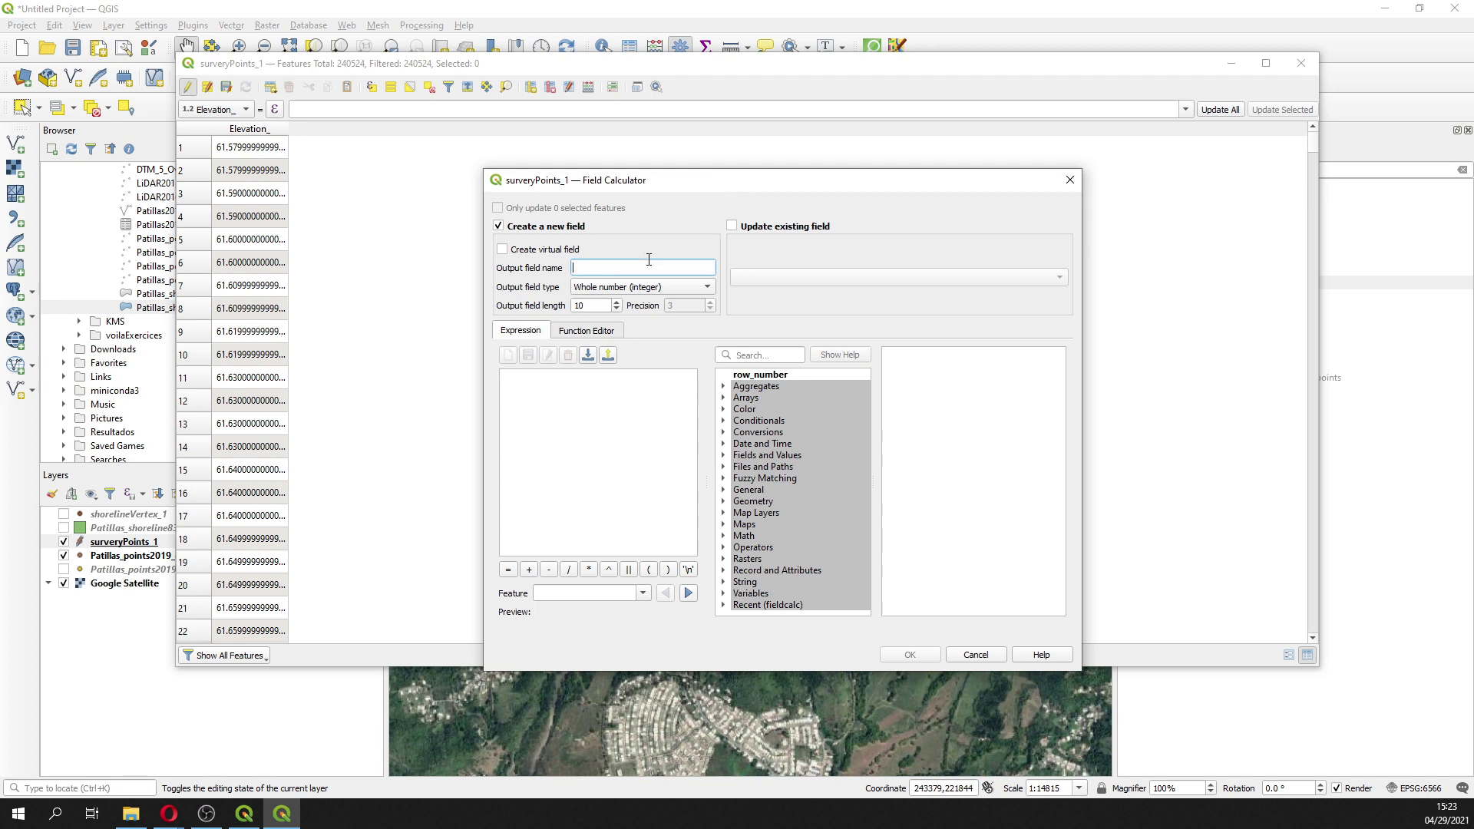
pyautogui.write('Elevation')
pyautogui.click(634, 287)
pyautogui.click(619, 314)
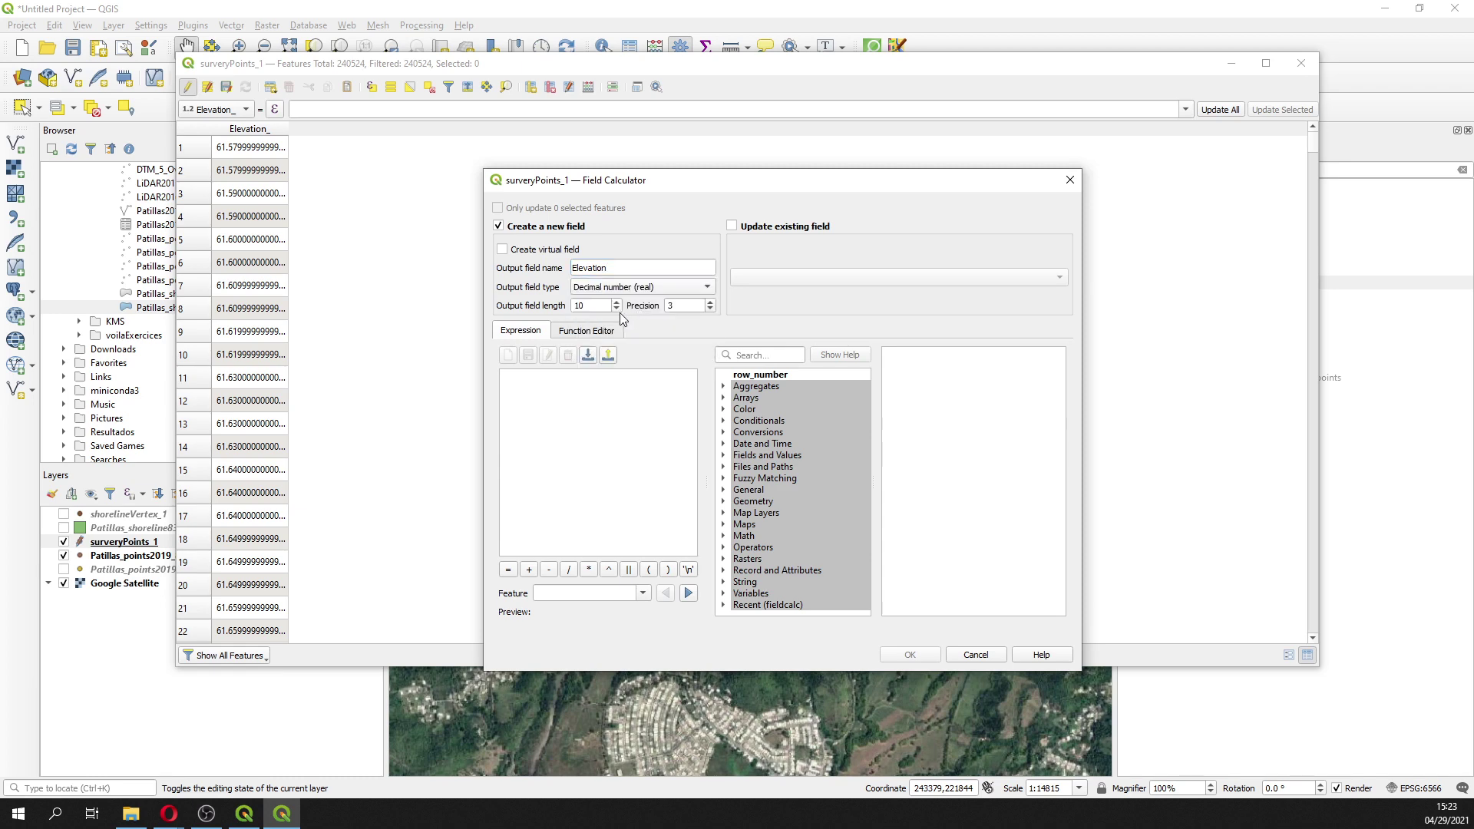
pyautogui.click(773, 356)
pyautogui.write('Ele')
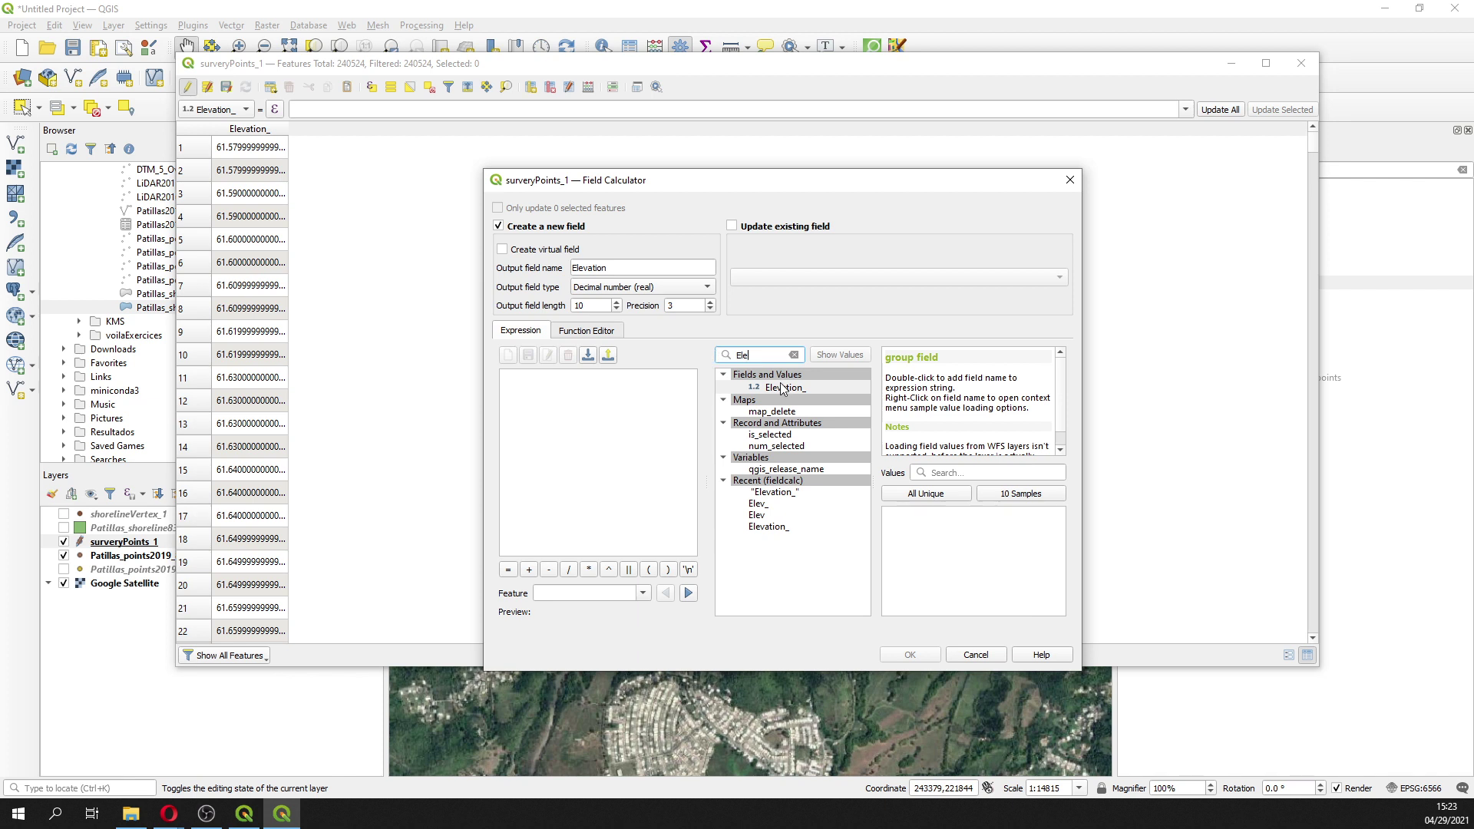
pyautogui.doubleClick(782, 388)
pyautogui.click(910, 655)
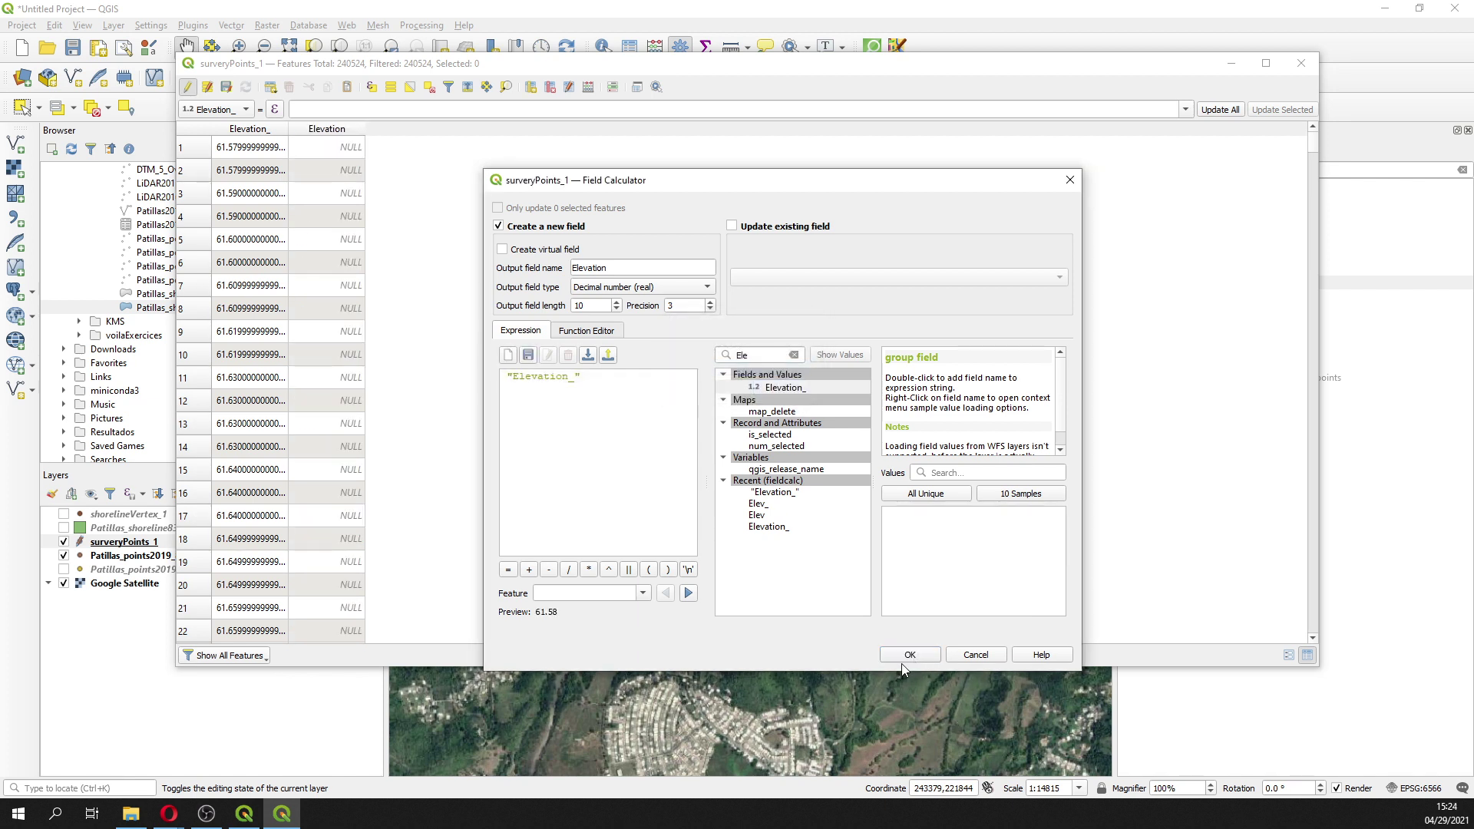
pyautogui.click(902, 661)
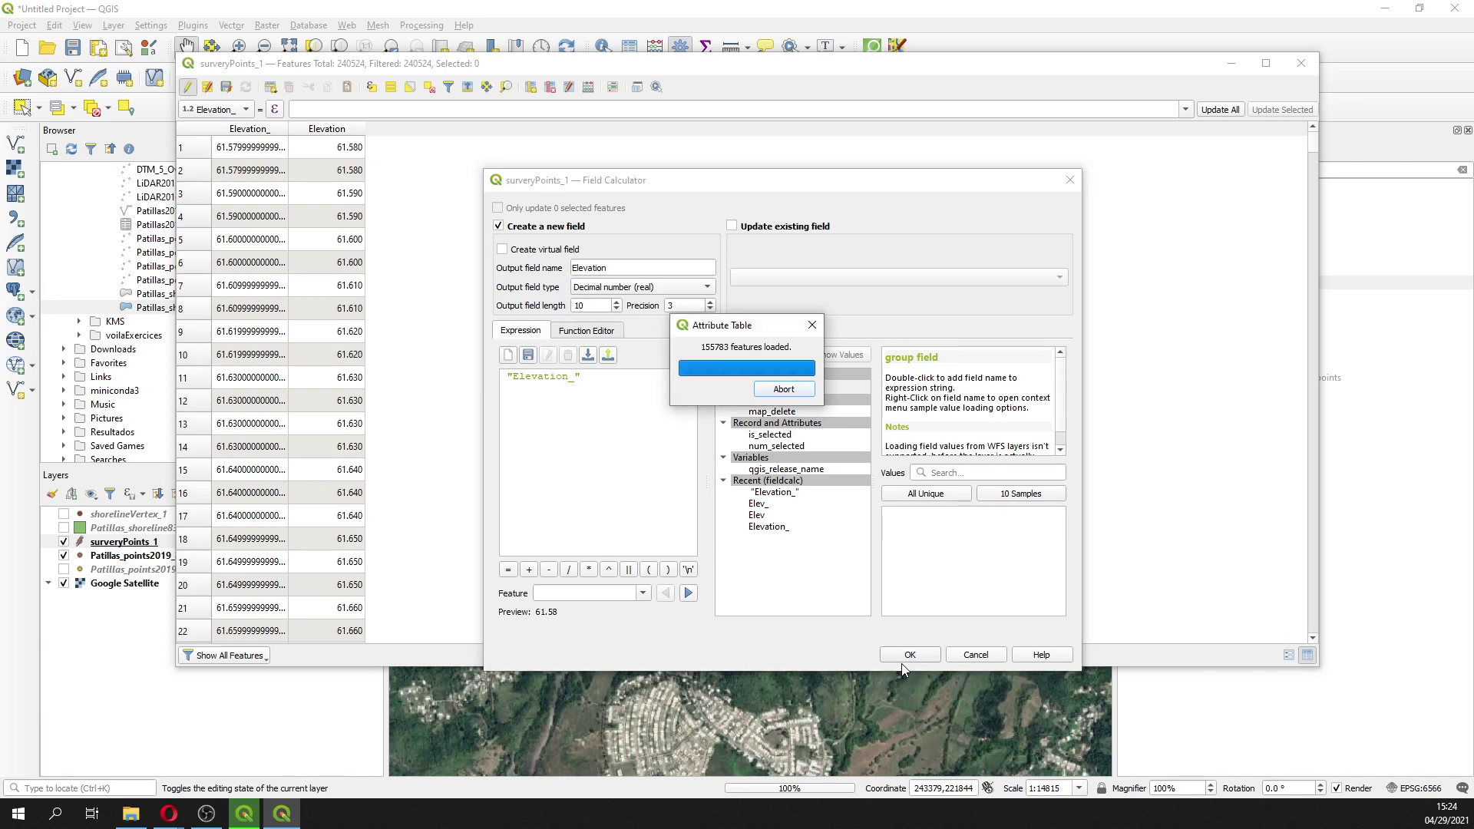
pyautogui.click(1071, 180)
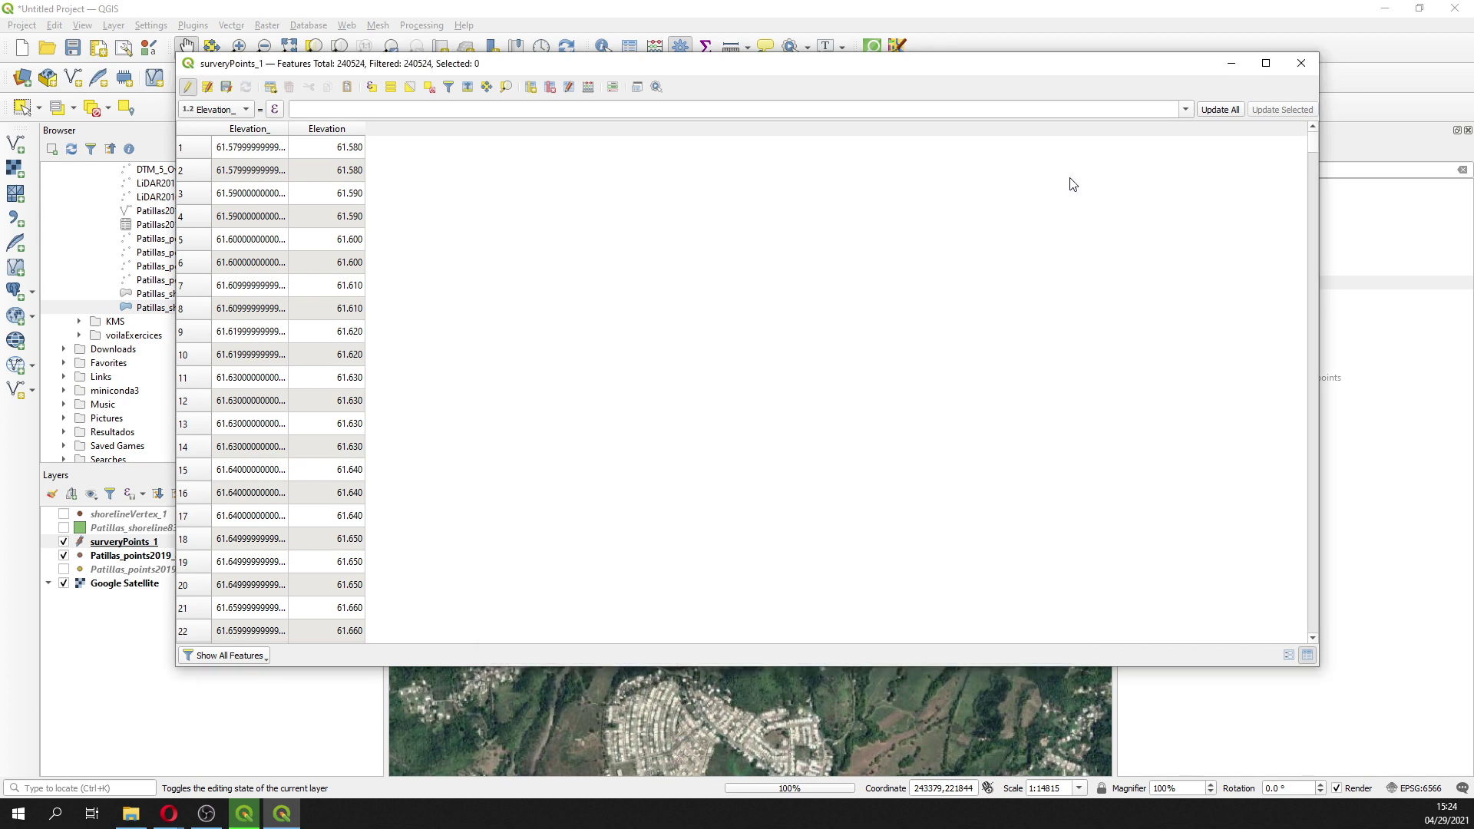
# Step: Delete the old Elevation_ field from surveryPoints_1, save the layer edits and close the attribute table
pyautogui.click(553, 86)
pyautogui.click(665, 281)
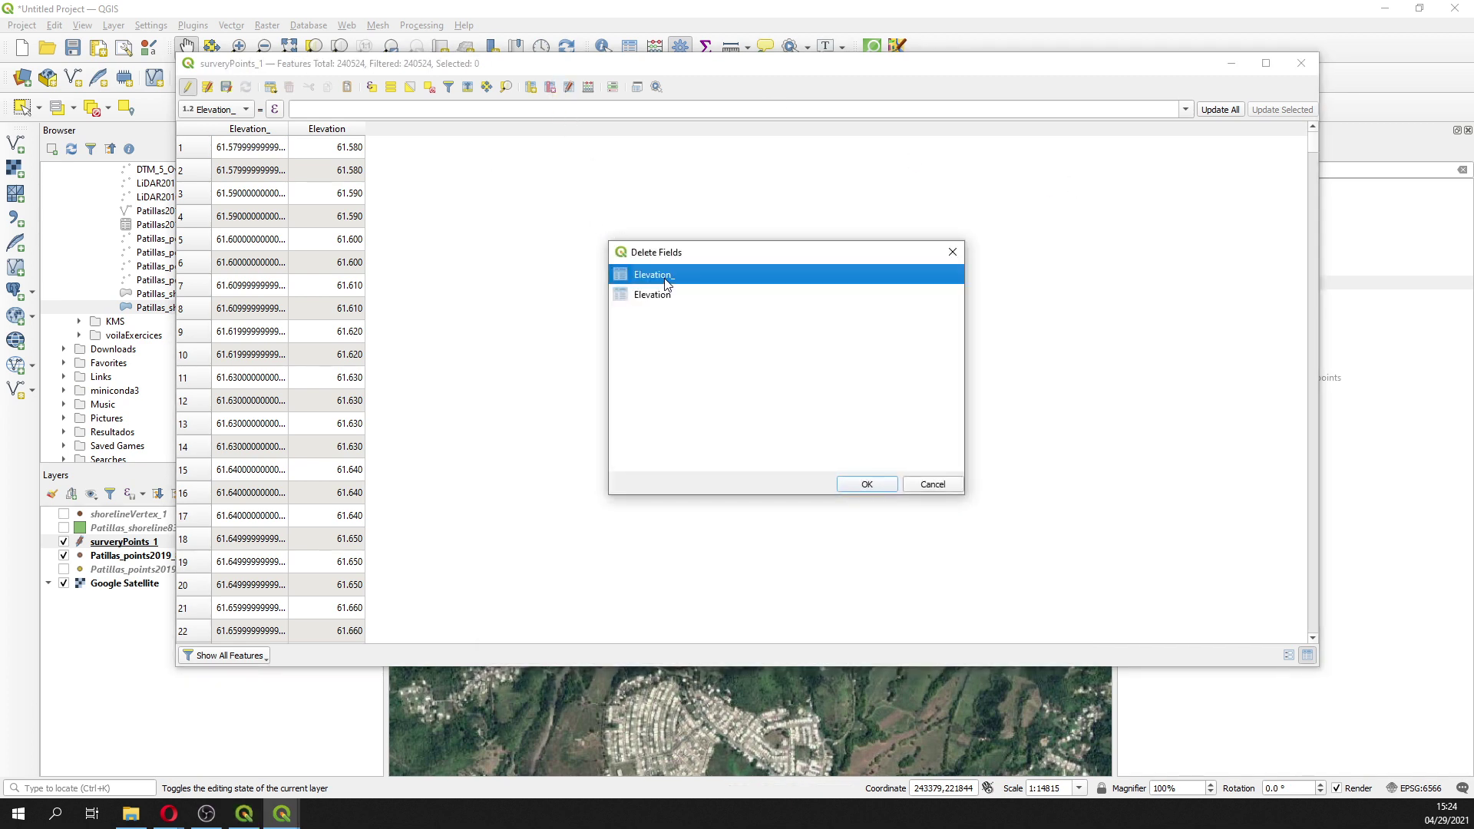
pyautogui.click(865, 484)
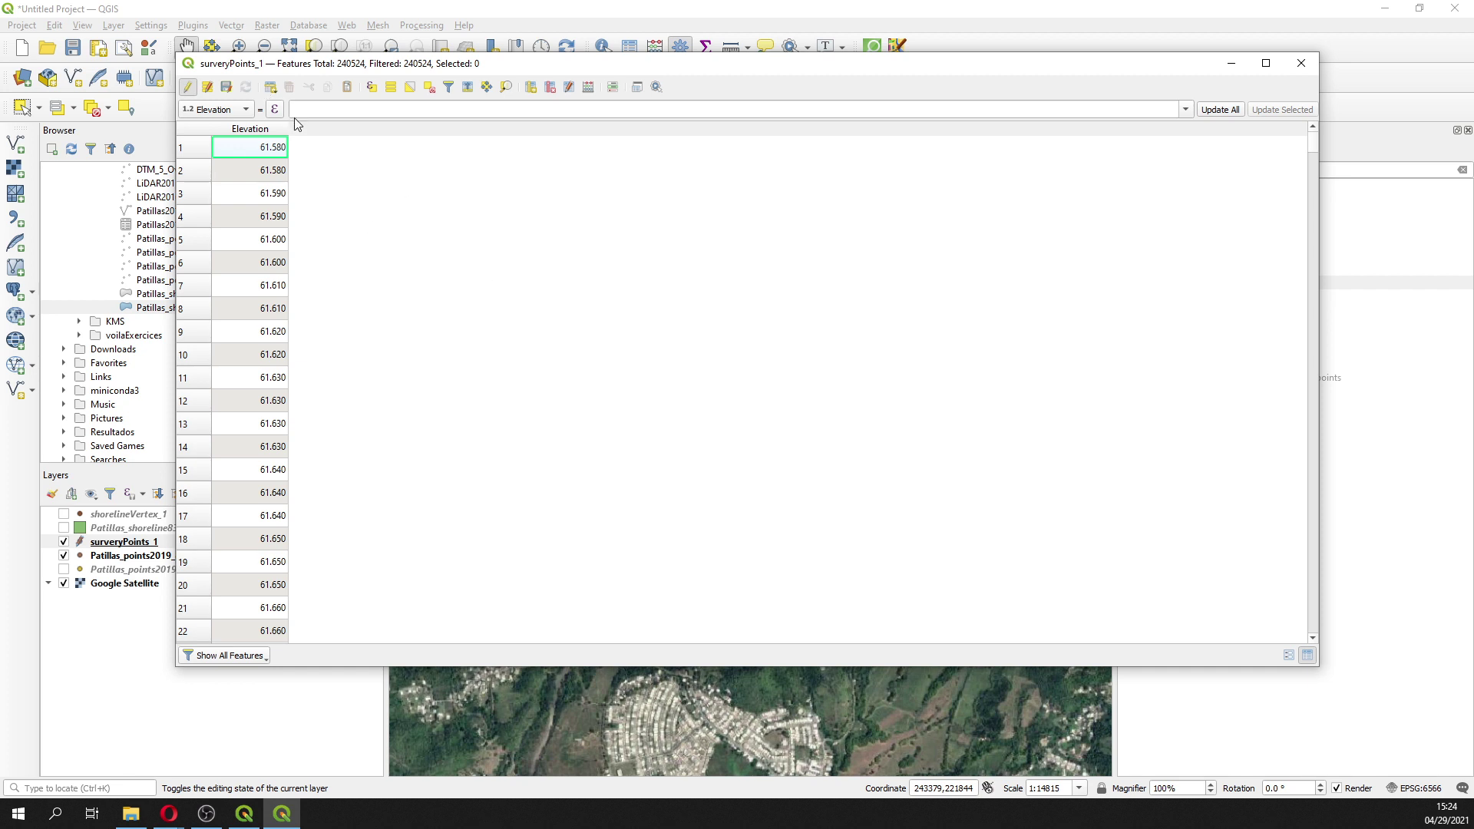
pyautogui.hotkey('ctrl', 'e')
pyautogui.click(711, 413)
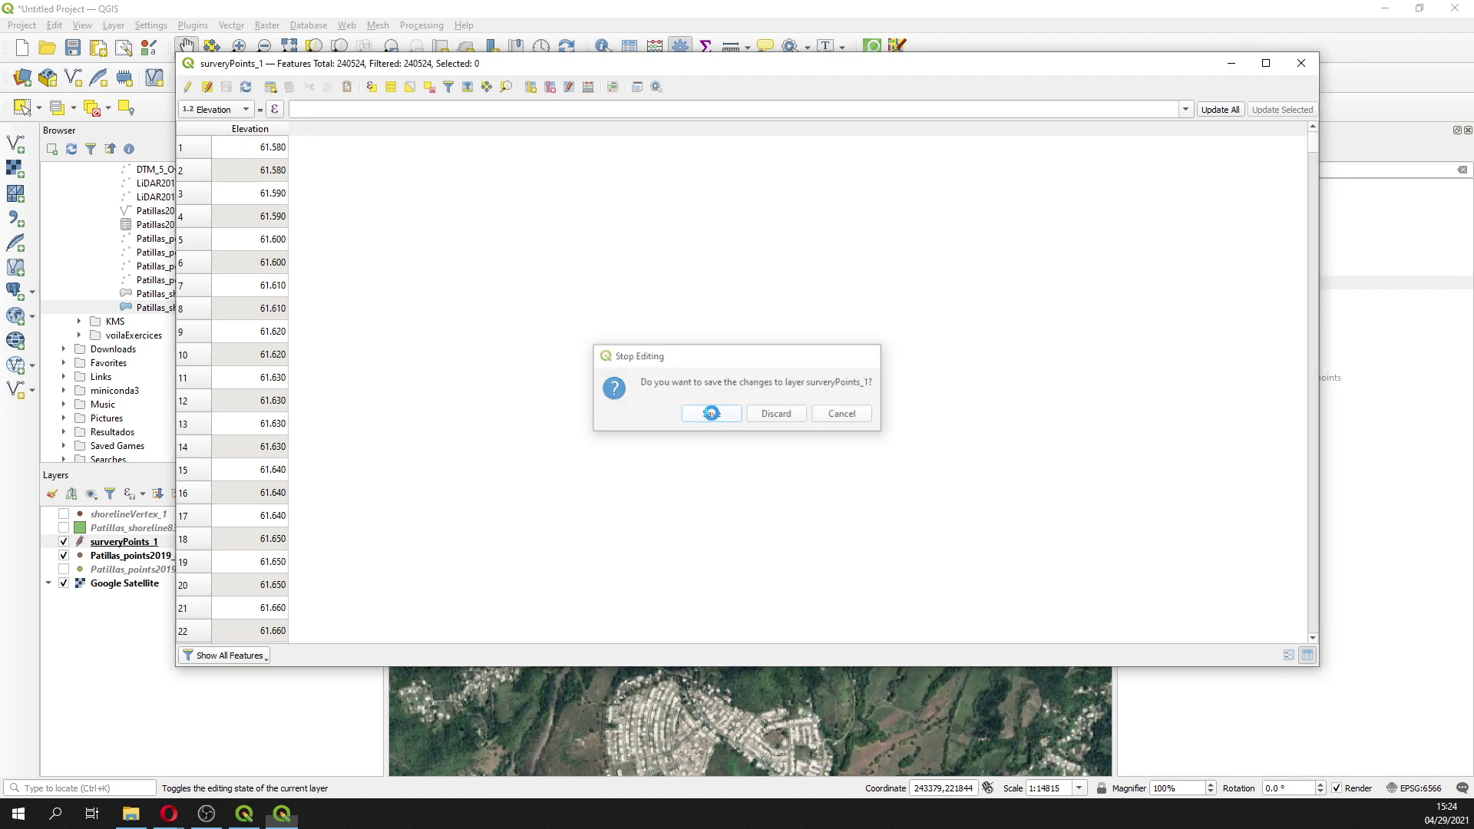
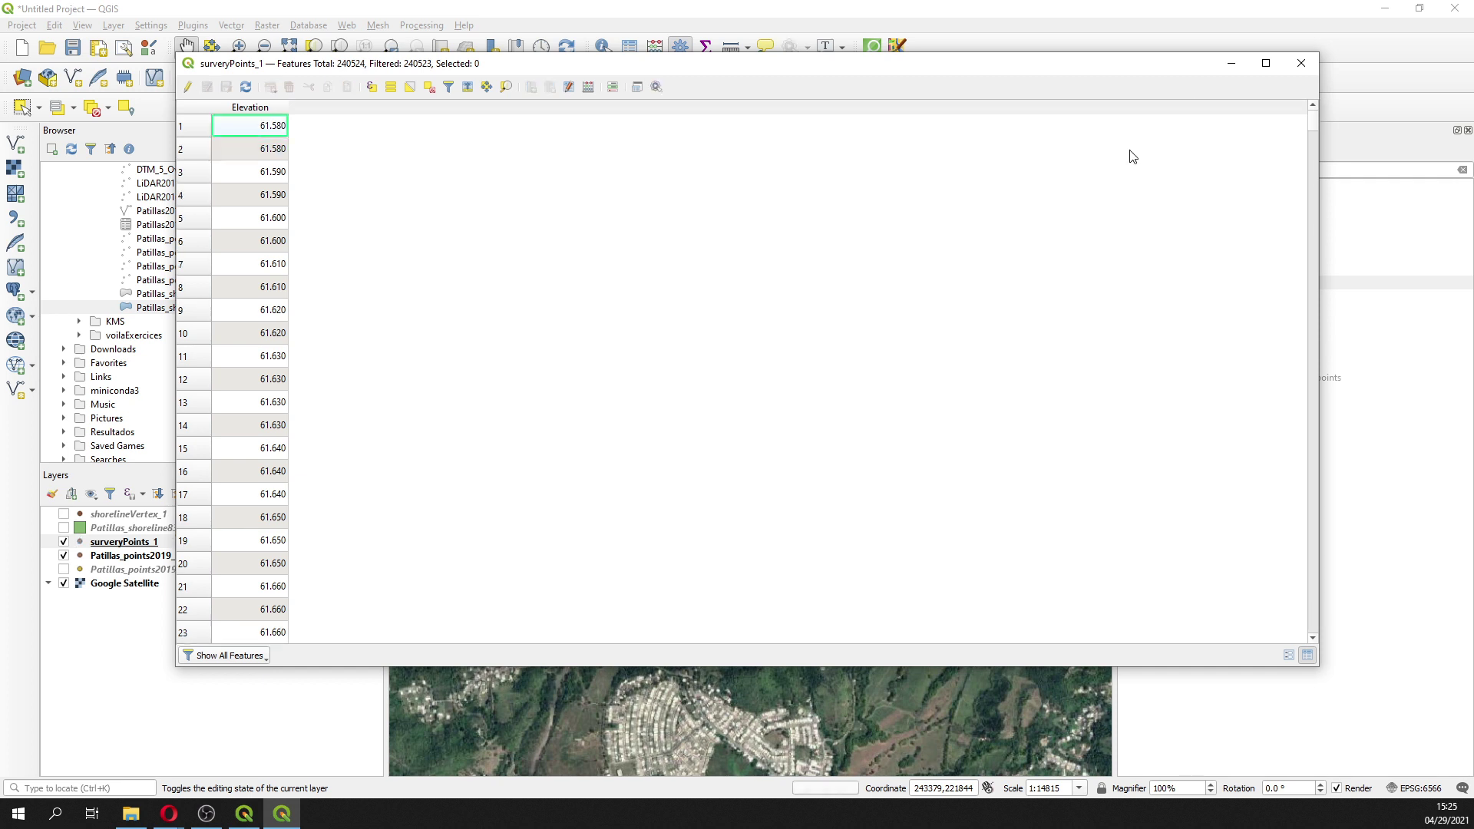
pyautogui.click(1301, 65)
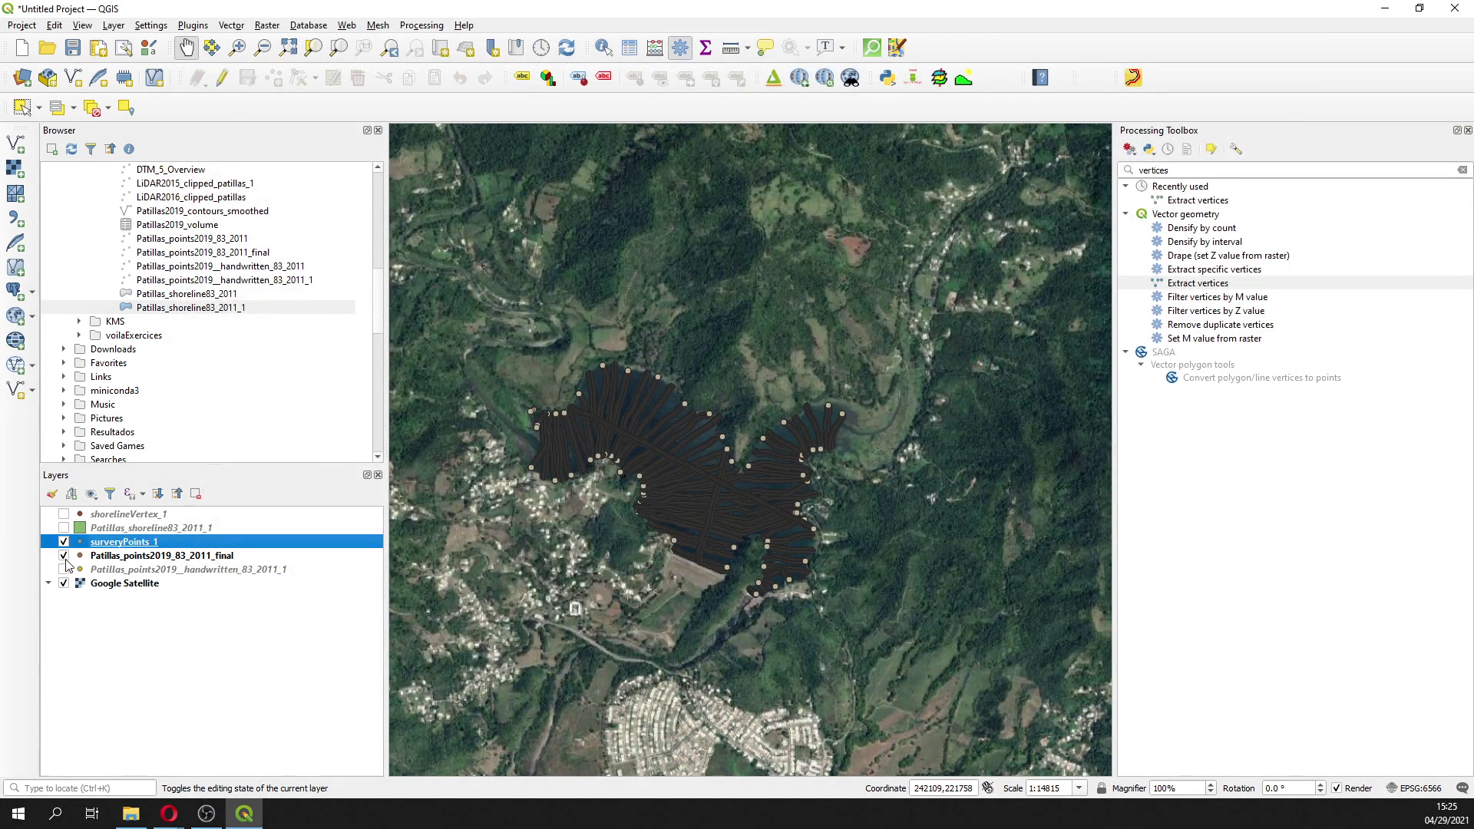
# Step: Hide the original Patillas_points2019_83_2011_final layer and remove it from the project
pyautogui.click(64, 555)
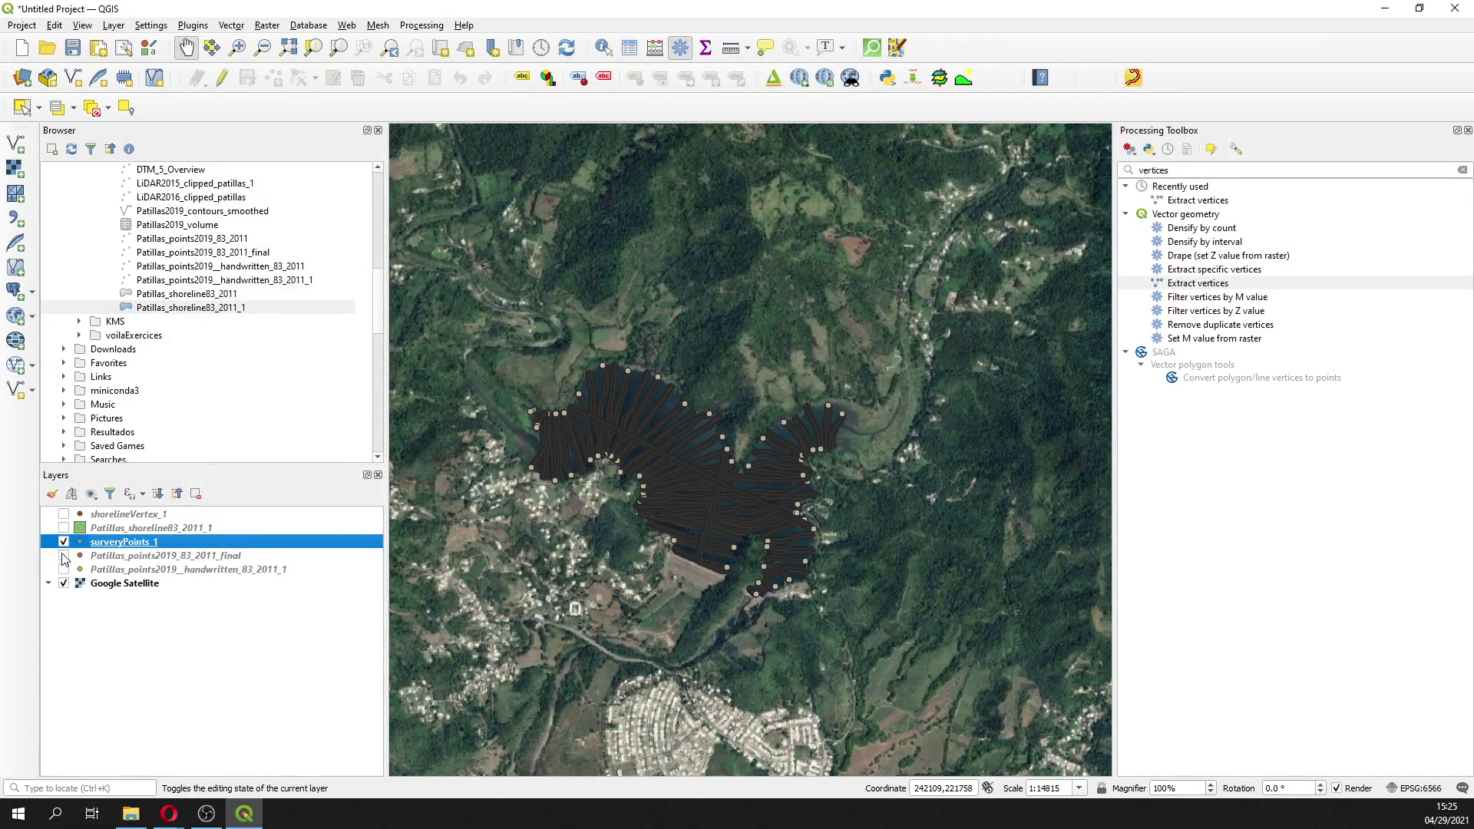
pyautogui.rightClick(142, 556)
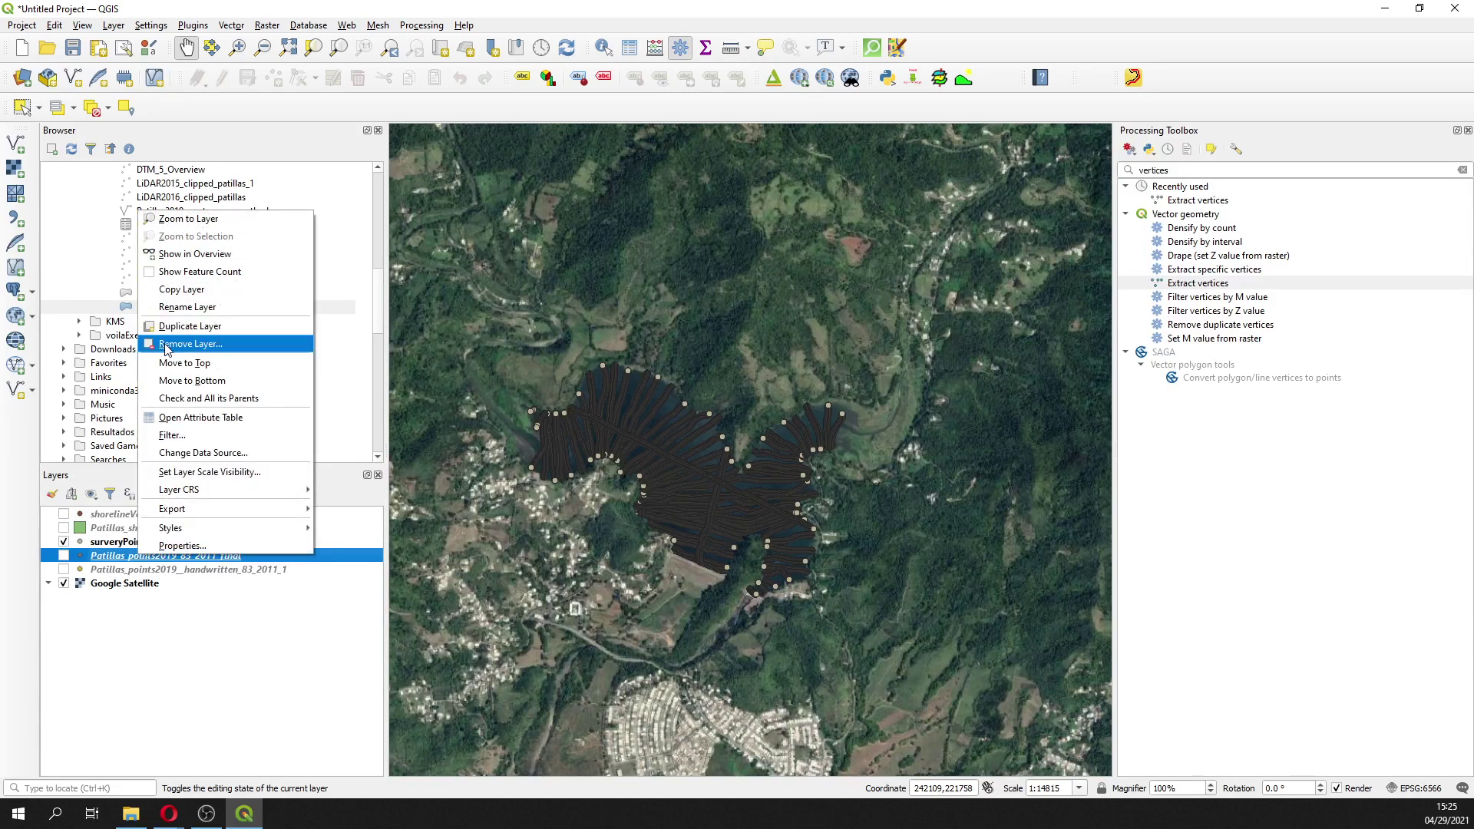
pyautogui.click(151, 345)
pyautogui.click(721, 425)
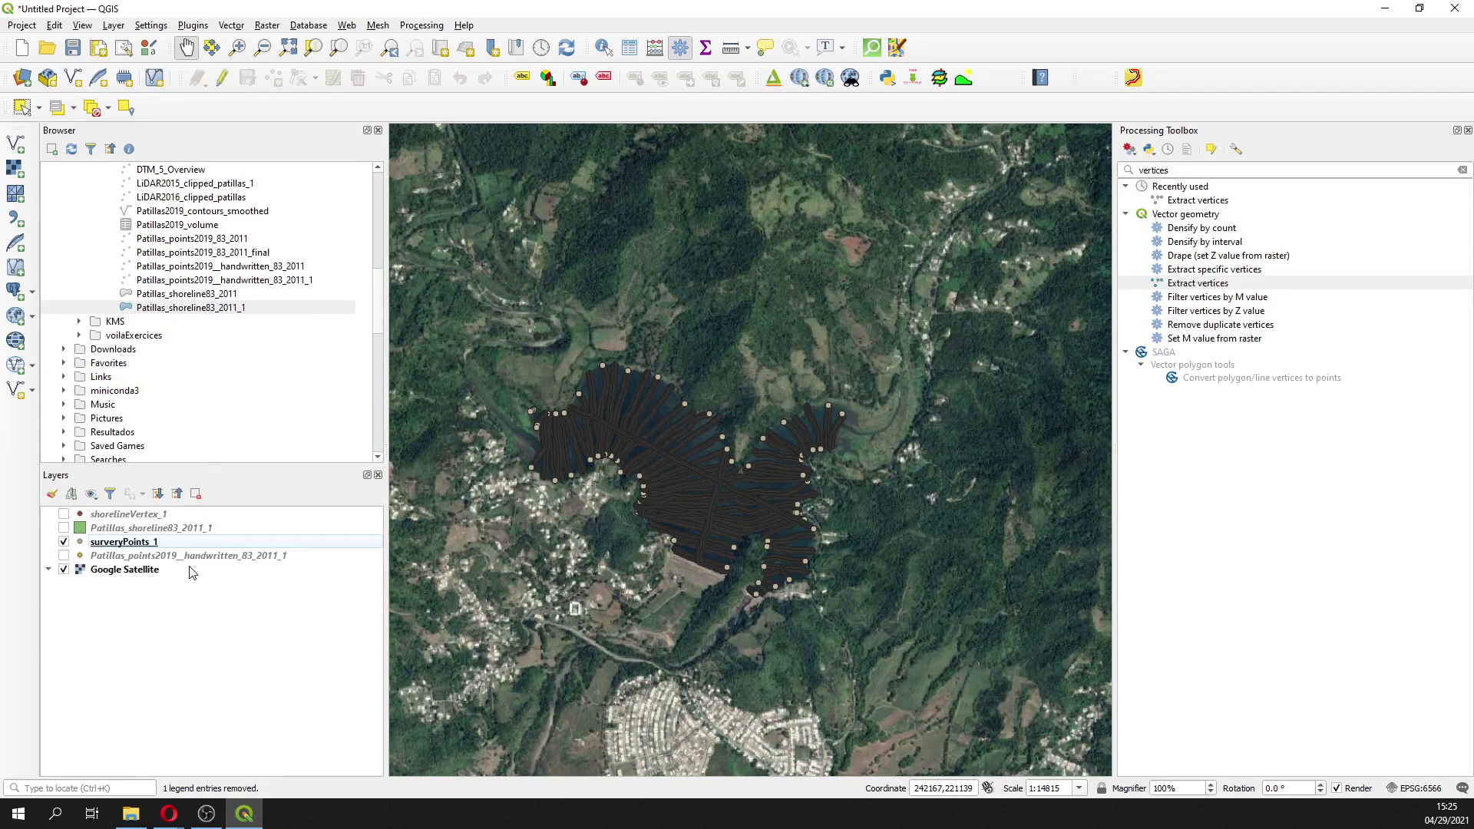
# Step: Show the Patillas_points2019__handwritten_83_2011_1 layer on the map and review the fields in its attribute table
pyautogui.click(65, 556)
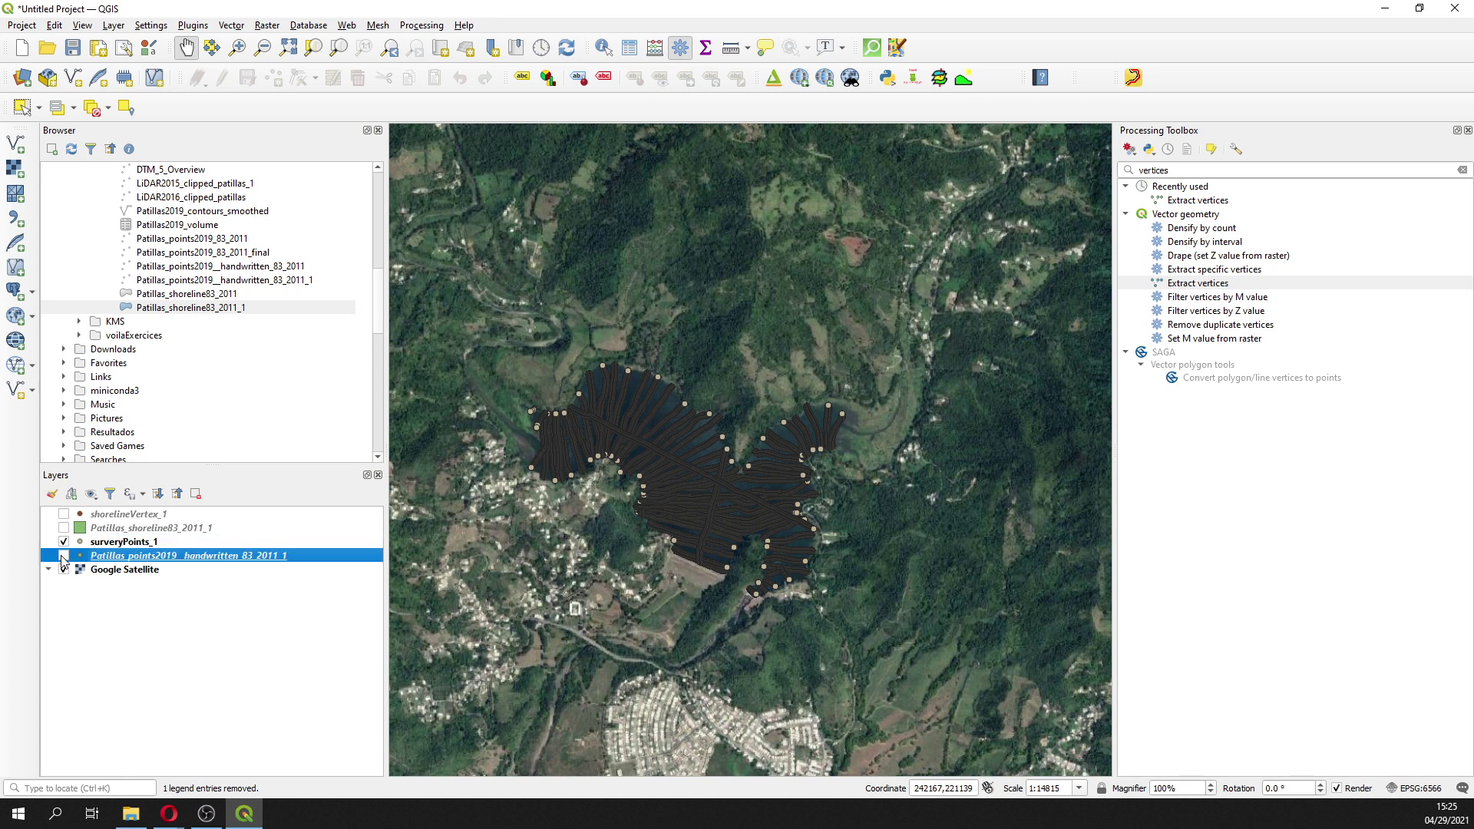
pyautogui.rightClick(136, 561)
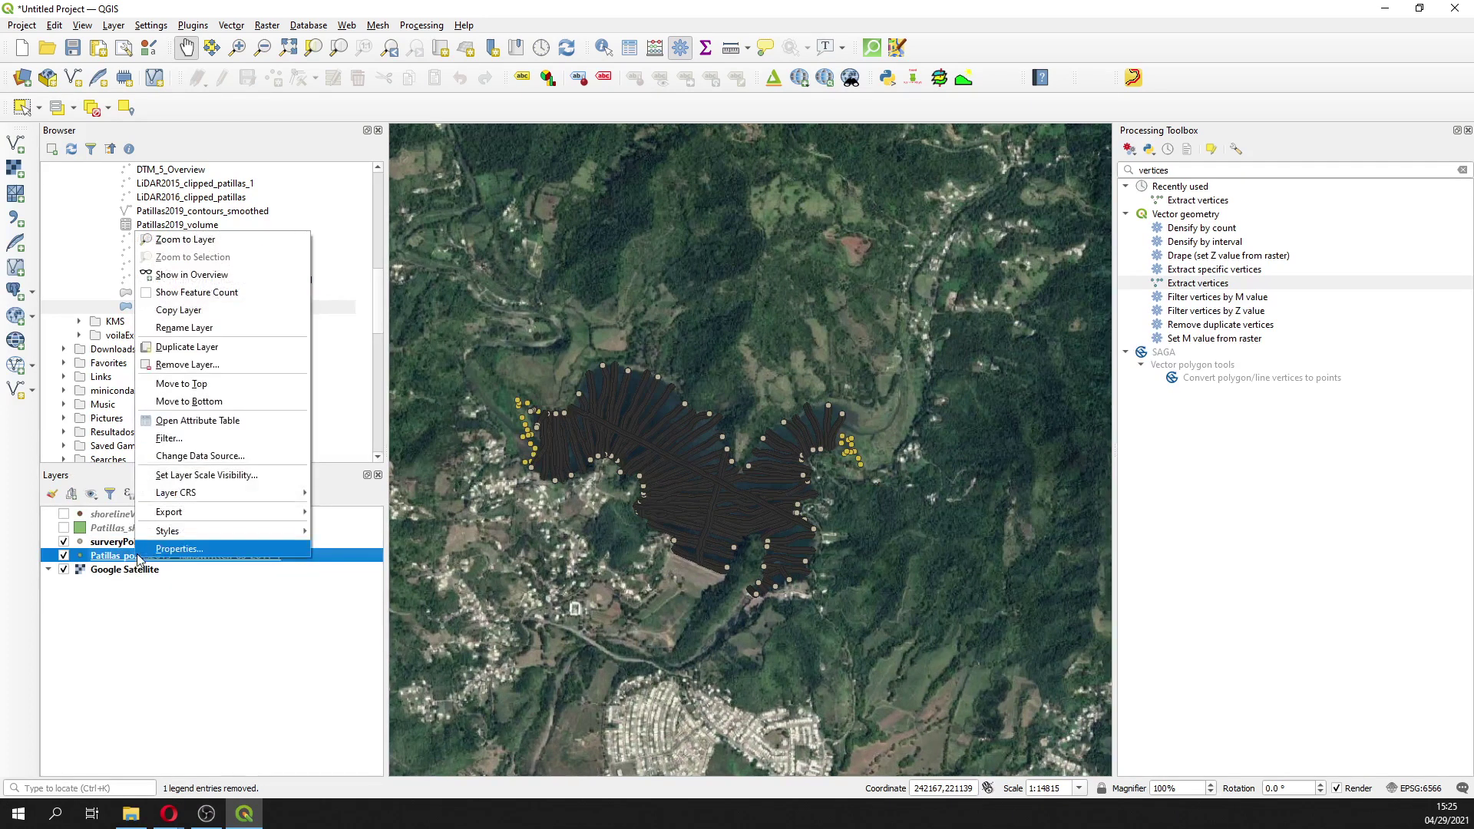
pyautogui.click(145, 570)
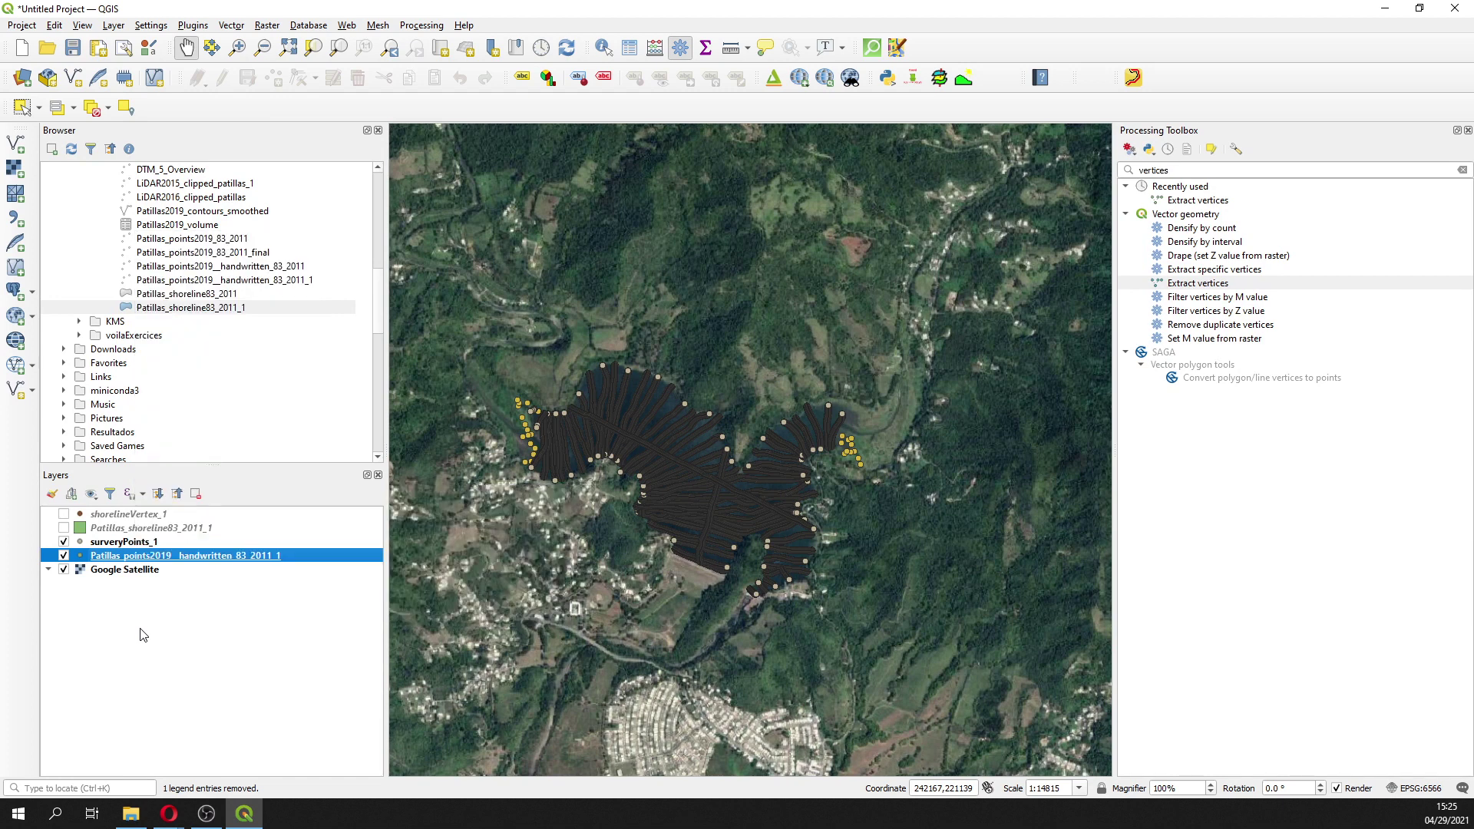
pyautogui.rightClick(145, 558)
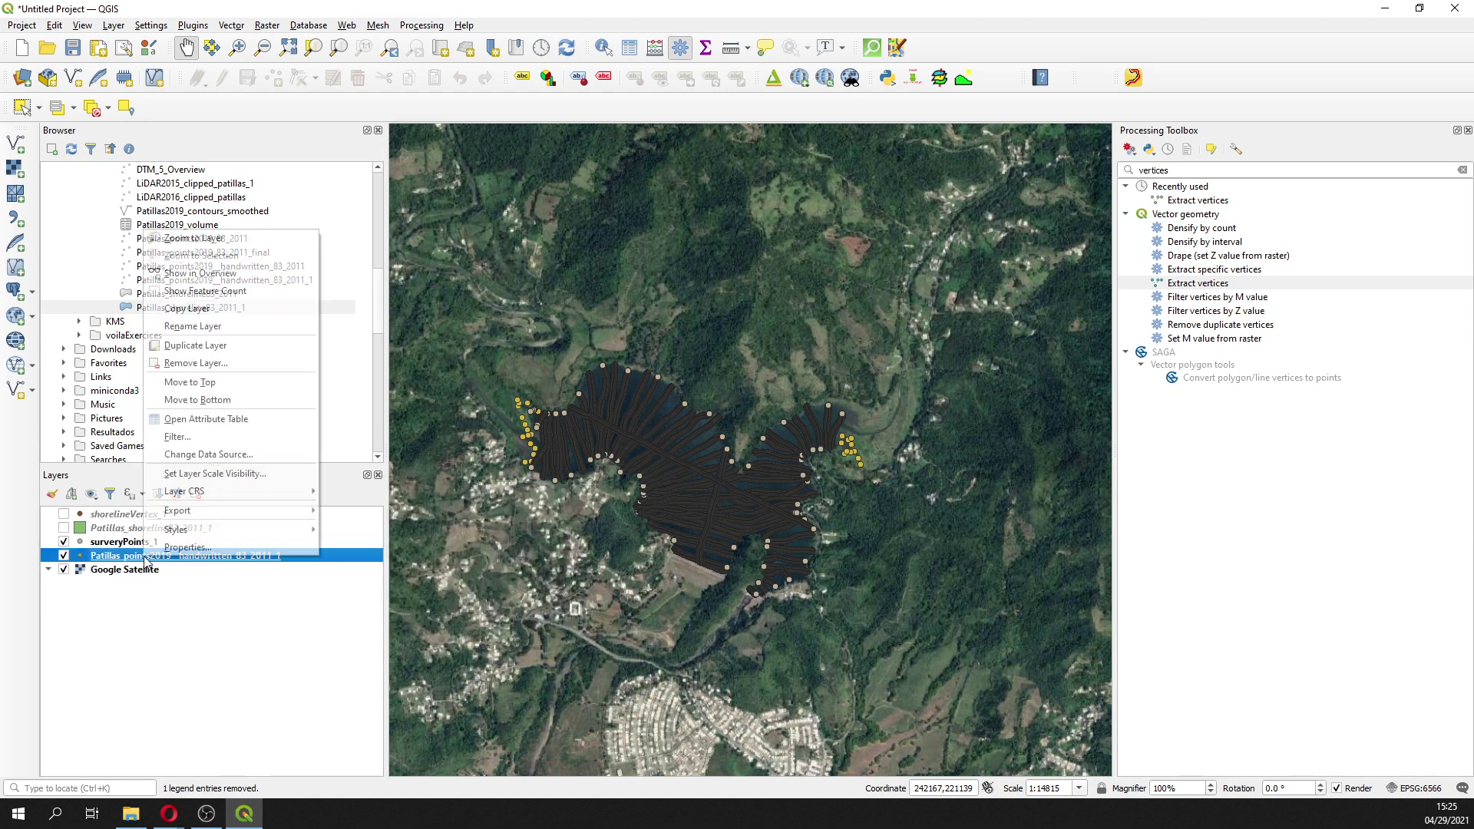
pyautogui.click(206, 418)
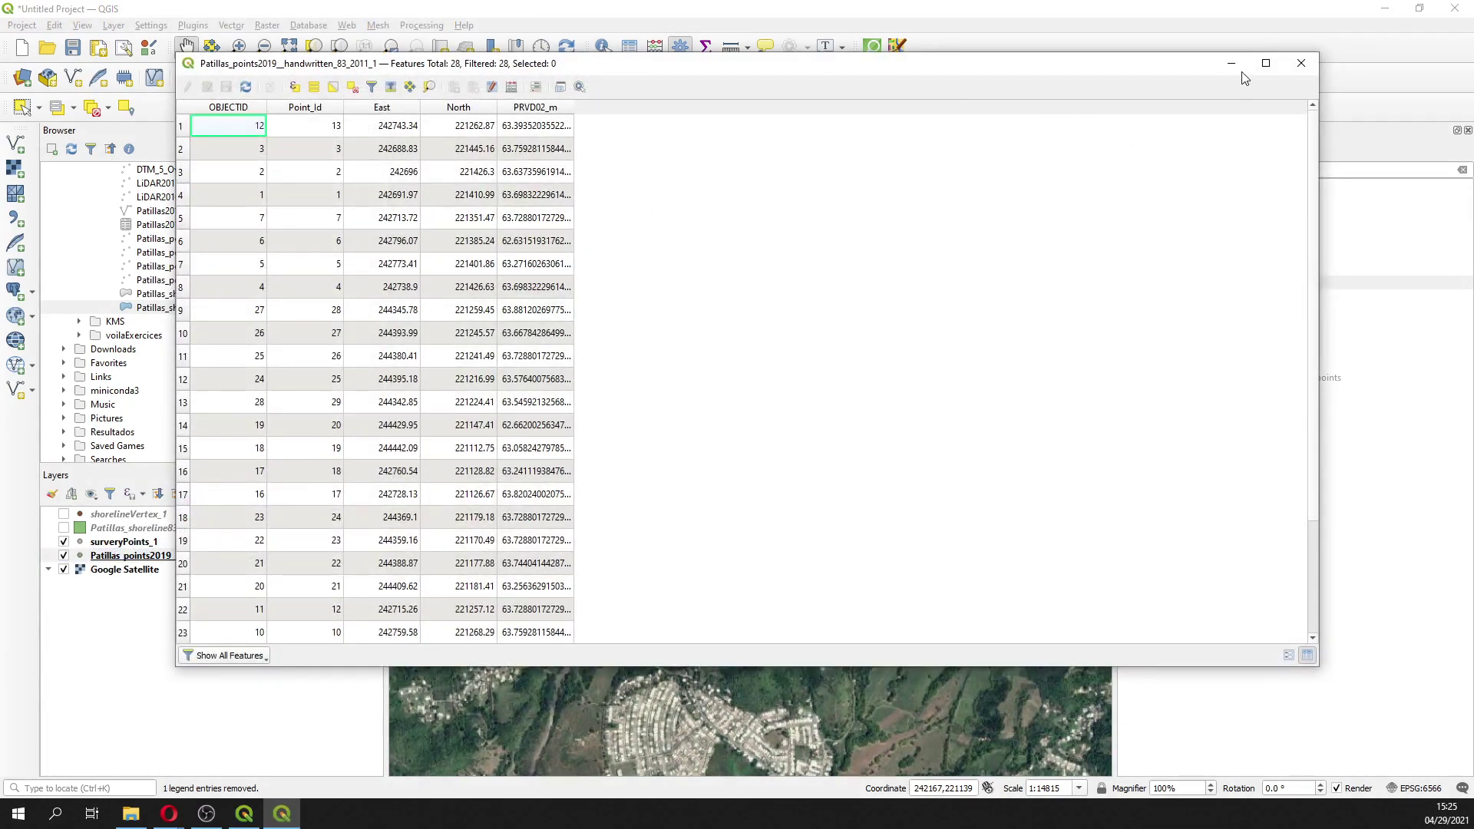
pyautogui.click(1300, 64)
# Step: Export the Patillas_points2019__handwritten_83_2011_1 layer as an ESRI Shapefile named handwrittenPoints_1.shp in the Shp folder, added to the map
pyautogui.rightClick(277, 544)
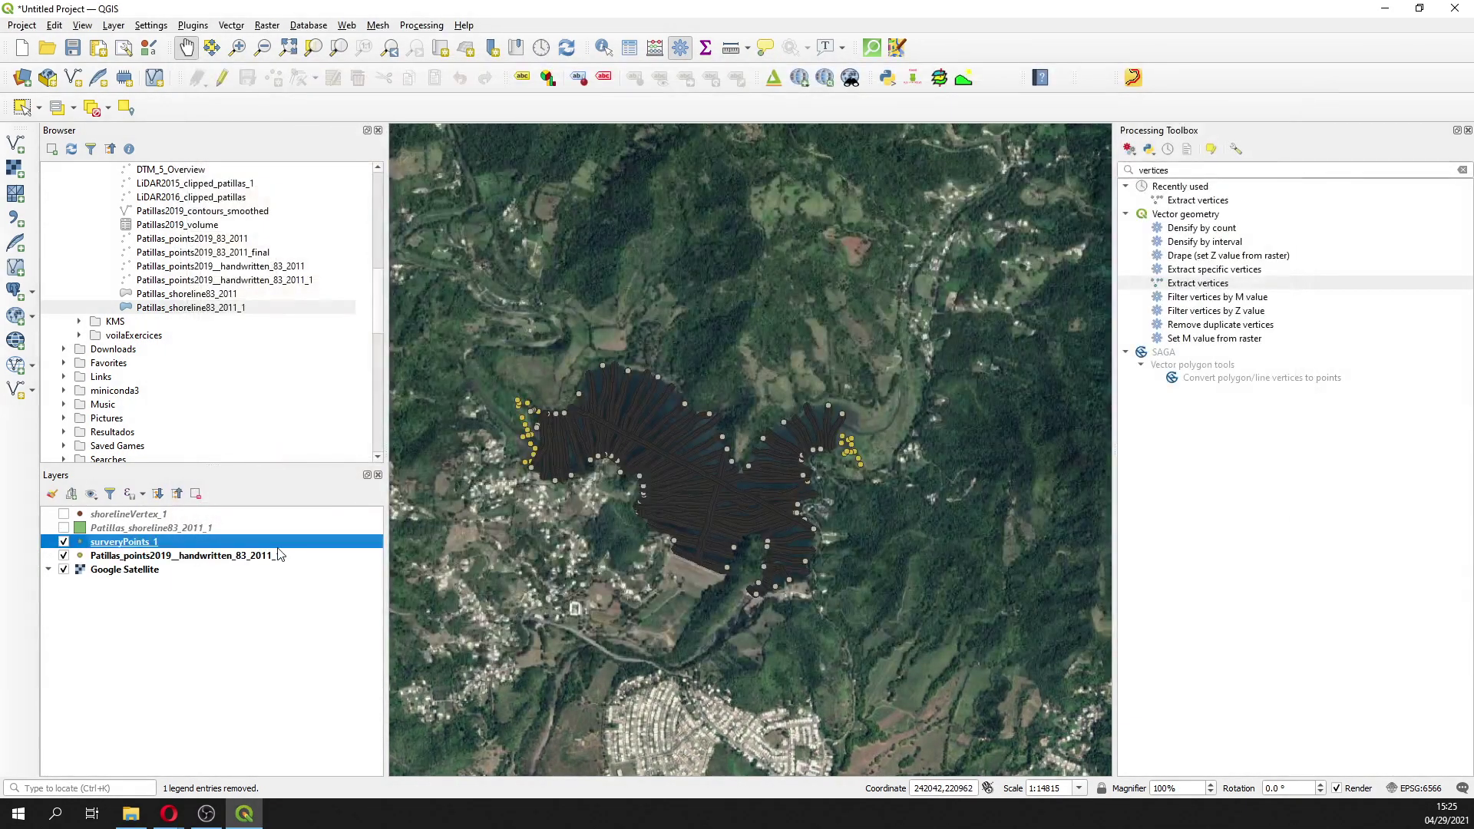
pyautogui.rightClick(239, 556)
pyautogui.moveTo(304, 513)
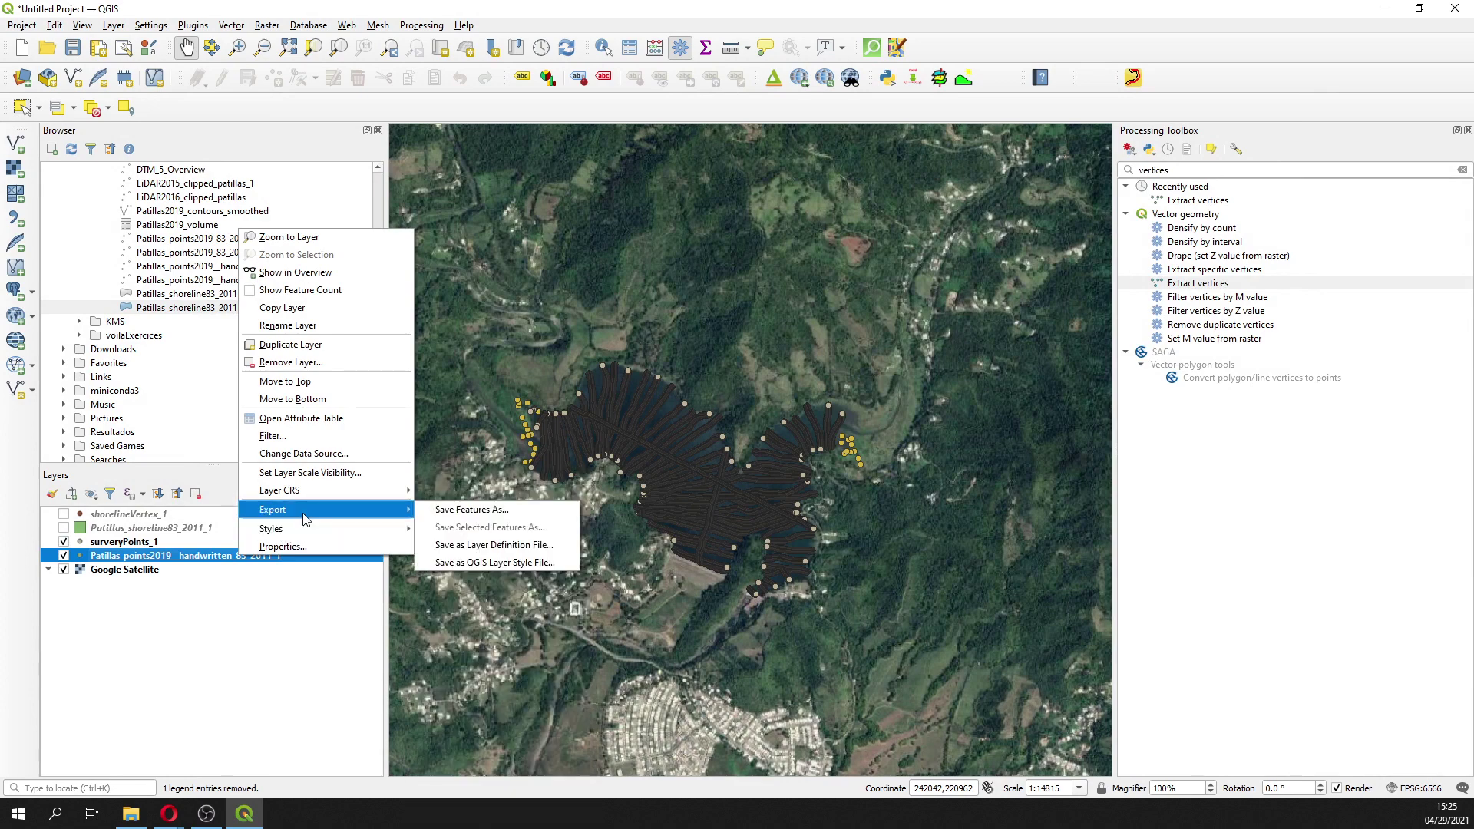
pyautogui.click(471, 510)
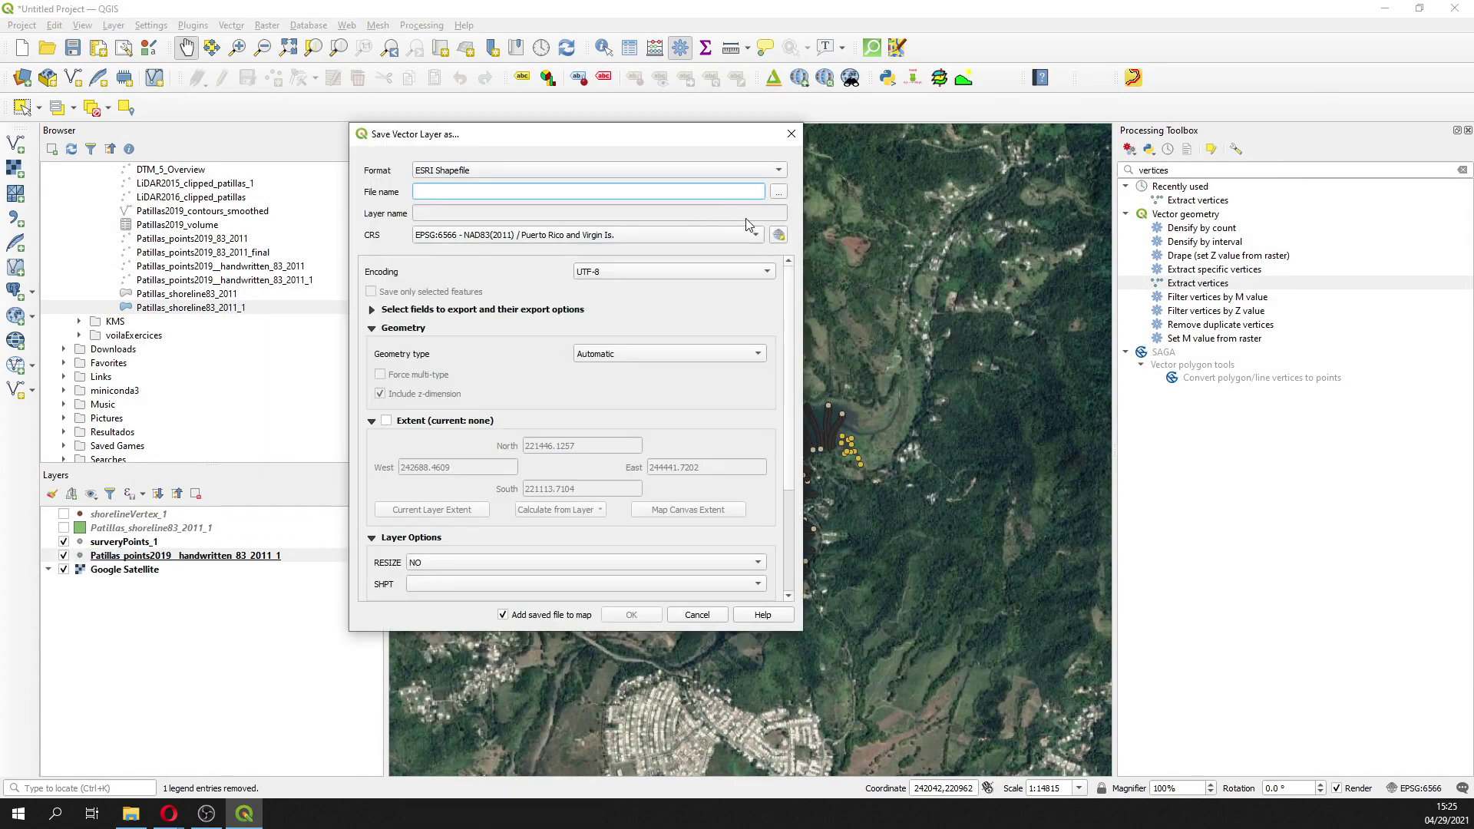
pyautogui.click(779, 191)
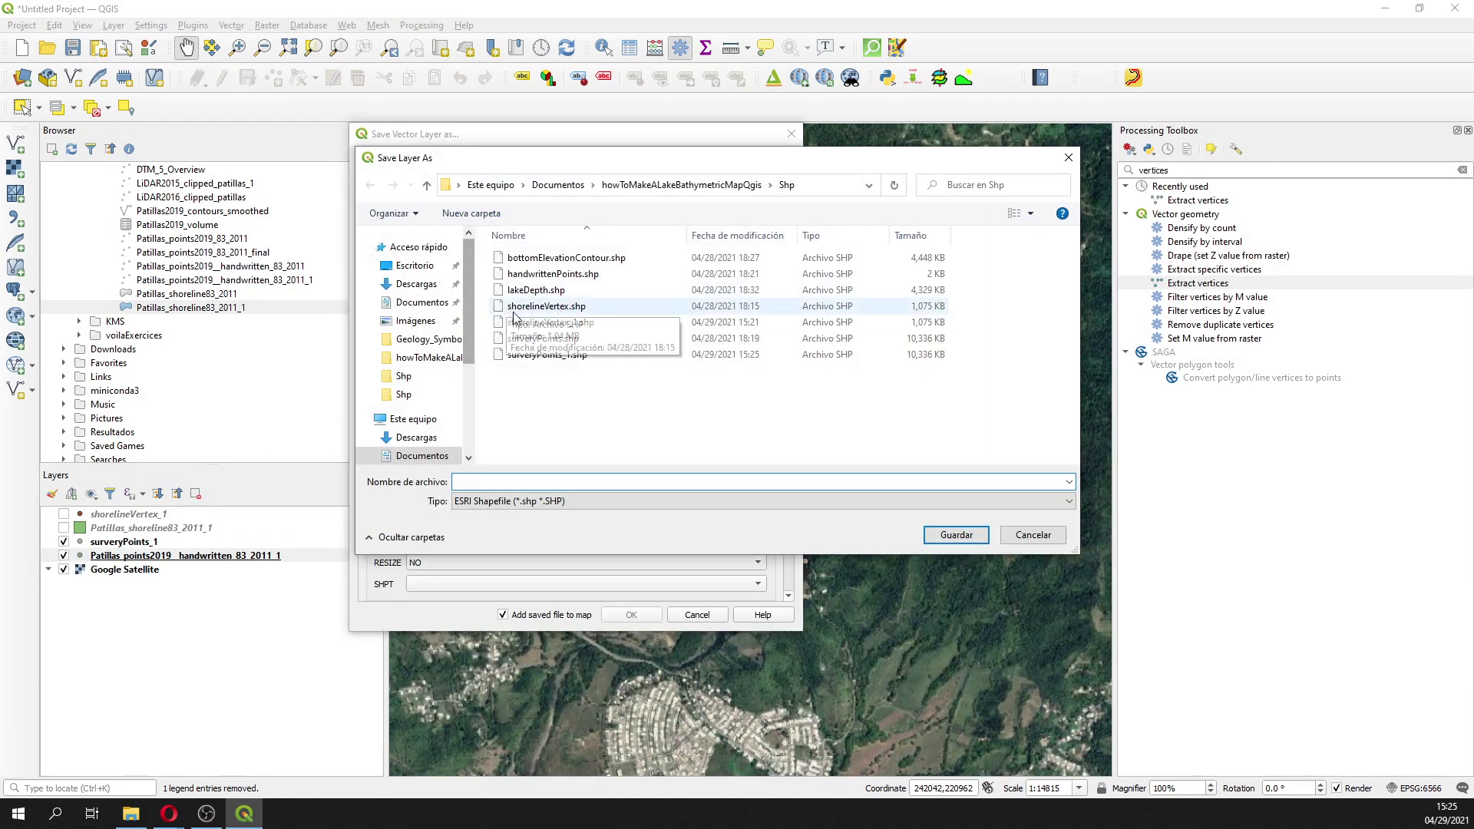
pyautogui.click(543, 276)
pyautogui.doubleClick(530, 482)
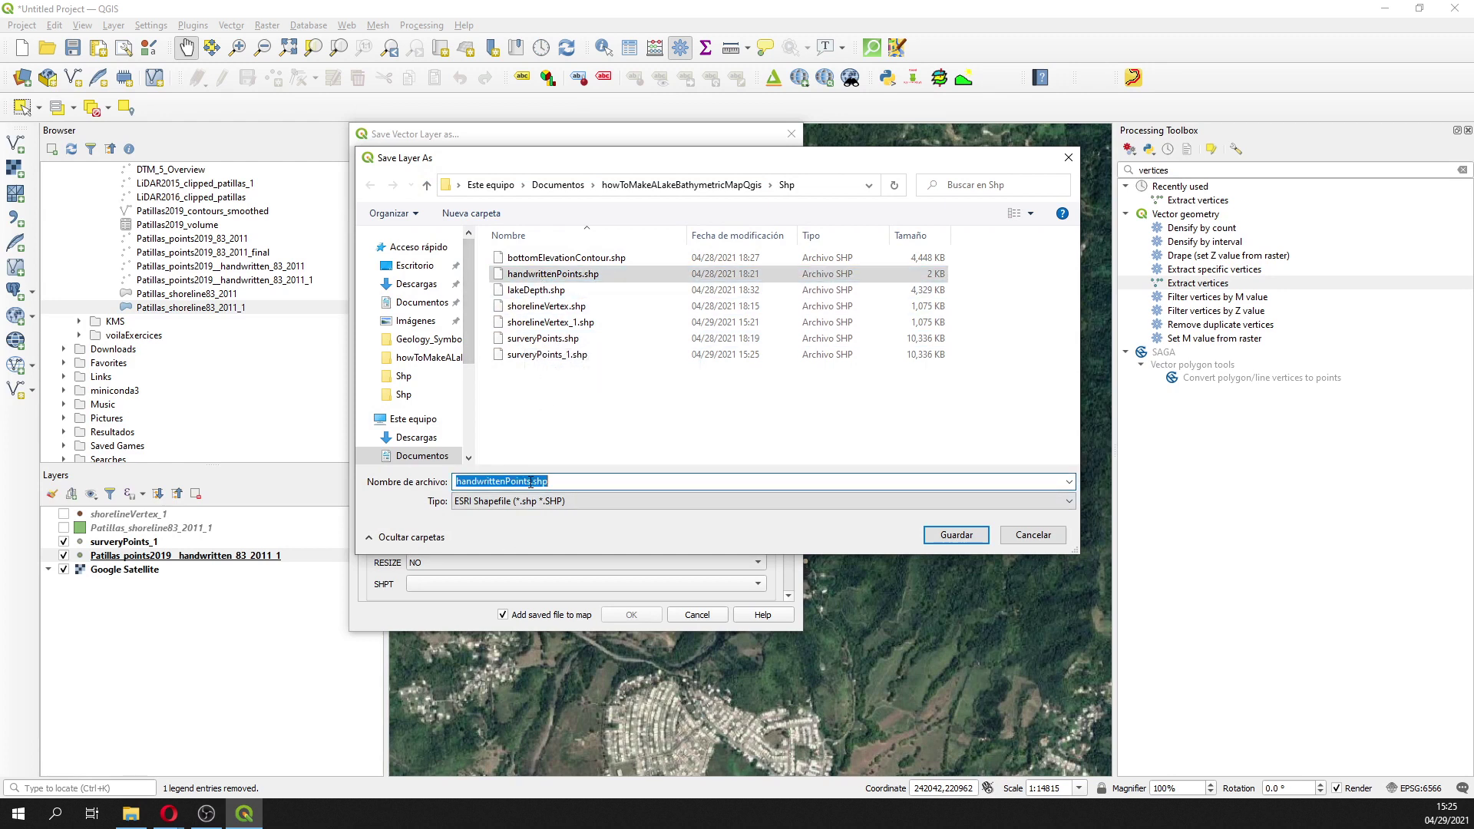
pyautogui.click(529, 483)
pyautogui.write('_1')
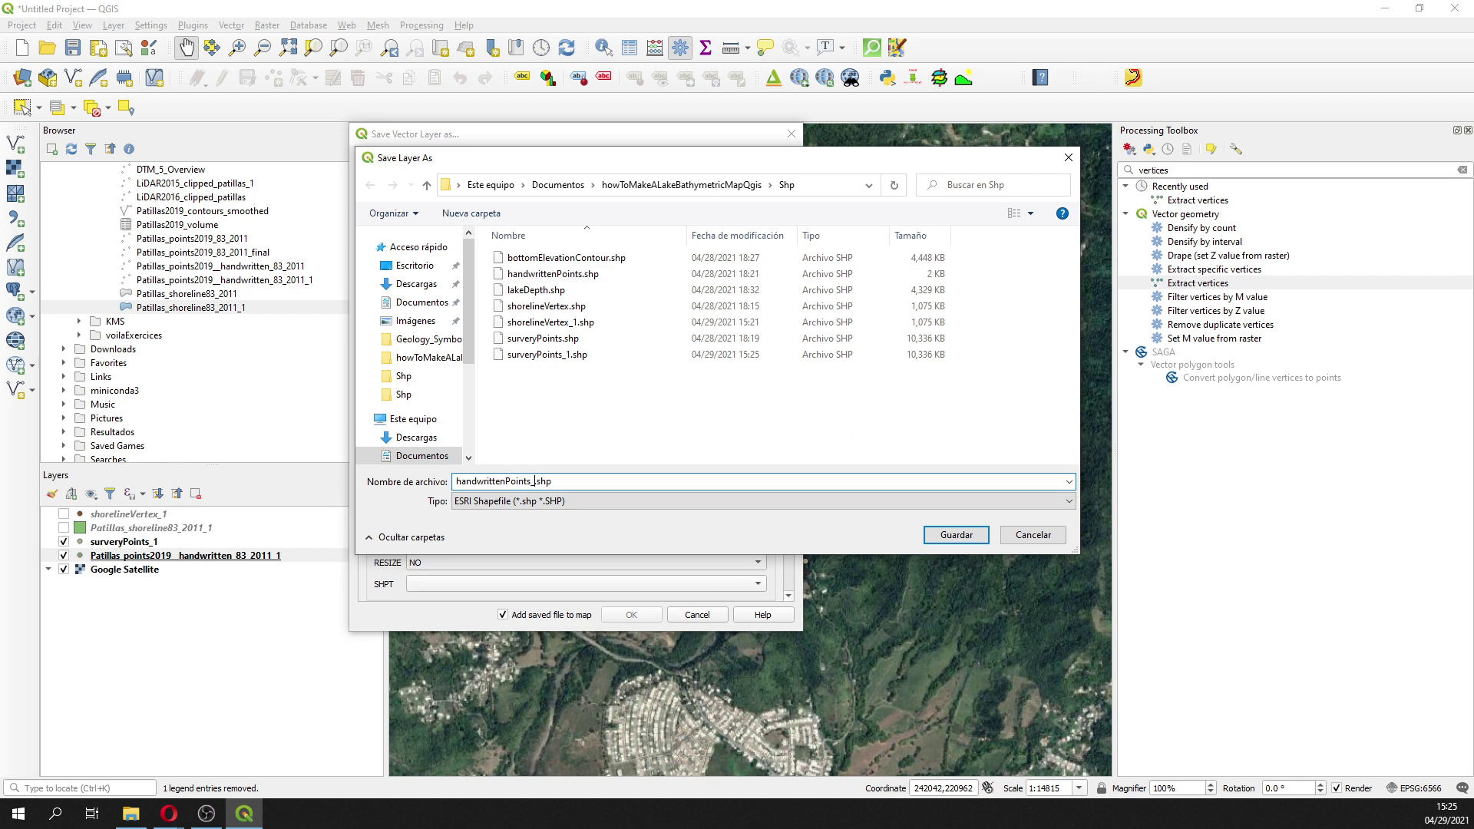
pyautogui.press('Return')
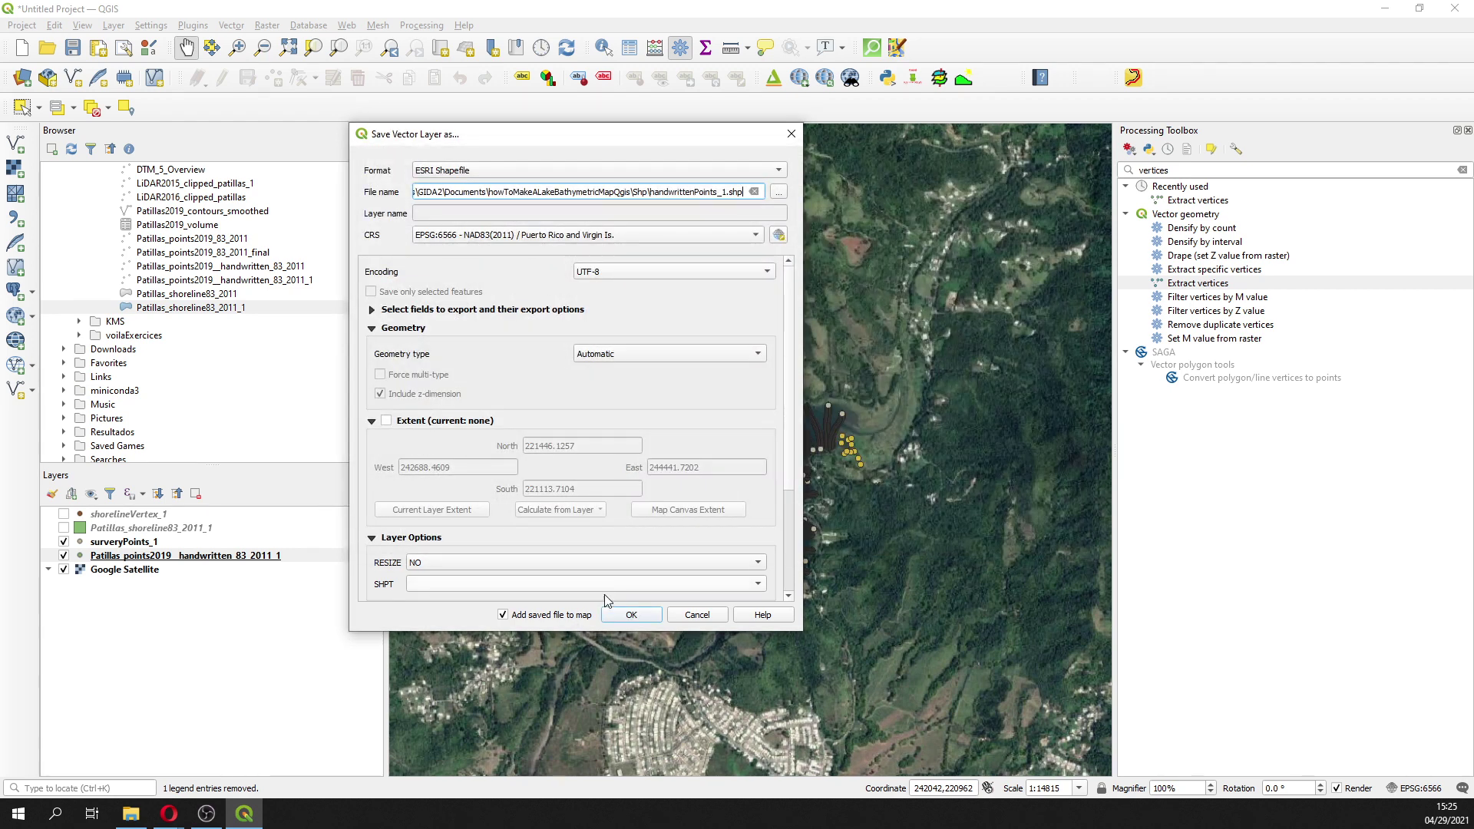
pyautogui.click(621, 618)
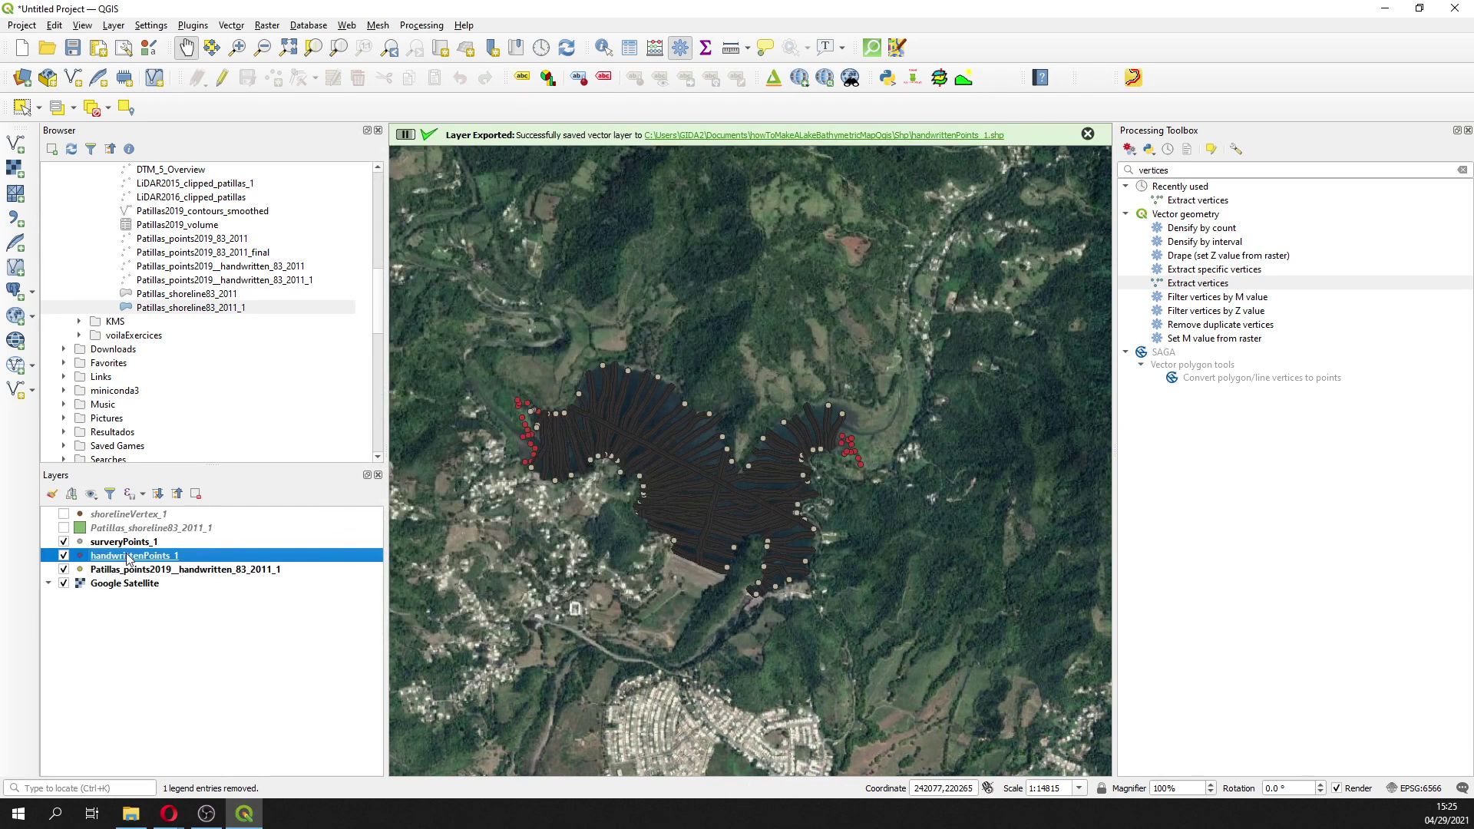
# Step: Enable editing on handwrittenPoints_1 and delete its OBJECTID, Point_Id, East and North fields, keeping only PRVD02_m
pyautogui.rightClick(127, 558)
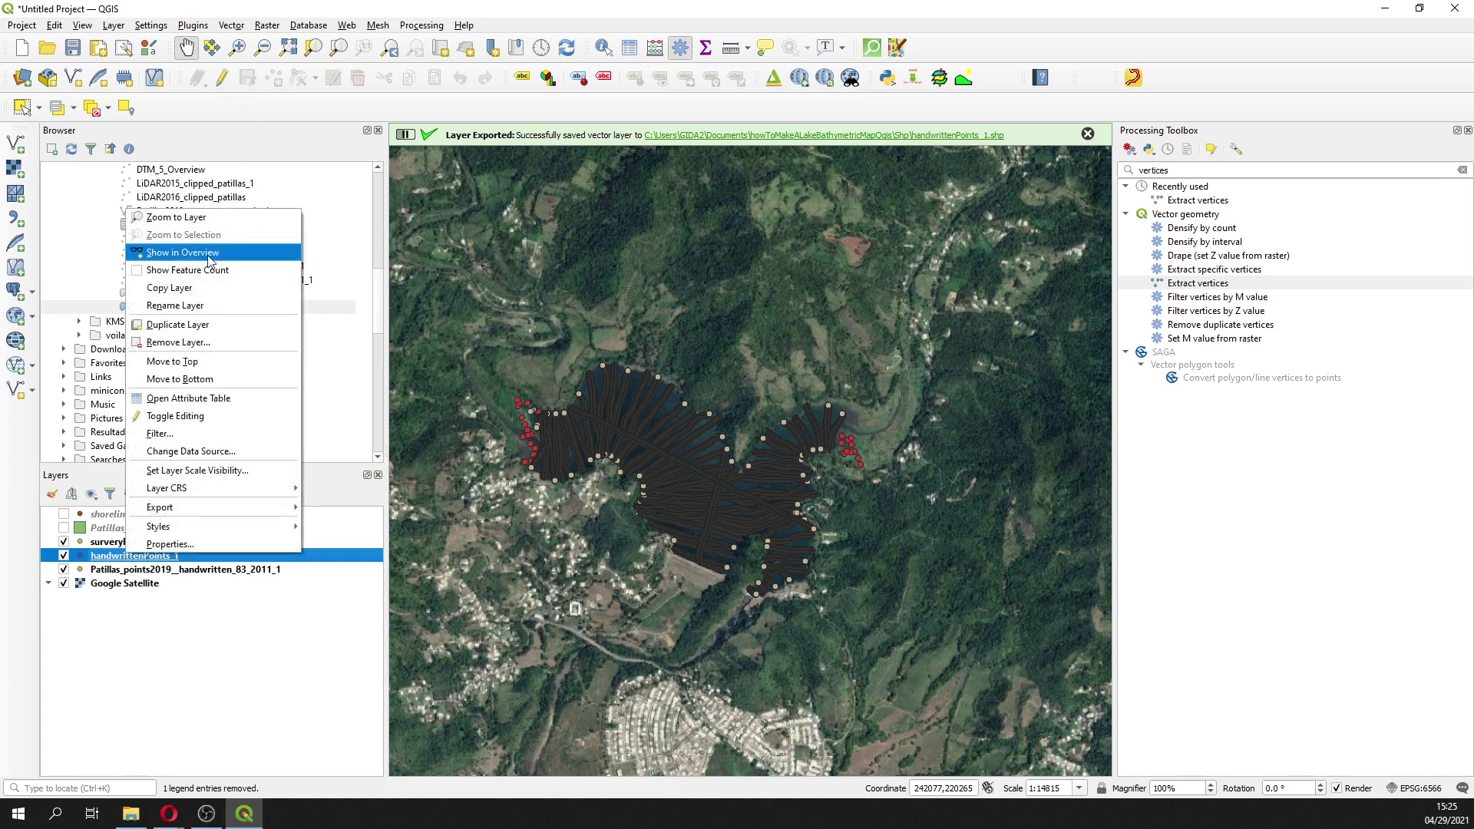
pyautogui.click(188, 399)
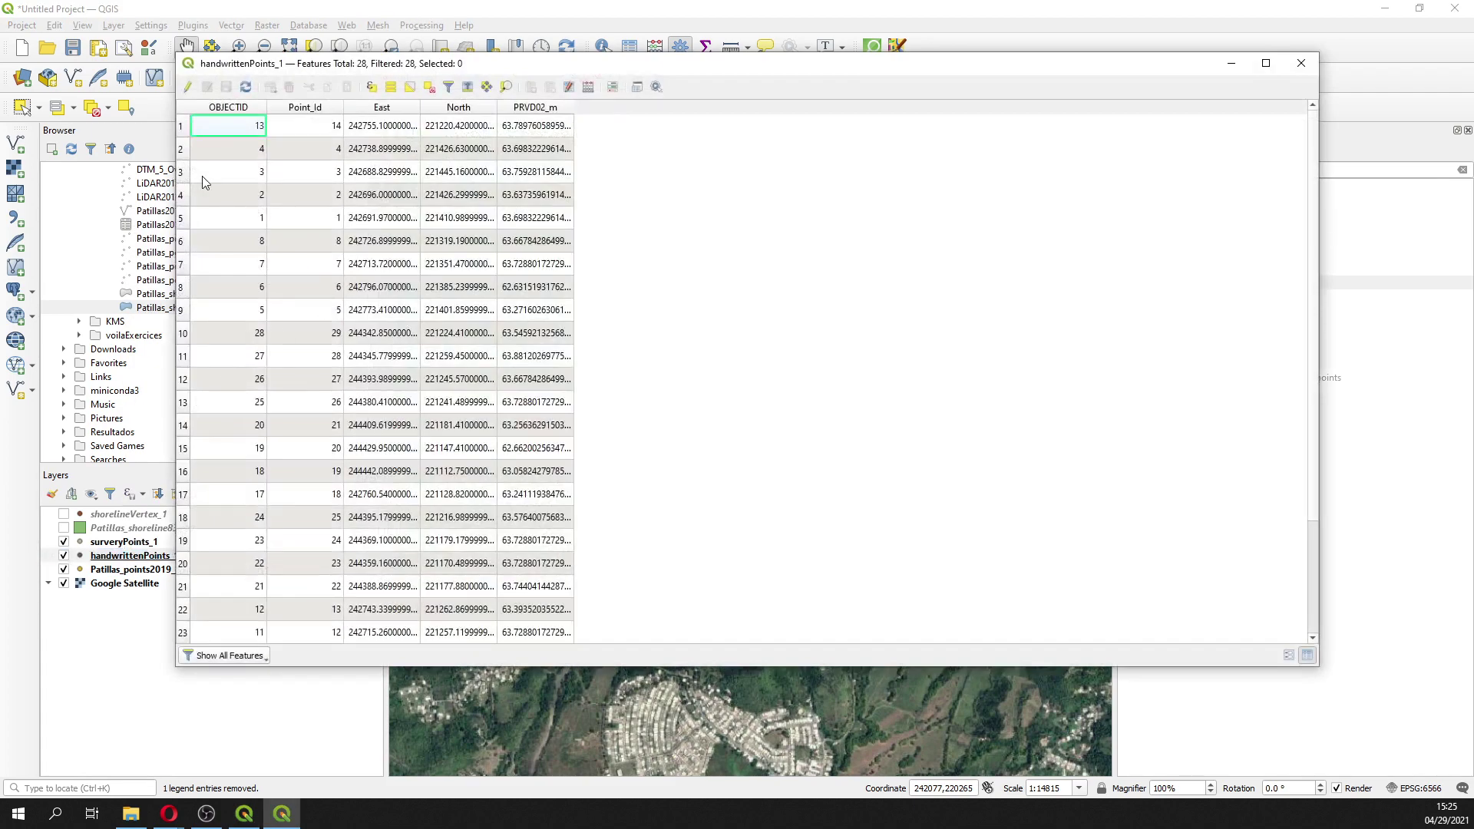
pyautogui.click(188, 87)
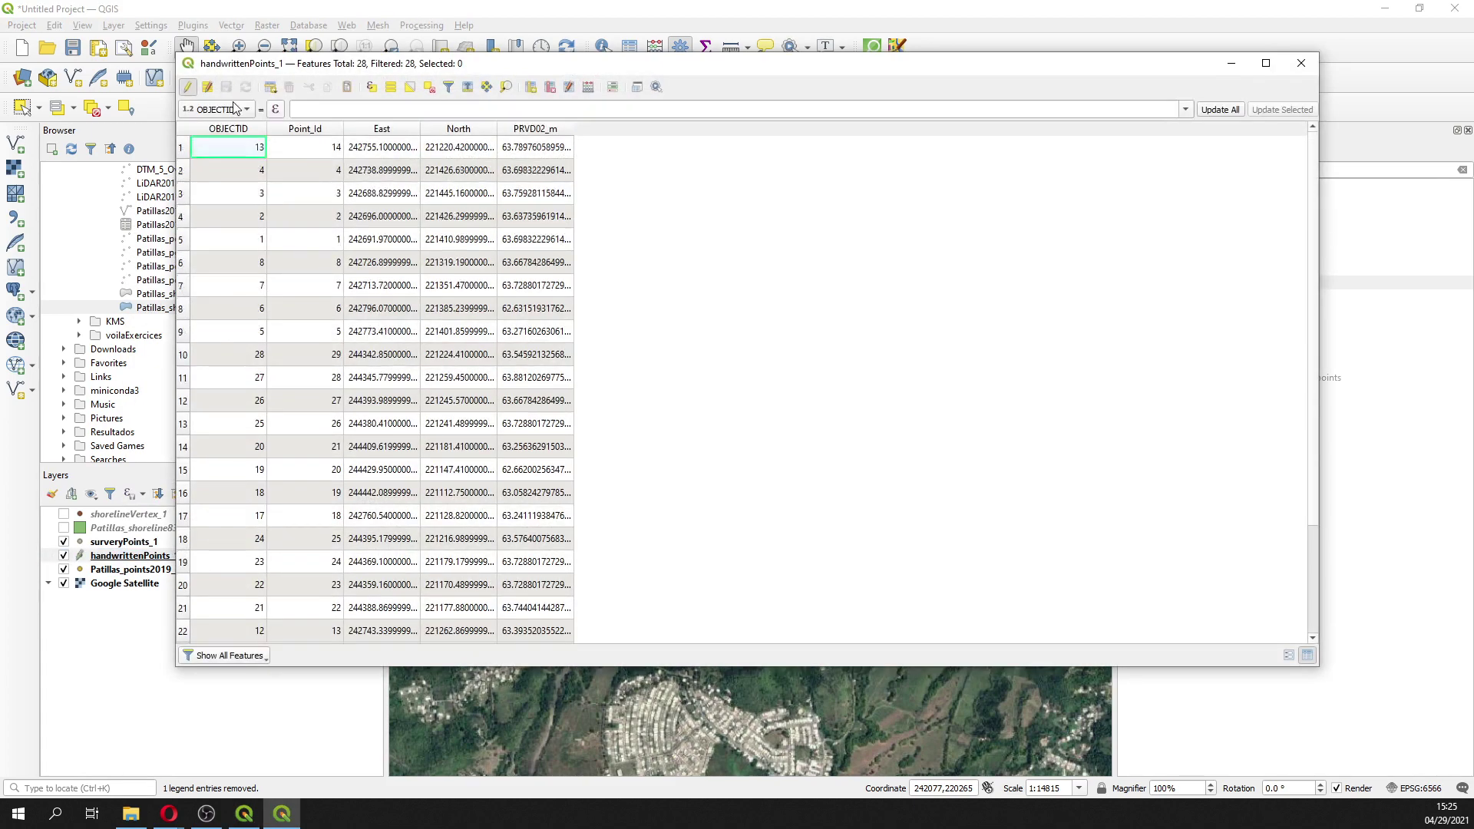
pyautogui.click(550, 87)
pyautogui.click(666, 276)
pyautogui.click(659, 296)
pyautogui.click(642, 315)
pyautogui.click(647, 335)
pyautogui.click(887, 486)
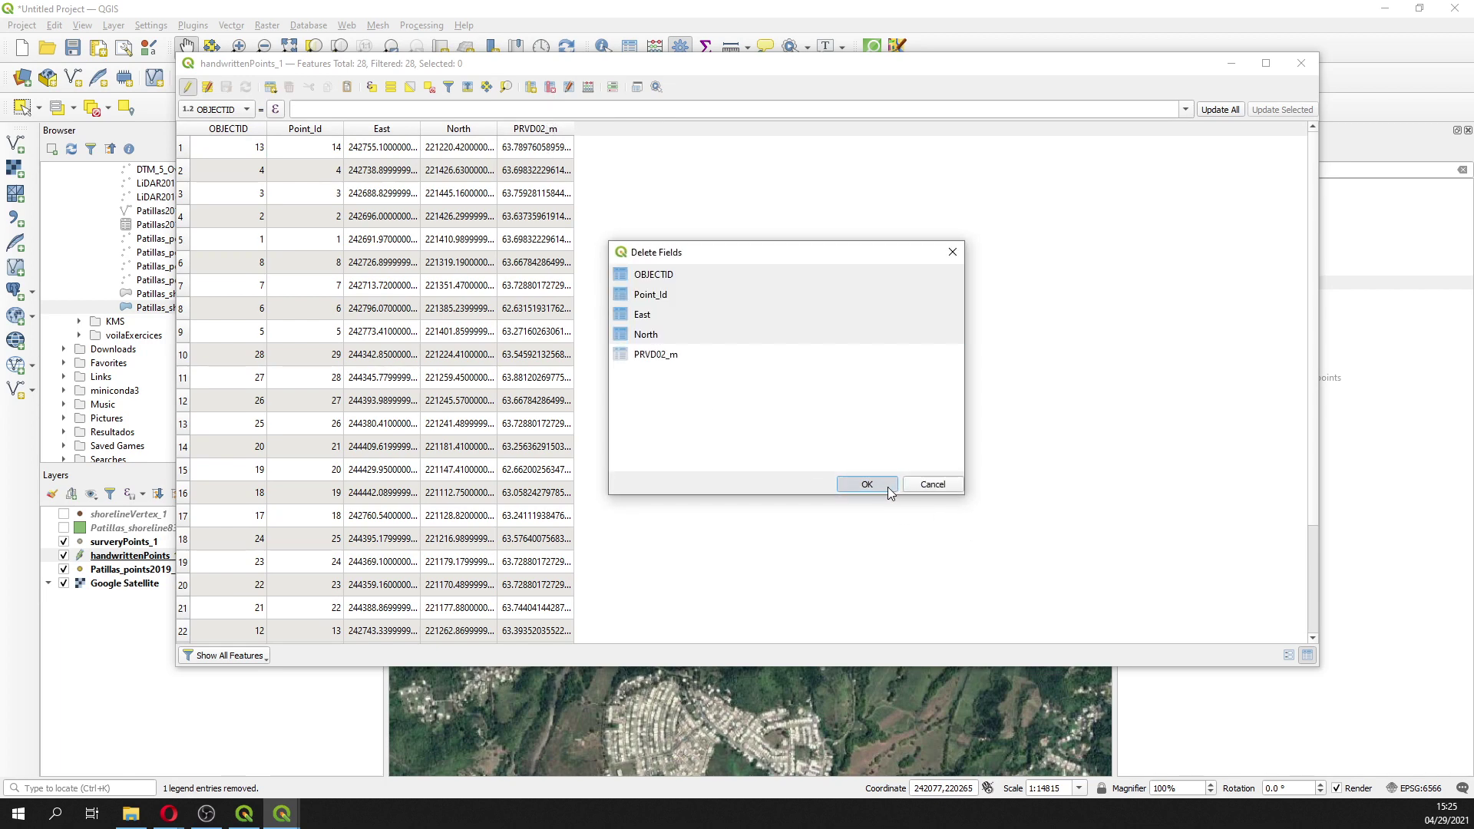
# Step: Define a new decimal number field named Elevation, length 10 and precision 3, in the field calculator for handwrittenPoints_1
pyautogui.click(588, 86)
pyautogui.click(597, 269)
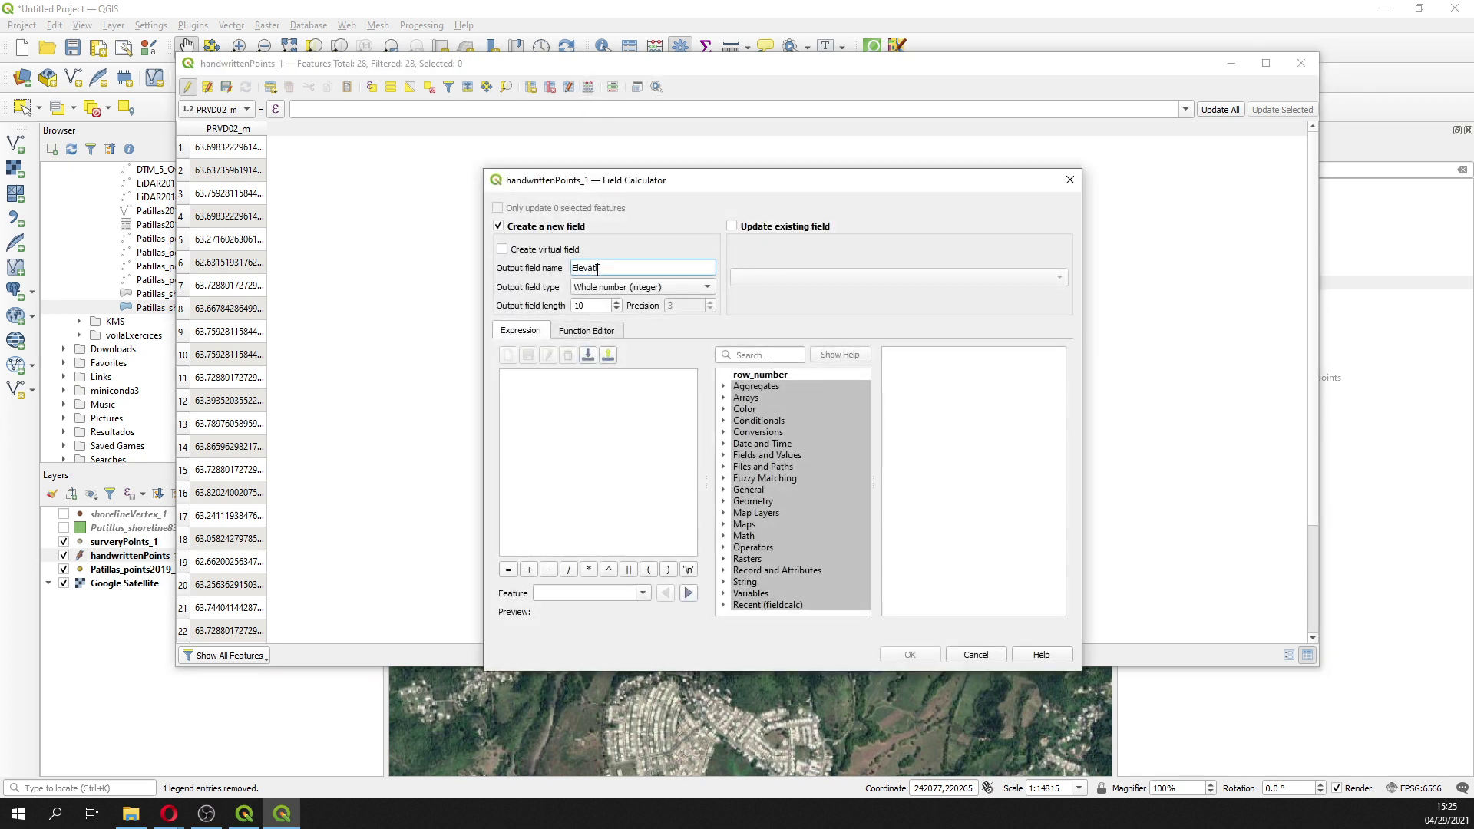
pyautogui.click(631, 285)
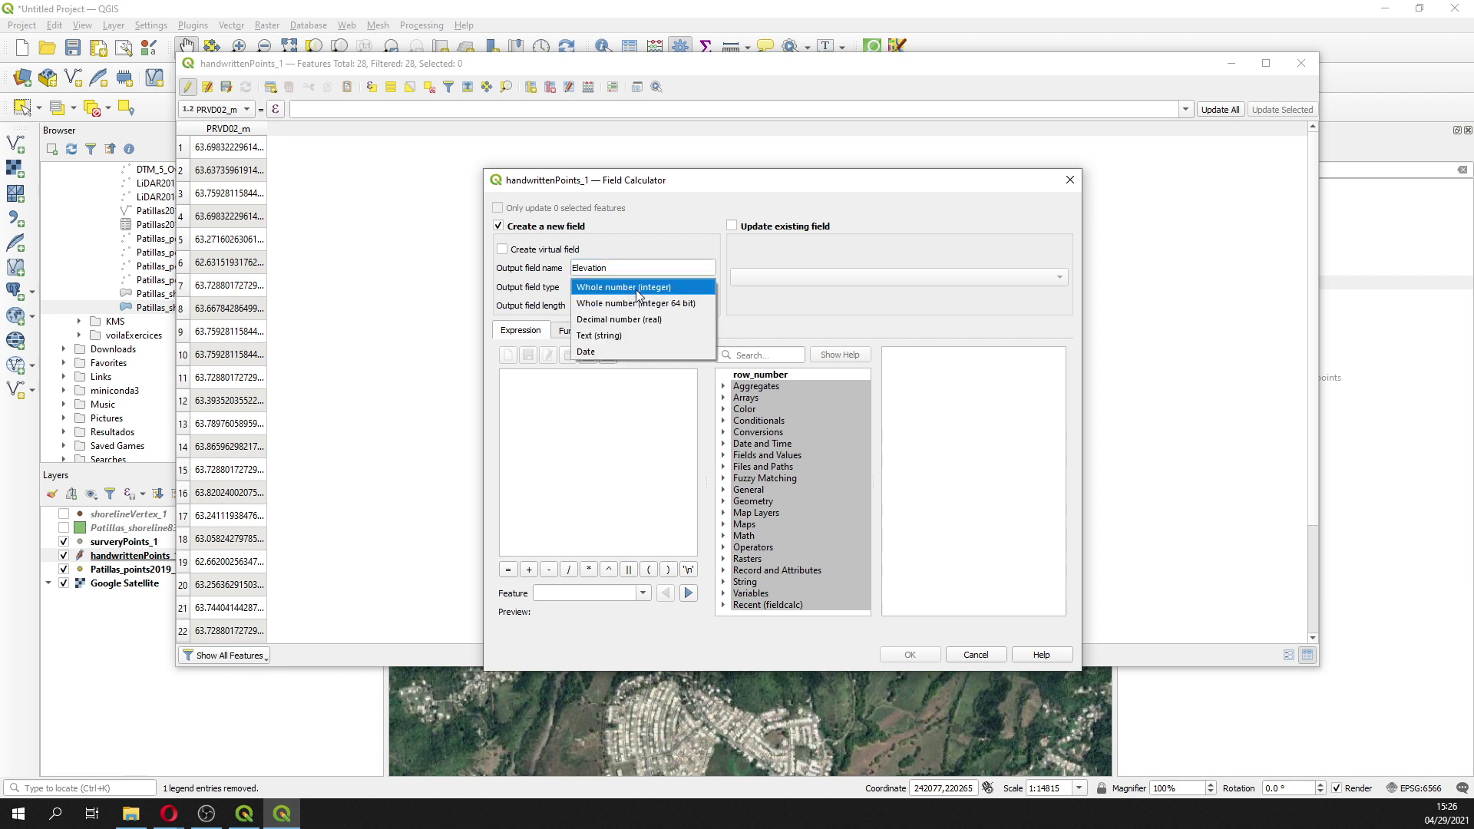
pyautogui.click(635, 320)
# Step: Use "PRVD02_m" as the expression for the new Elevation field and run the calculation
pyautogui.click(615, 417)
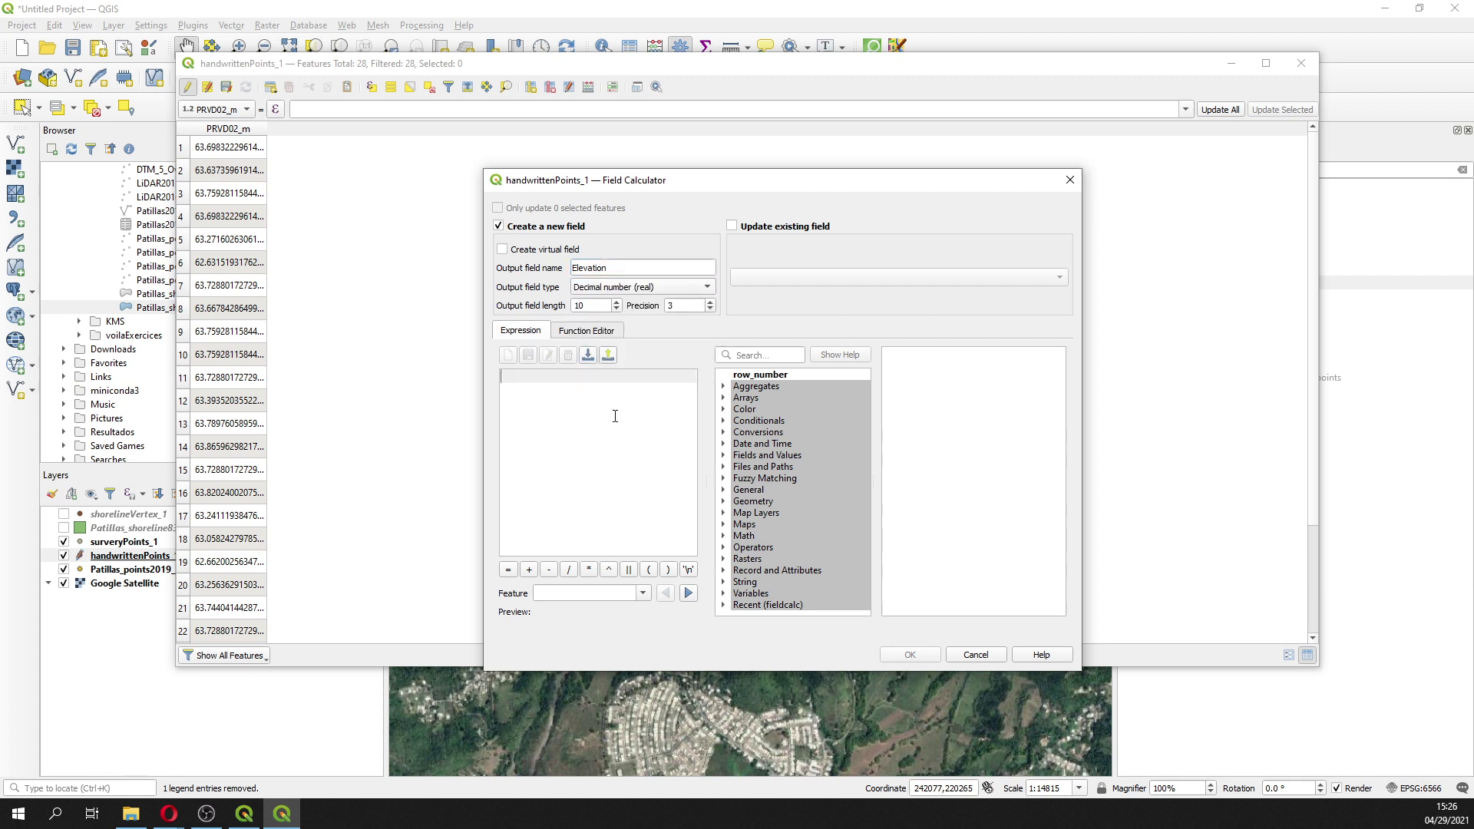
pyautogui.write('E')
pyautogui.write('R')
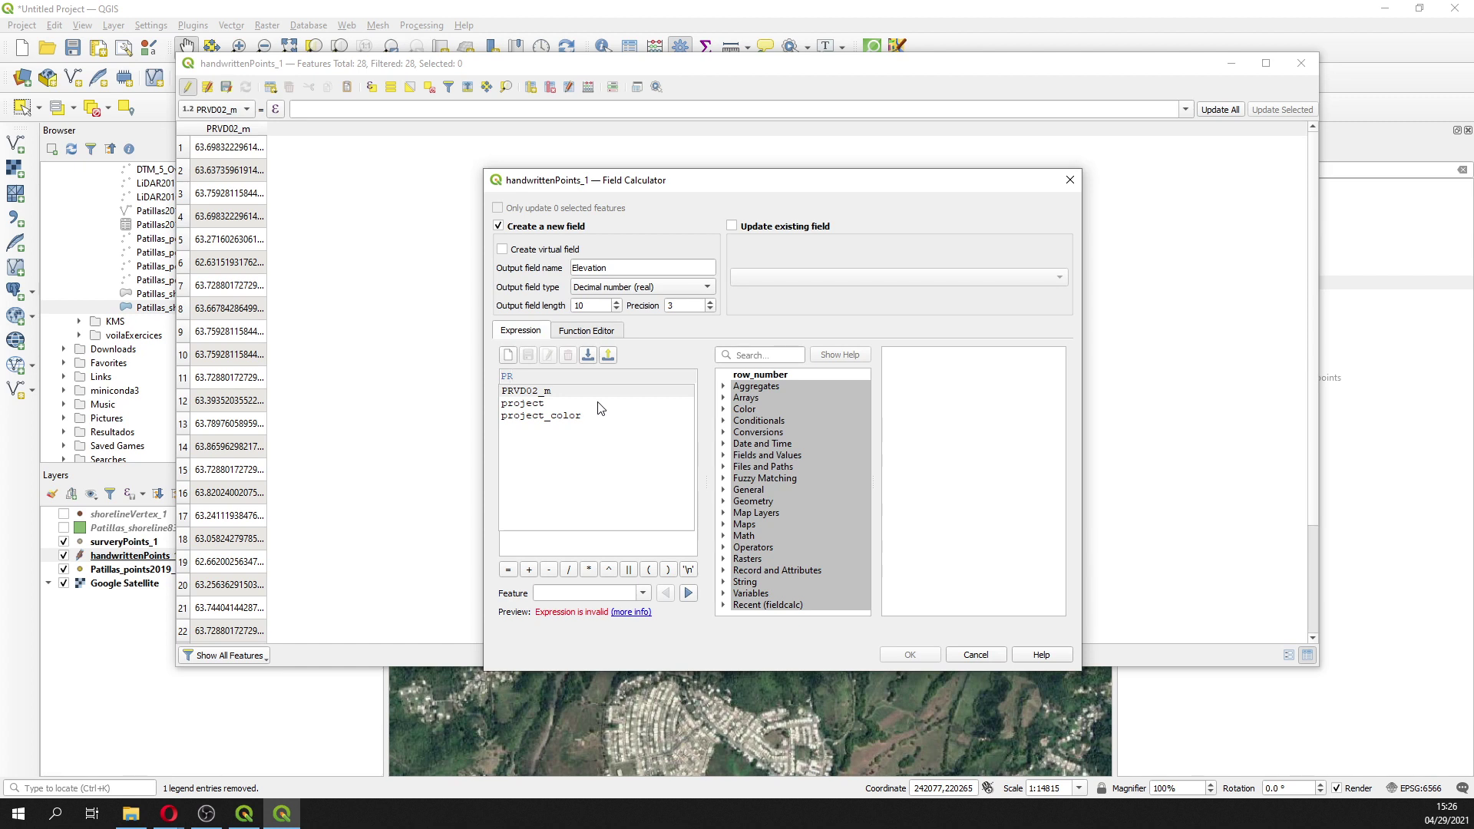
pyautogui.doubleClick(594, 392)
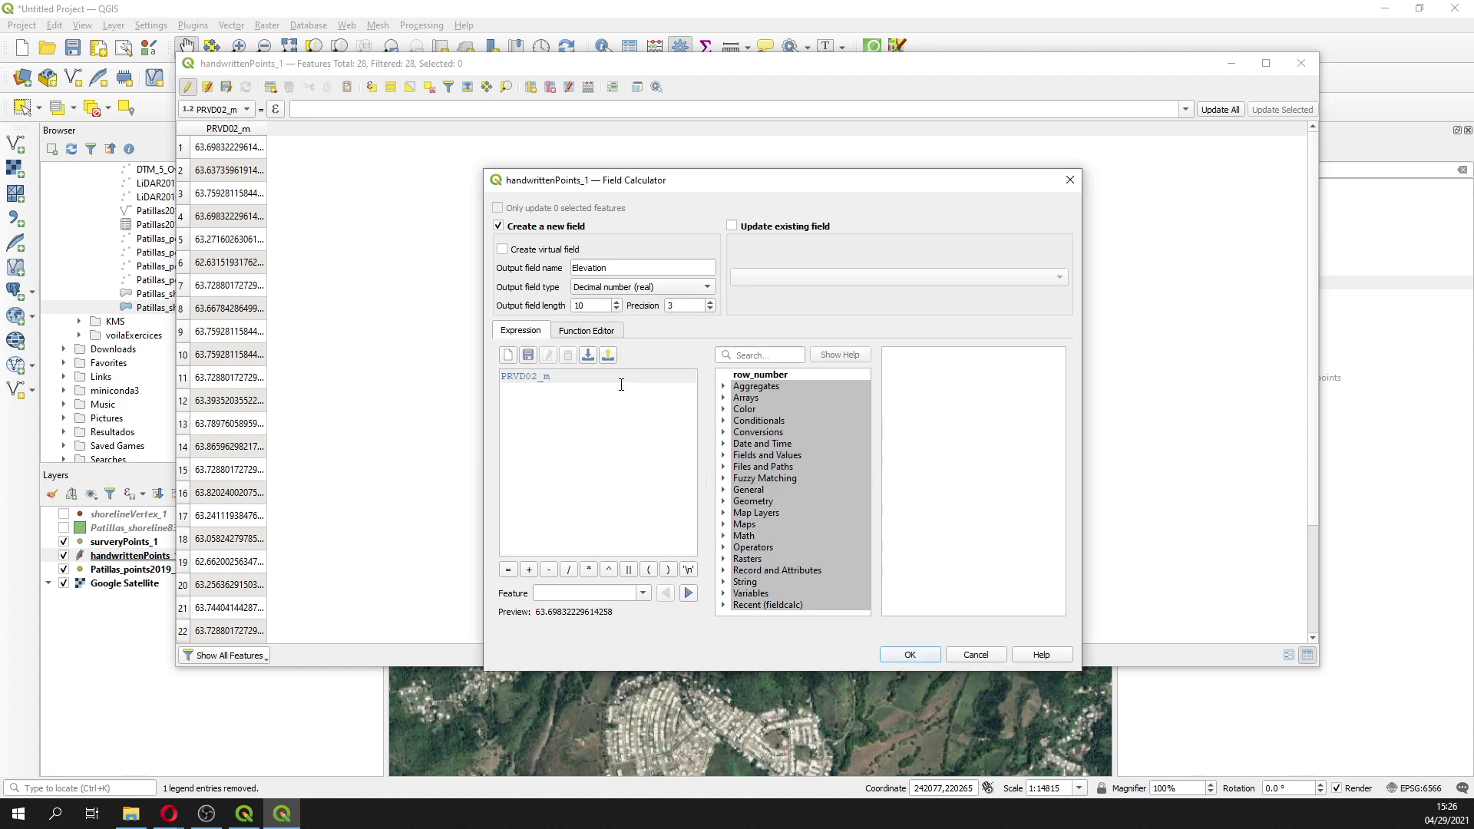
pyautogui.click(771, 361)
pyautogui.write('Pr')
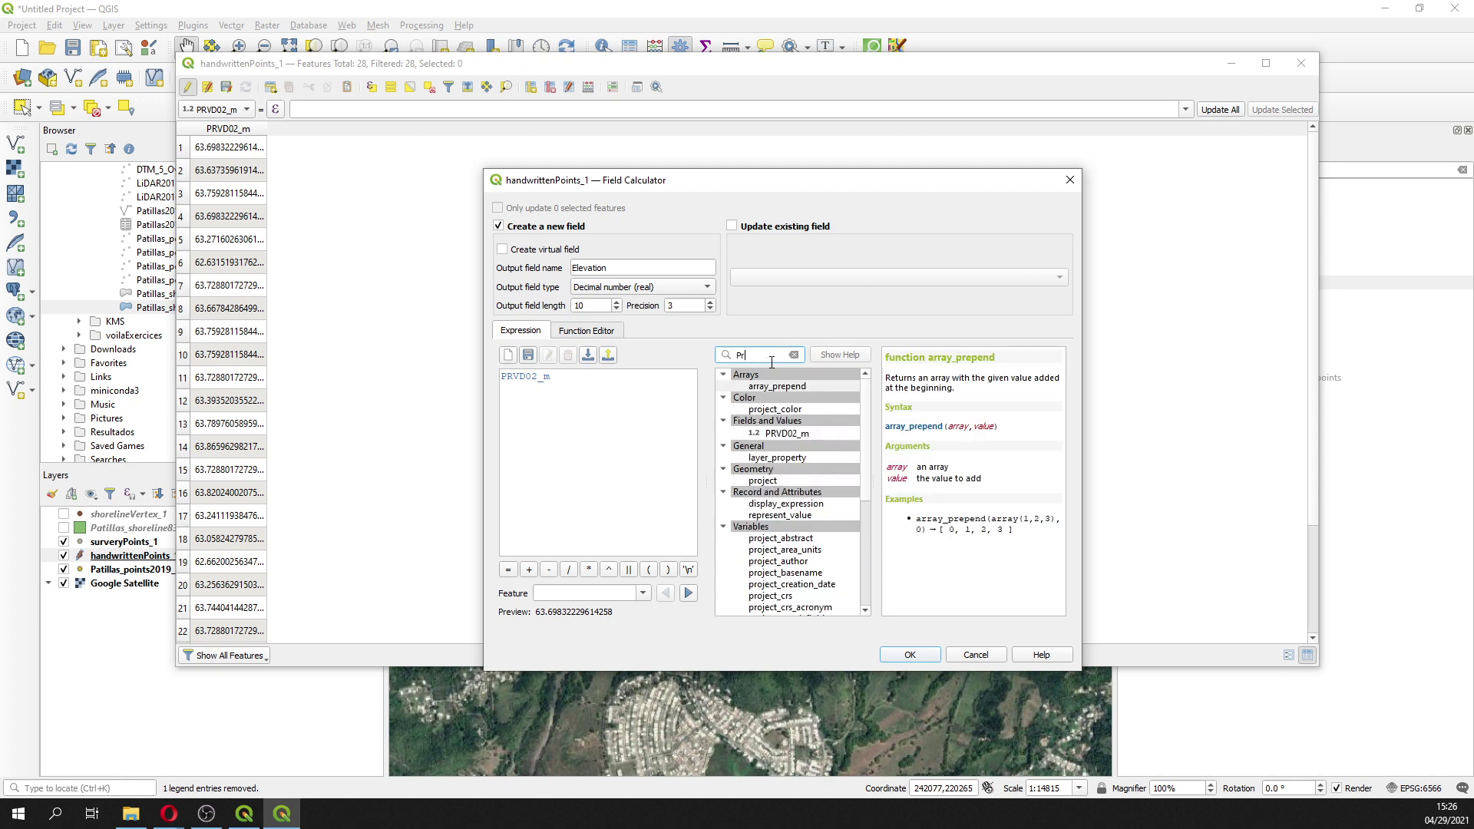
pyautogui.press('BackSpace')
pyautogui.write('RV')
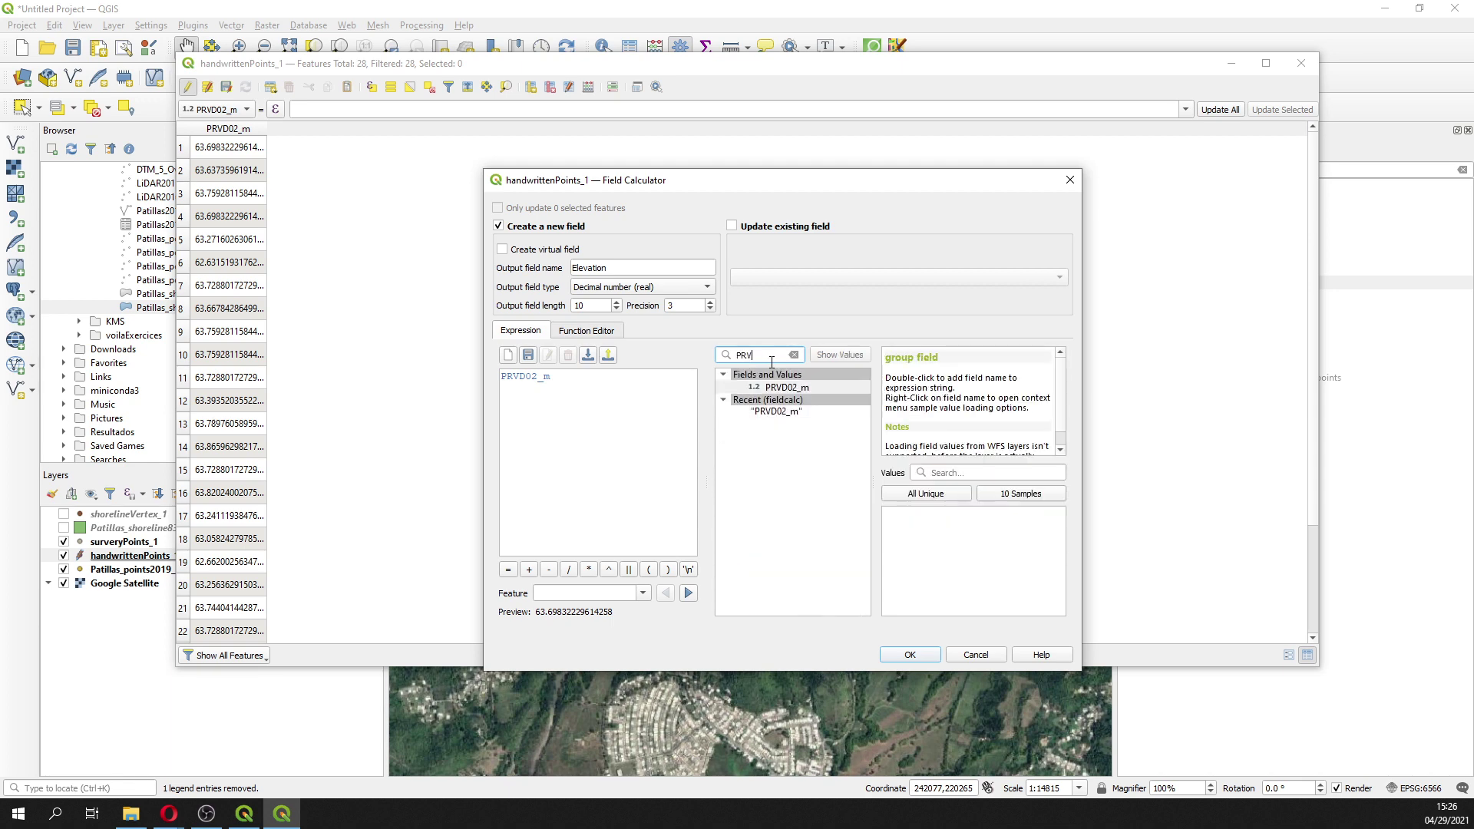
pyautogui.doubleClick(777, 412)
pyautogui.moveTo(558, 372); pyautogui.dragTo(500, 376)
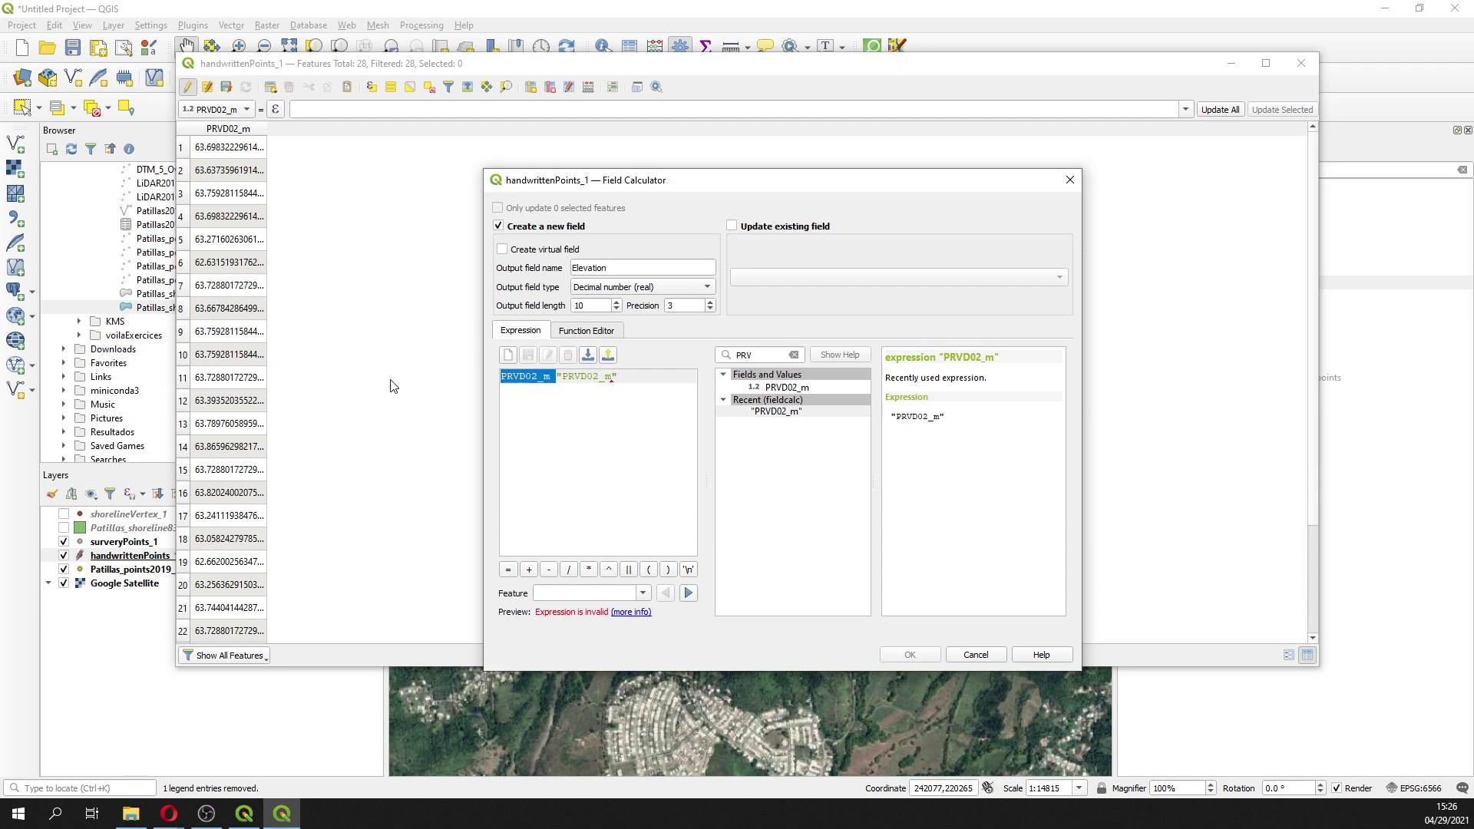
pyautogui.press('BackSpace')
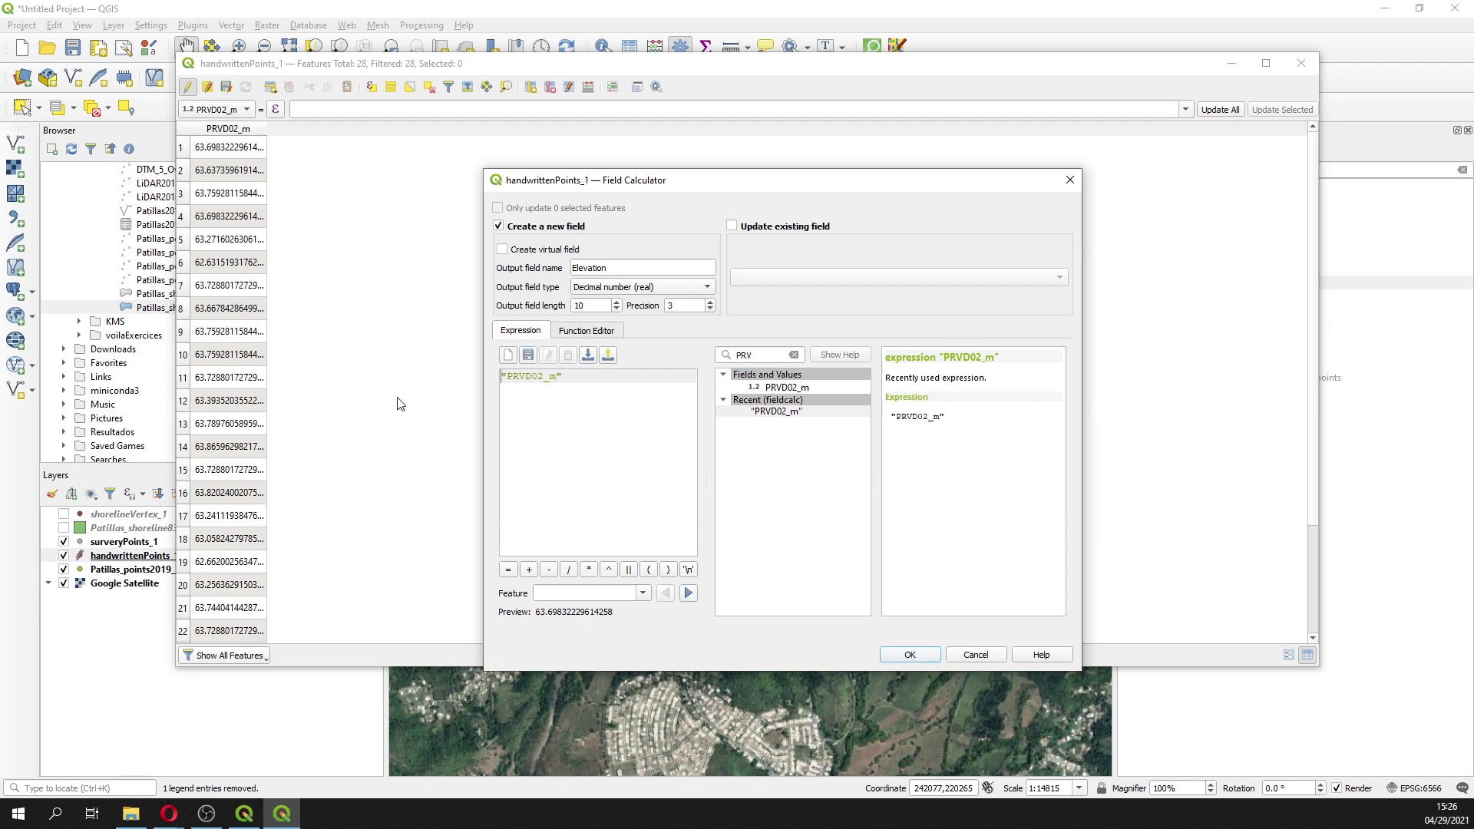
pyautogui.click(910, 654)
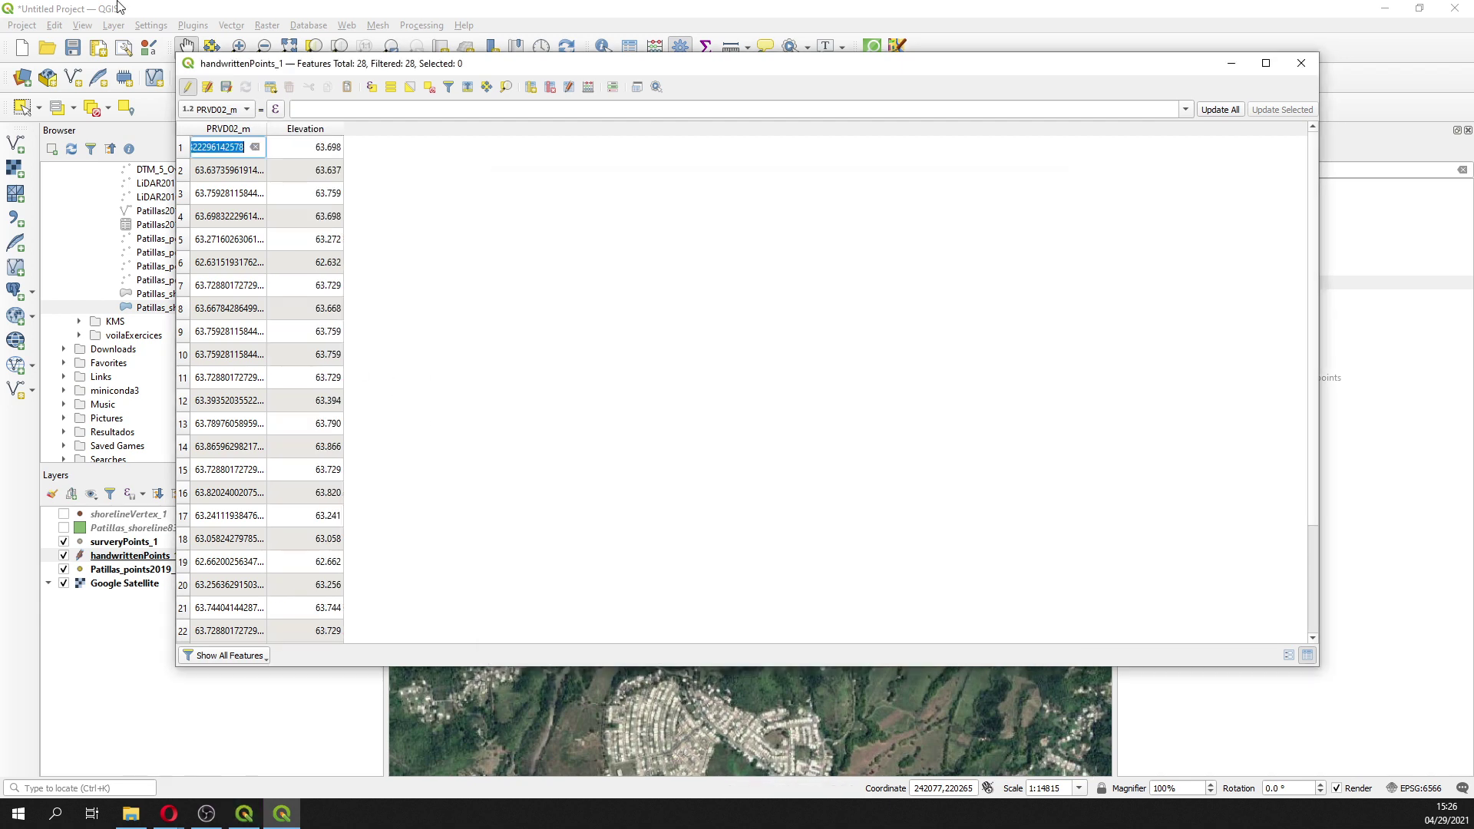
# Step: Delete the PRVD02_m field from handwrittenPoints_1, save the layer edits and close the attribute table
pyautogui.click(550, 87)
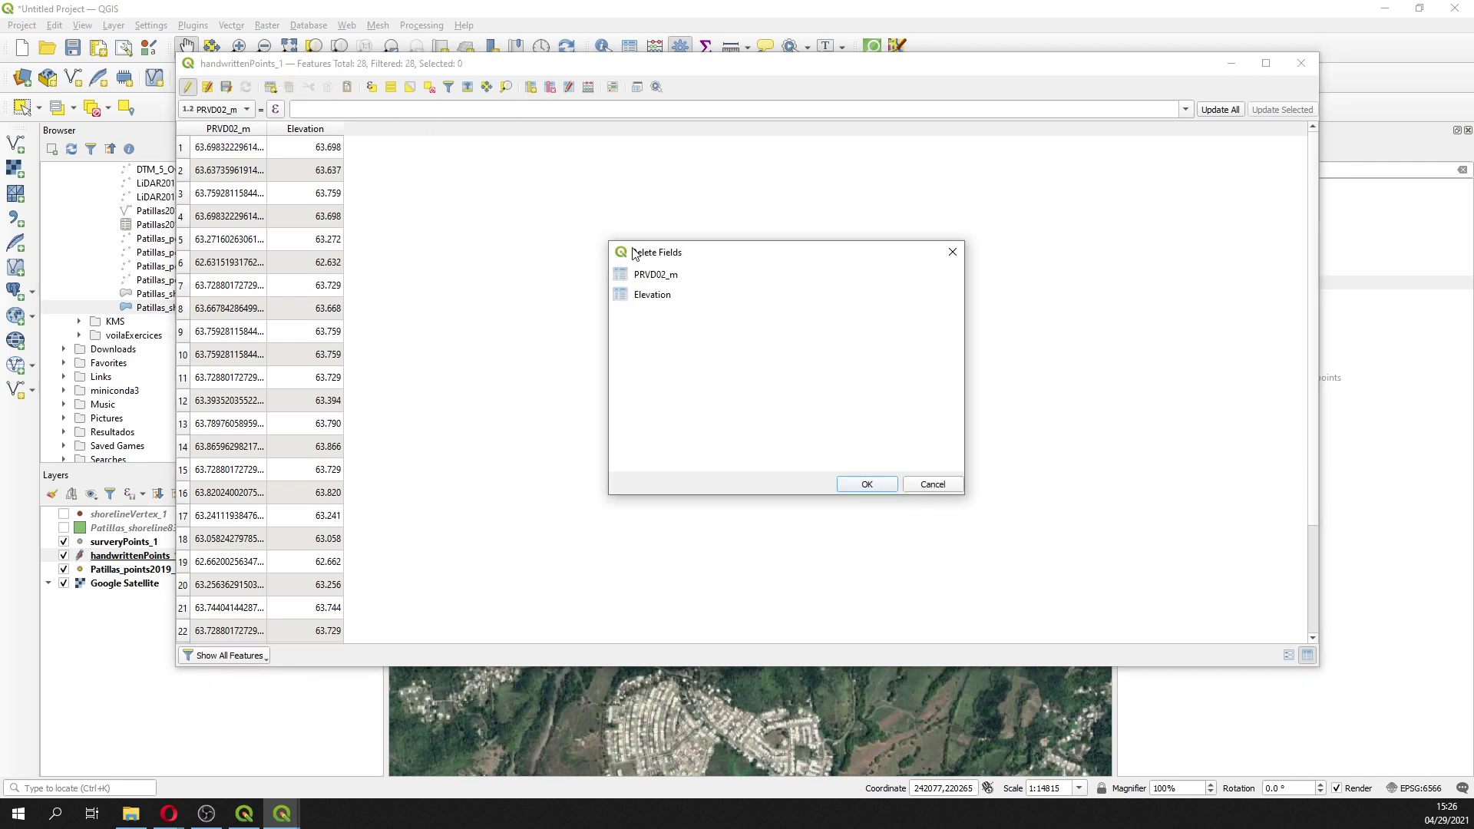
pyautogui.click(673, 277)
pyautogui.click(877, 484)
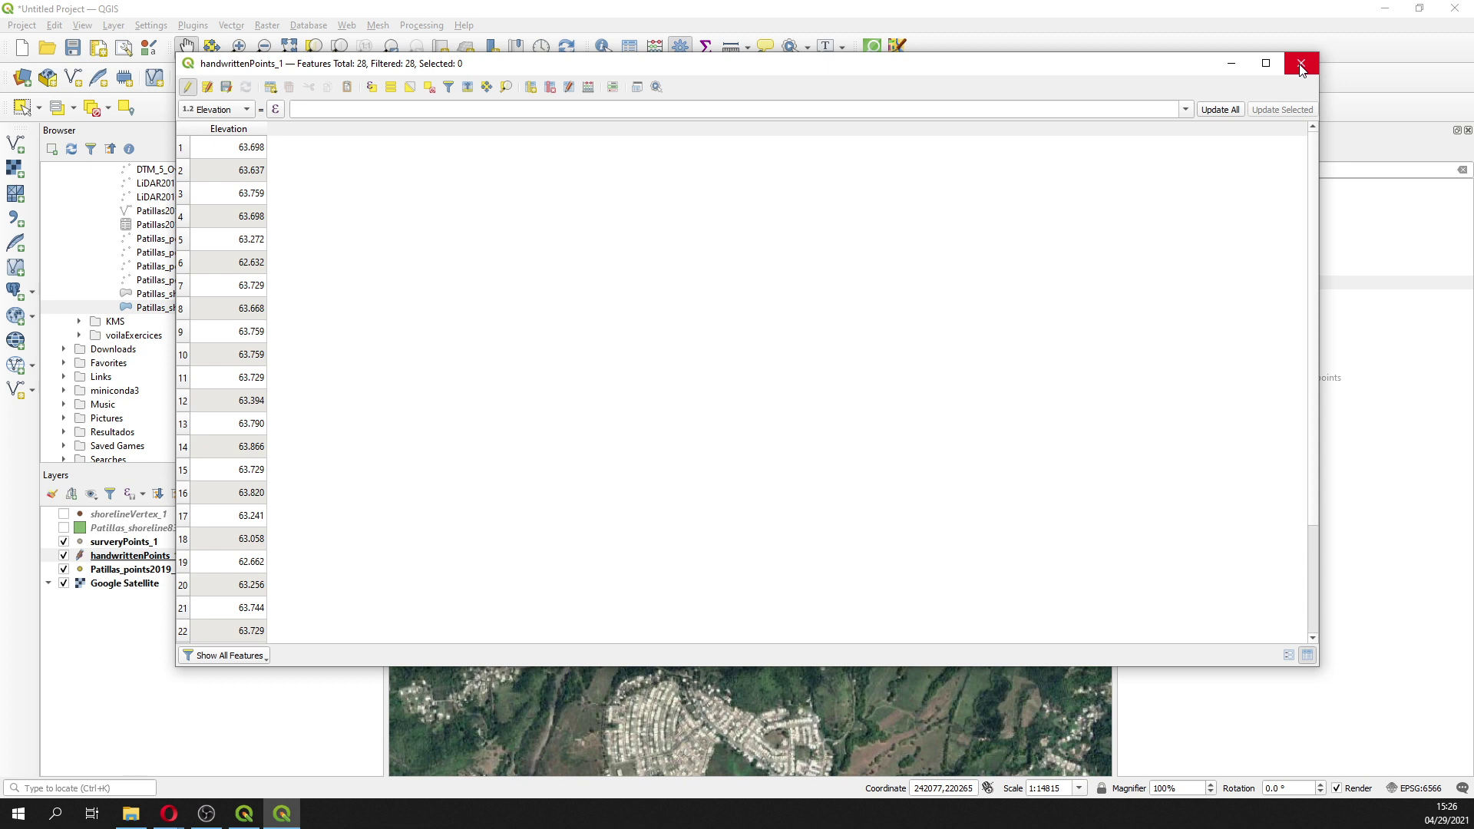
pyautogui.click(189, 88)
pyautogui.click(717, 413)
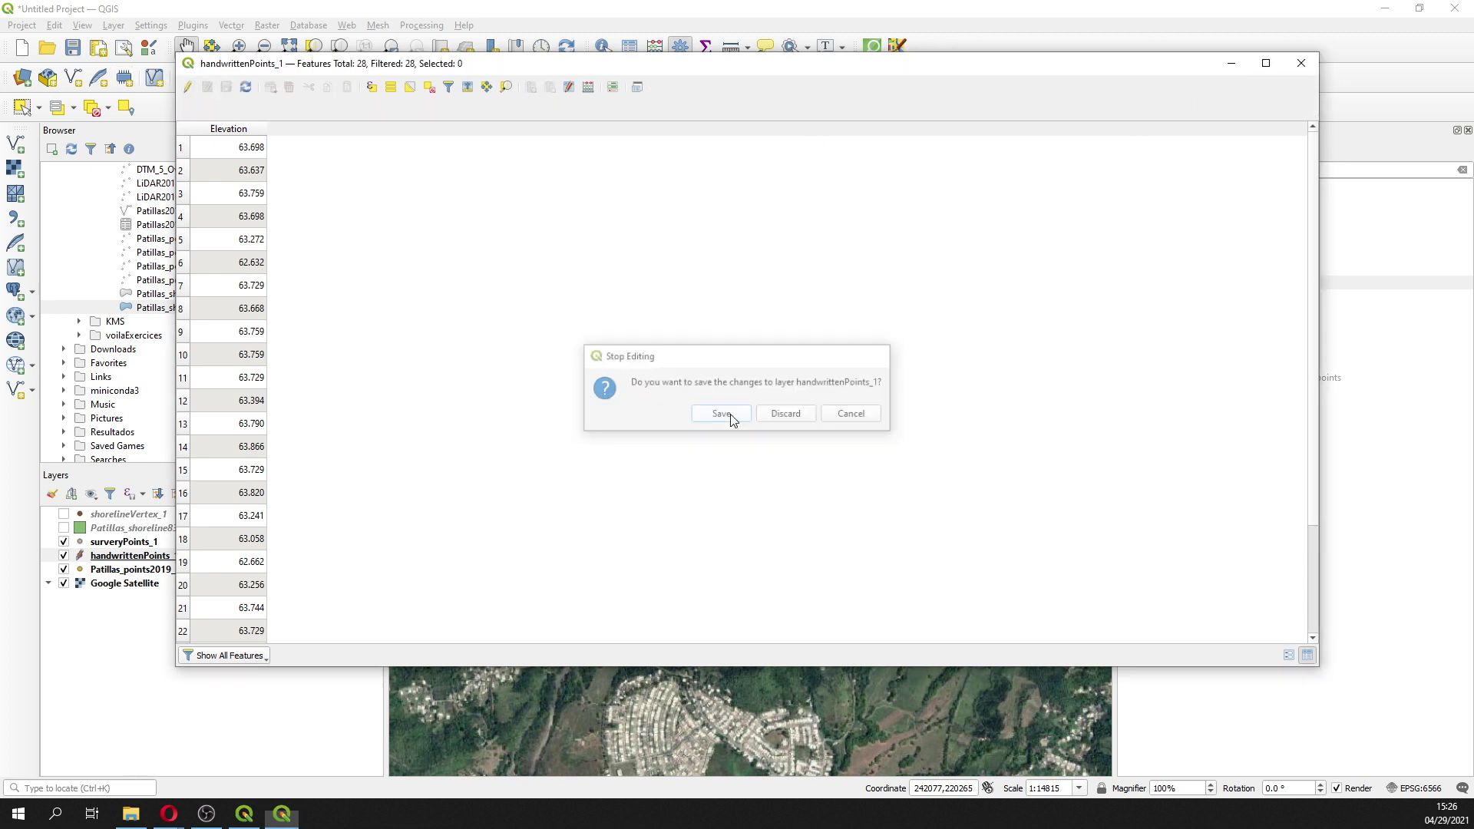
pyautogui.click(1301, 63)
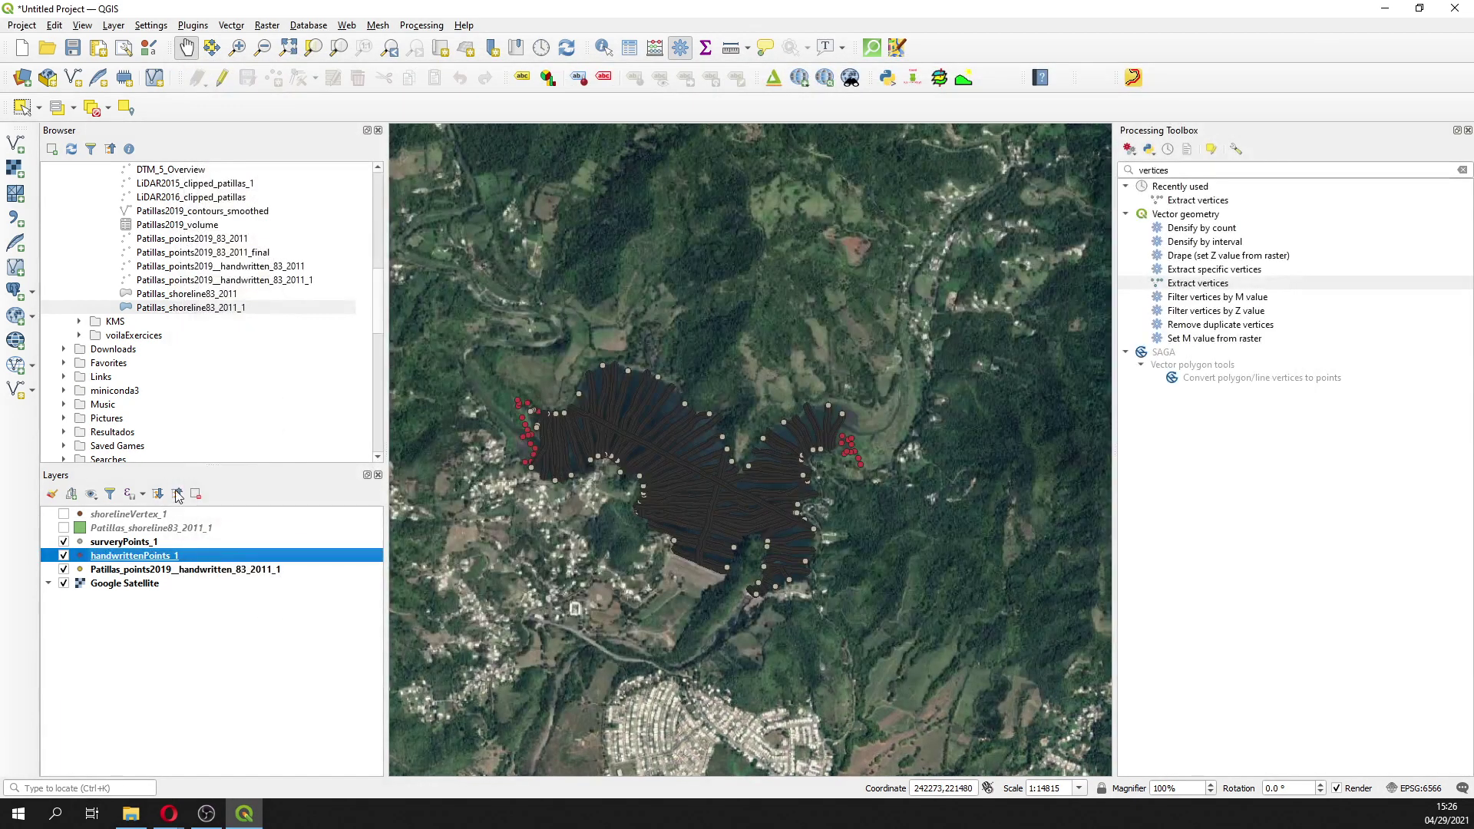
# Step: Remove the original Patillas_points2019__handwritten_83_2011_1 layer from the project
pyautogui.click(112, 570)
pyautogui.rightClick(112, 571)
pyautogui.click(163, 376)
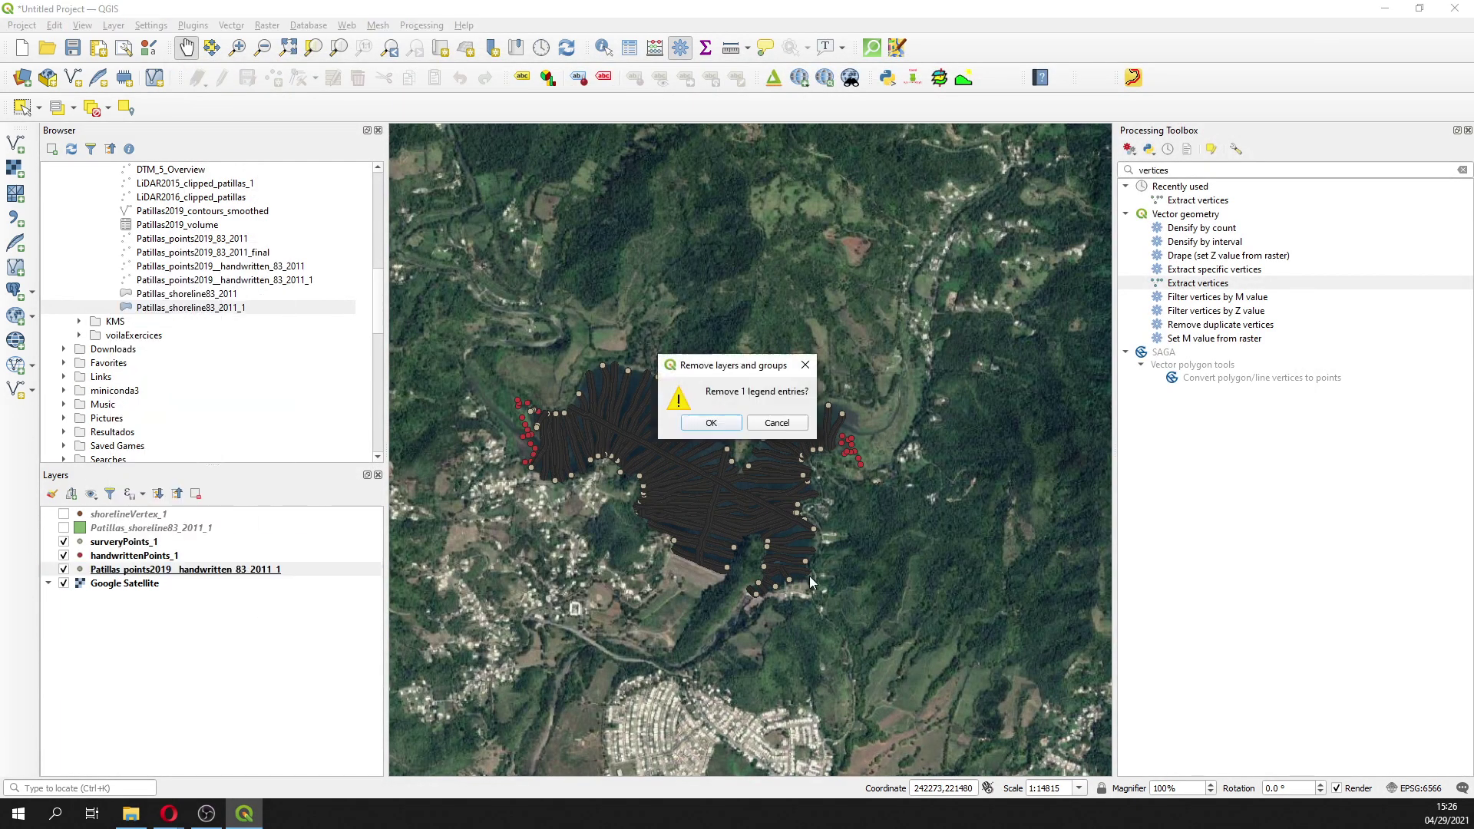
pyautogui.click(714, 421)
# Step: Search the Processing Toolbox for merge tools
pyautogui.click(1160, 170)
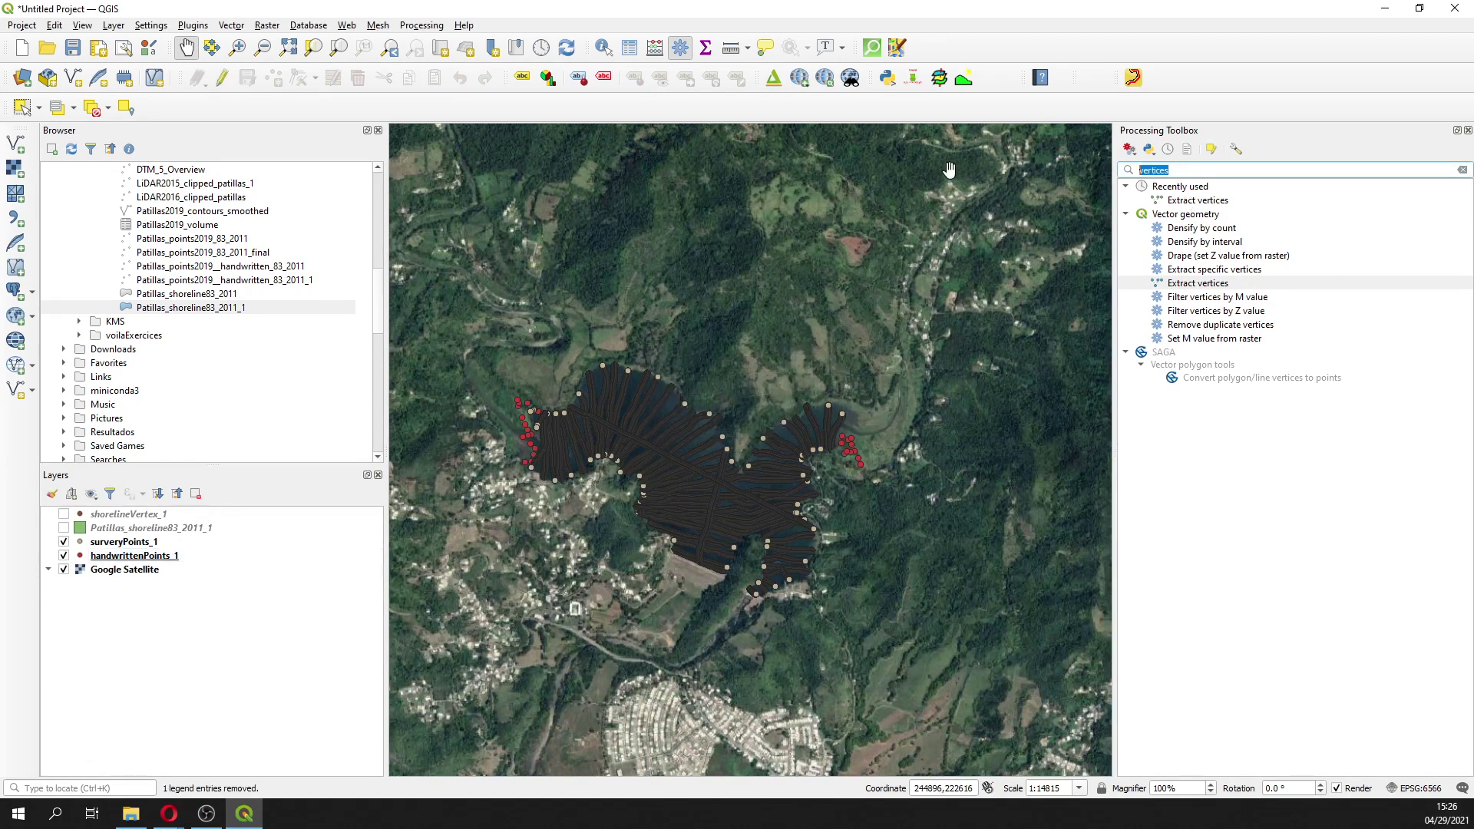
pyautogui.write('merge')
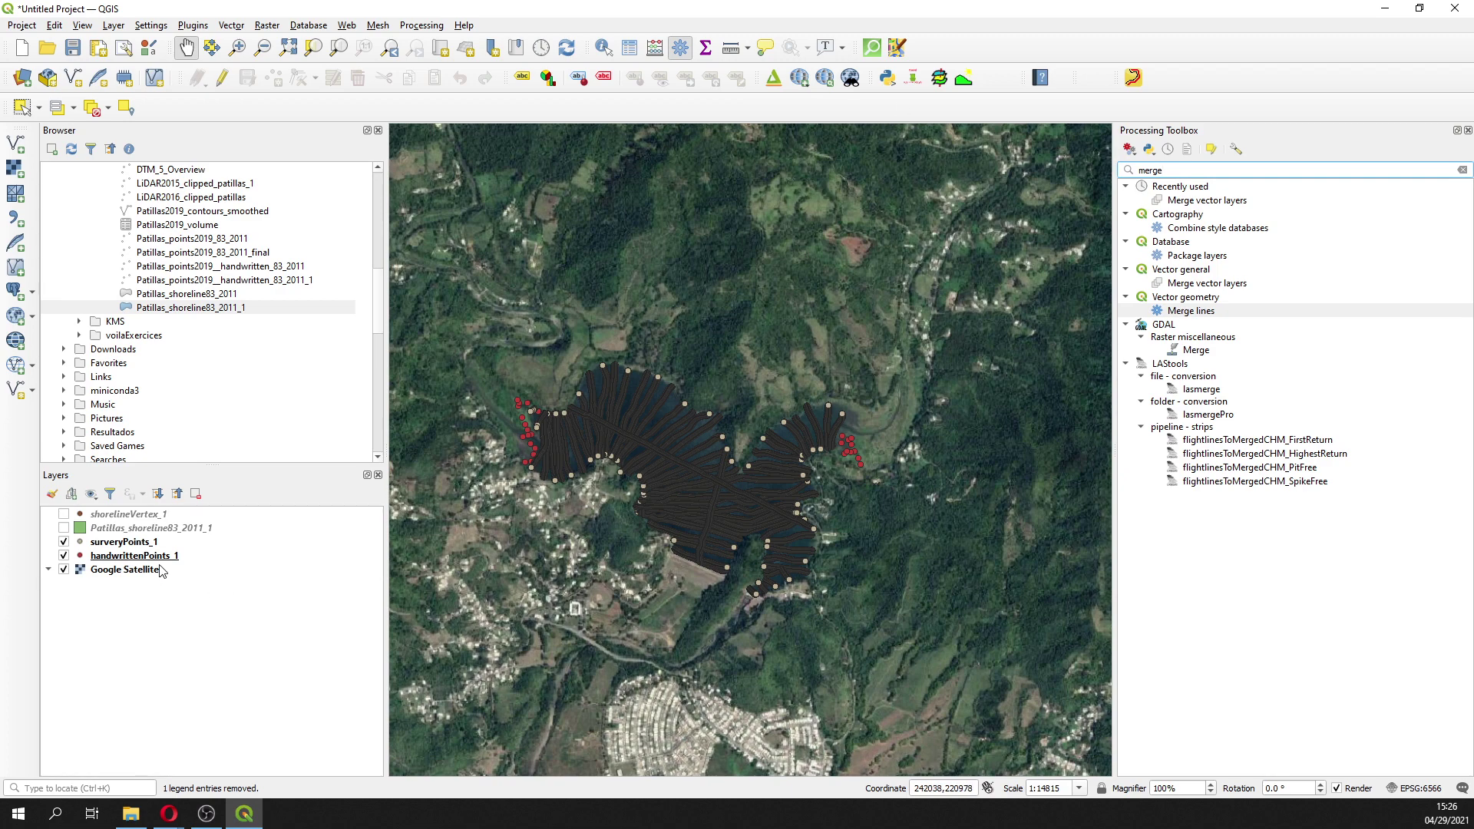
# Step: Check the attribute tables of handwrittenPoints_1 and surveryPoints_1 for the matching Elevation field
pyautogui.rightClick(157, 556)
pyautogui.click(204, 403)
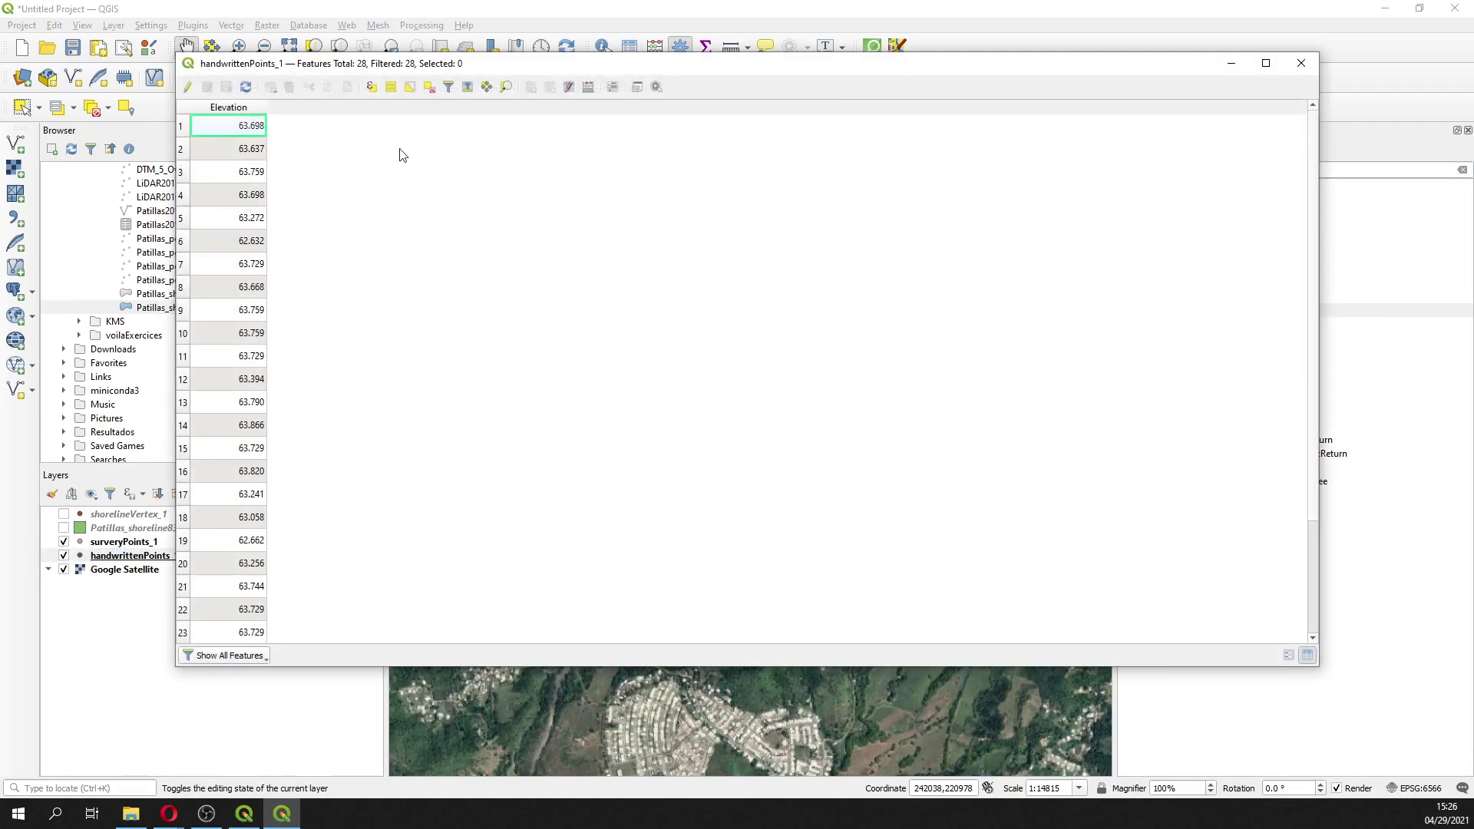
pyautogui.click(1303, 63)
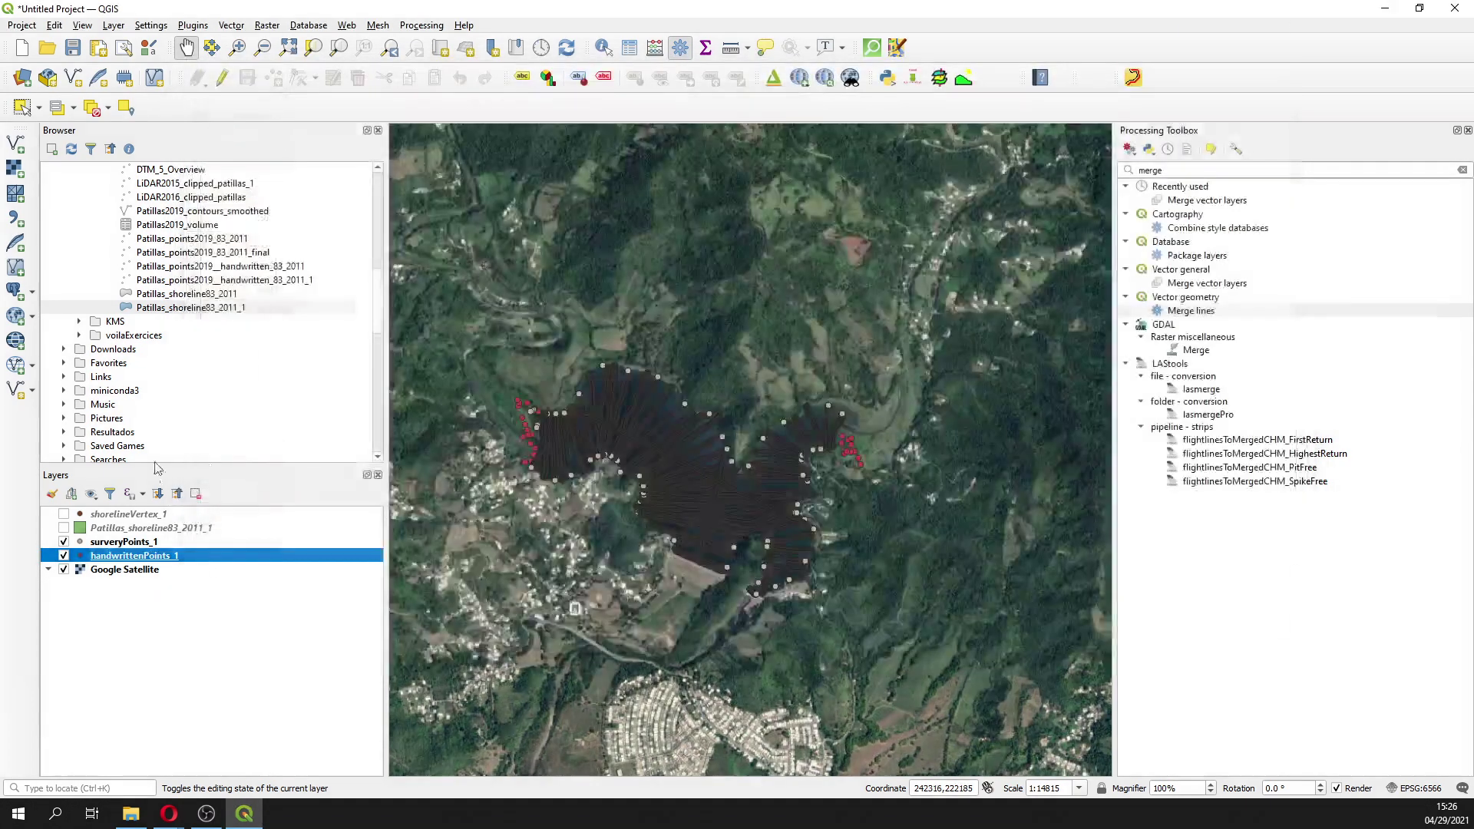
pyautogui.click(125, 543)
pyautogui.rightClick(126, 548)
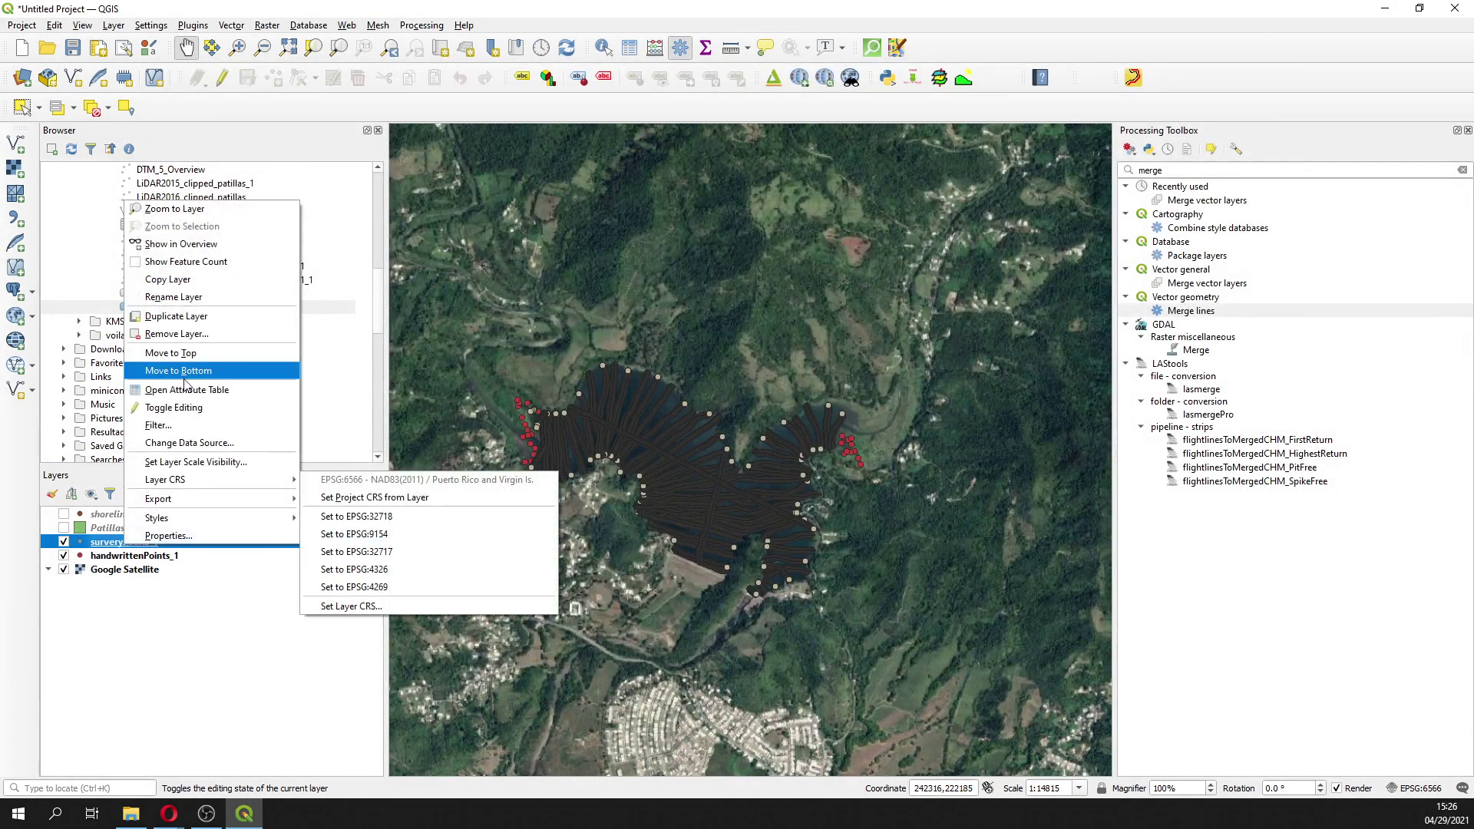
pyautogui.click(161, 113)
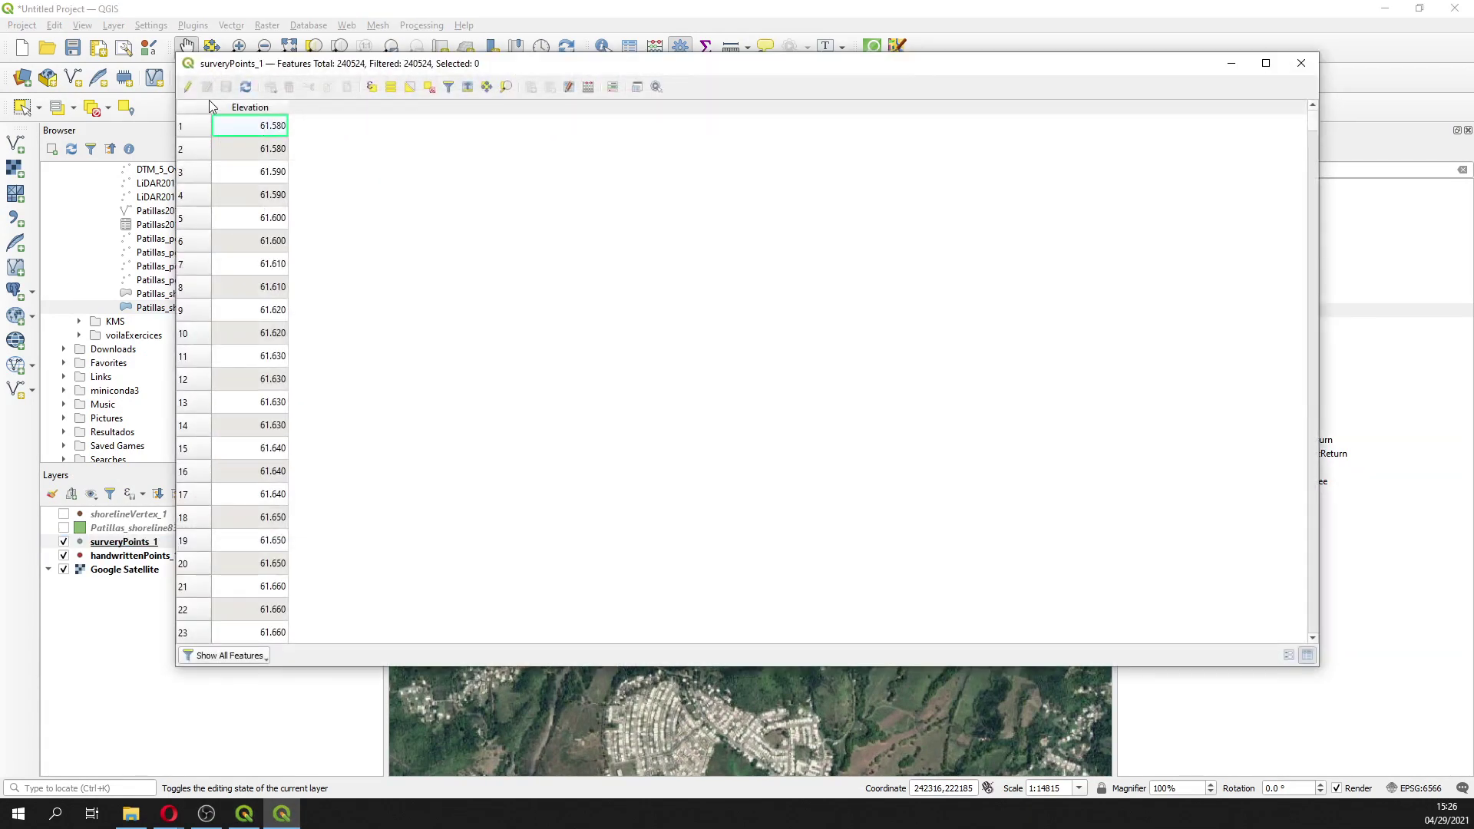
pyautogui.click(1303, 65)
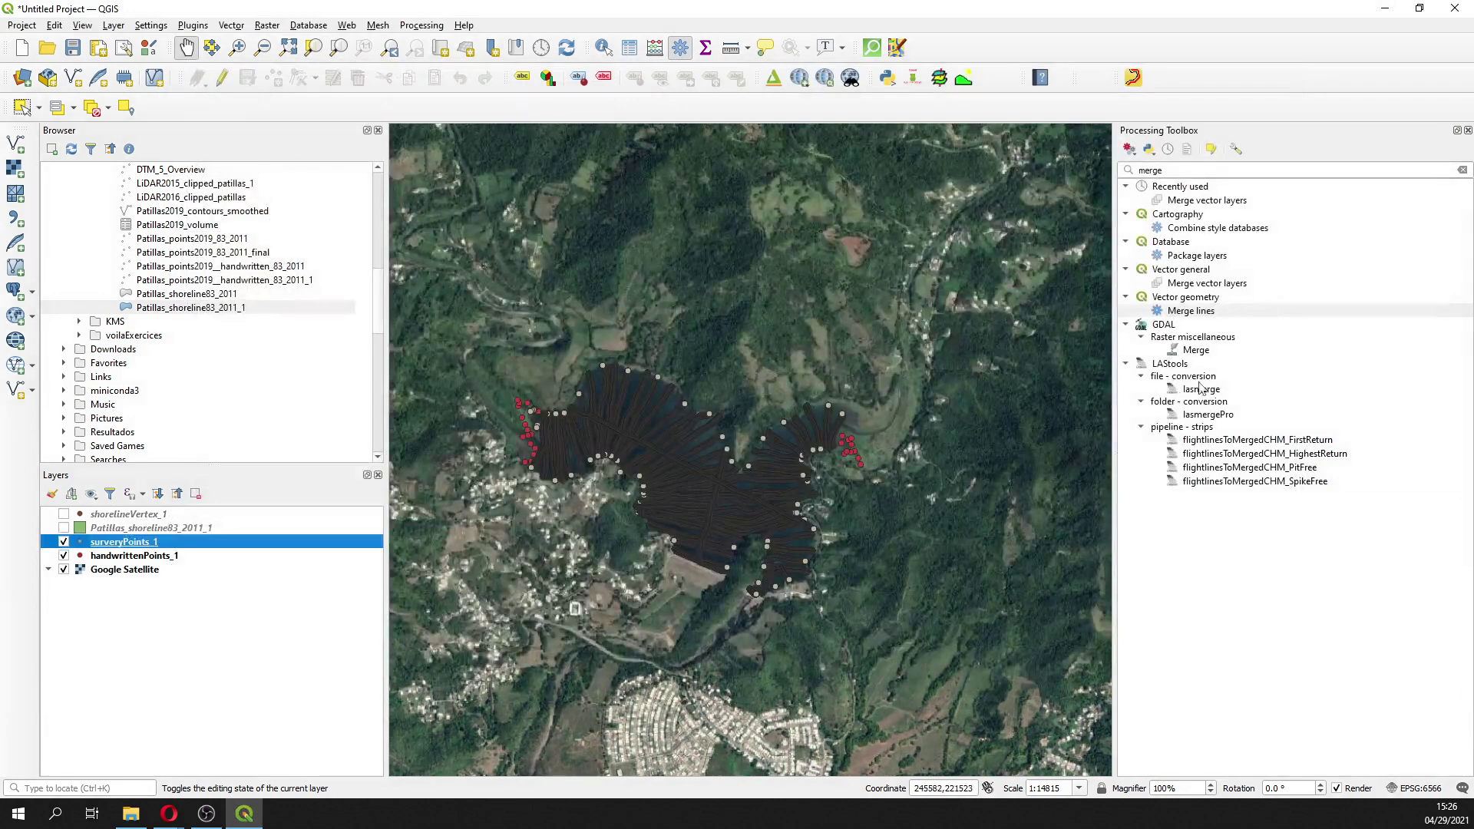
# Step: Start Merge vector layers with handwrittenPoints_1, shorelineVertex_1 and surveryPoints_1 as the input layers
pyautogui.click(1183, 170)
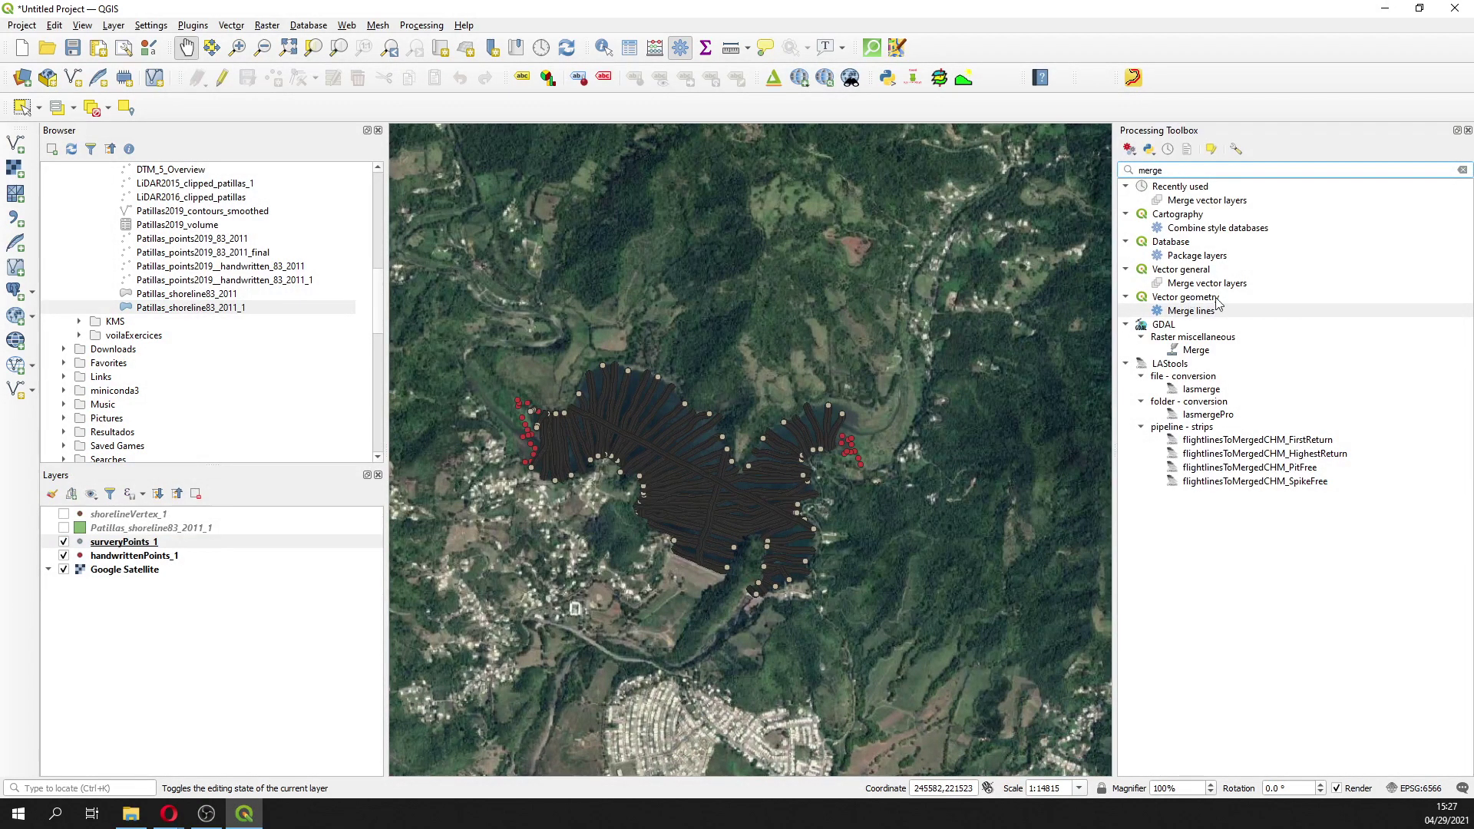
pyautogui.doubleClick(1204, 283)
pyautogui.moveTo(1071, 46); pyautogui.dragTo(925, 52)
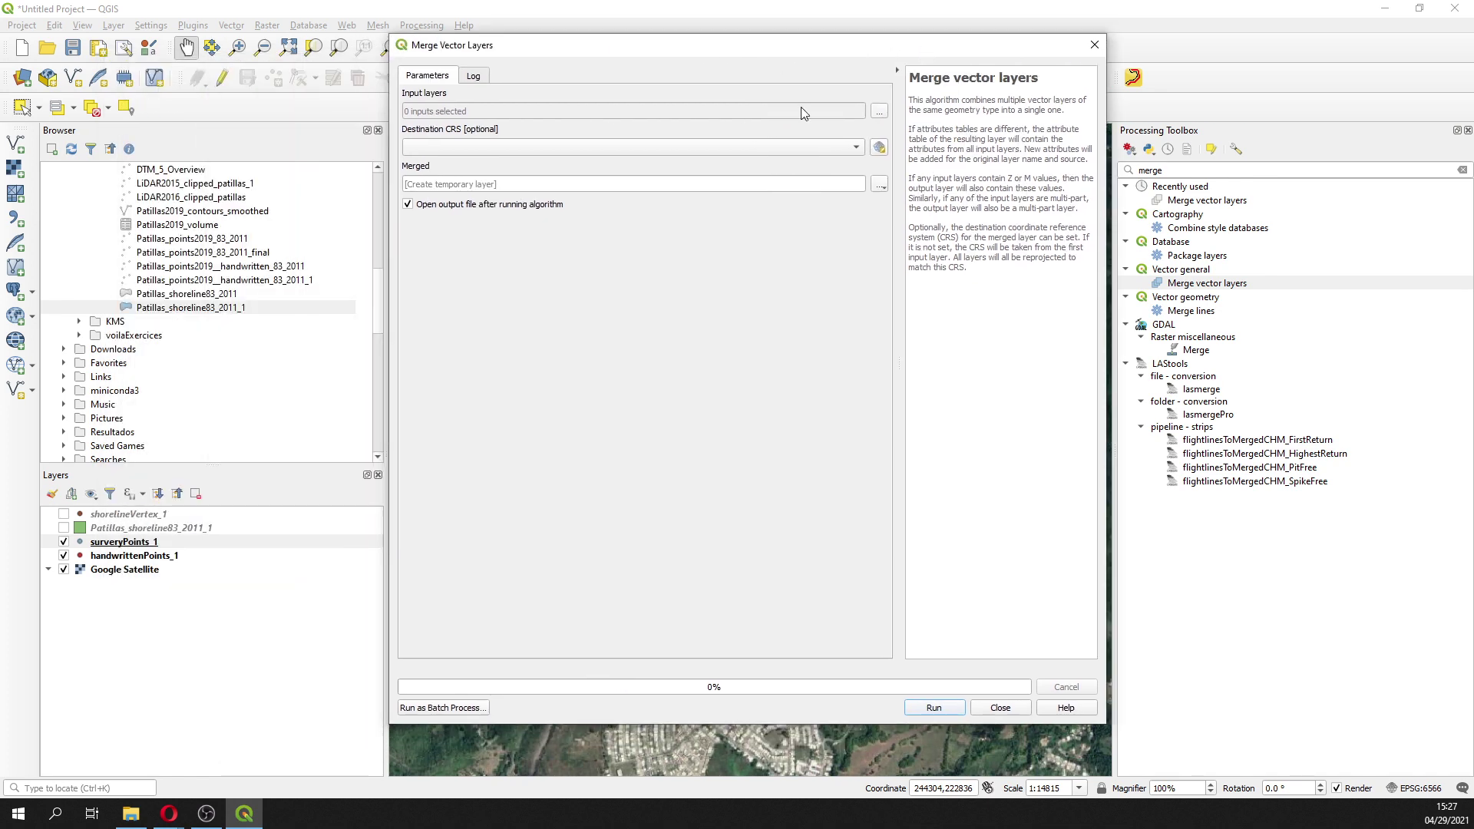
pyautogui.click(879, 110)
pyautogui.click(415, 121)
pyautogui.click(415, 144)
pyautogui.click(415, 155)
pyautogui.click(841, 225)
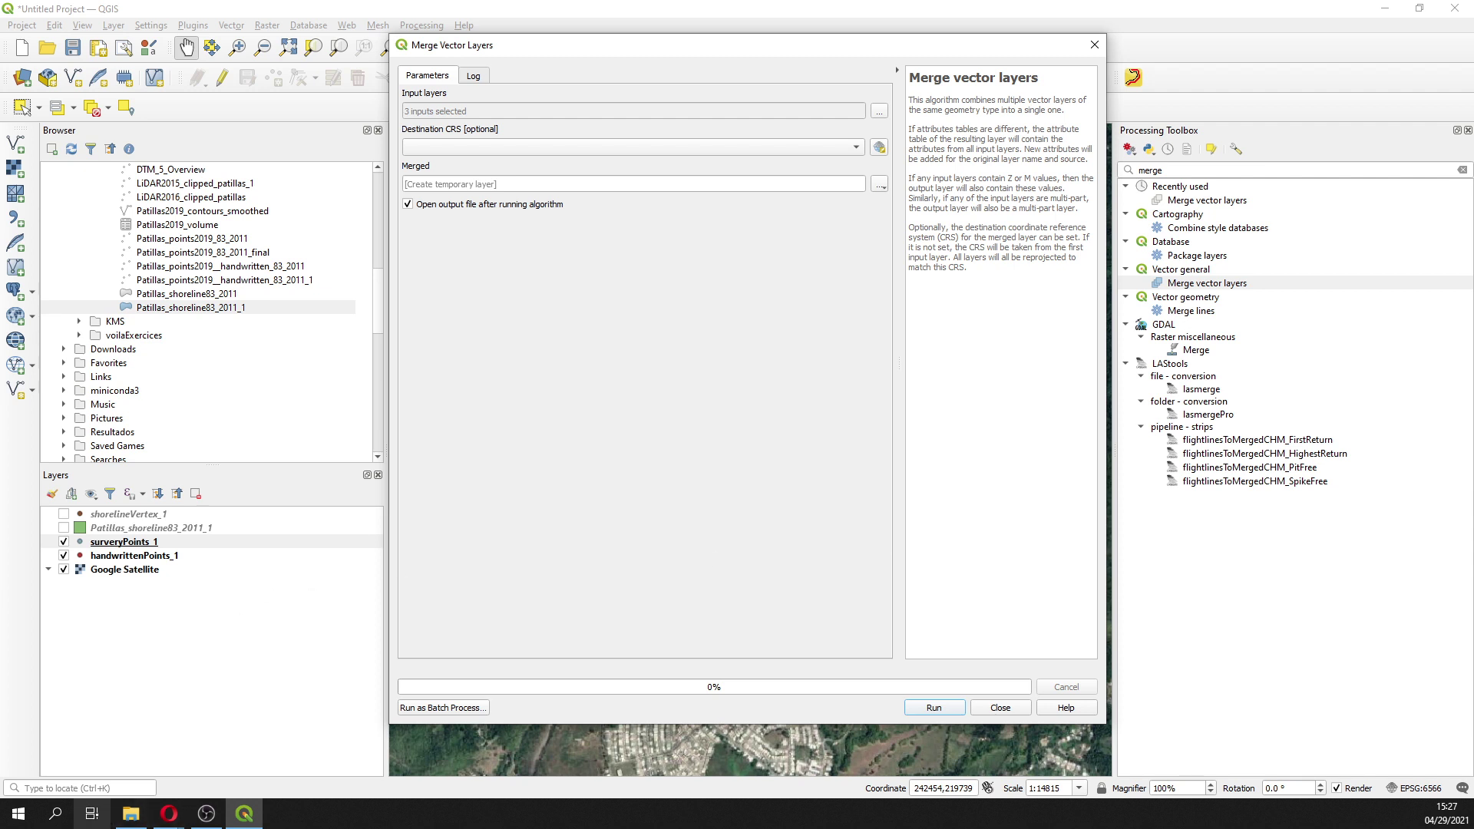
# Step: Switch to File Explorer, review the shapefiles in the project's Shp folder, and return to QGIS
pyautogui.click(132, 816)
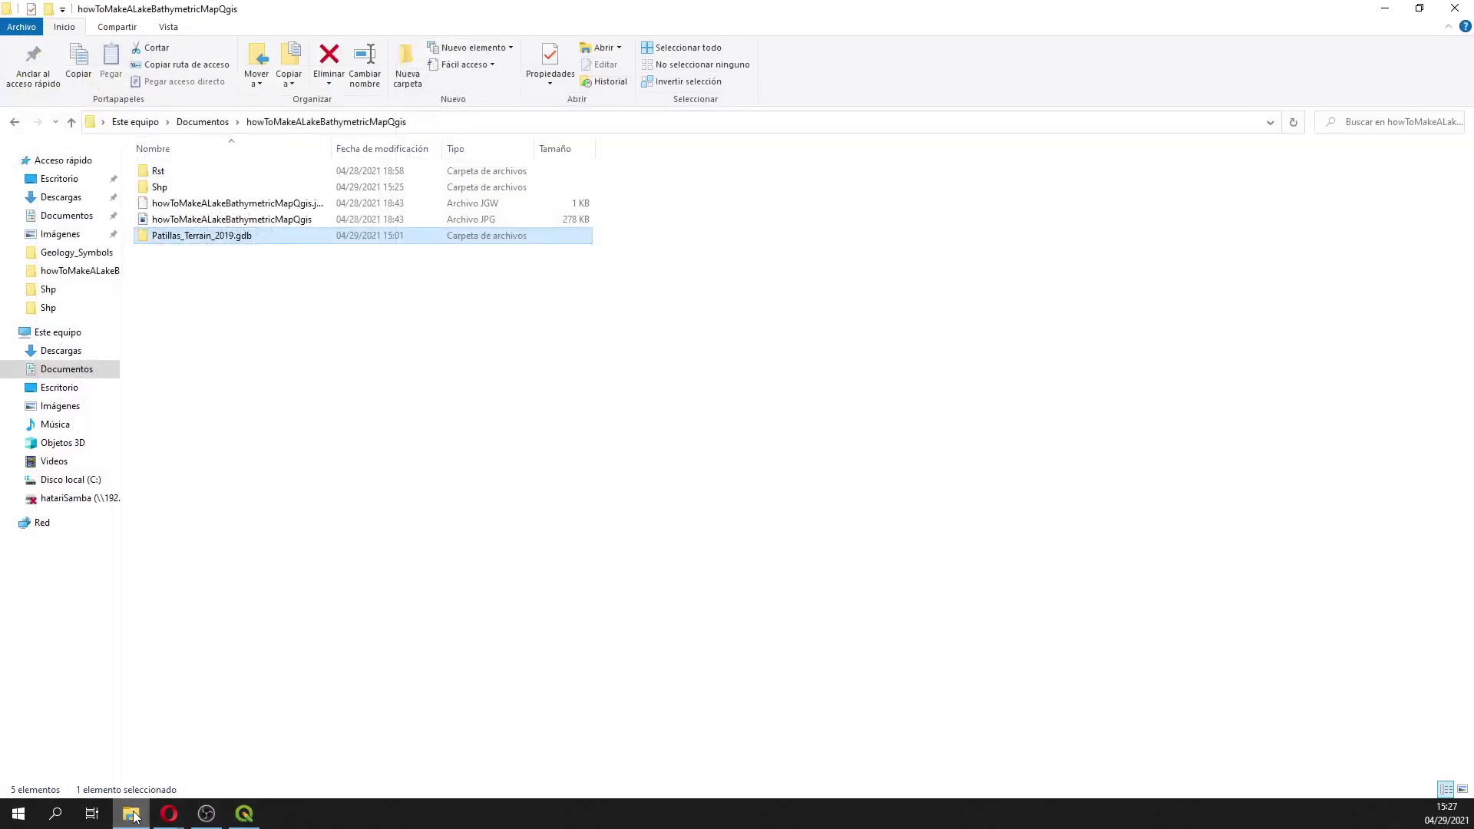
pyautogui.doubleClick(162, 188)
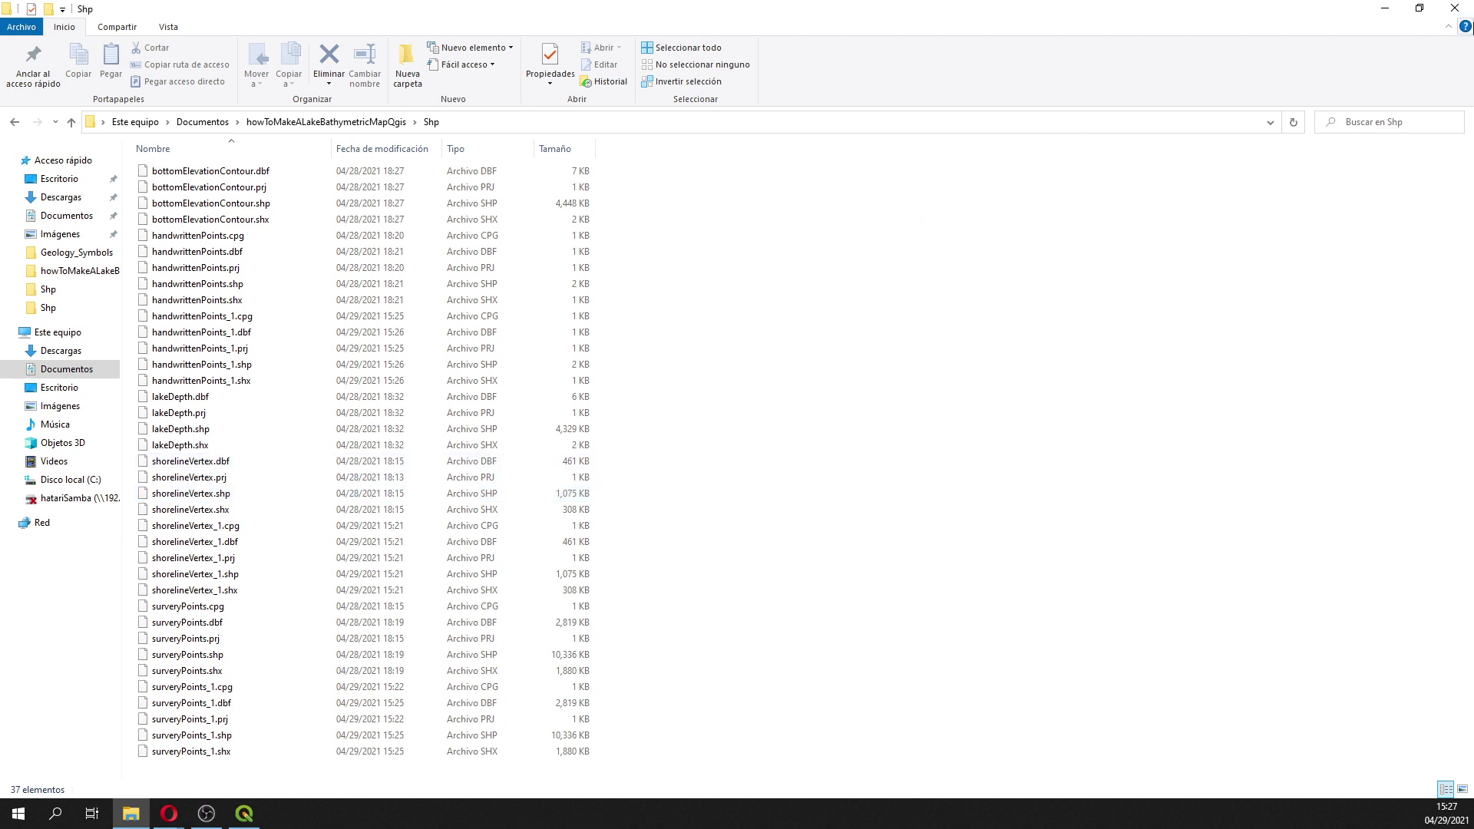
pyautogui.click(1399, 16)
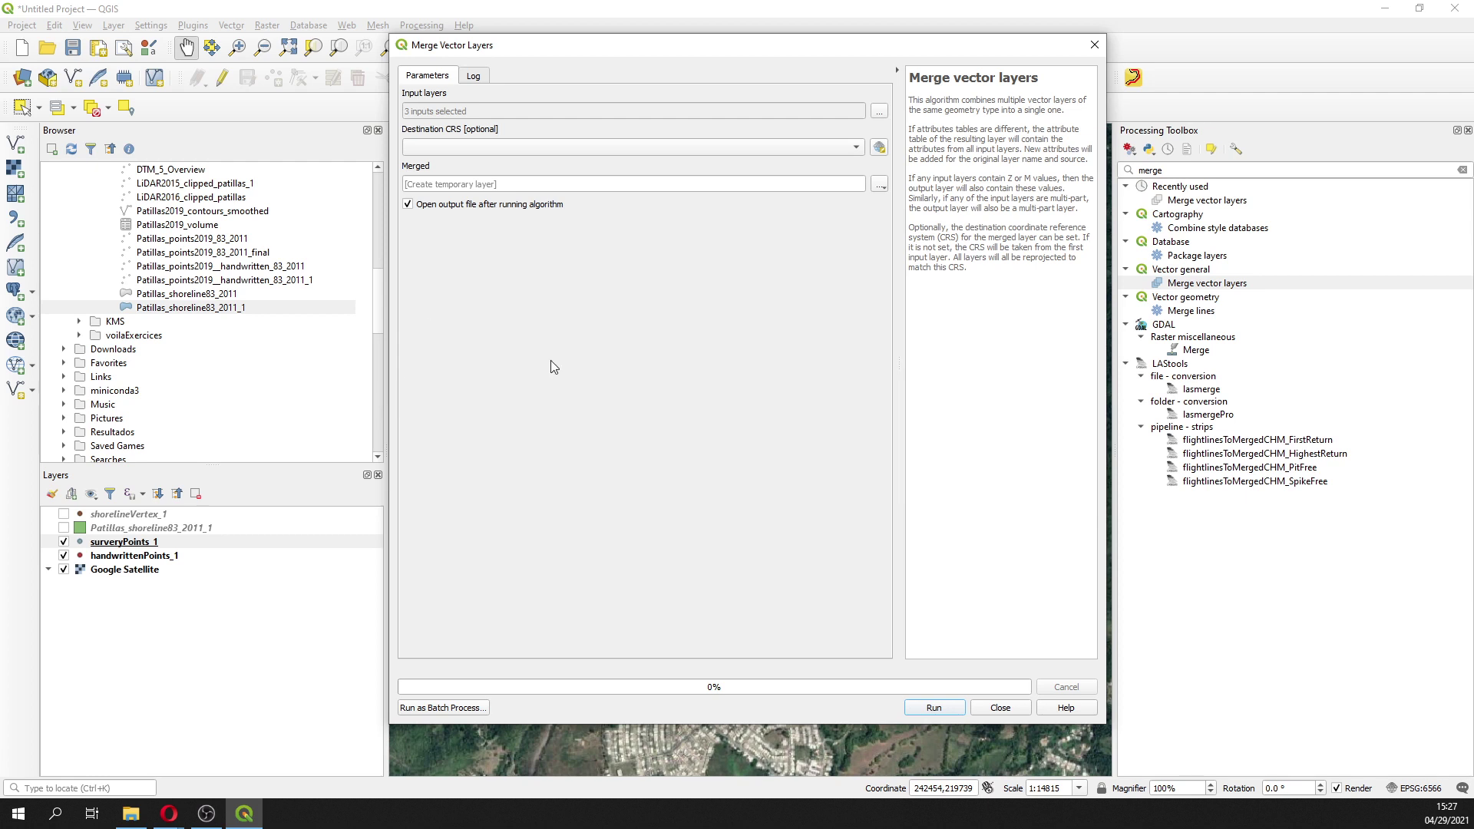
# Step: Run the merge of the three point layers into a temporary layer and close the tool dialog
pyautogui.click(920, 711)
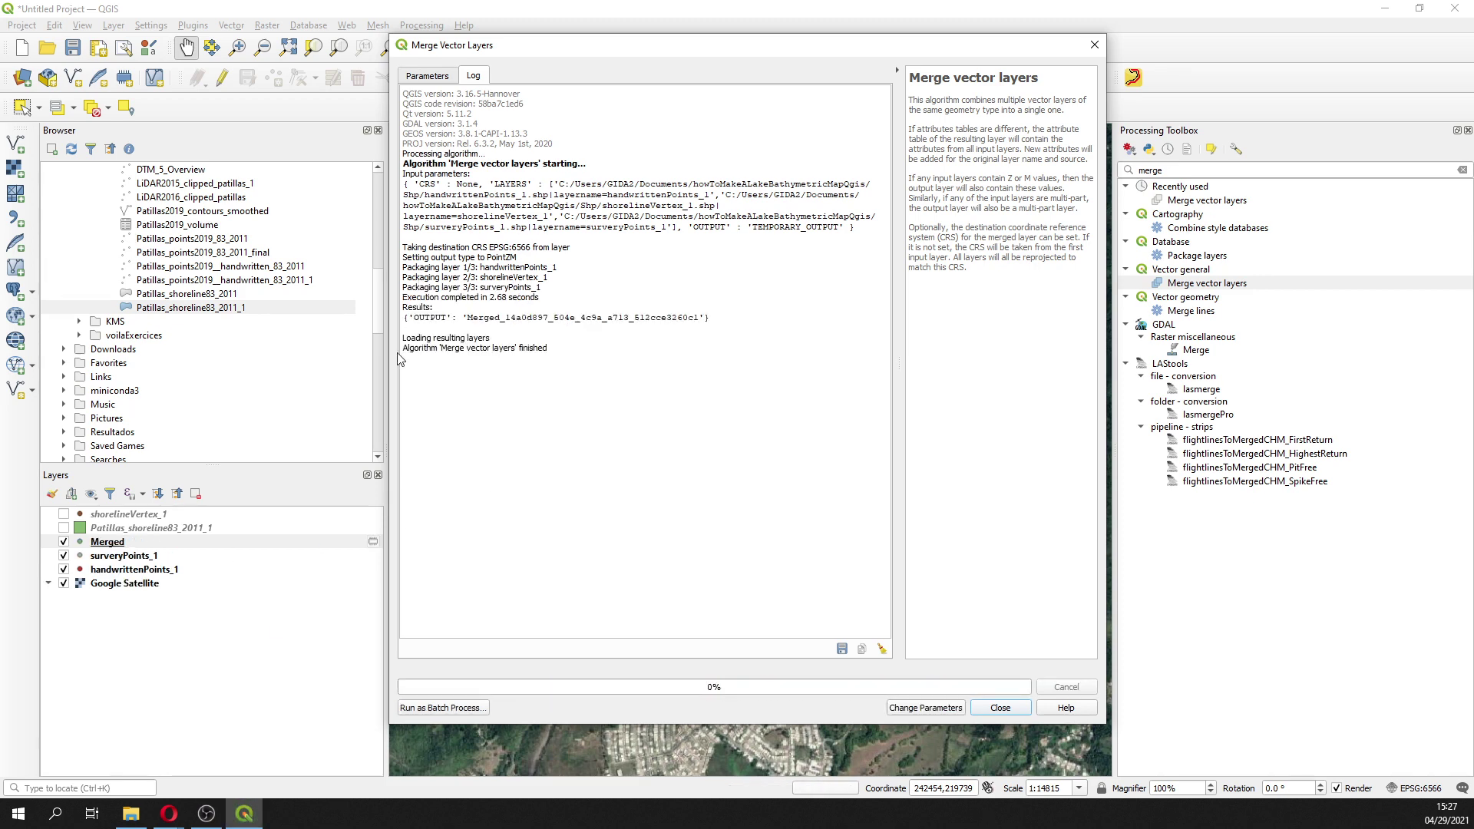
pyautogui.click(1095, 44)
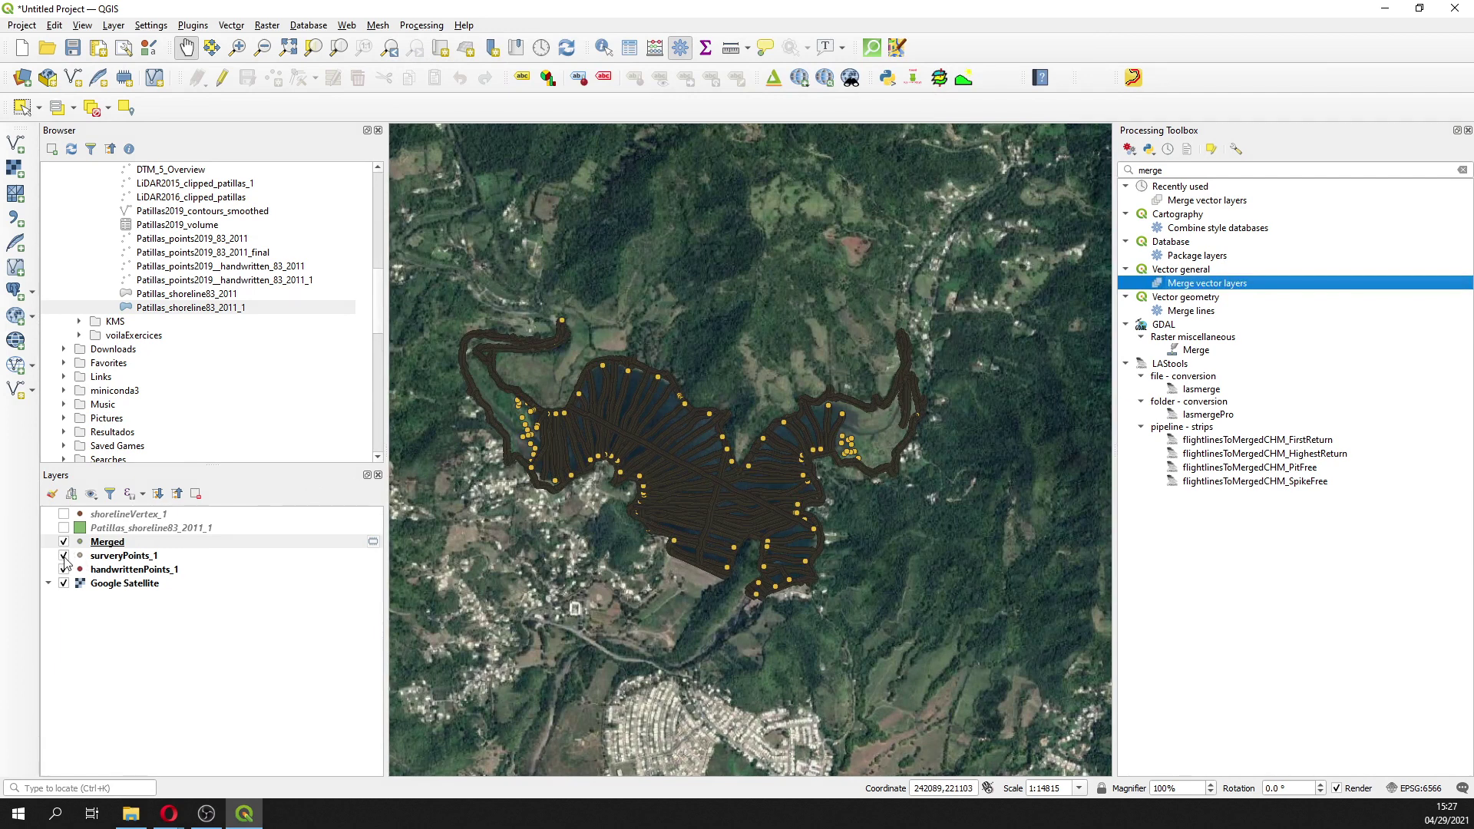
# Step: Add a new layer group named Points to the project
pyautogui.rightClick(87, 647)
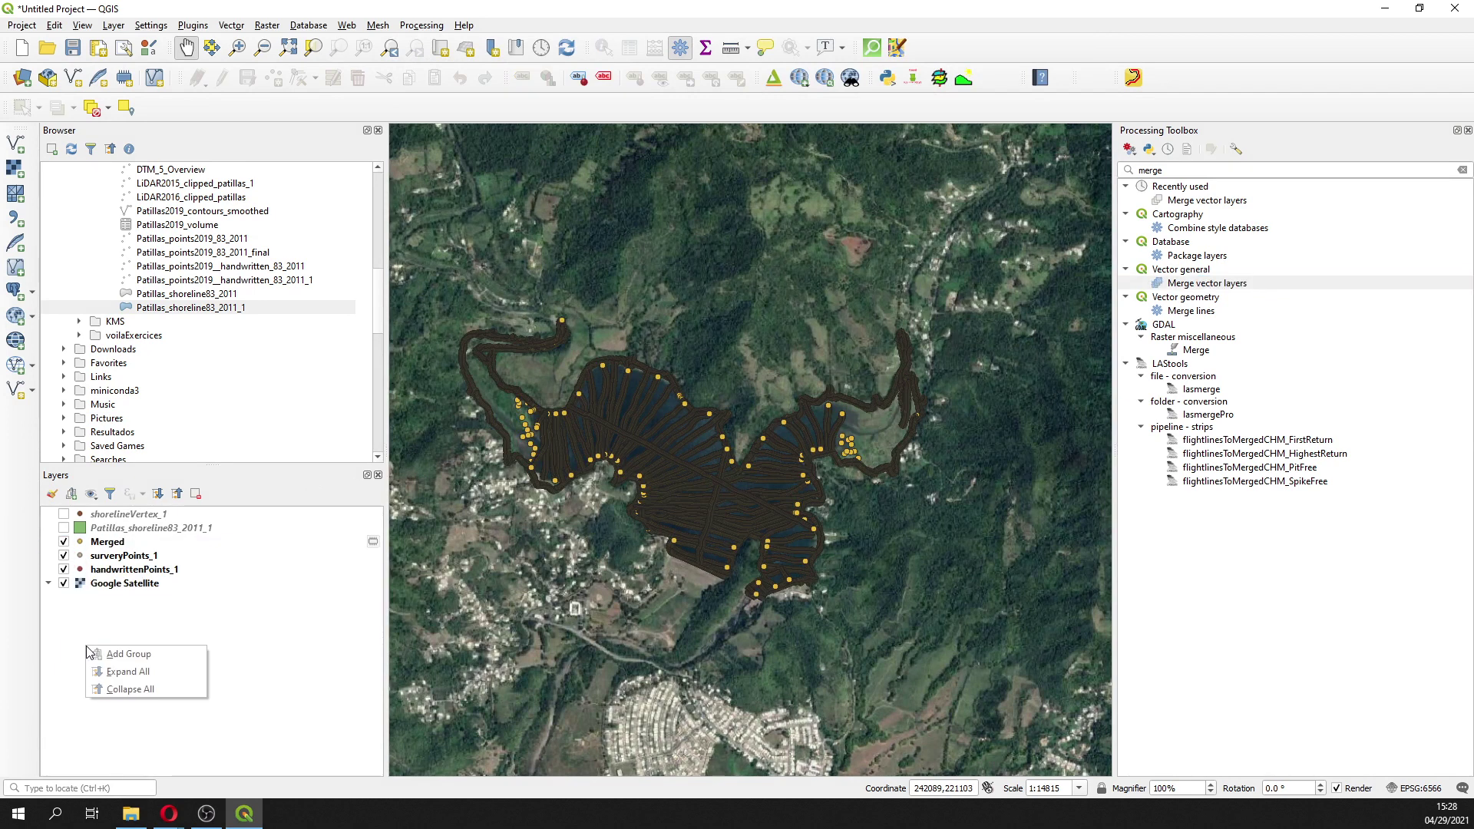
pyautogui.click(115, 654)
pyautogui.write('Points')
pyautogui.press('Return')
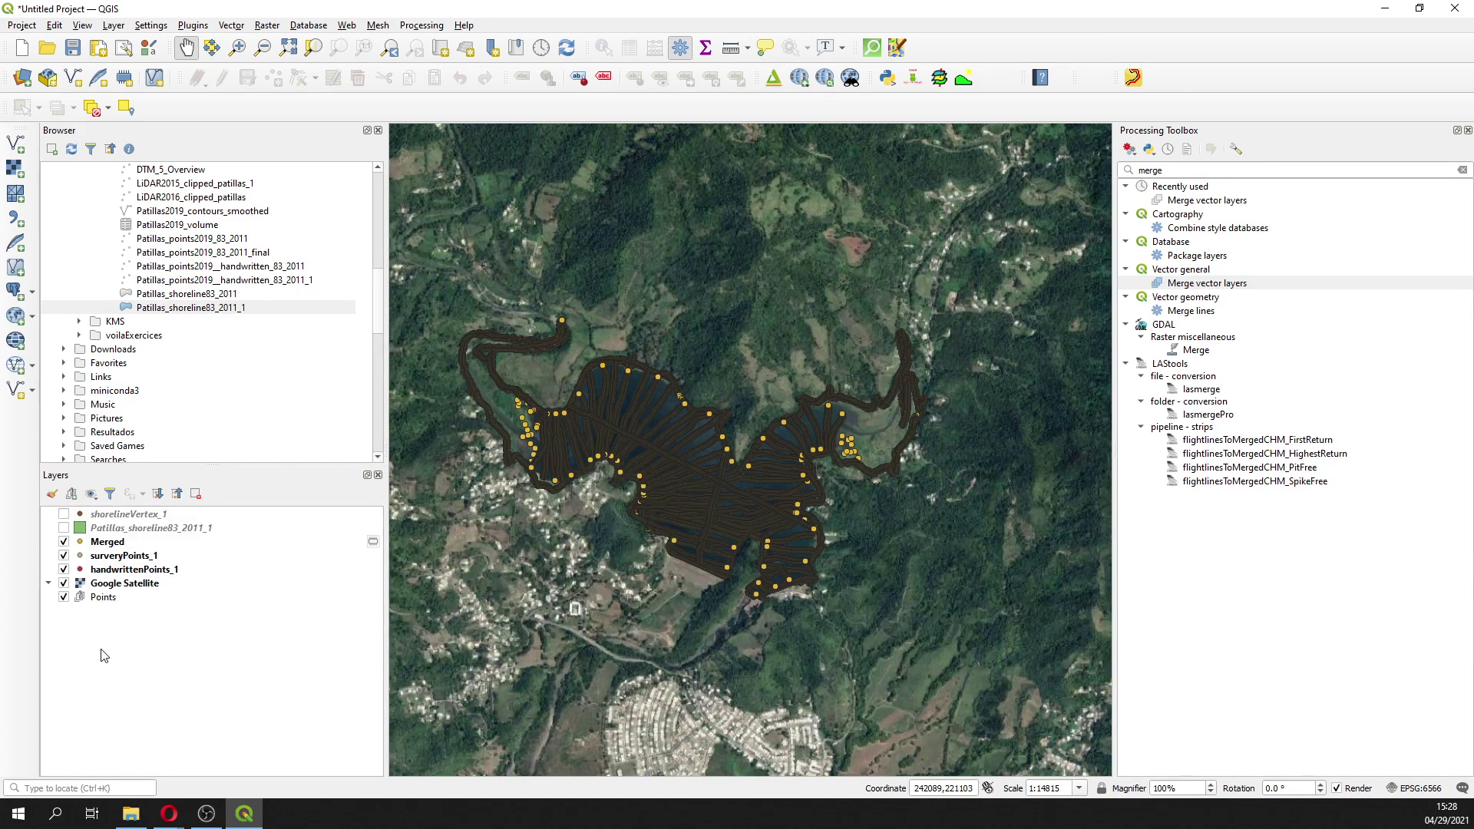
# Step: Move shorelineVertex_1, surveryPoints_1 and handwrittenPoints_1 into the Points group and hide the group
pyautogui.click(142, 514)
pyautogui.keyDown('ctrl'); pyautogui.click(138, 555); pyautogui.keyUp('ctrl')
pyautogui.doubleClick(134, 571)
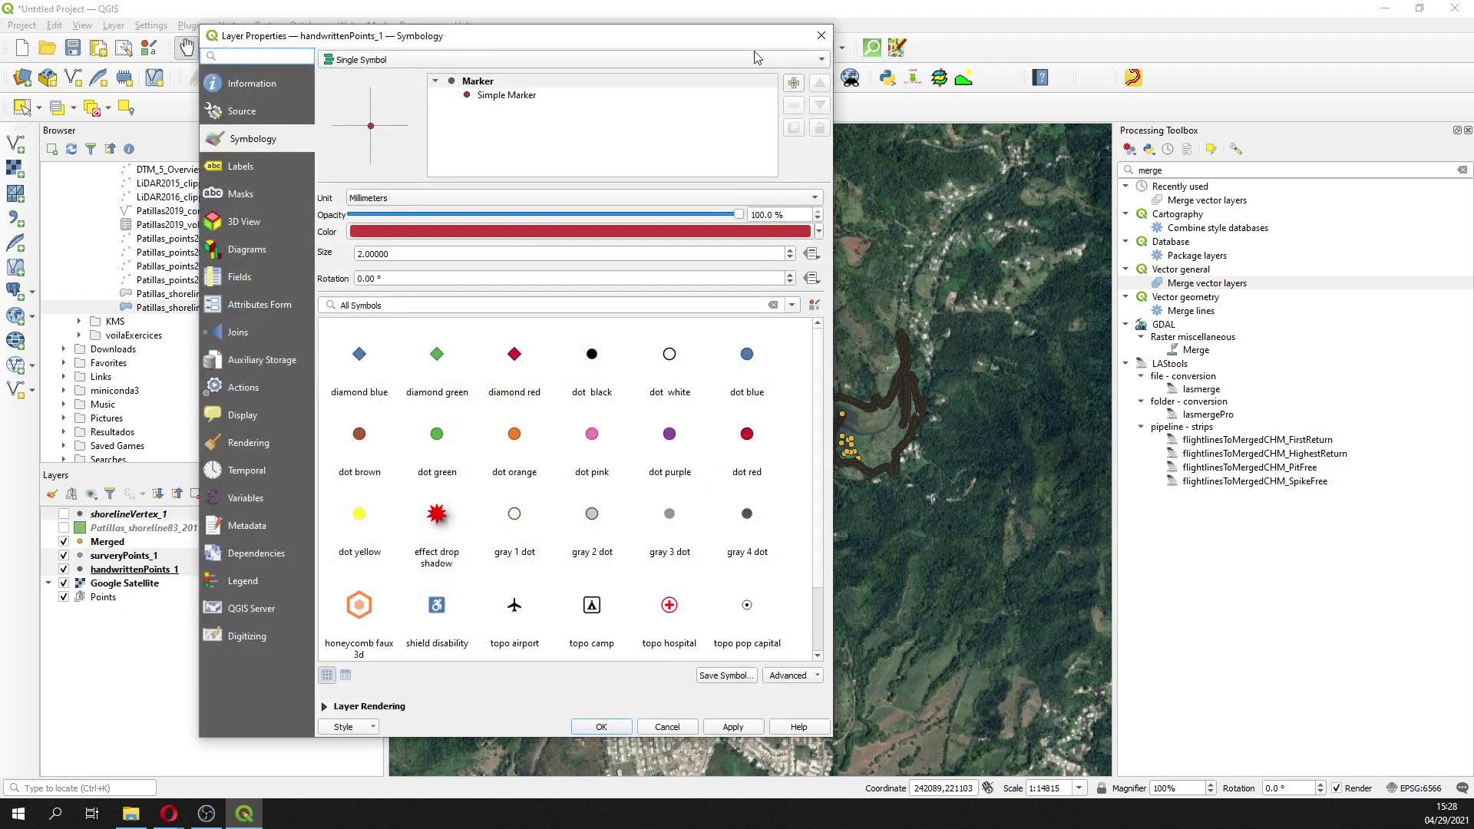
pyautogui.click(821, 35)
pyautogui.keyDown('ctrl'); pyautogui.click(138, 515); pyautogui.keyUp('ctrl')
pyautogui.keyDown('ctrl'); pyautogui.click(138, 555); pyautogui.keyUp('ctrl')
pyautogui.moveTo(138, 559); pyautogui.dragTo(100, 603)
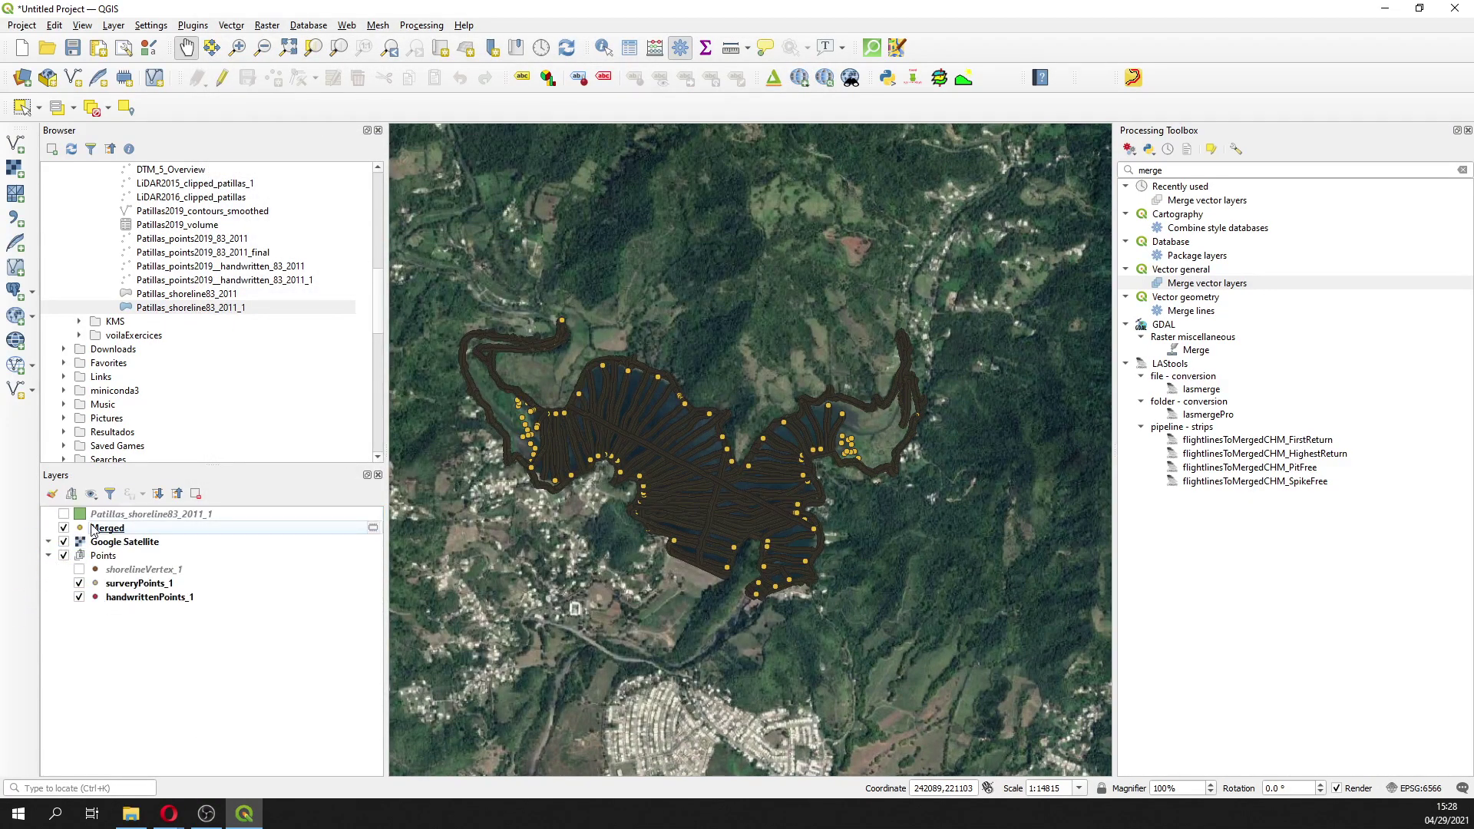
pyautogui.click(64, 555)
# Step: Open the Merged layer's symbology and give its simple marker a transparent stroke
pyautogui.rightClick(101, 530)
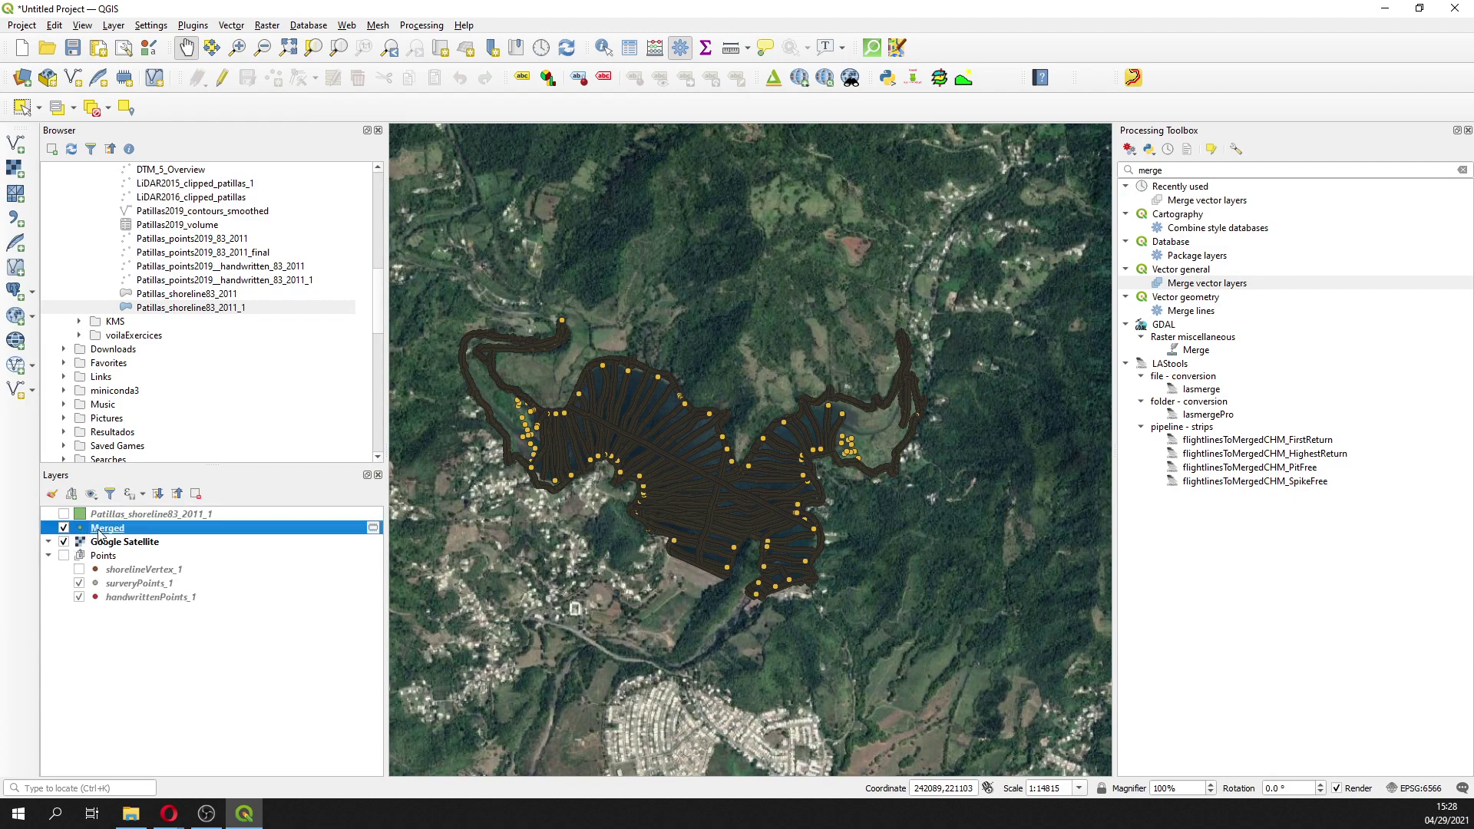
pyautogui.click(146, 521)
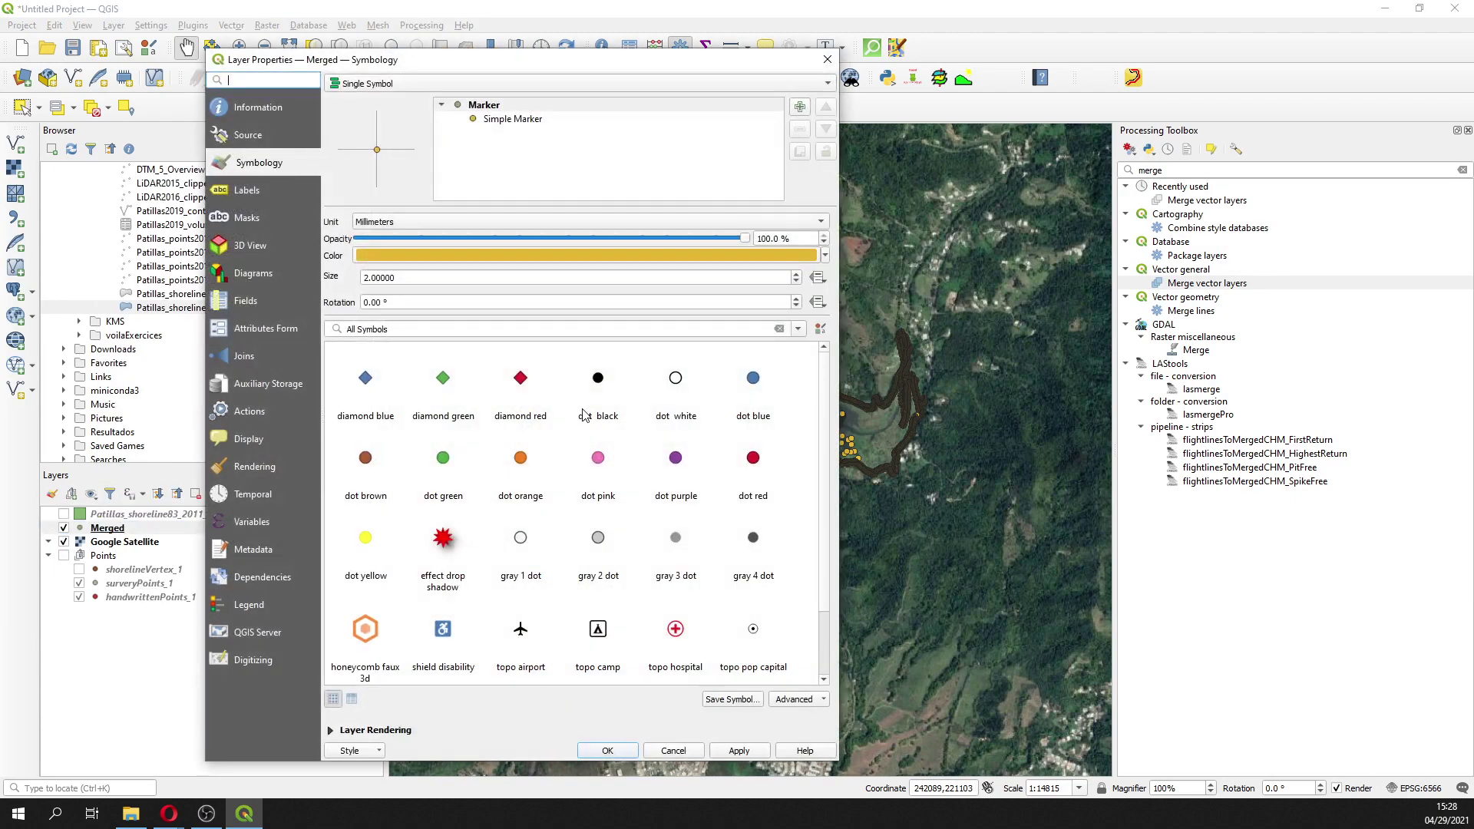
pyautogui.click(510, 118)
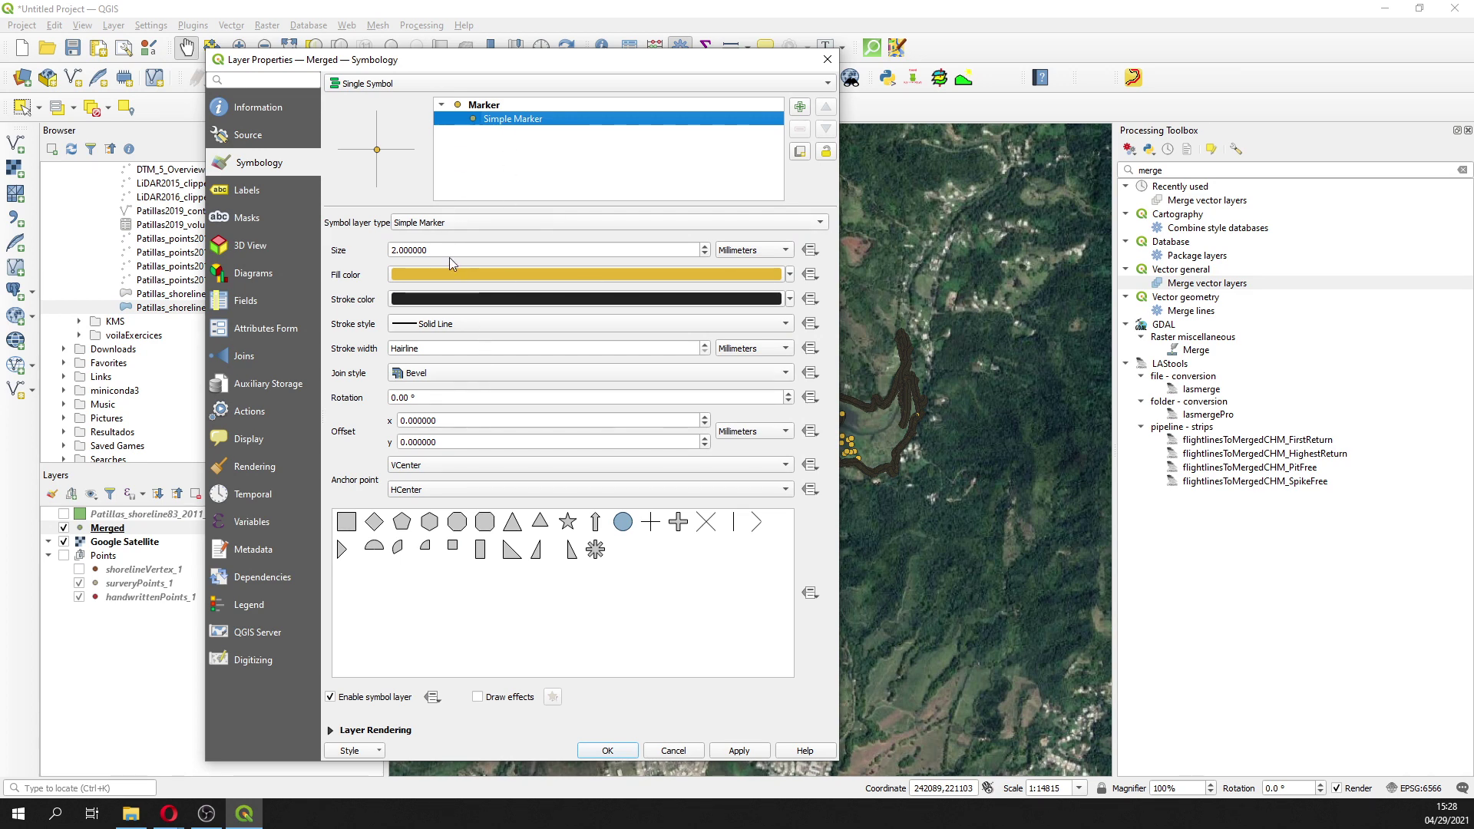
pyautogui.click(789, 299)
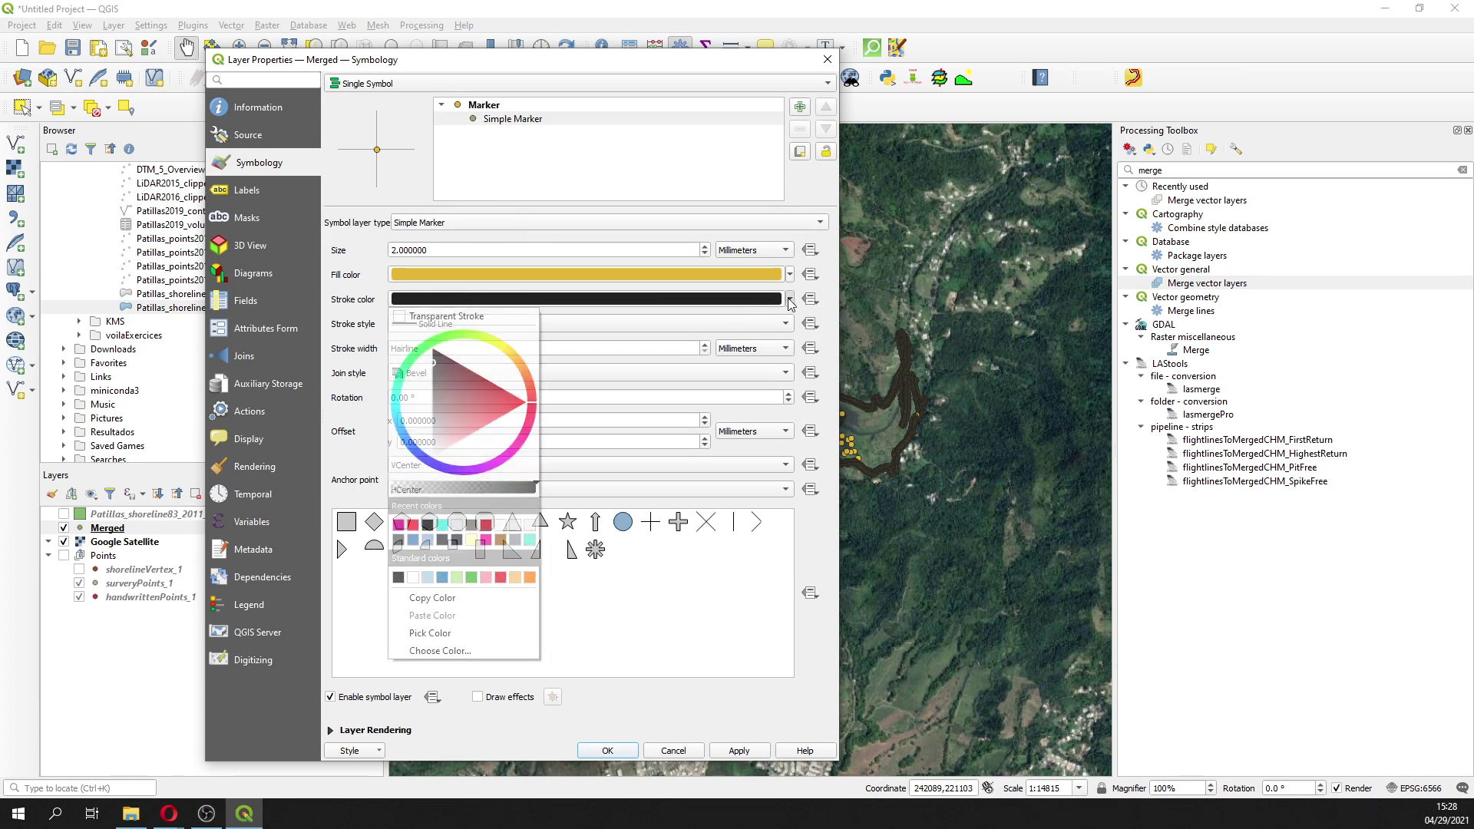
pyautogui.click(466, 316)
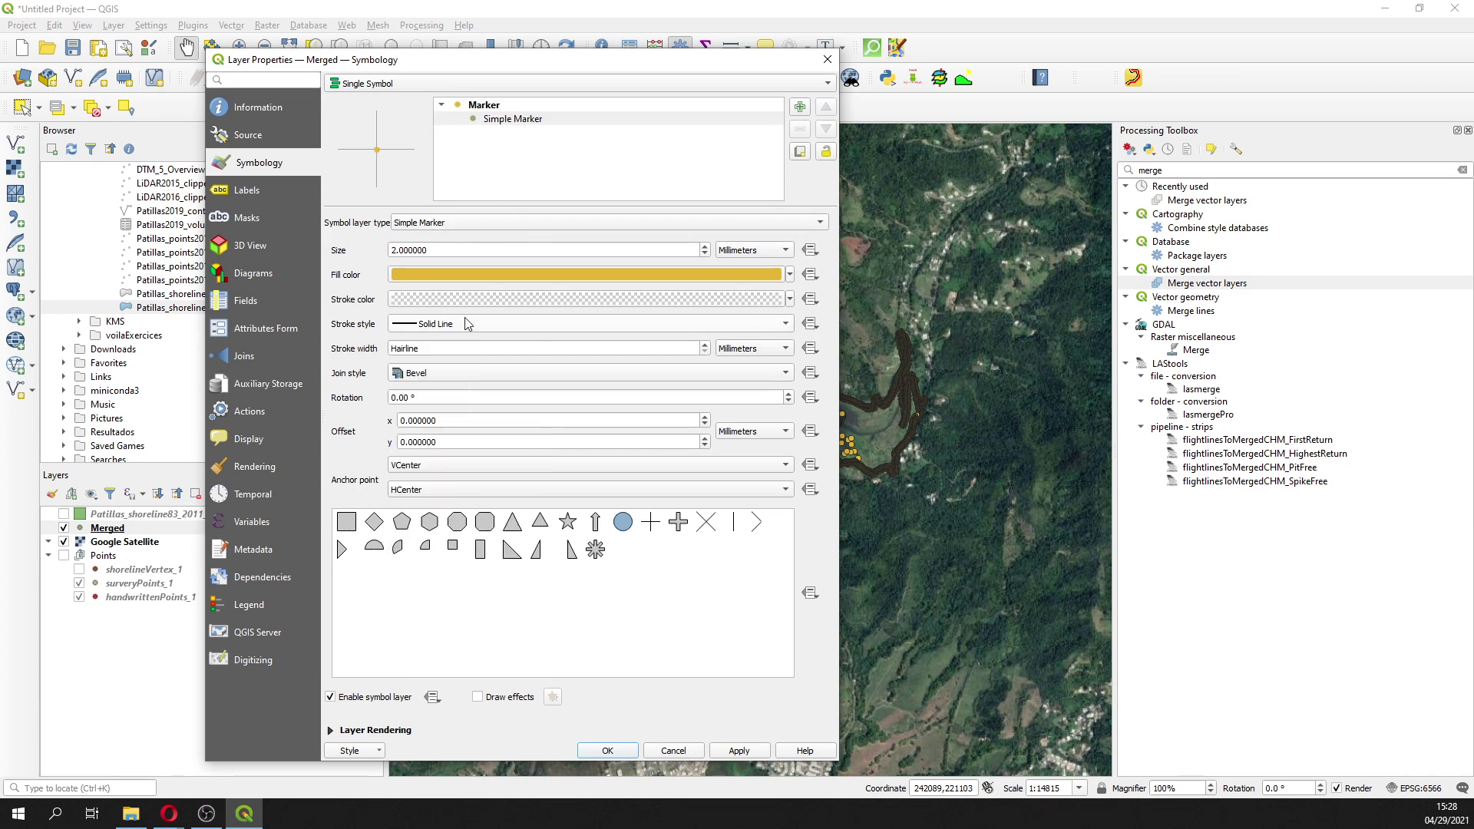
# Step: Switch the Merged layer to graduated symbology based on Elevation, with the Spectral color ramp
pyautogui.click(433, 85)
pyautogui.click(428, 114)
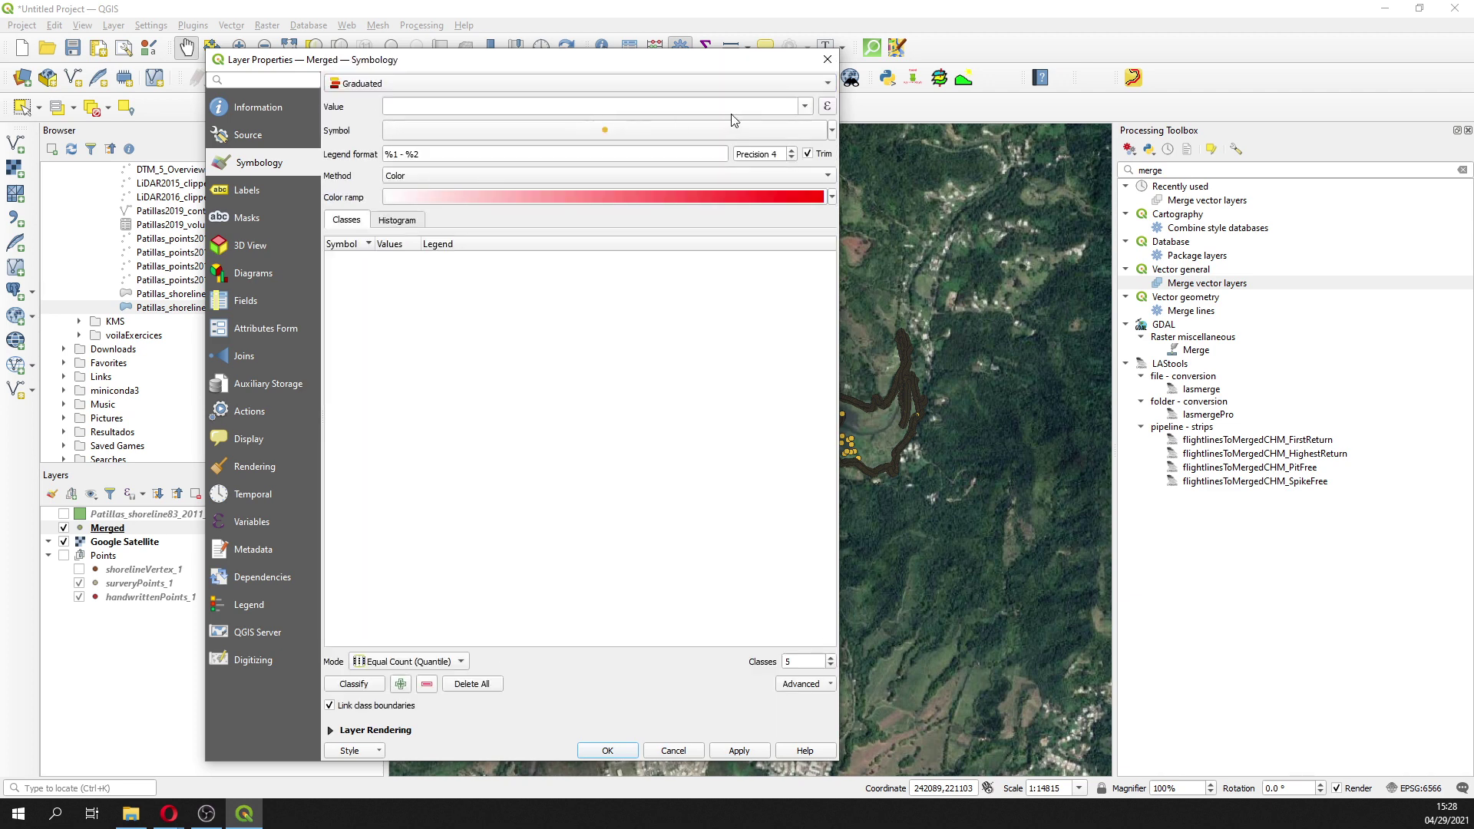
pyautogui.click(805, 107)
pyautogui.click(447, 131)
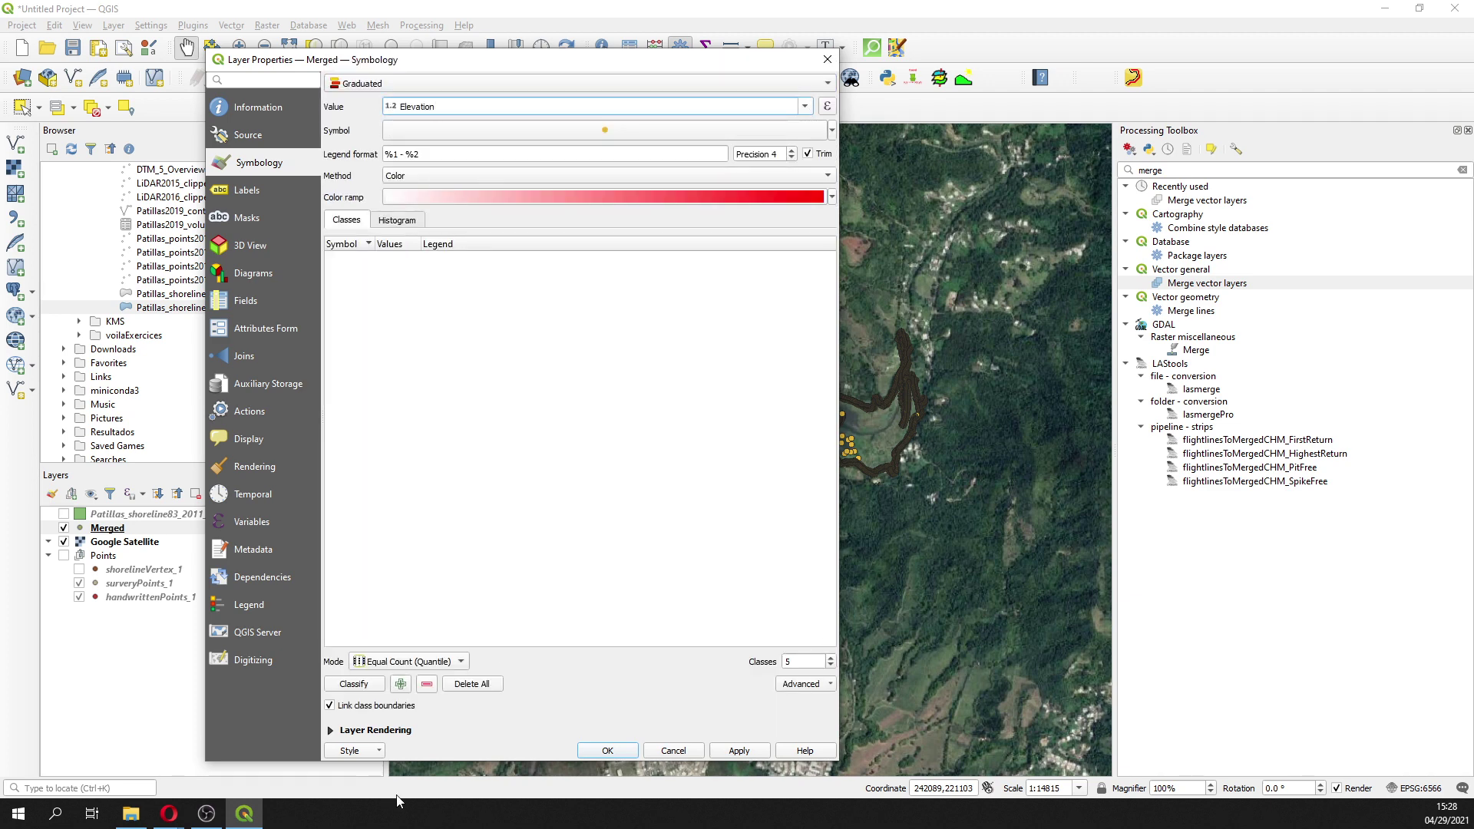
pyautogui.click(831, 197)
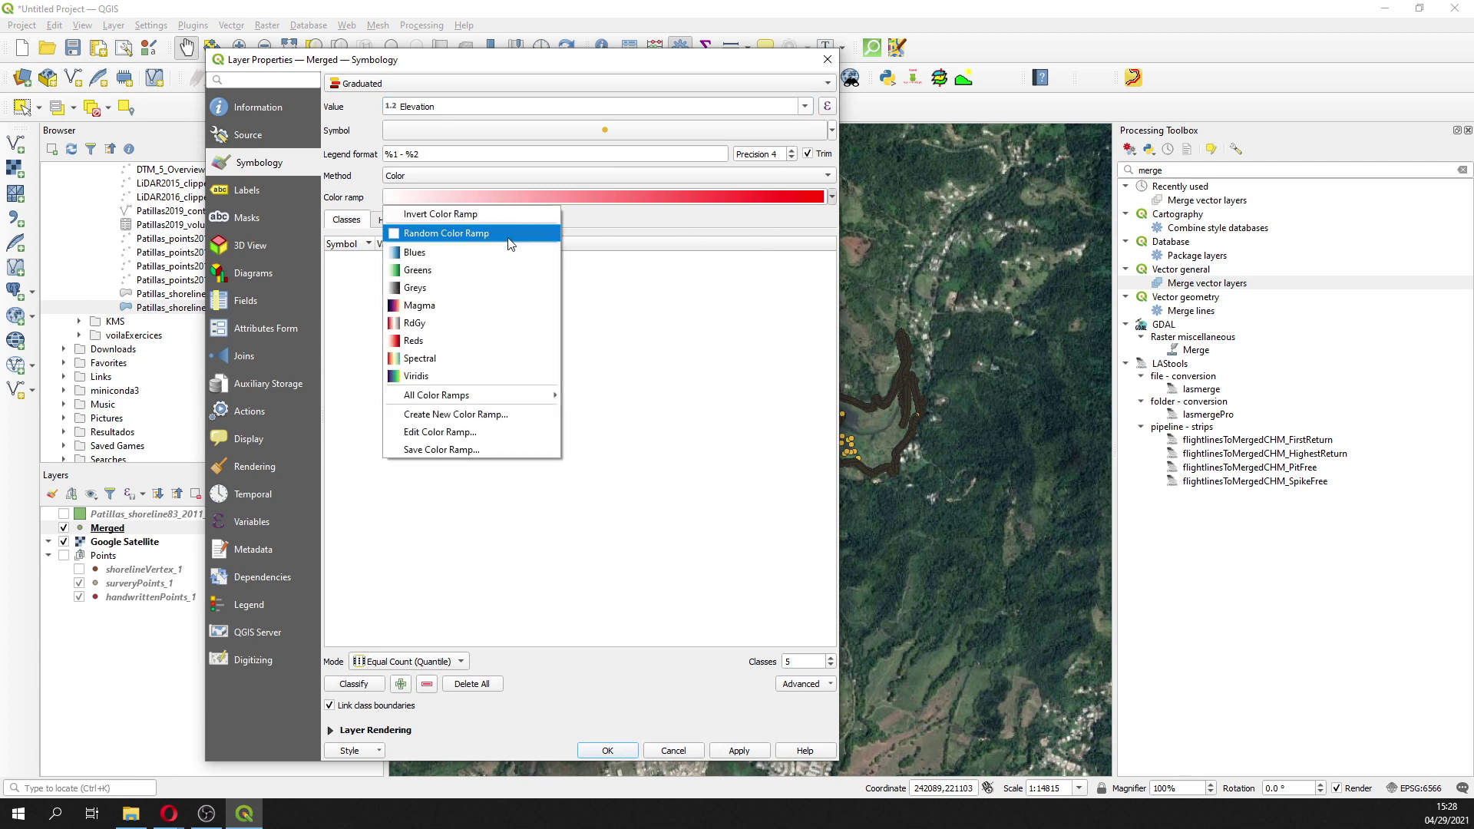
pyautogui.click(430, 358)
# Step: Classify the Merged points into 5 equal count classes, apply the style and inspect the coloured lake points
pyautogui.click(354, 684)
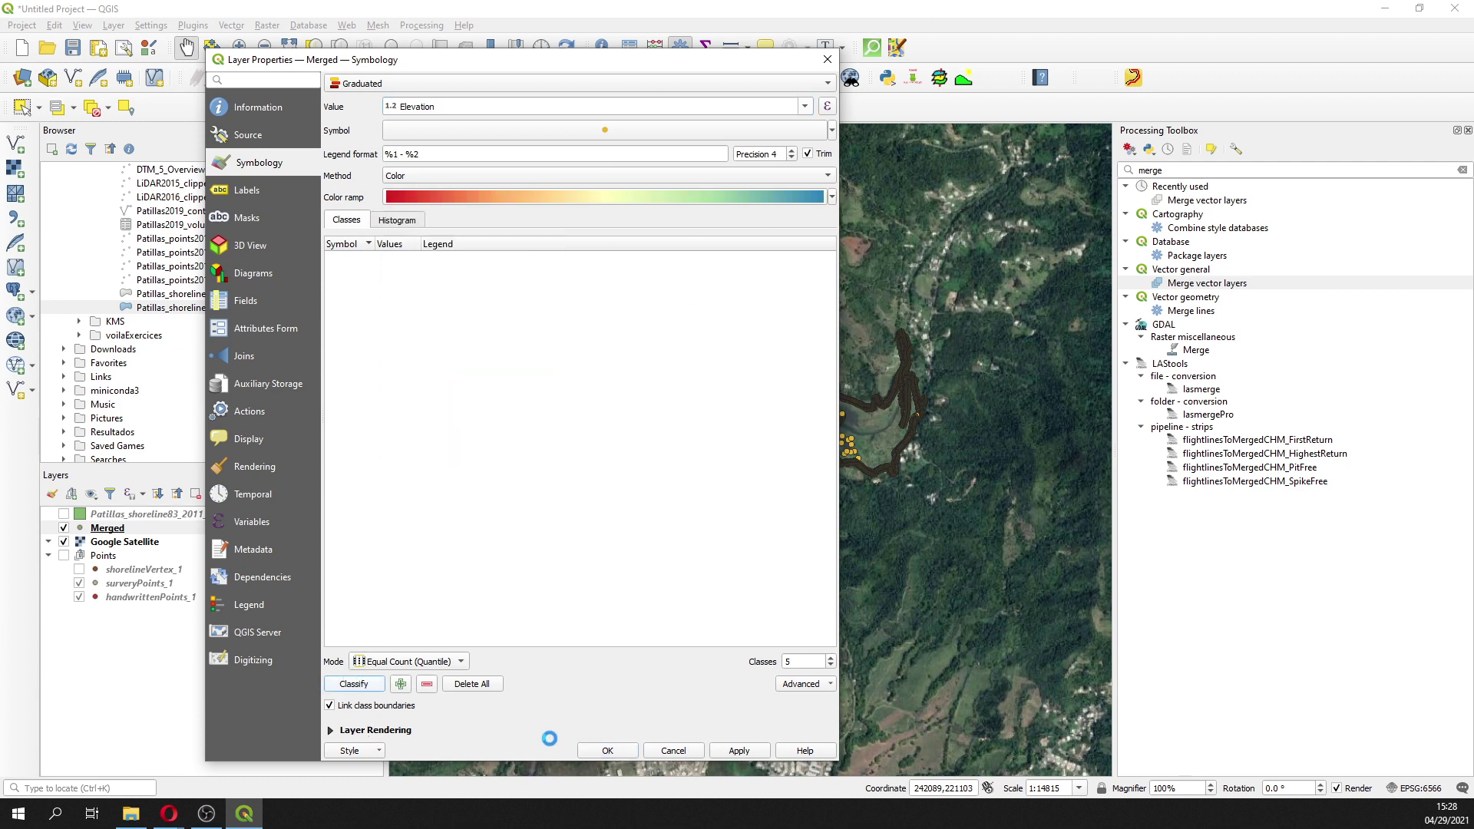
pyautogui.click(756, 751)
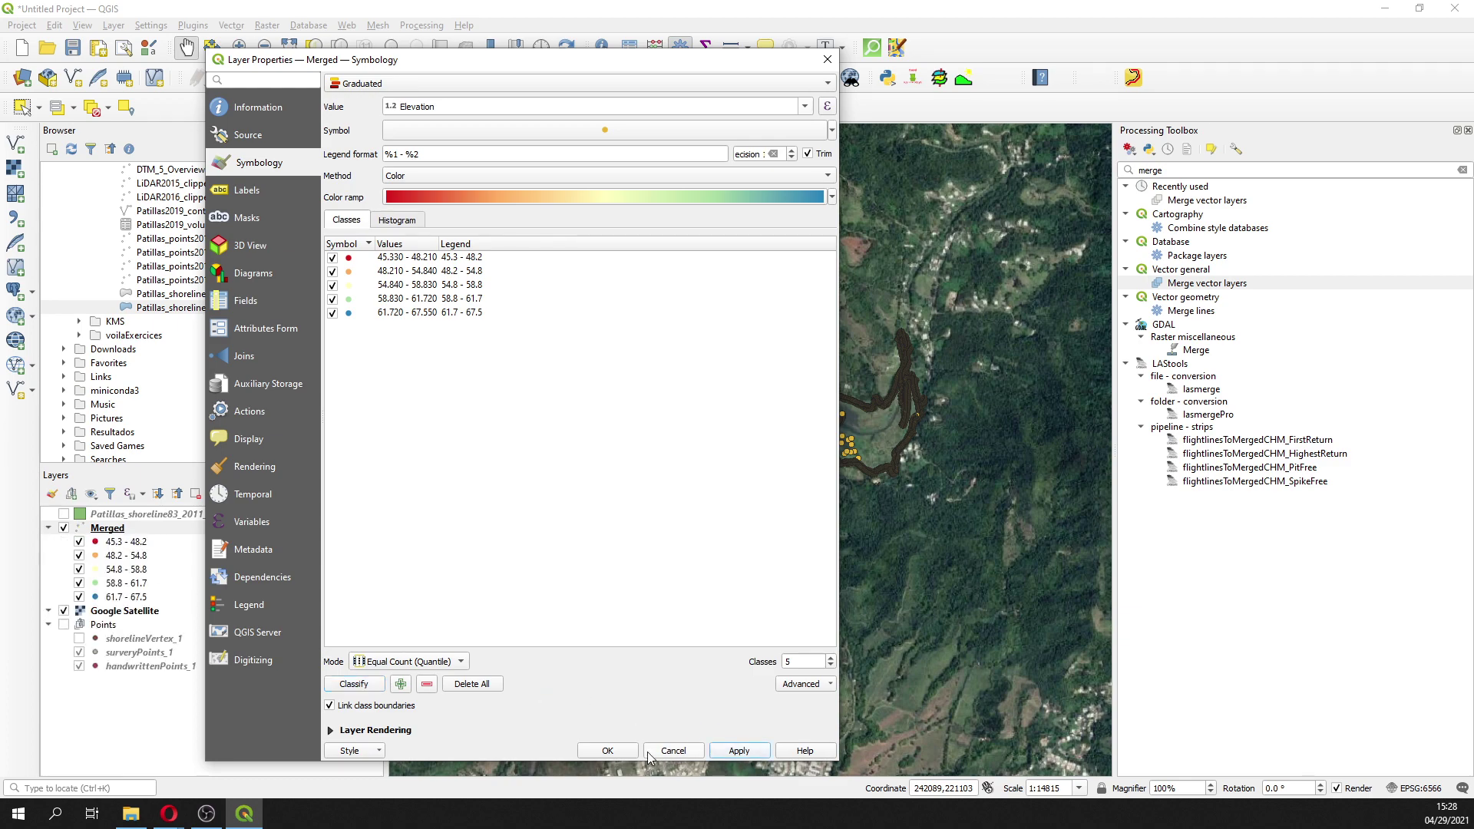
pyautogui.click(618, 756)
pyautogui.scroll(1, 671, 528)
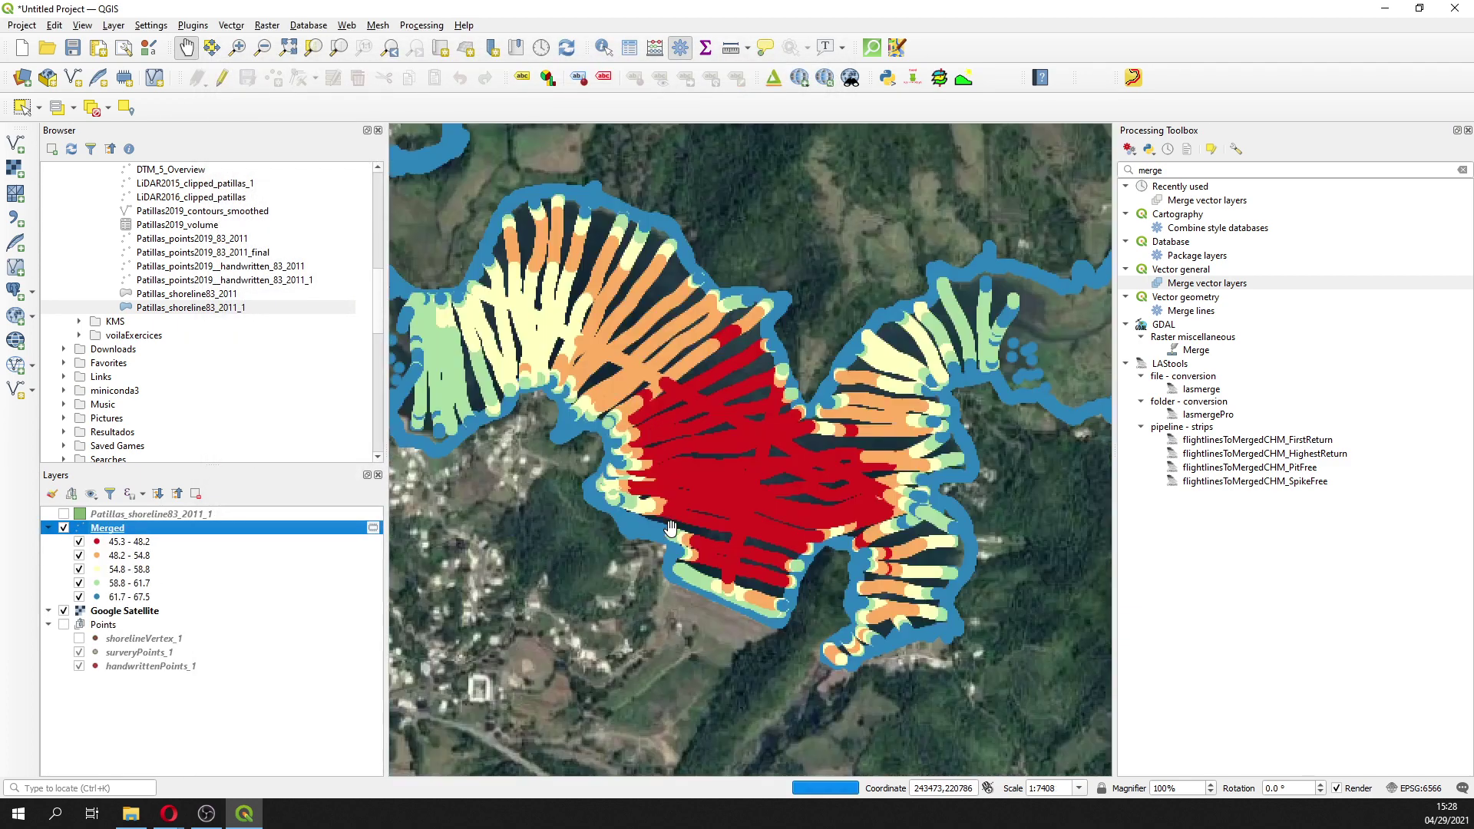
pyautogui.scroll(-1, 670, 528)
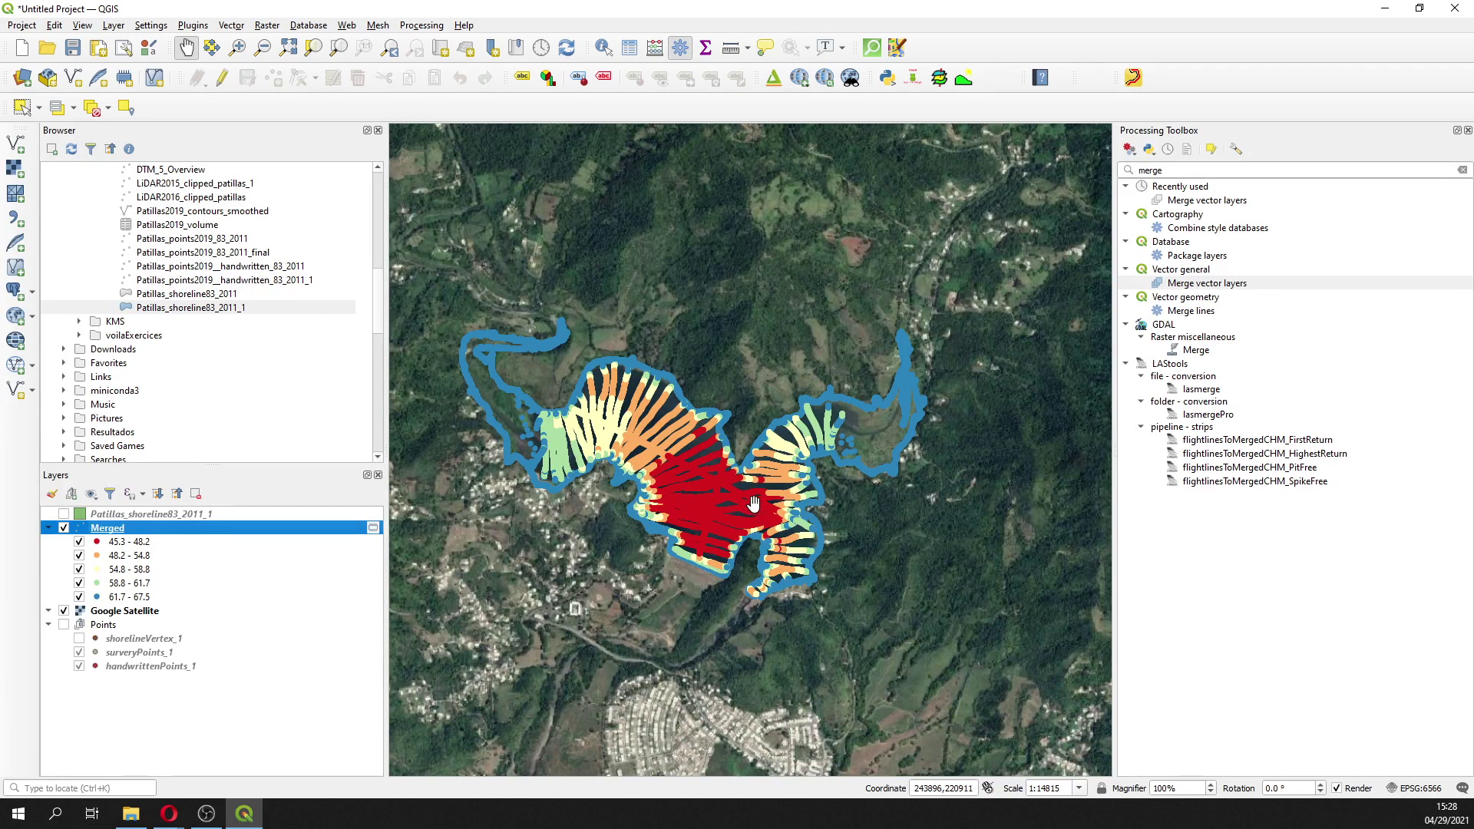
pyautogui.scroll(1, 749, 500)
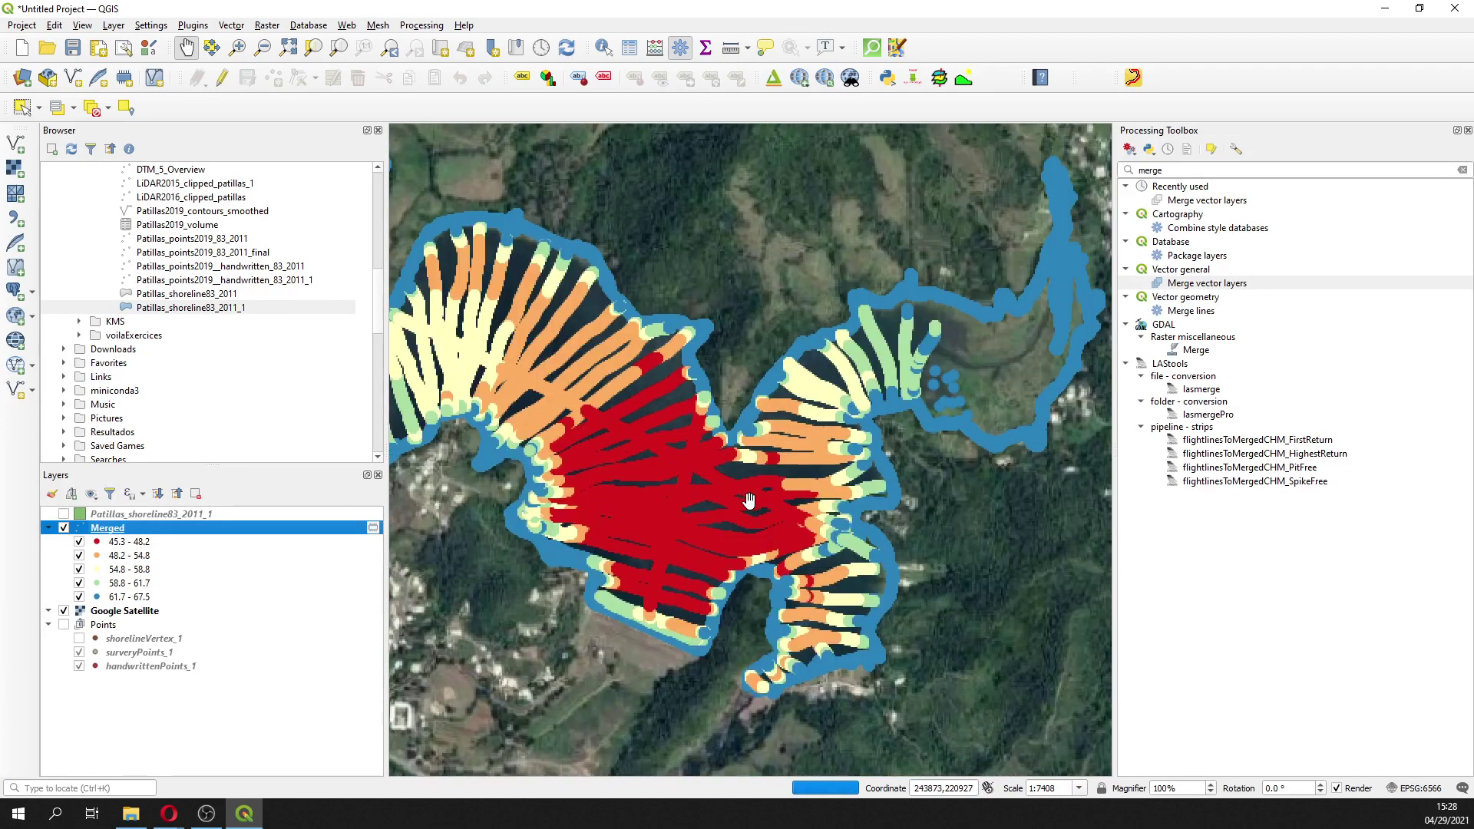
pyautogui.scroll(-1, 749, 500)
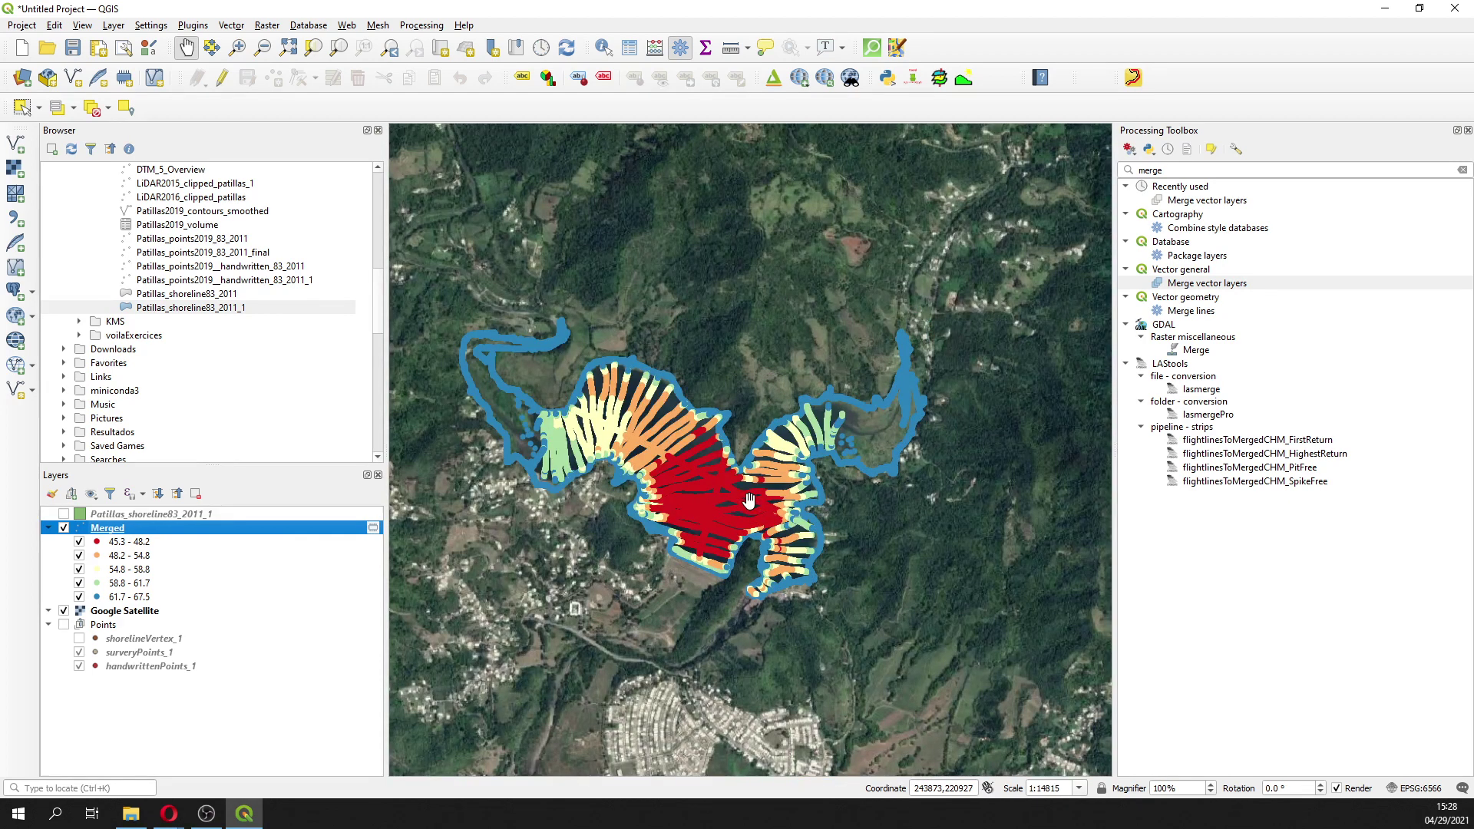
# Step: Search the Processing Toolbox for spline interpolation tools
pyautogui.click(1263, 169)
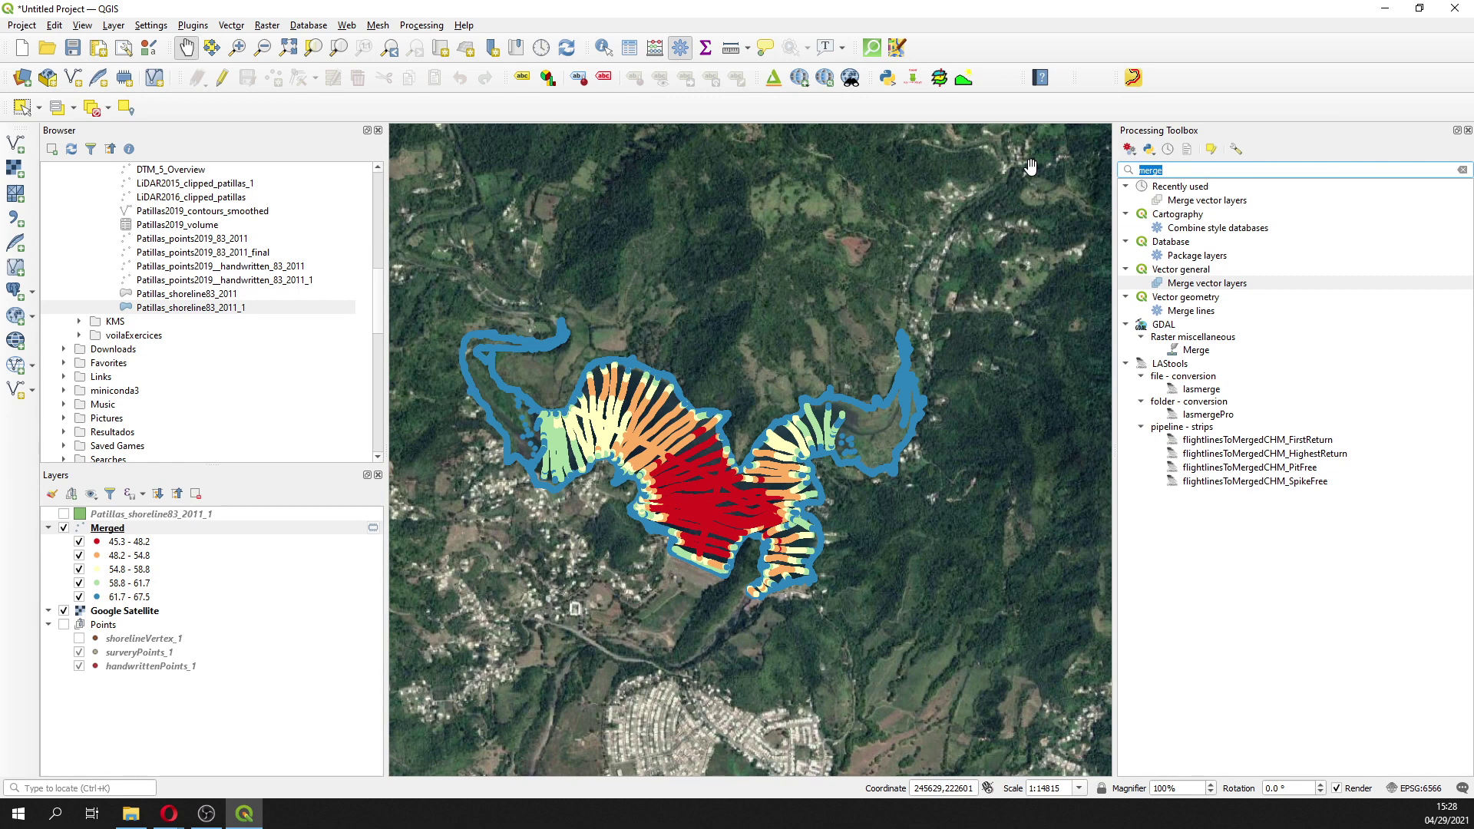
pyautogui.write('spline')
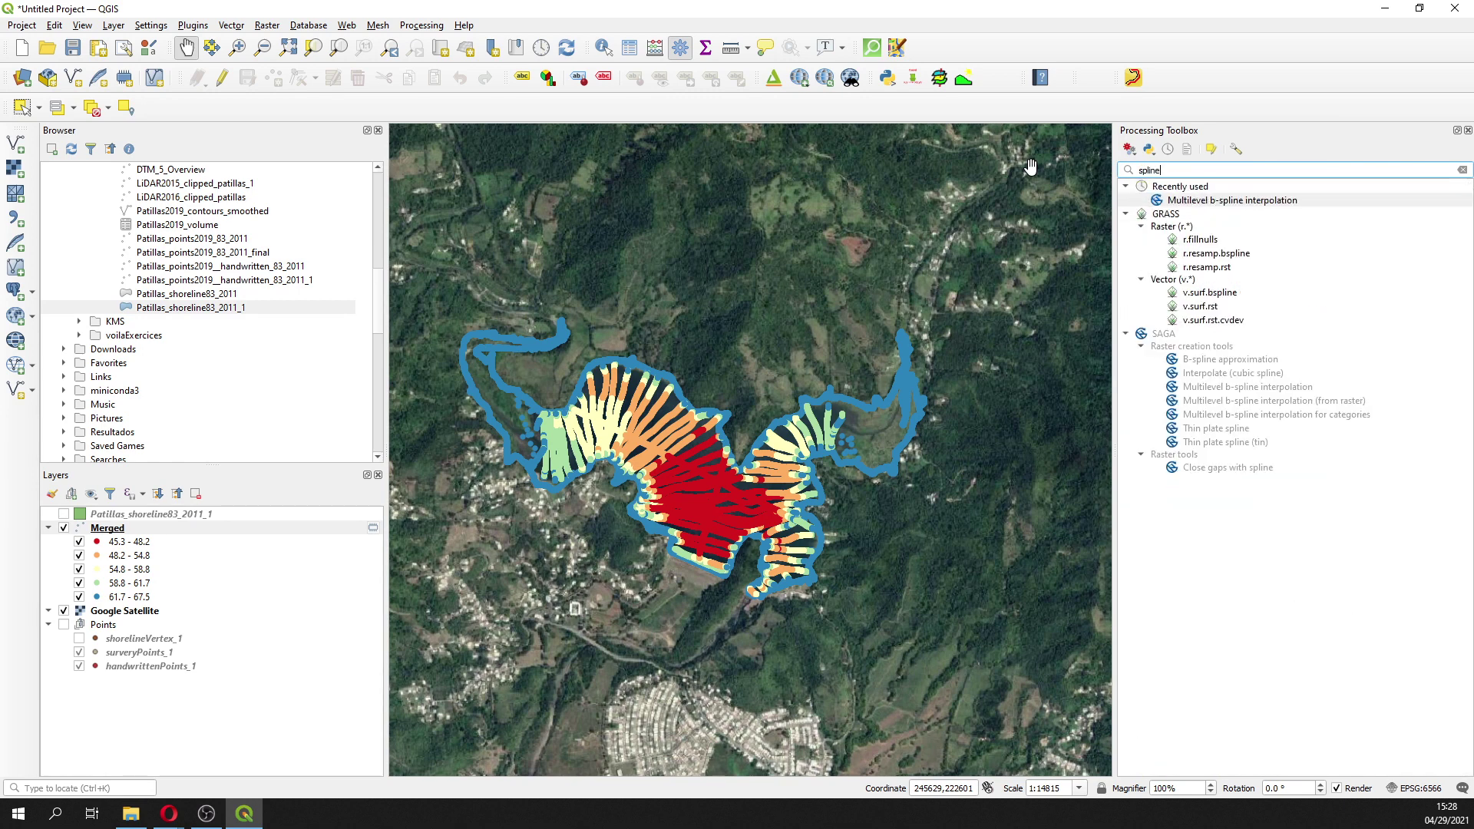
# Step: Set up a SAGA Multilevel B-Spline Interpolation of the Merged points using the Elevation attribute and the method without B-spline refinement
pyautogui.doubleClick(1208, 388)
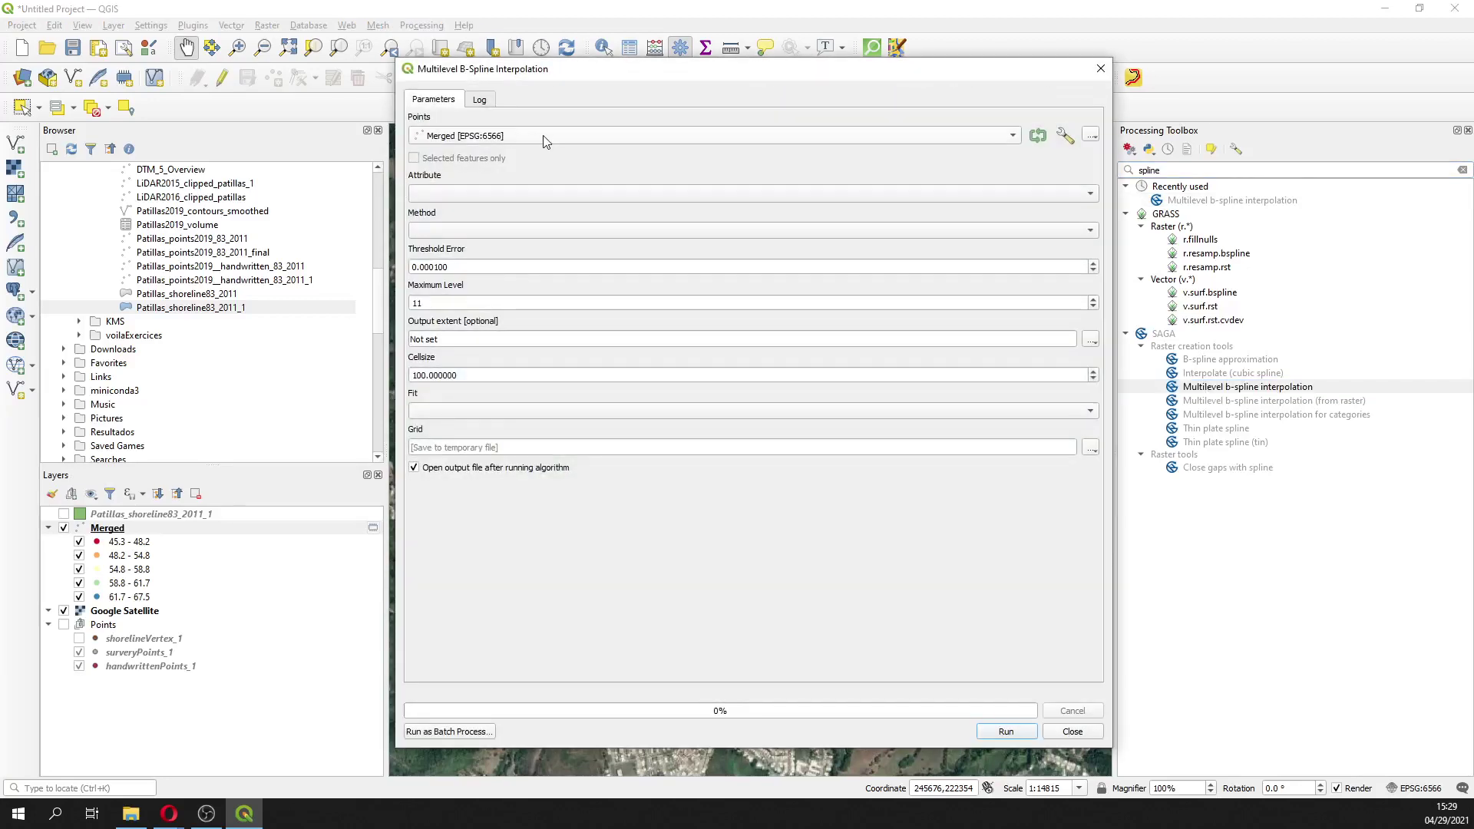
pyautogui.click(536, 194)
pyautogui.click(536, 203)
pyautogui.click(539, 233)
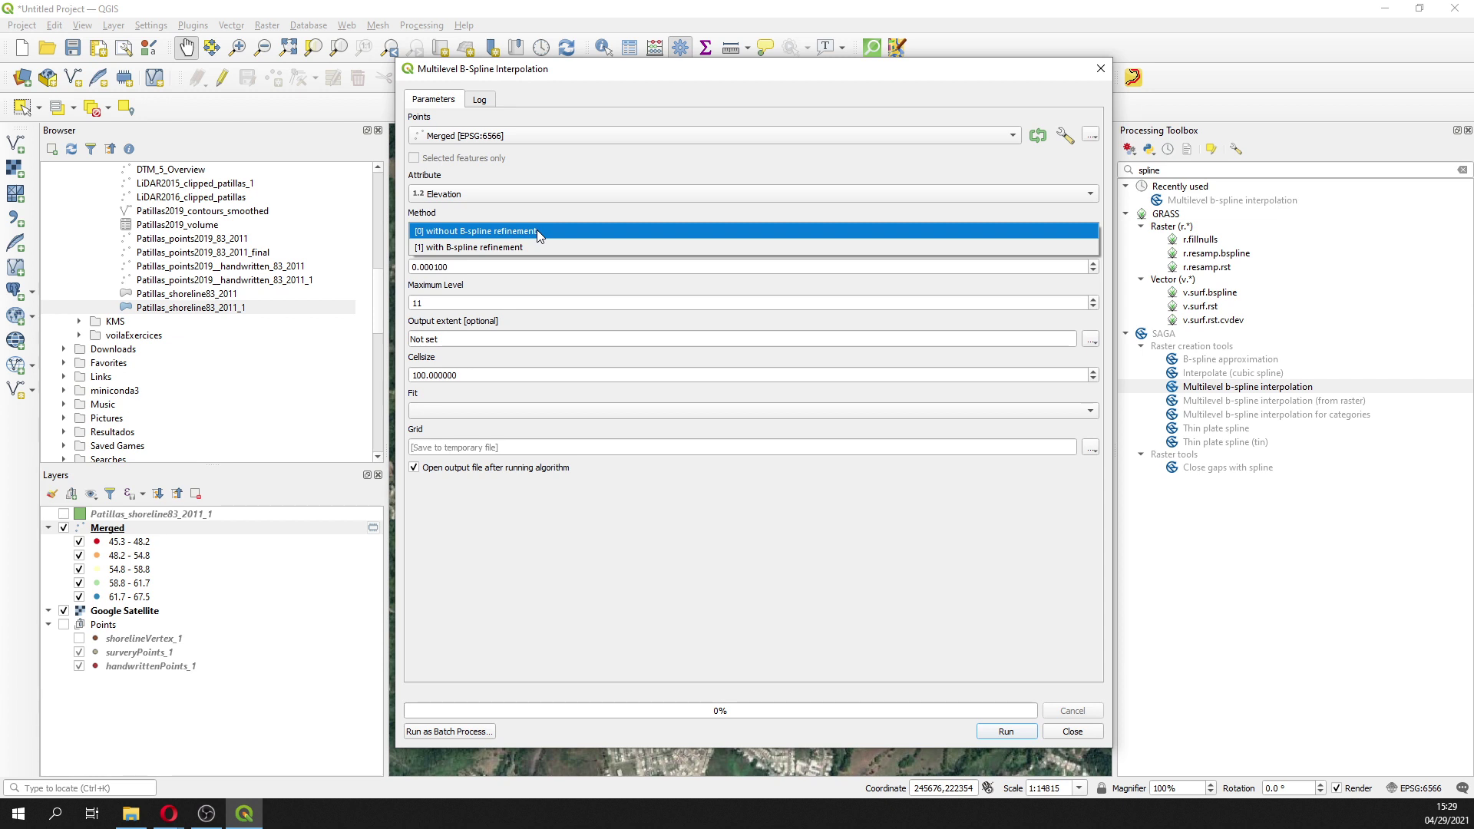
pyautogui.click(536, 229)
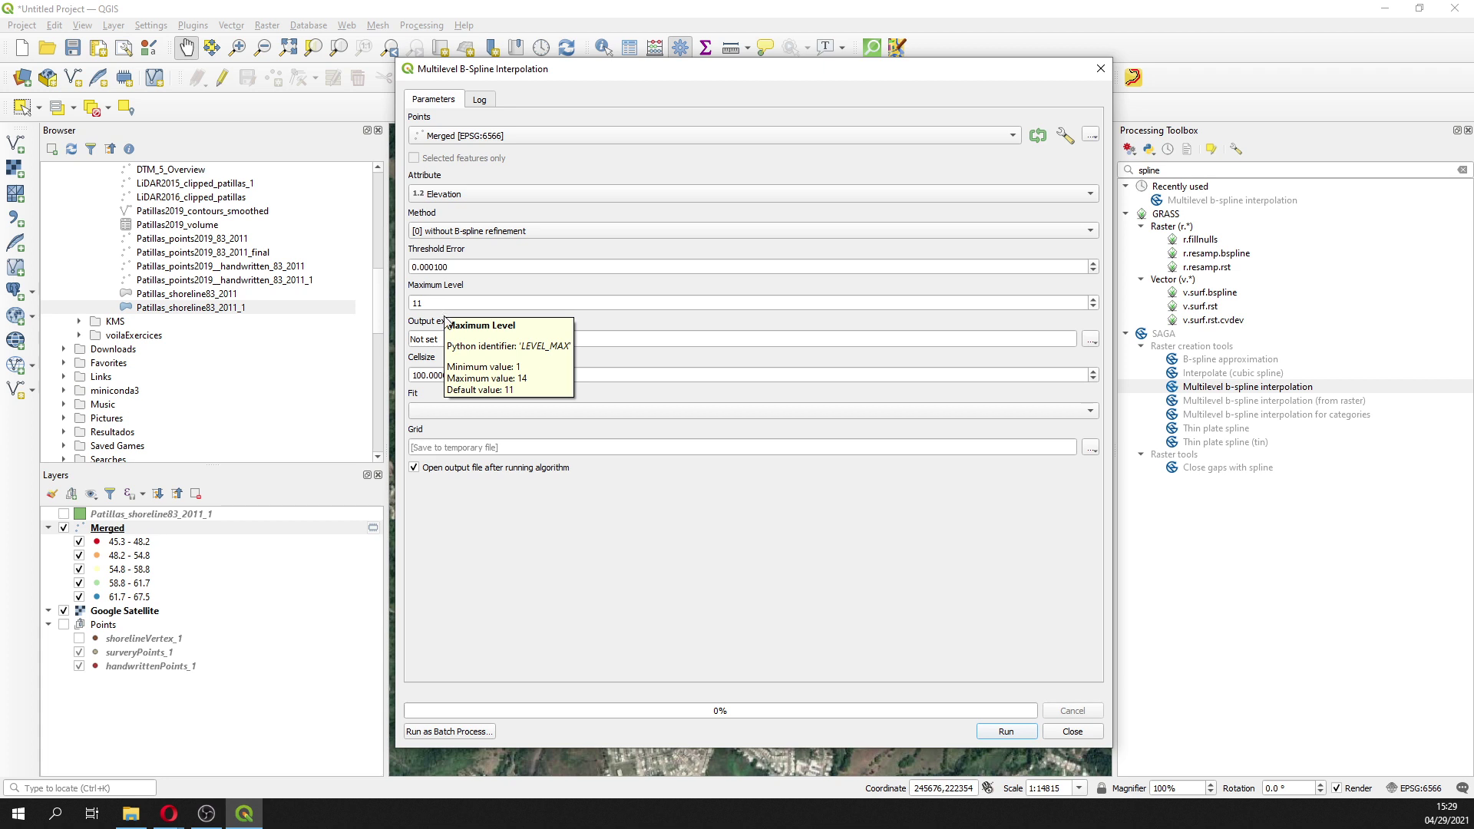
# Step: Set the interpolation cell size to 0.5 and the fit to nodes, and run it to a temporary grid
pyautogui.doubleClick(432, 375)
pyautogui.write('0.5')
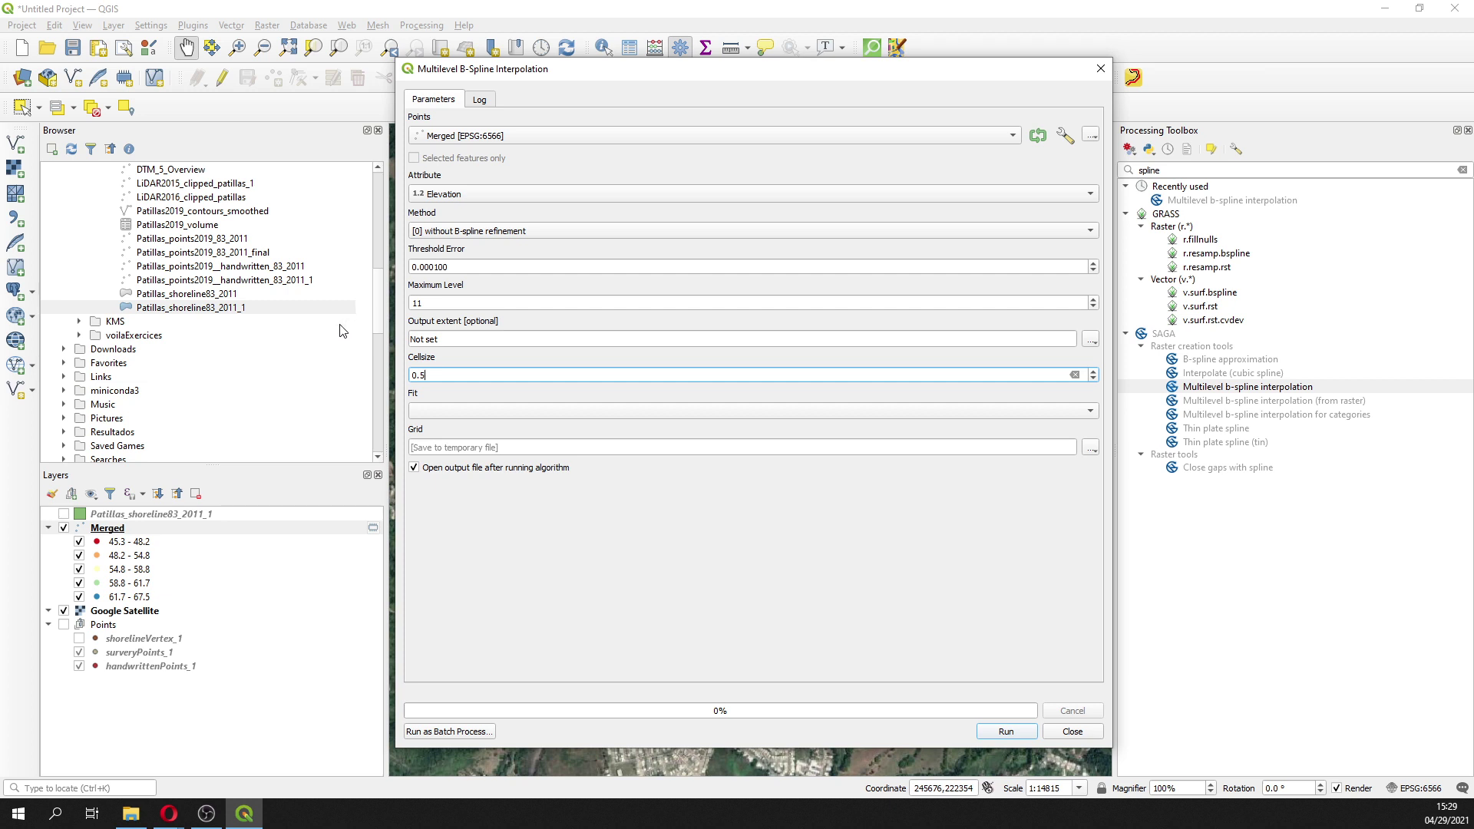
pyautogui.click(424, 411)
pyautogui.click(427, 419)
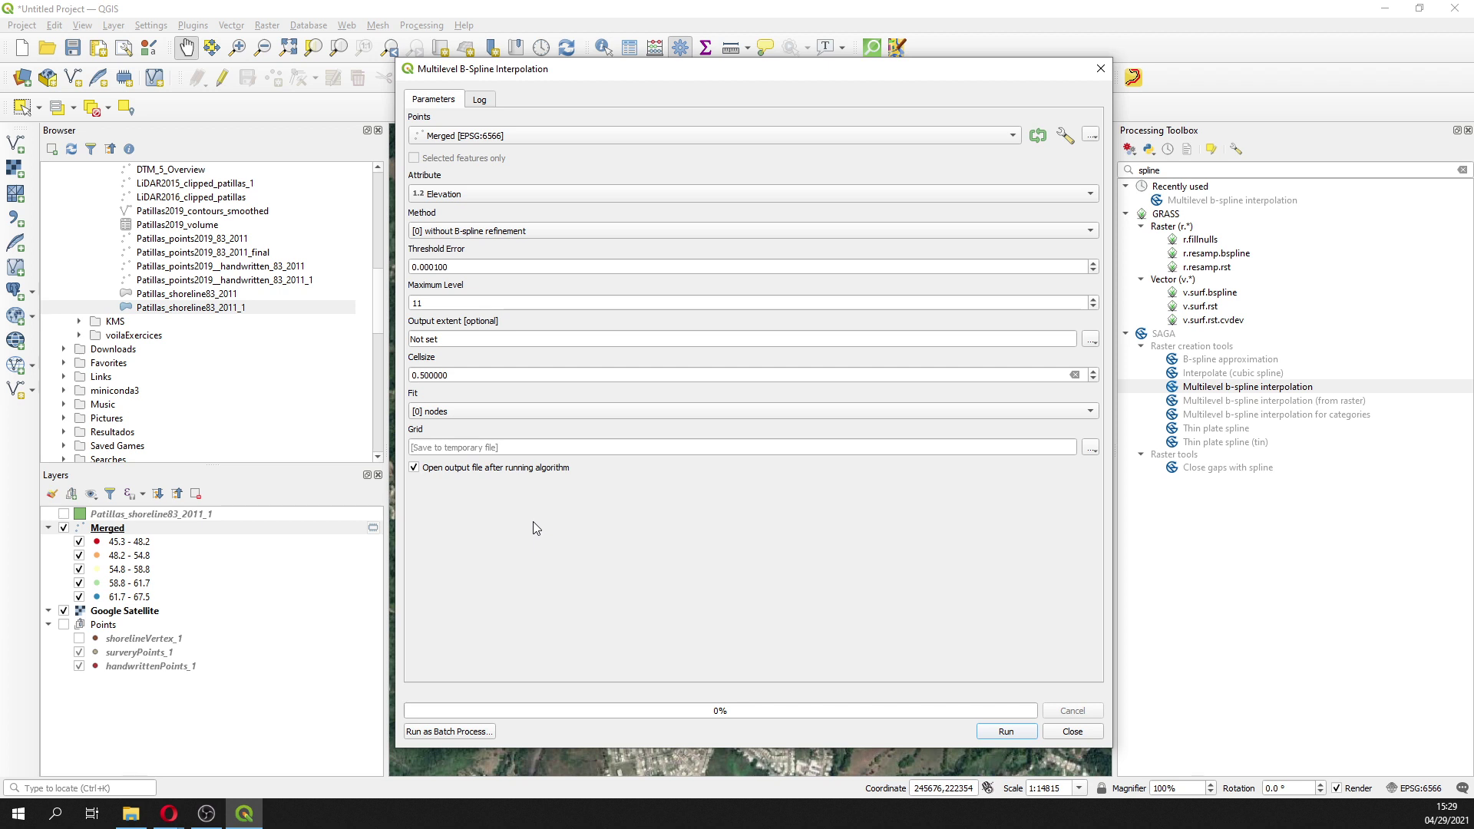
pyautogui.click(1021, 735)
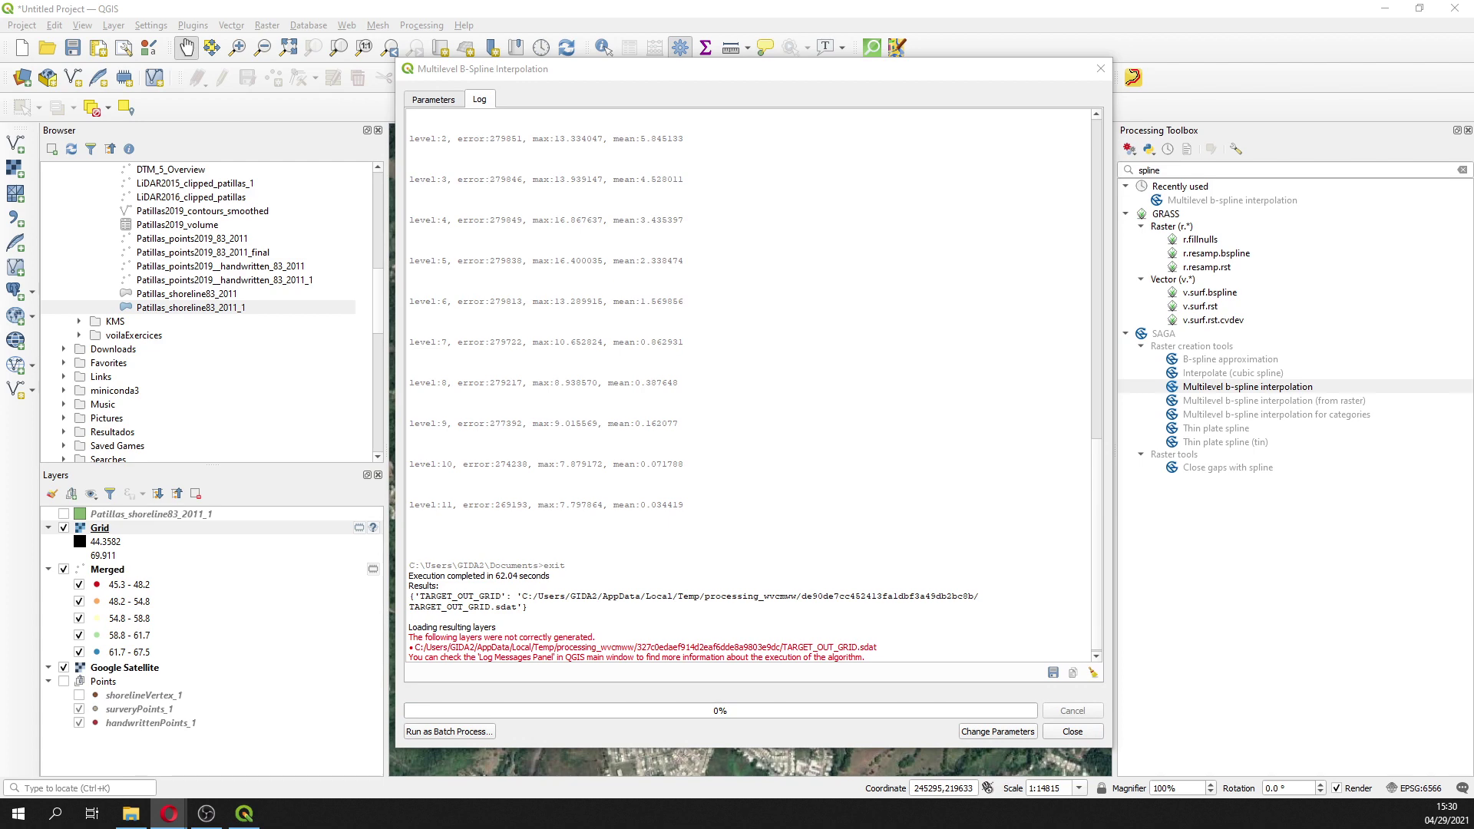
pyautogui.click(1083, 731)
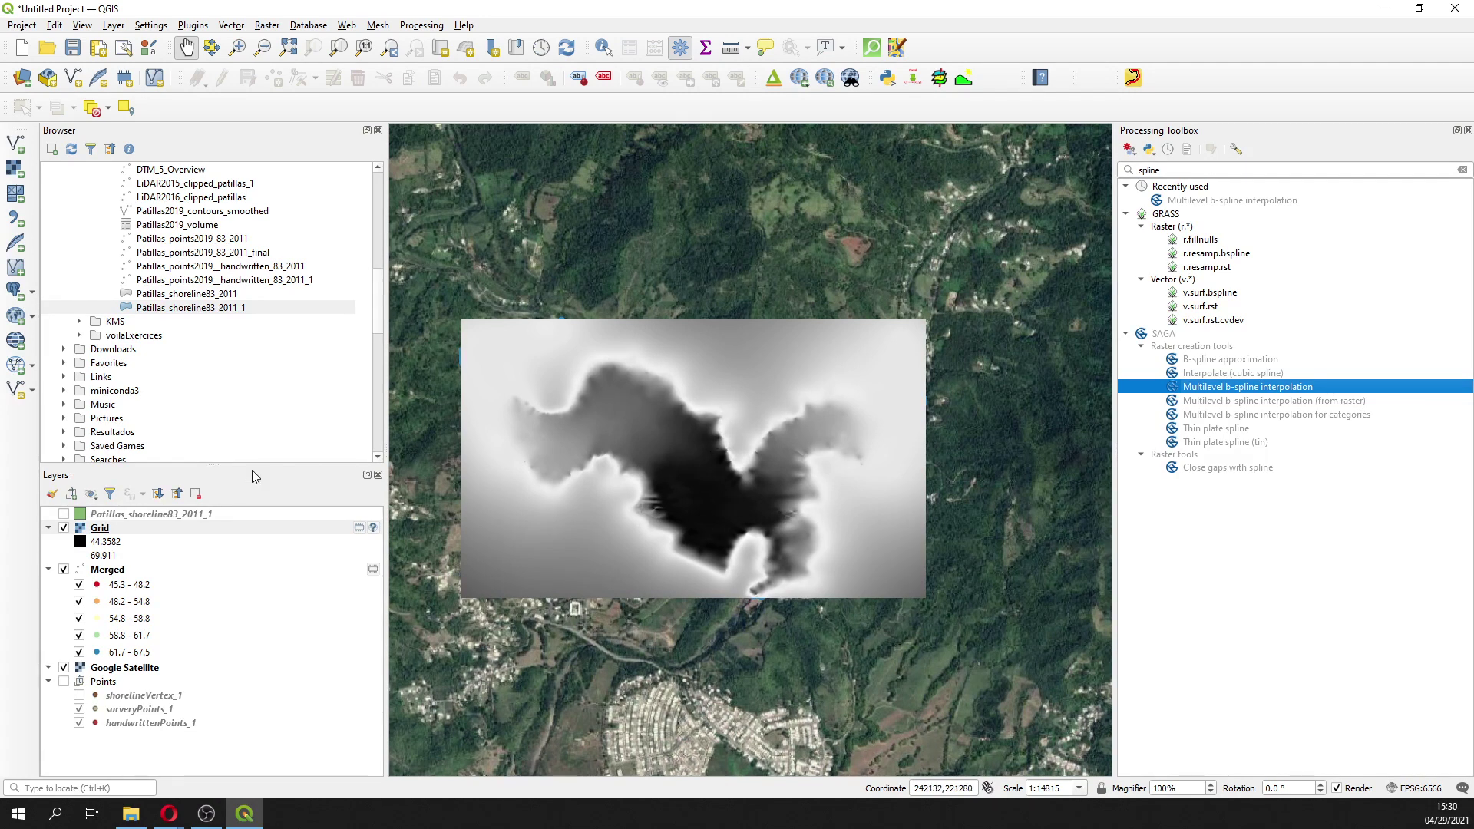
# Step: Set up Clip Raster by Mask Layer for Grid with mask Patillas_shoreline83_2011_1 and the project CRS EPSG:6566 as source CRS
pyautogui.hotkey('shift', 'Tab')
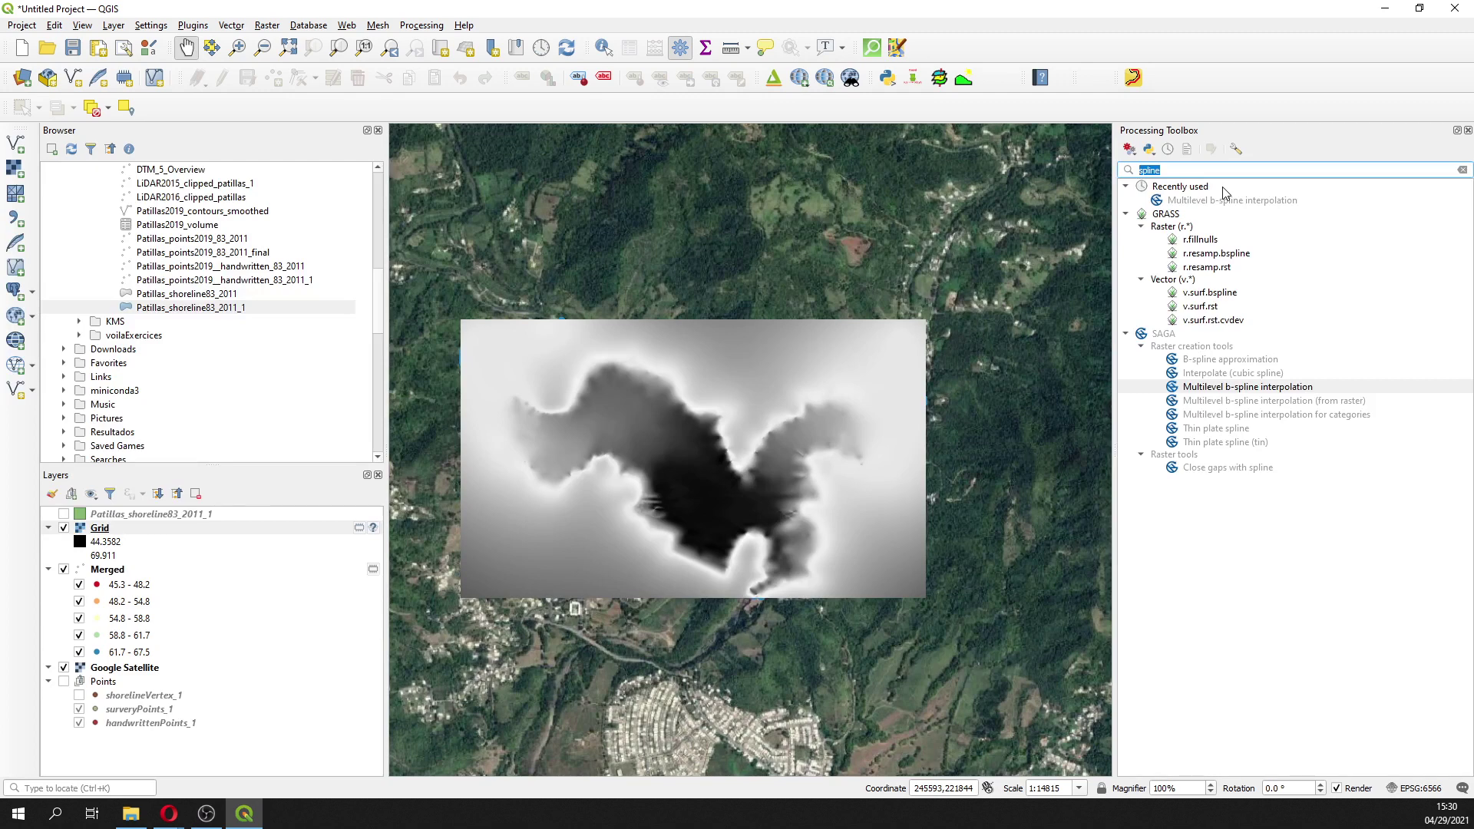
pyautogui.write('clip')
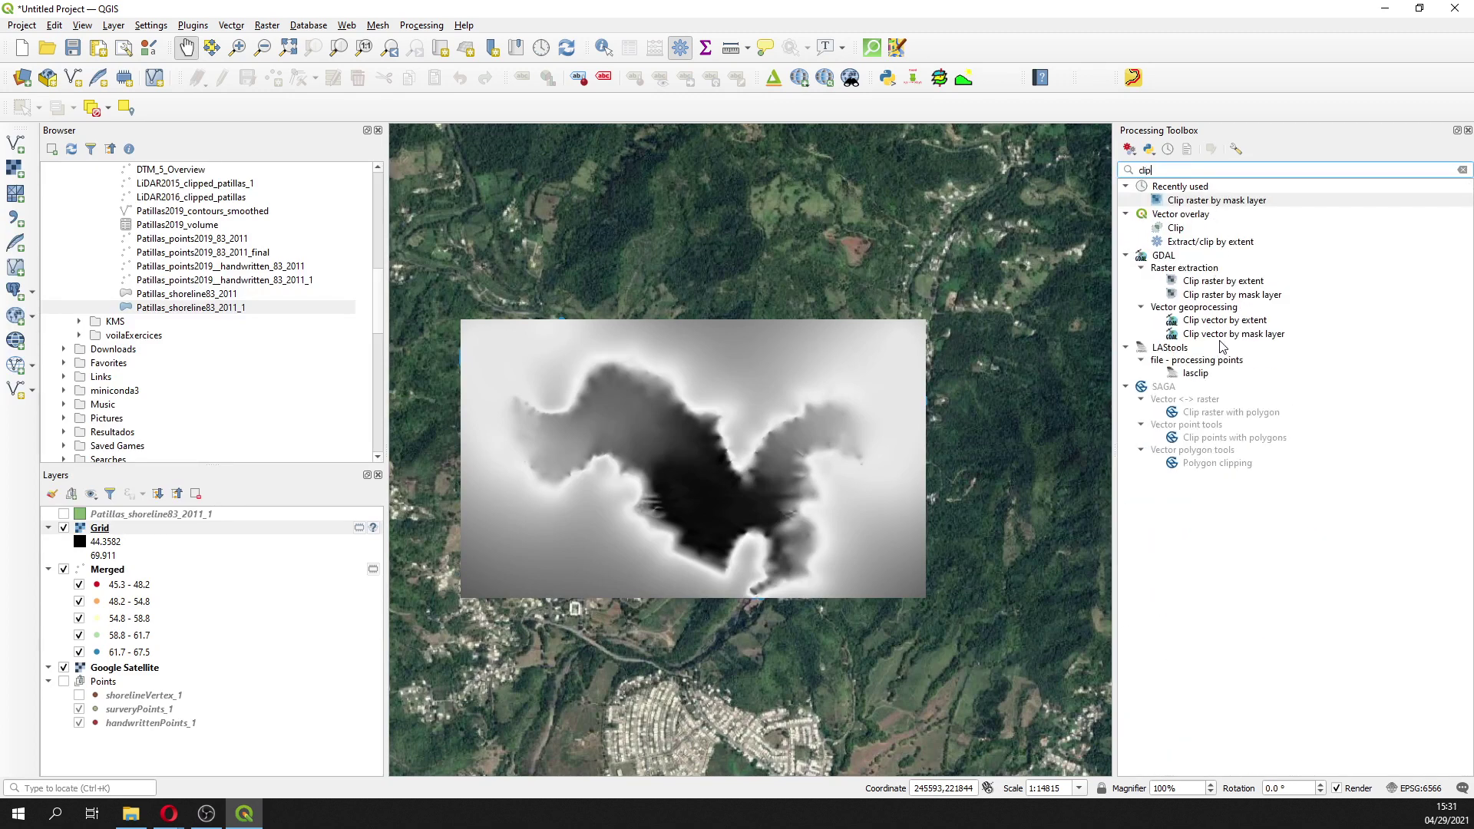
pyautogui.doubleClick(1210, 296)
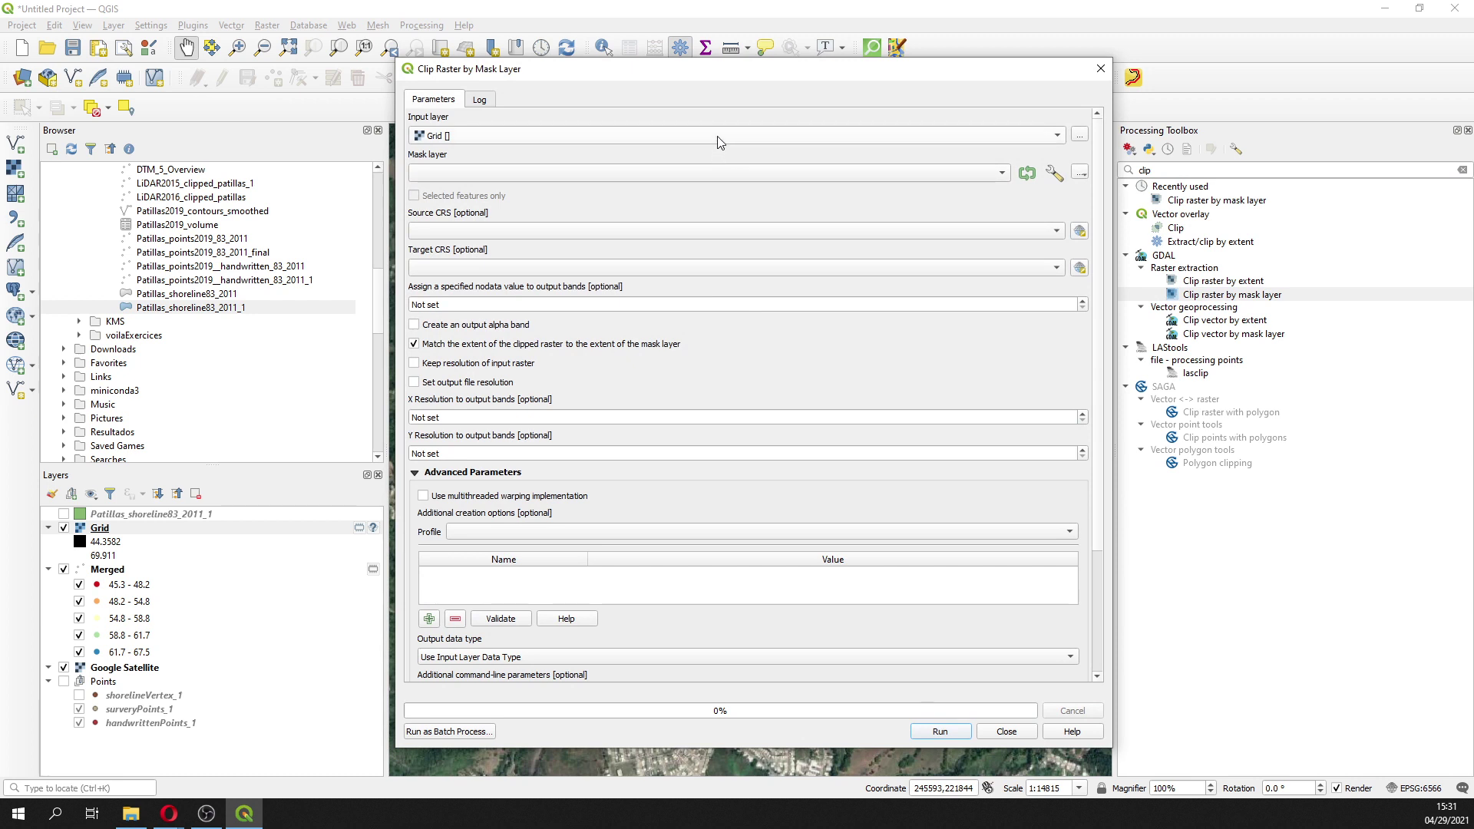
pyautogui.scroll(-1, 716, 172)
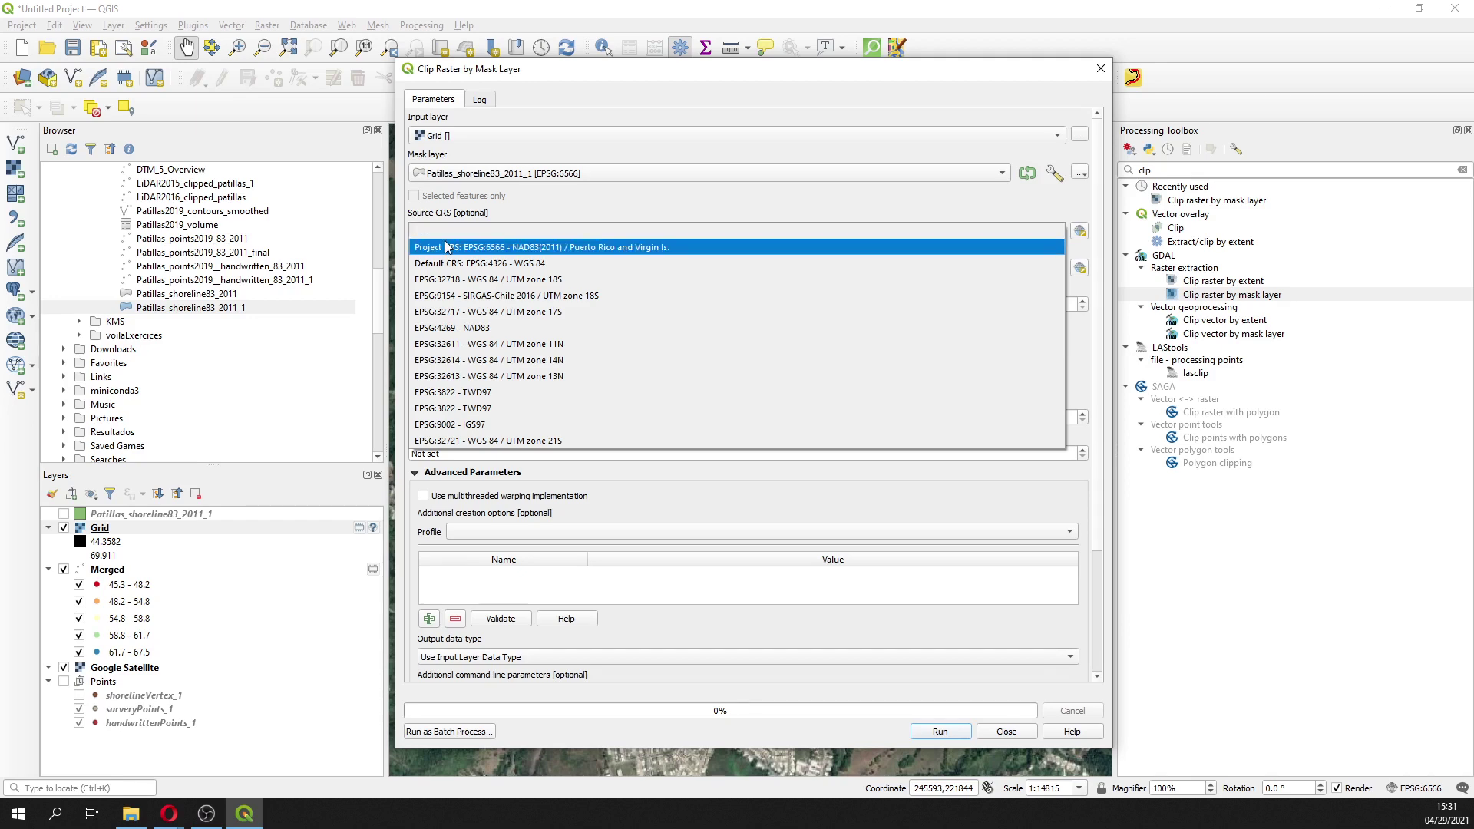
pyautogui.click(448, 246)
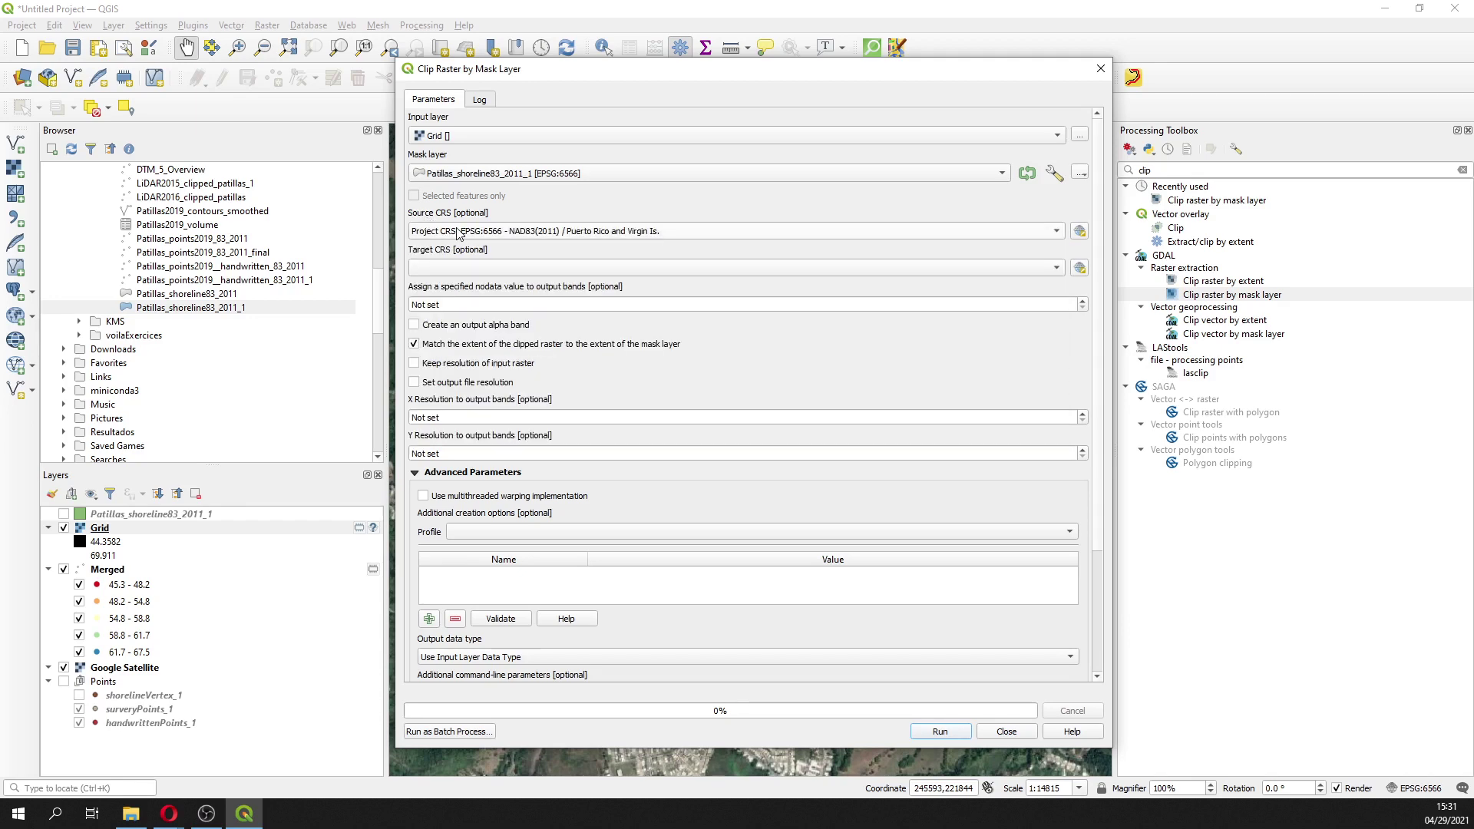
# Step: Run the raster clip to a temporary file and hide the original Grid layer
pyautogui.moveTo(501, 233)
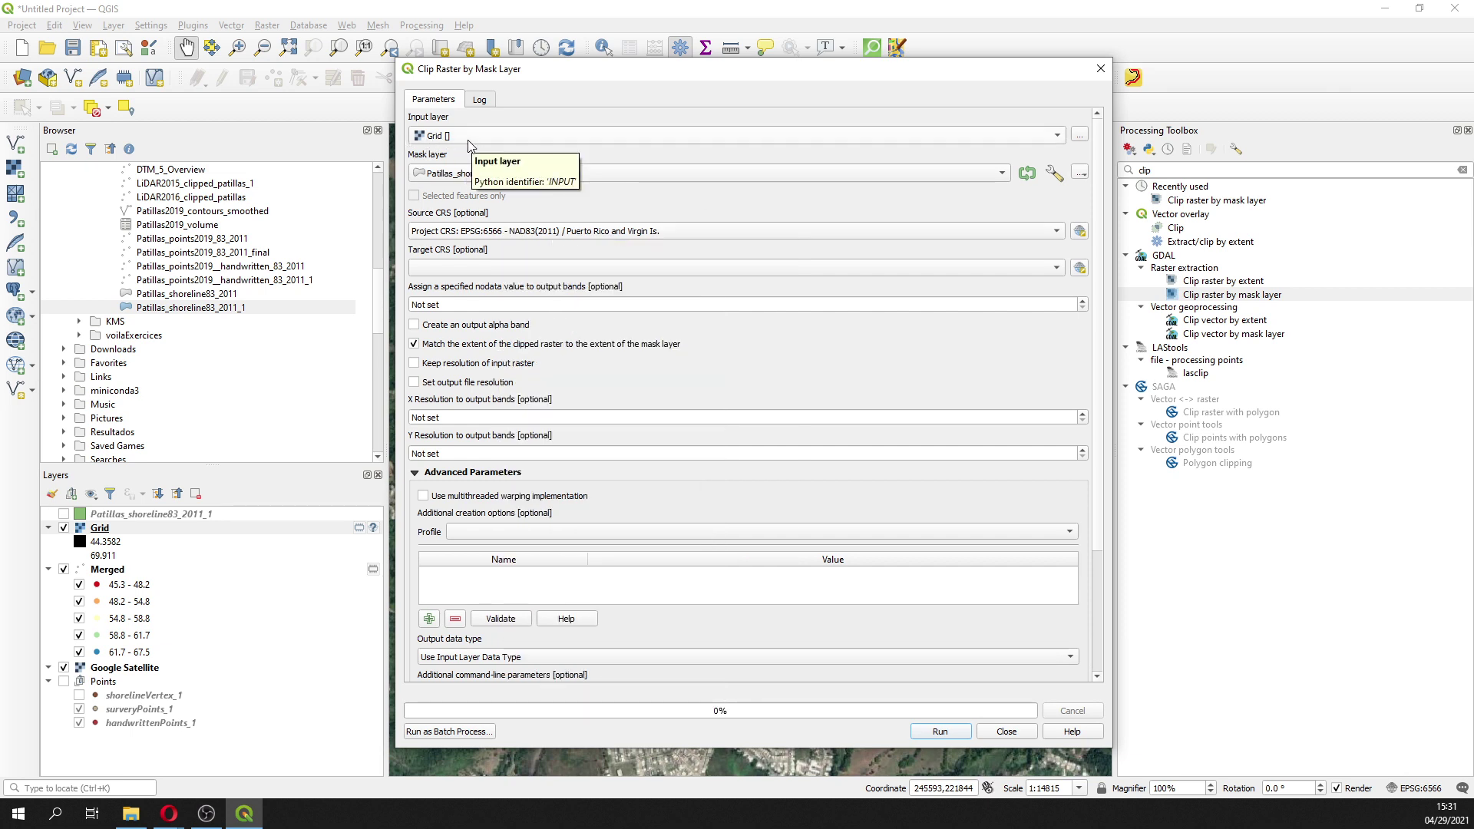
pyautogui.scroll(-5, 1097, 544)
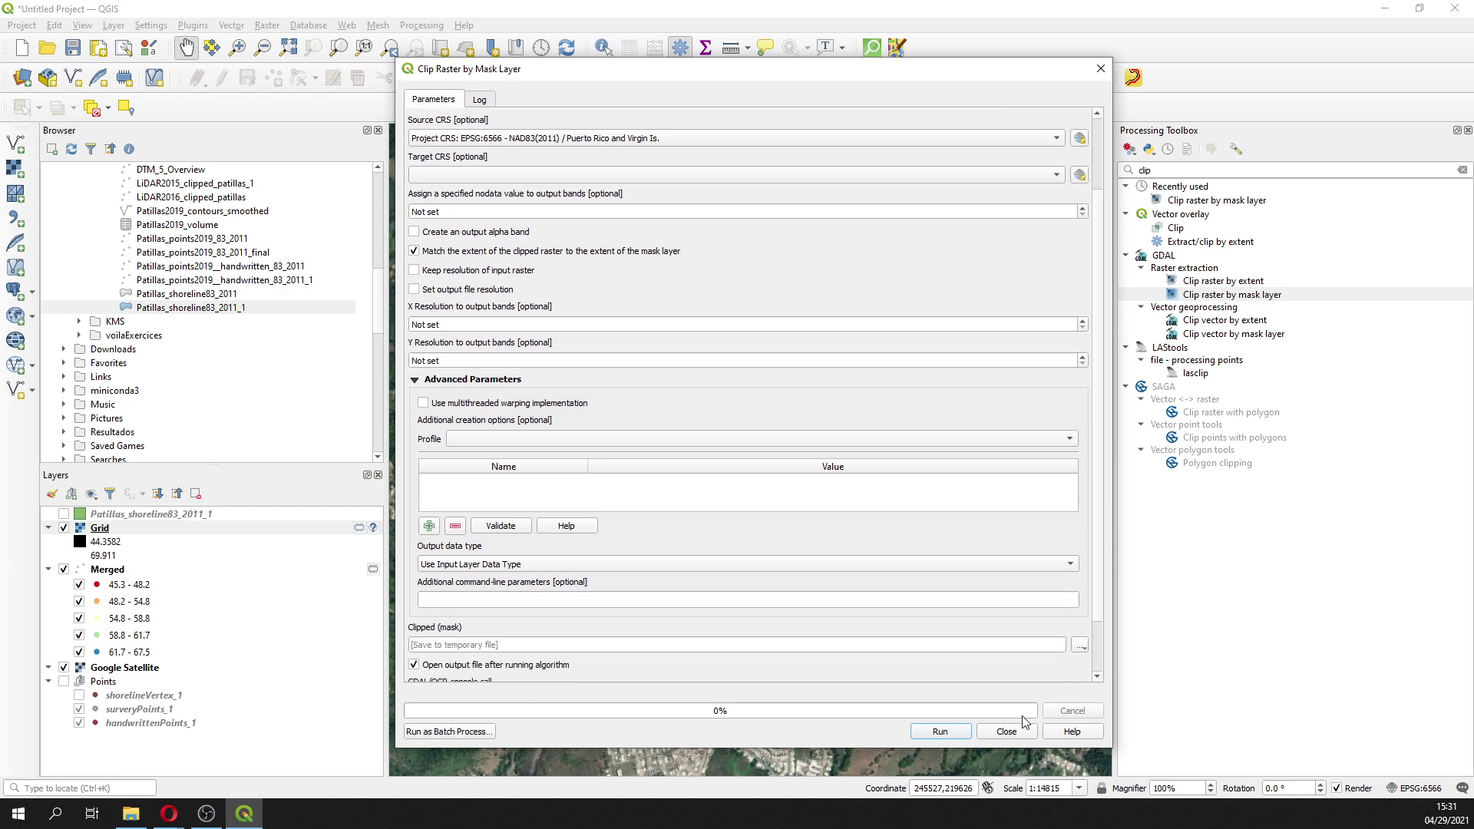
pyautogui.click(960, 735)
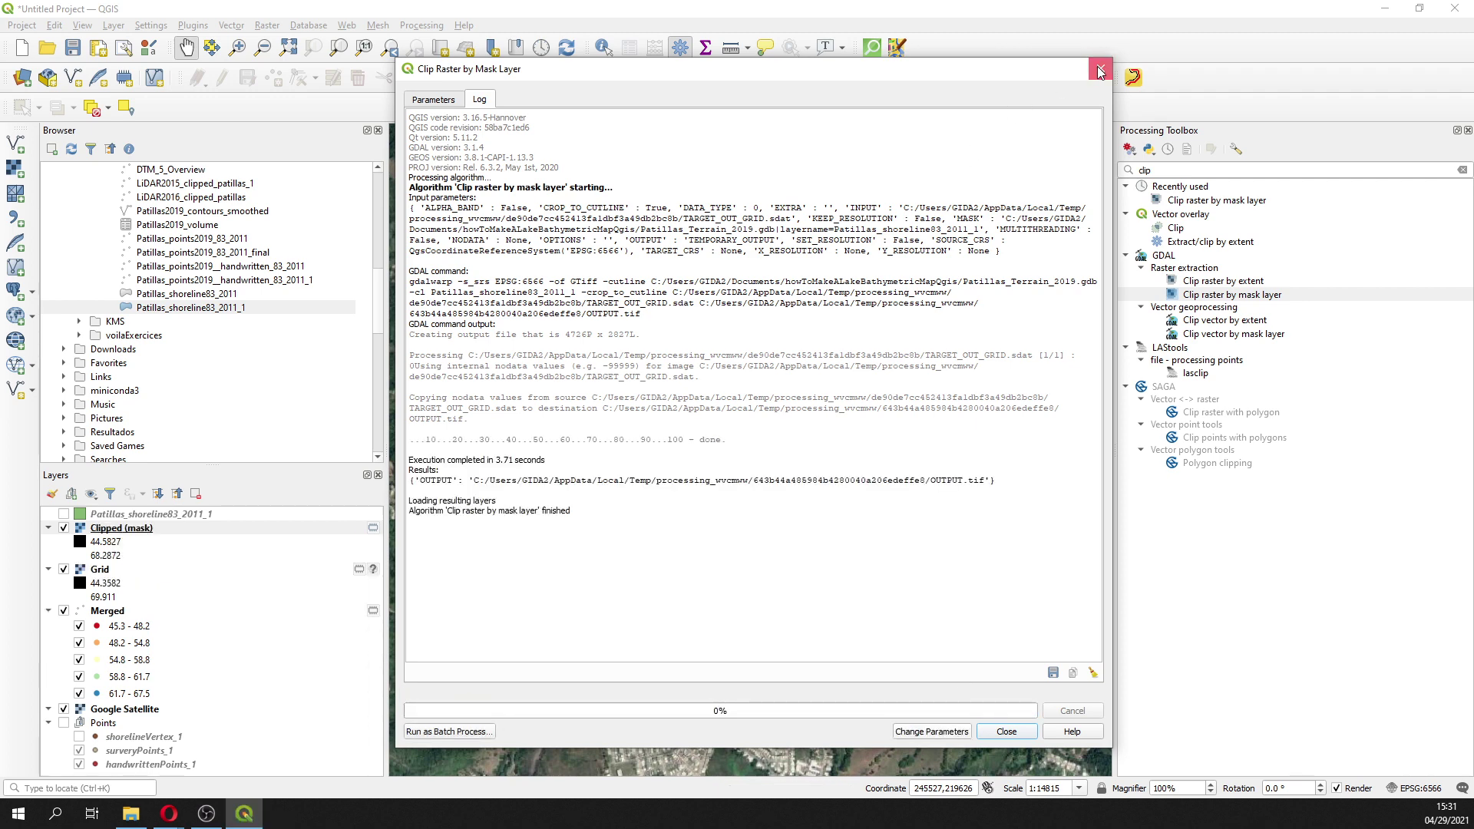
pyautogui.click(1100, 69)
pyautogui.click(63, 569)
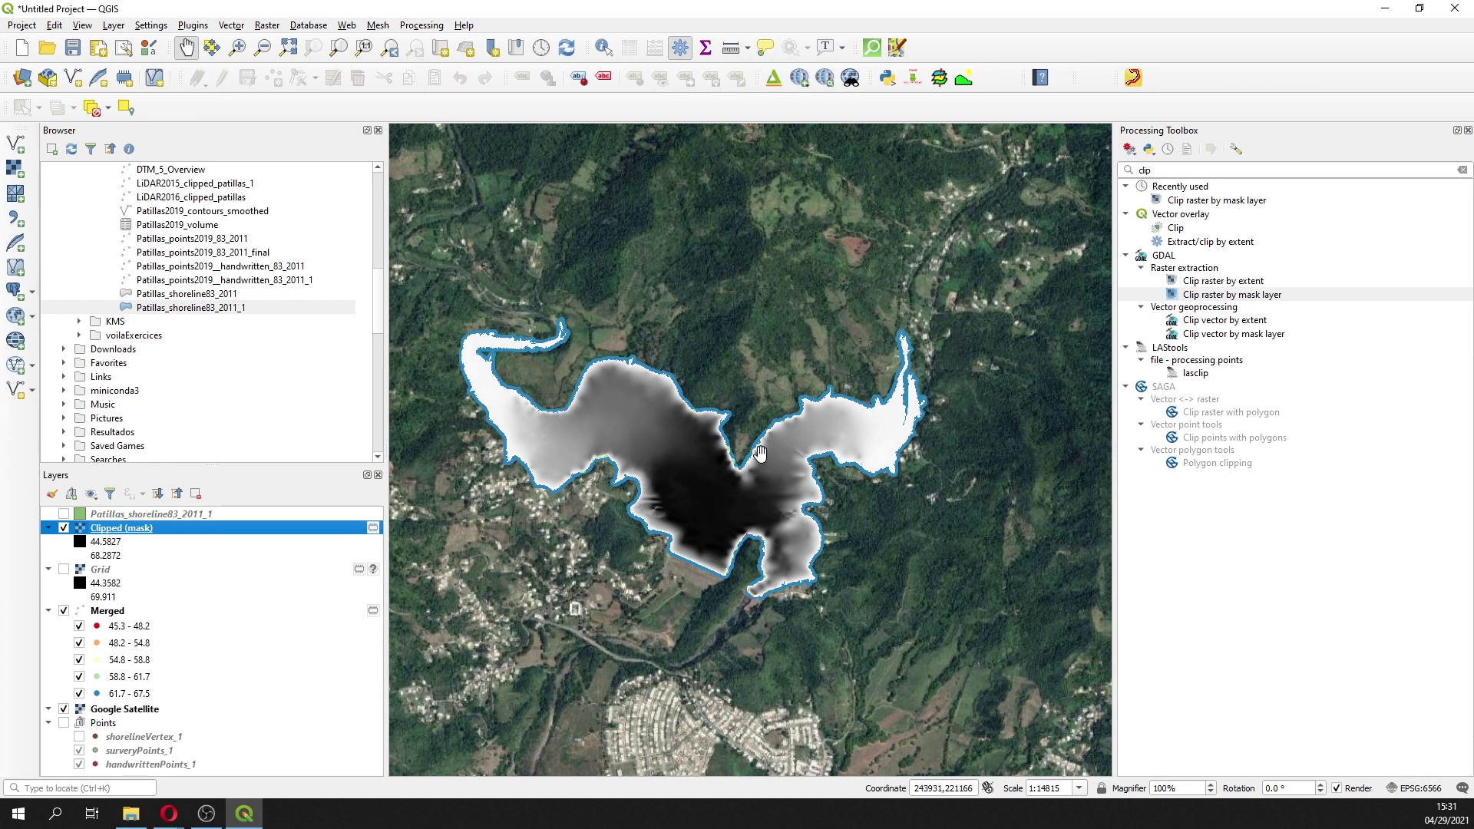
# Step: Generate contour lines from the Clipped (mask) raster with the GDAL Contour tool, using an interval of 1 and attribute name ELEV
pyautogui.doubleClick(1155, 169)
pyautogui.write('co')
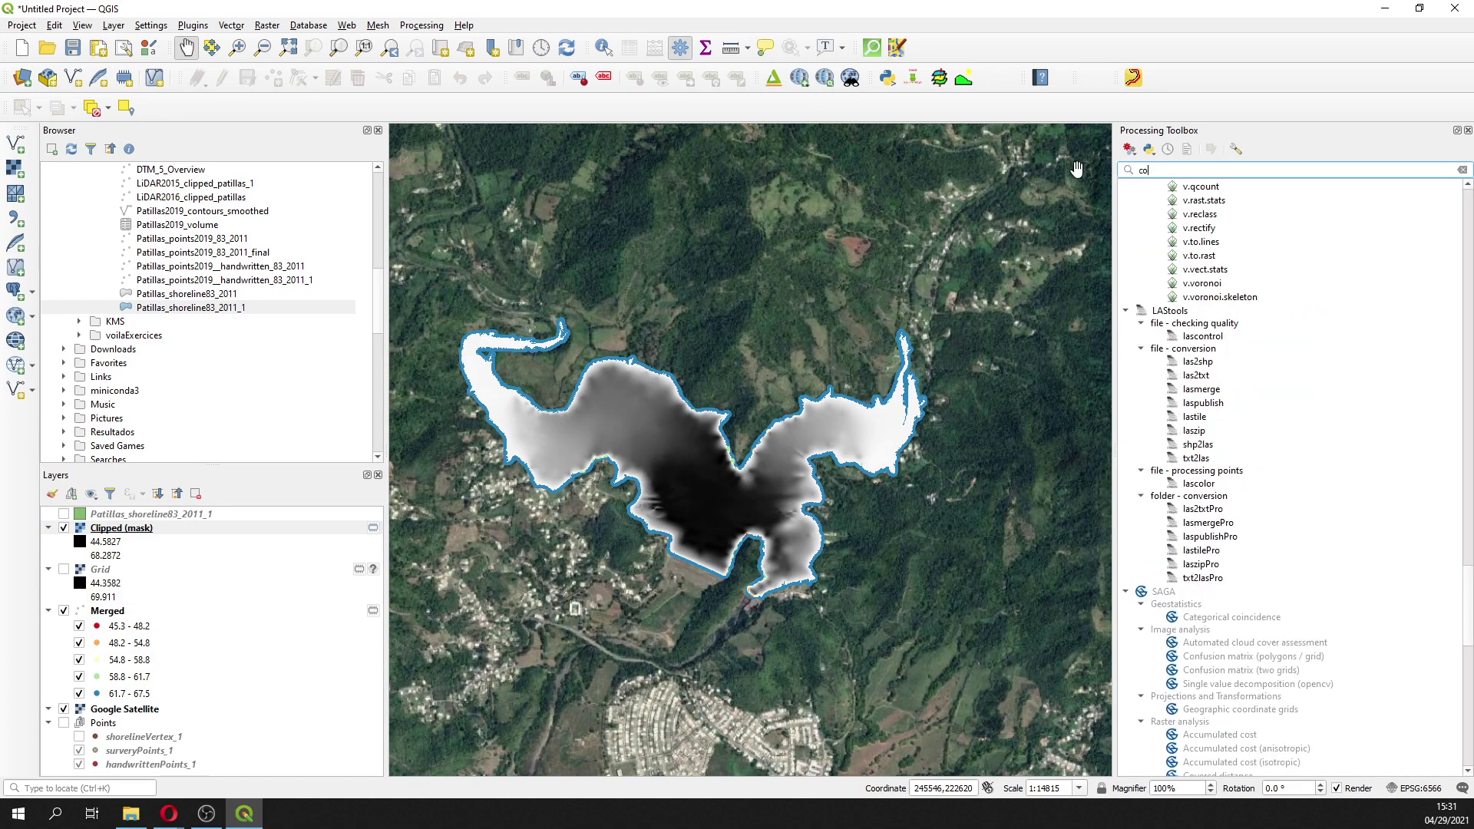
pyautogui.write('ntou')
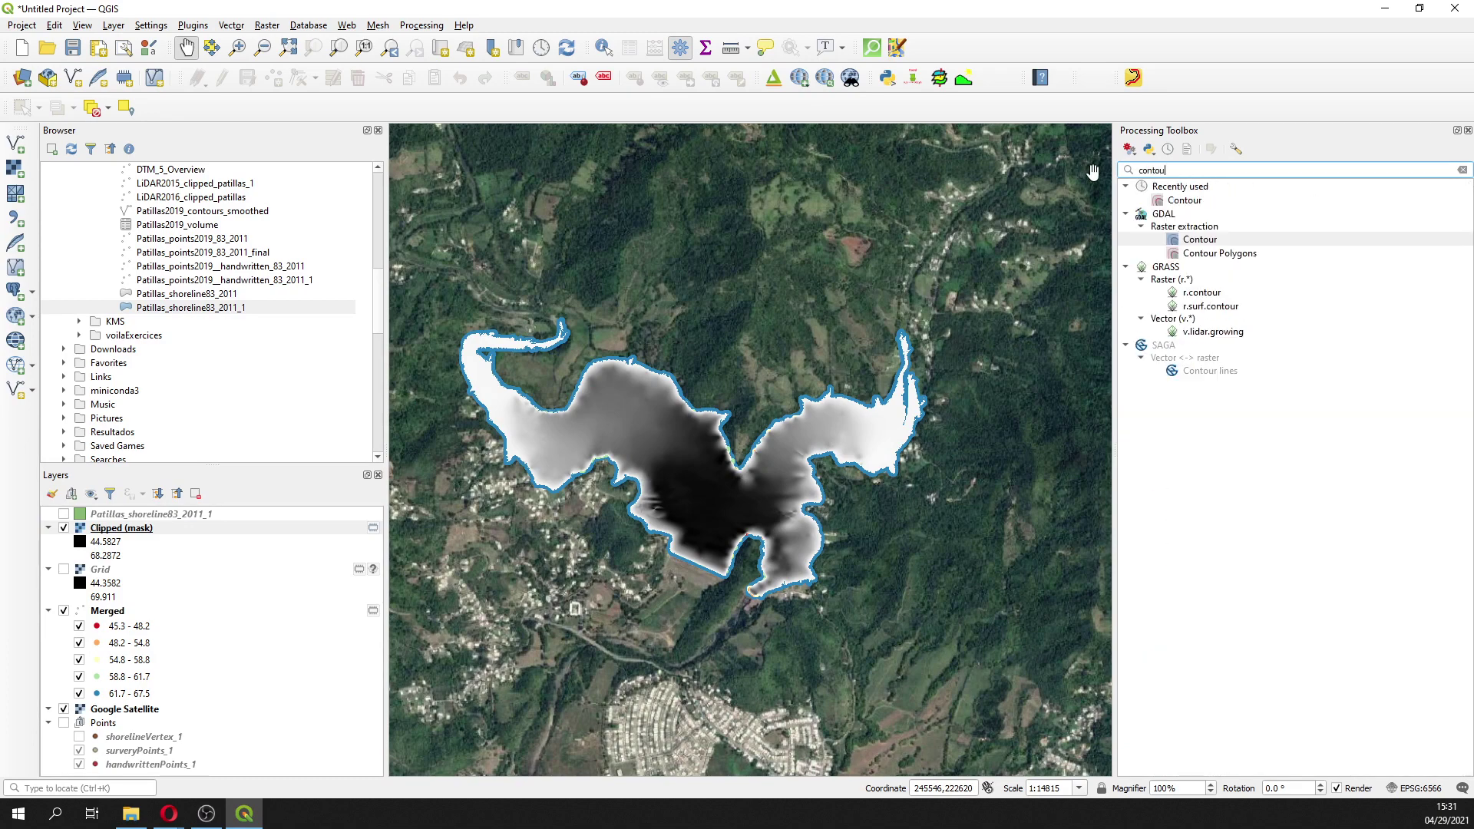
pyautogui.doubleClick(1186, 241)
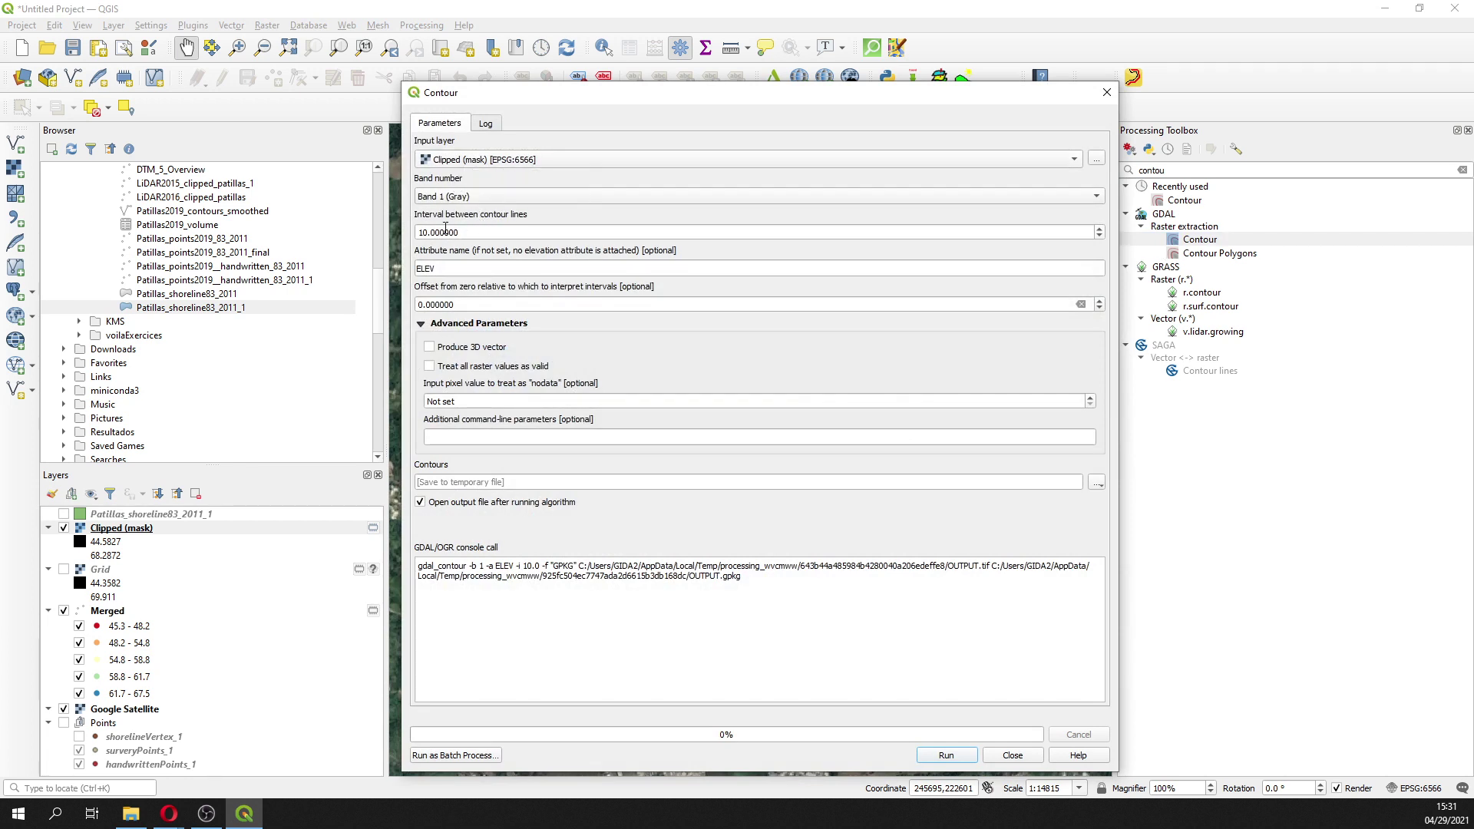
pyautogui.click(550, 234)
pyautogui.press('BackSpace')
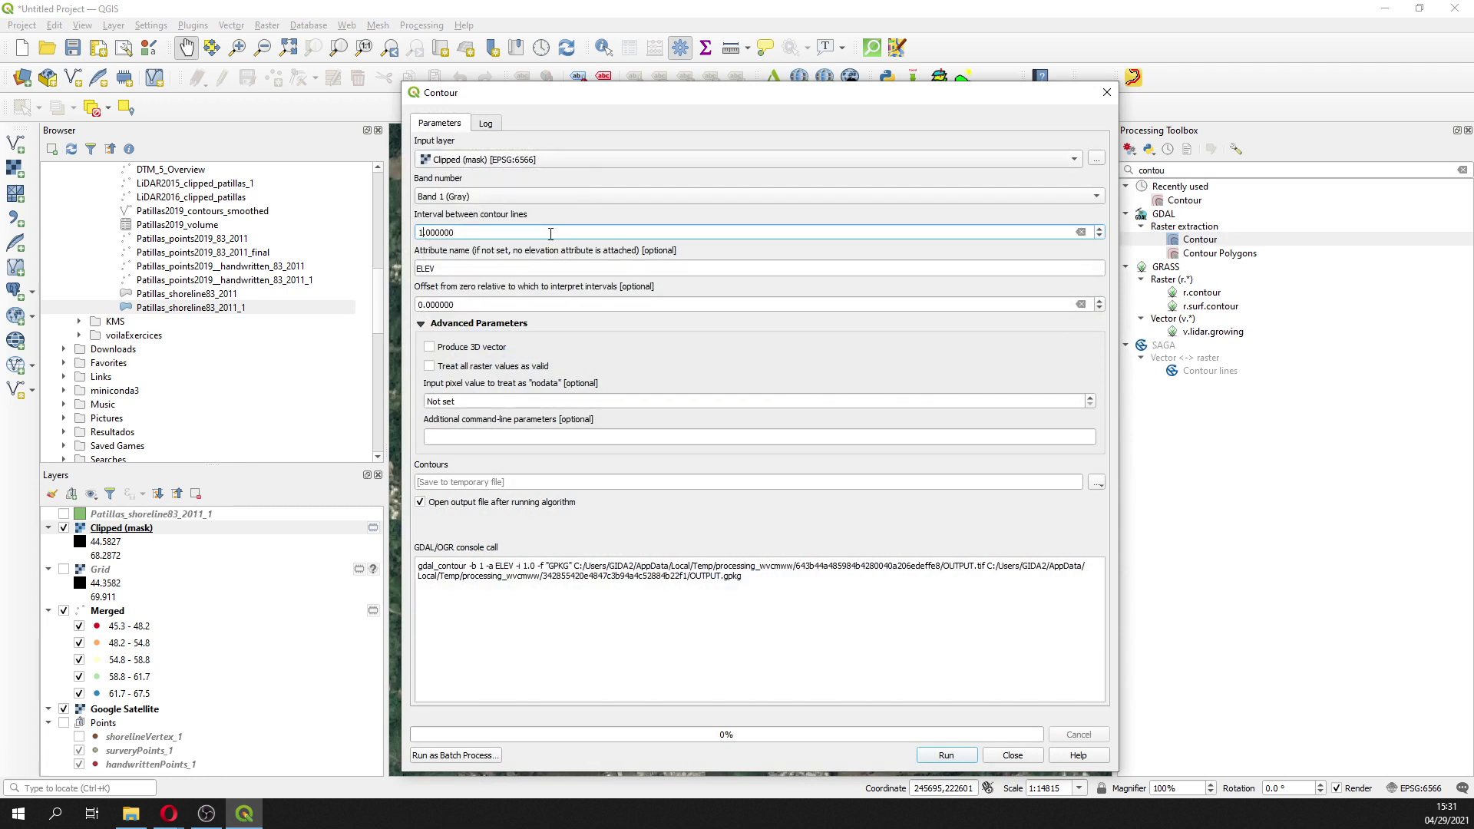
pyautogui.press('Tab')
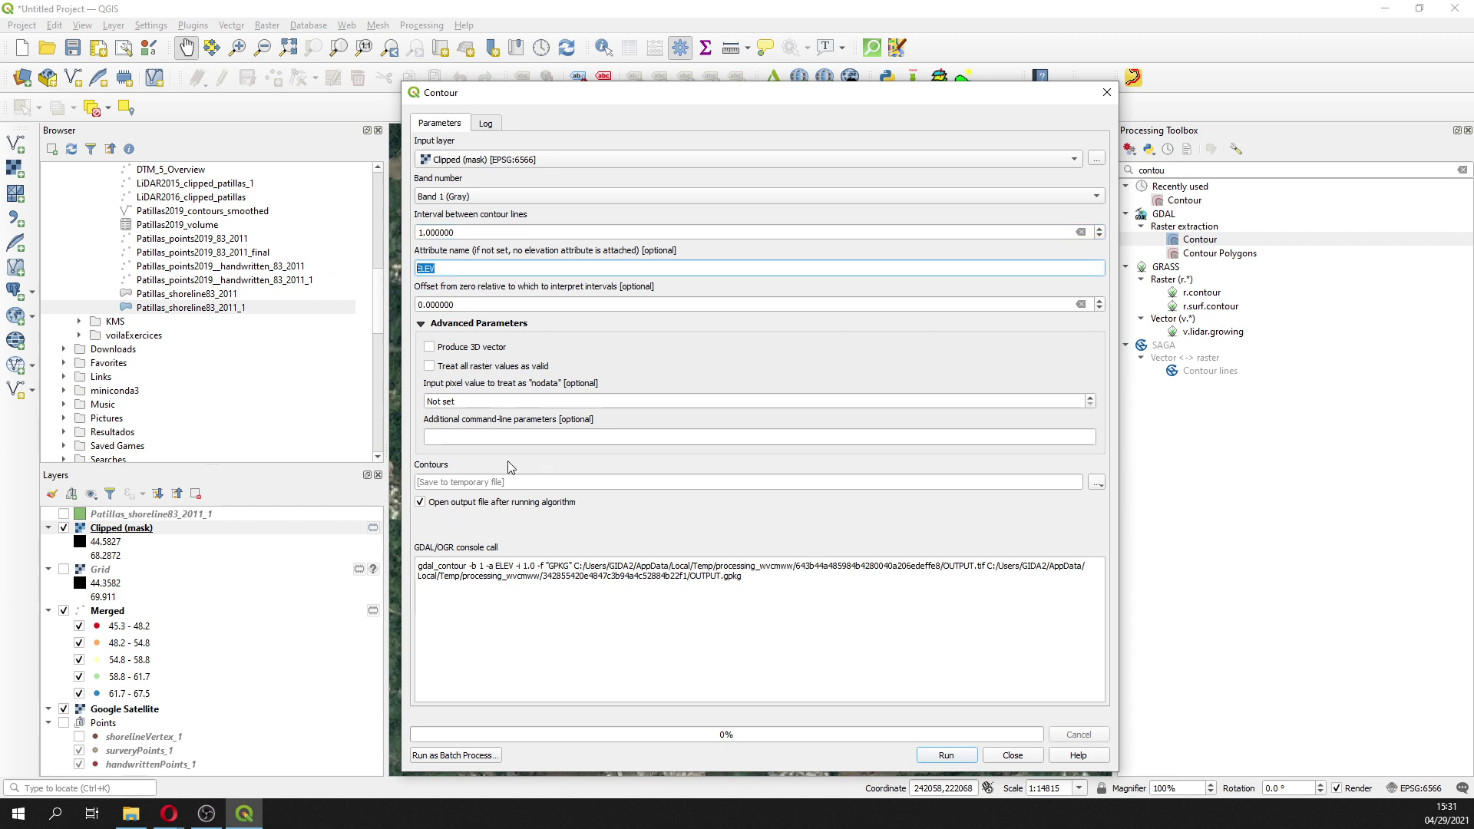
pyautogui.click(934, 759)
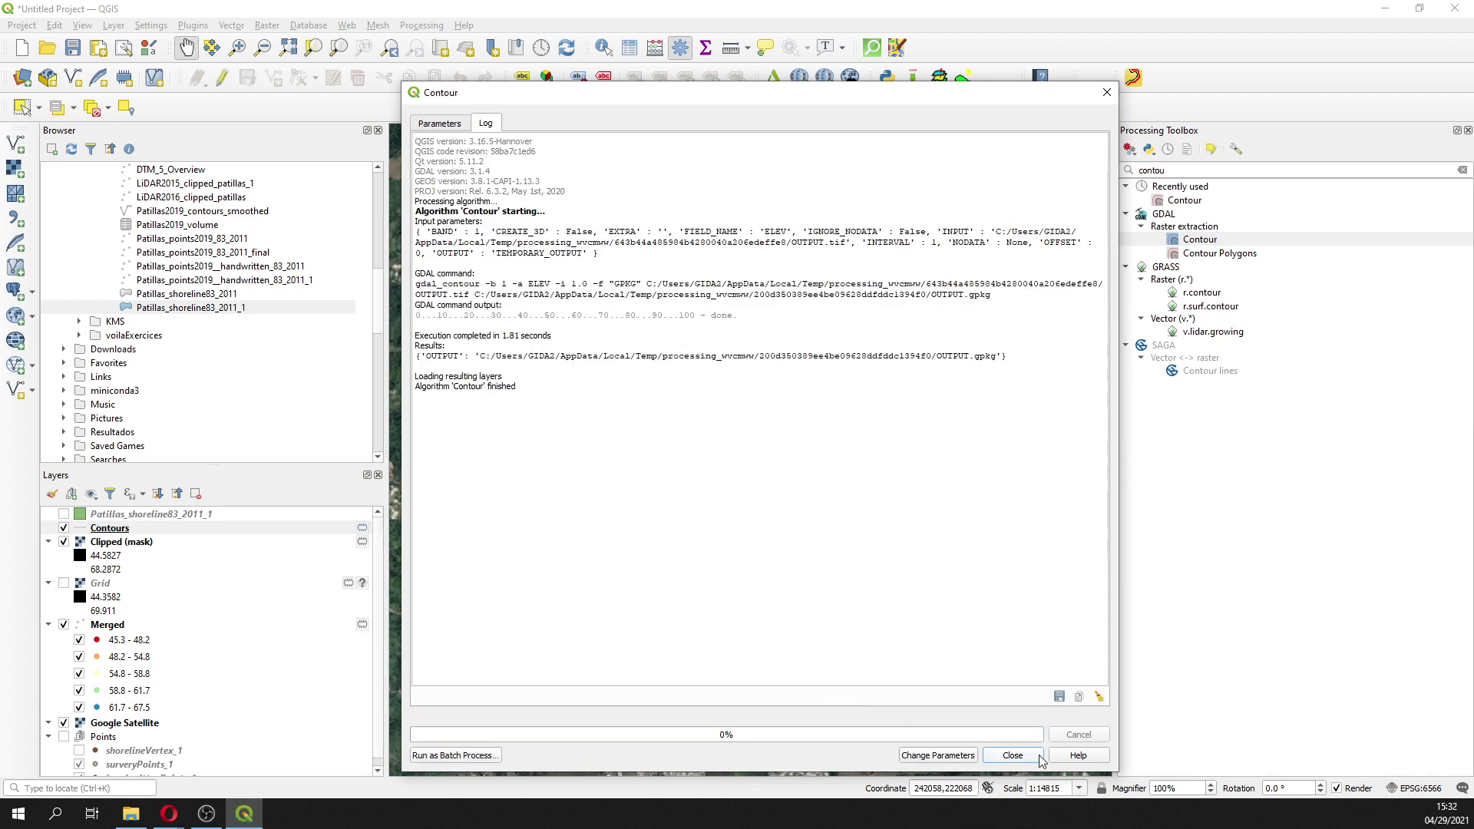
pyautogui.click(1012, 757)
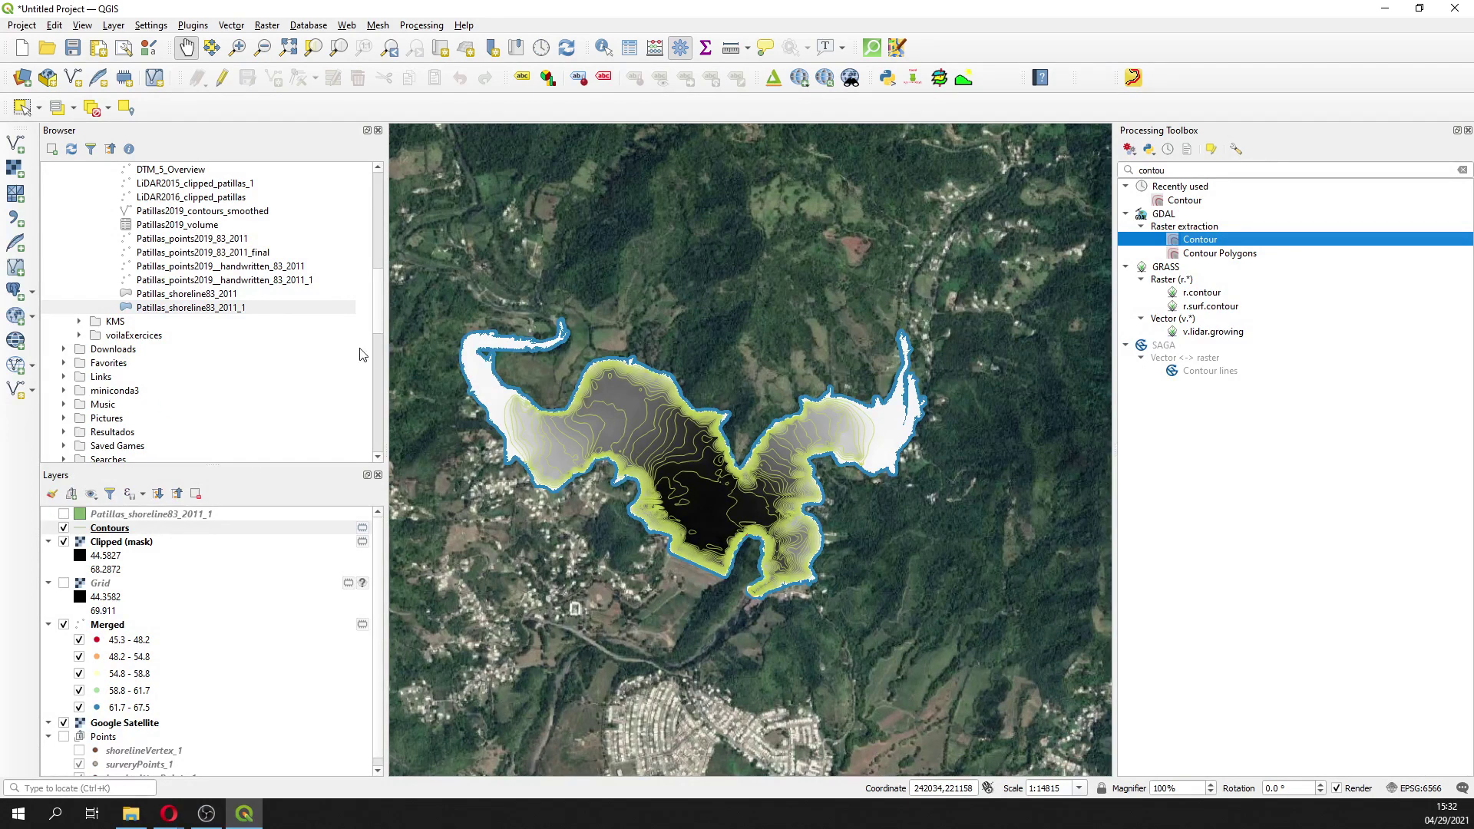
# Step: Give the Contours layer graduated symbology on ELEV with the Blues color ramp, classified into 5 equal count classes
pyautogui.rightClick(109, 529)
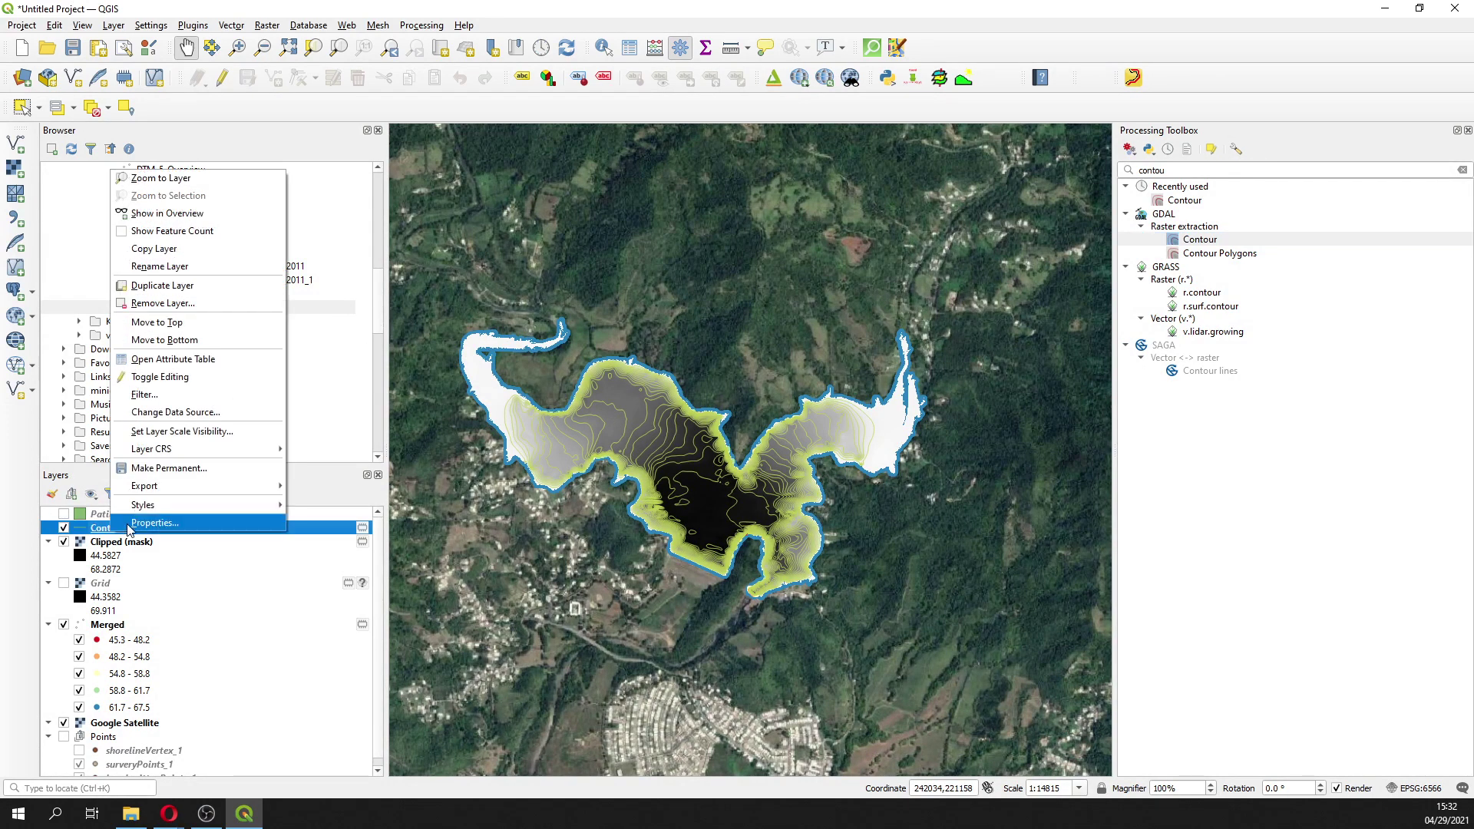
pyautogui.click(156, 531)
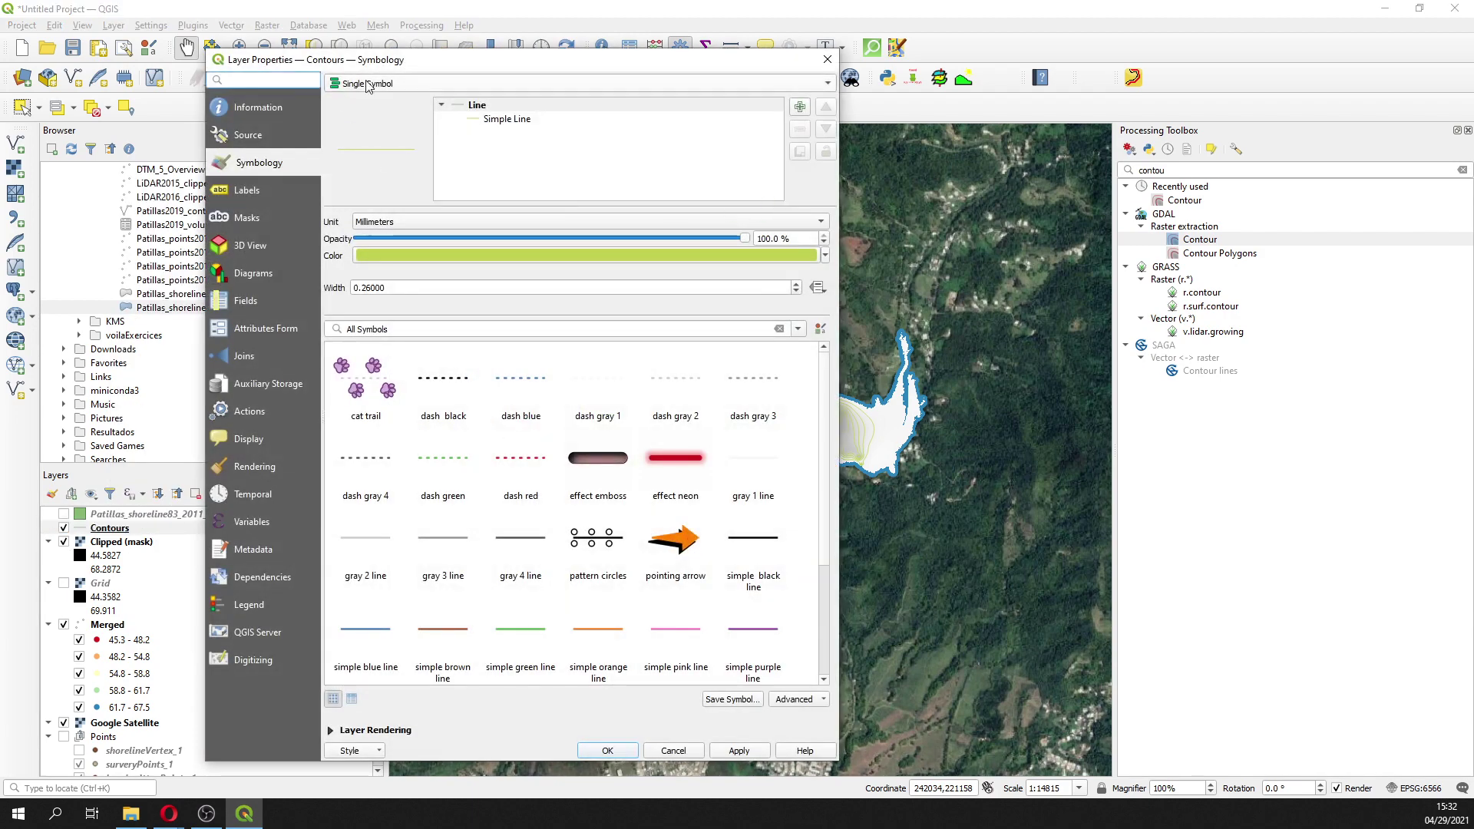
pyautogui.click(367, 85)
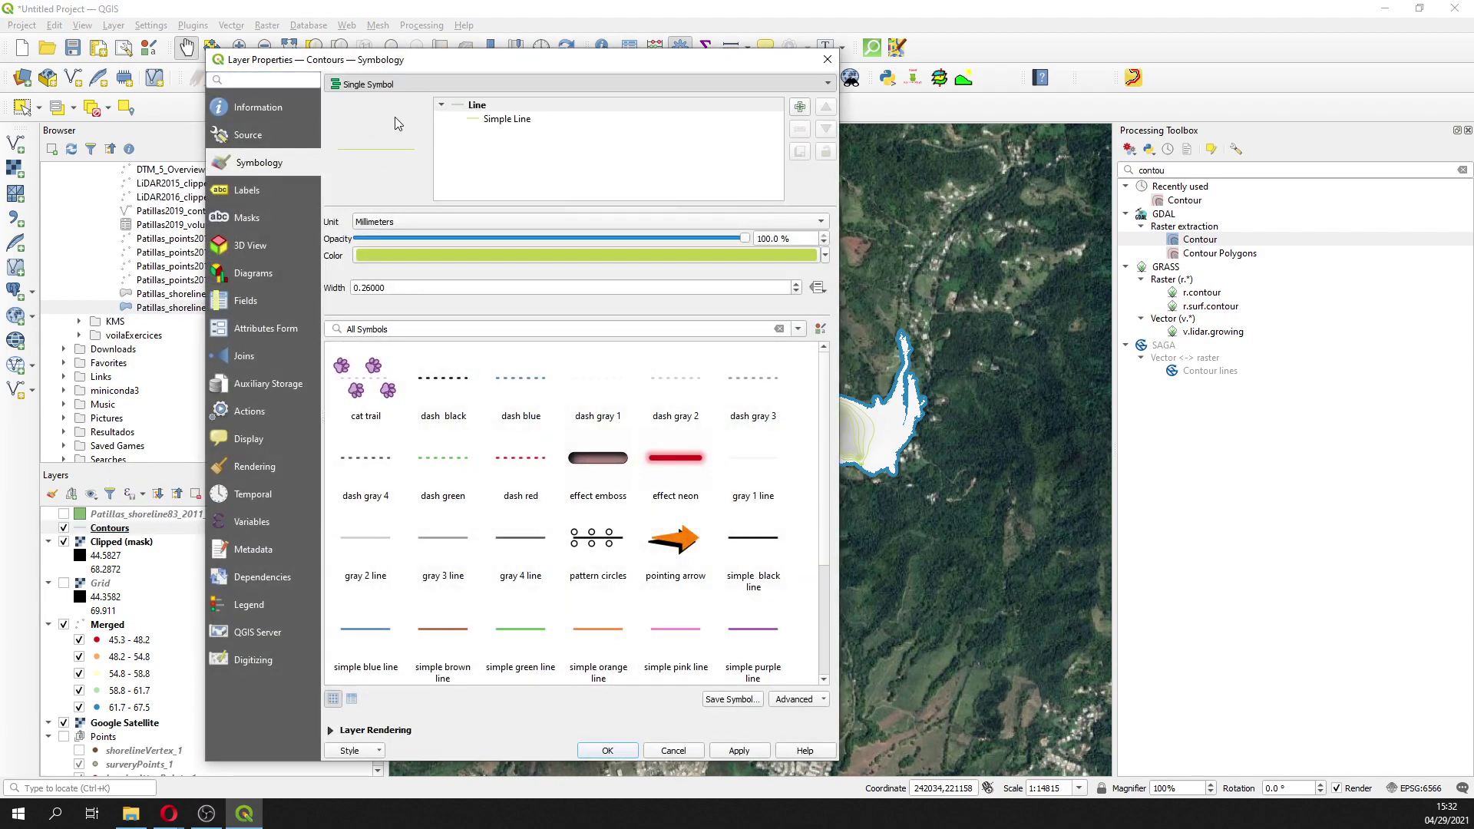
pyautogui.click(804, 106)
pyautogui.click(551, 161)
pyautogui.click(832, 198)
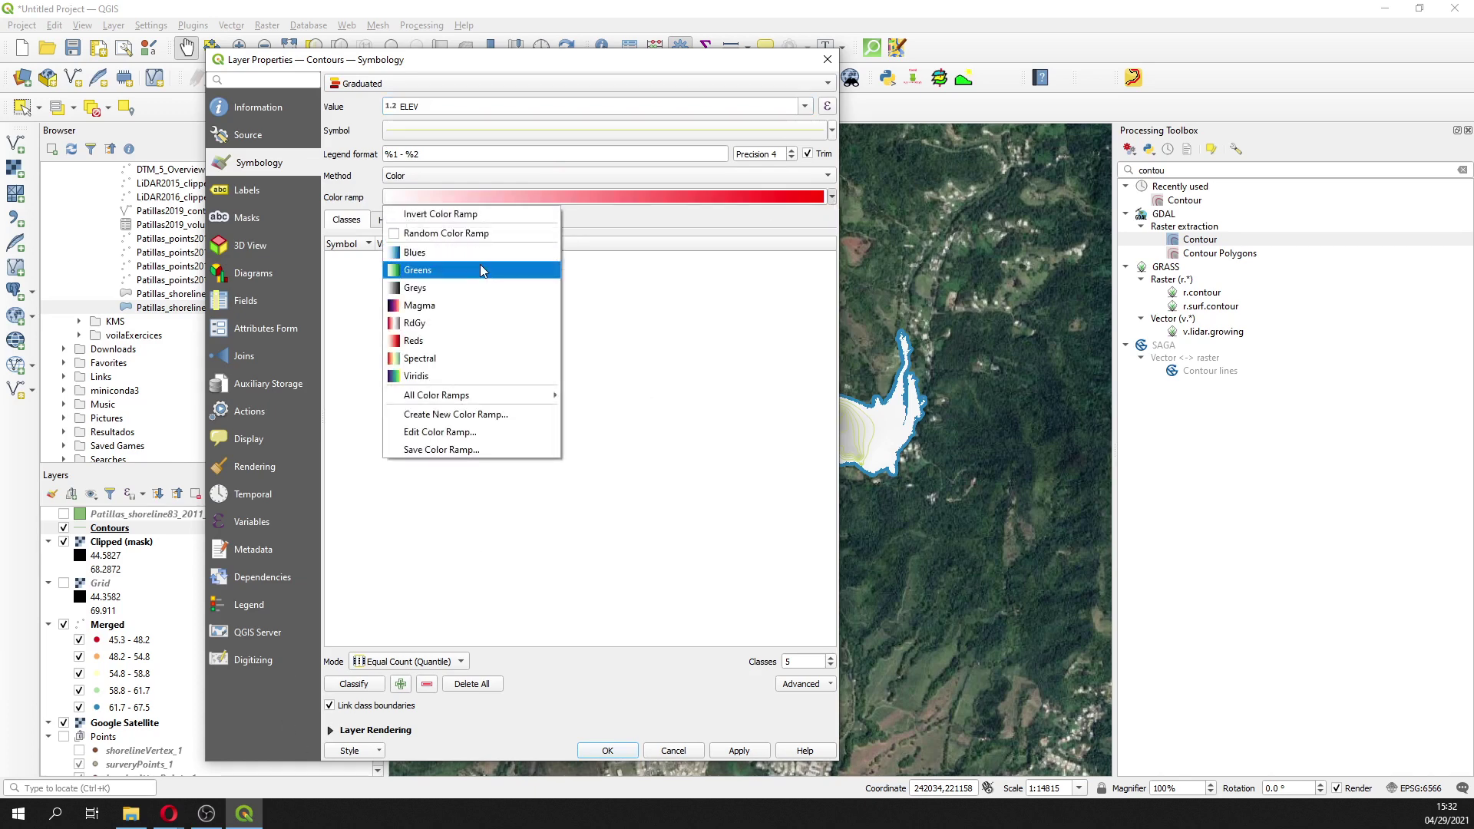
pyautogui.click(482, 261)
pyautogui.click(354, 684)
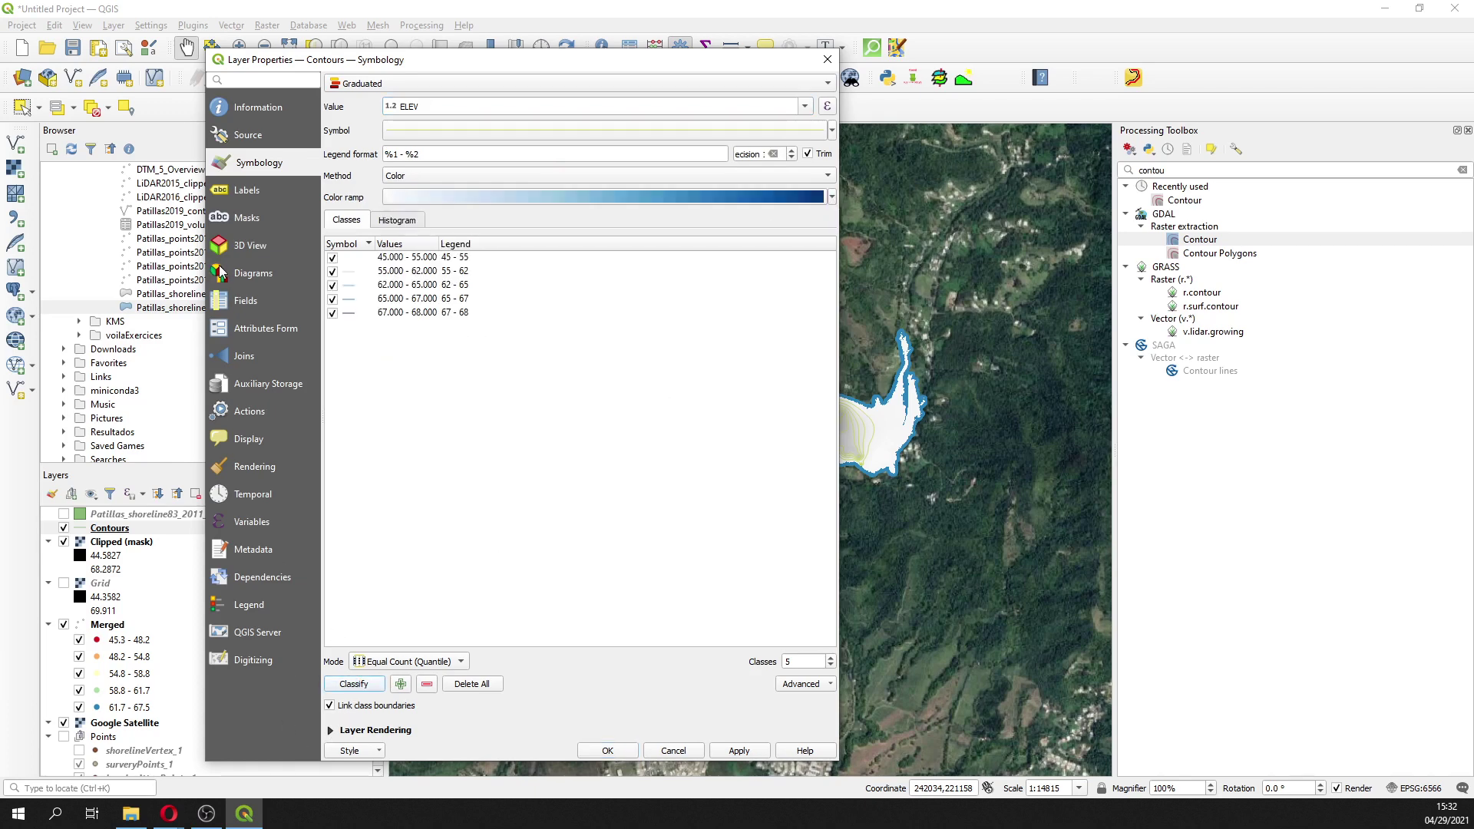
# Step: Enable single labels for the Contours layer and make the label text blue
pyautogui.click(239, 192)
pyautogui.click(635, 83)
pyautogui.click(438, 154)
pyautogui.press('Down')
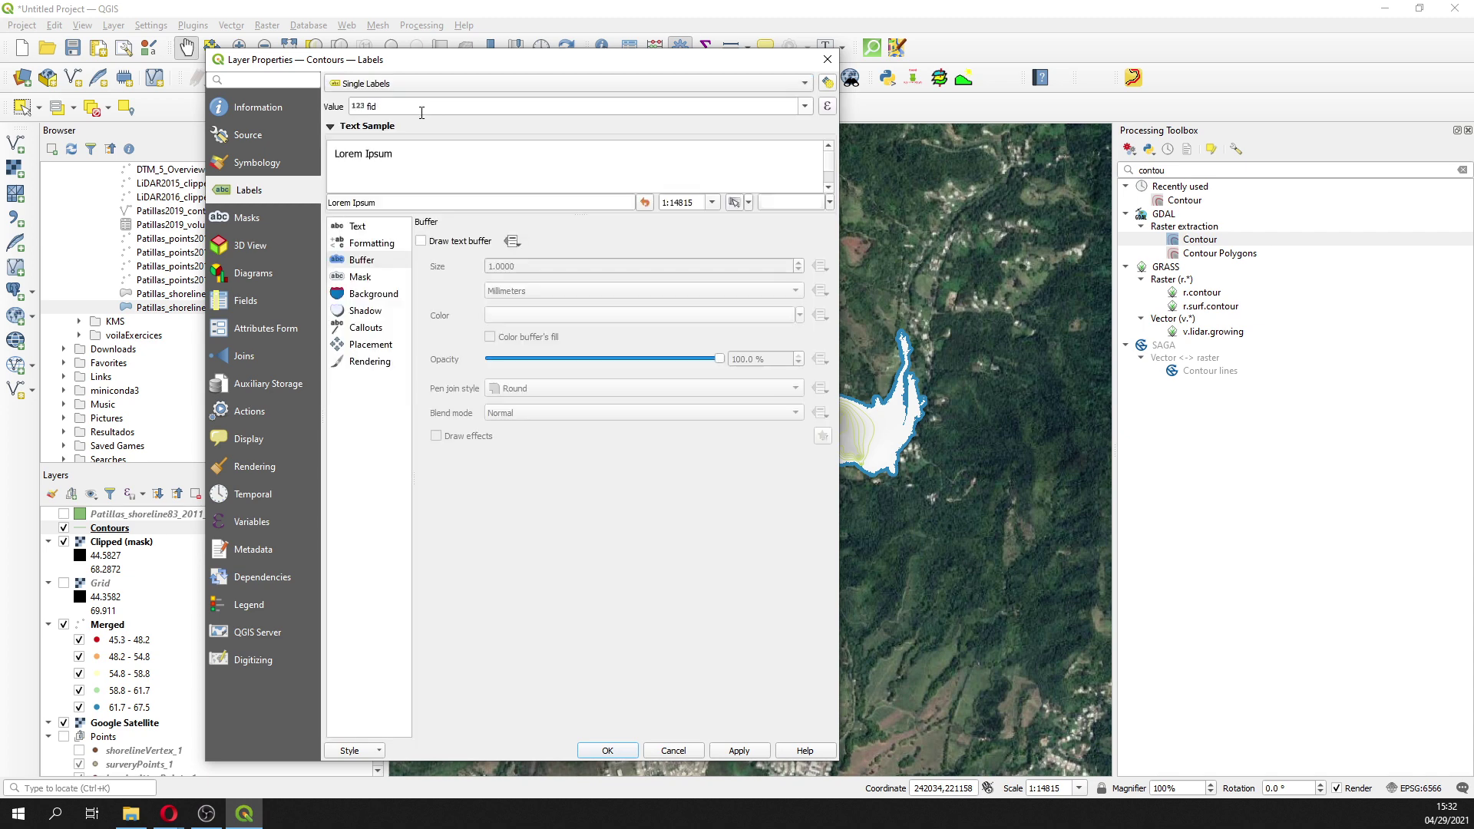
pyautogui.click(357, 227)
pyautogui.click(800, 369)
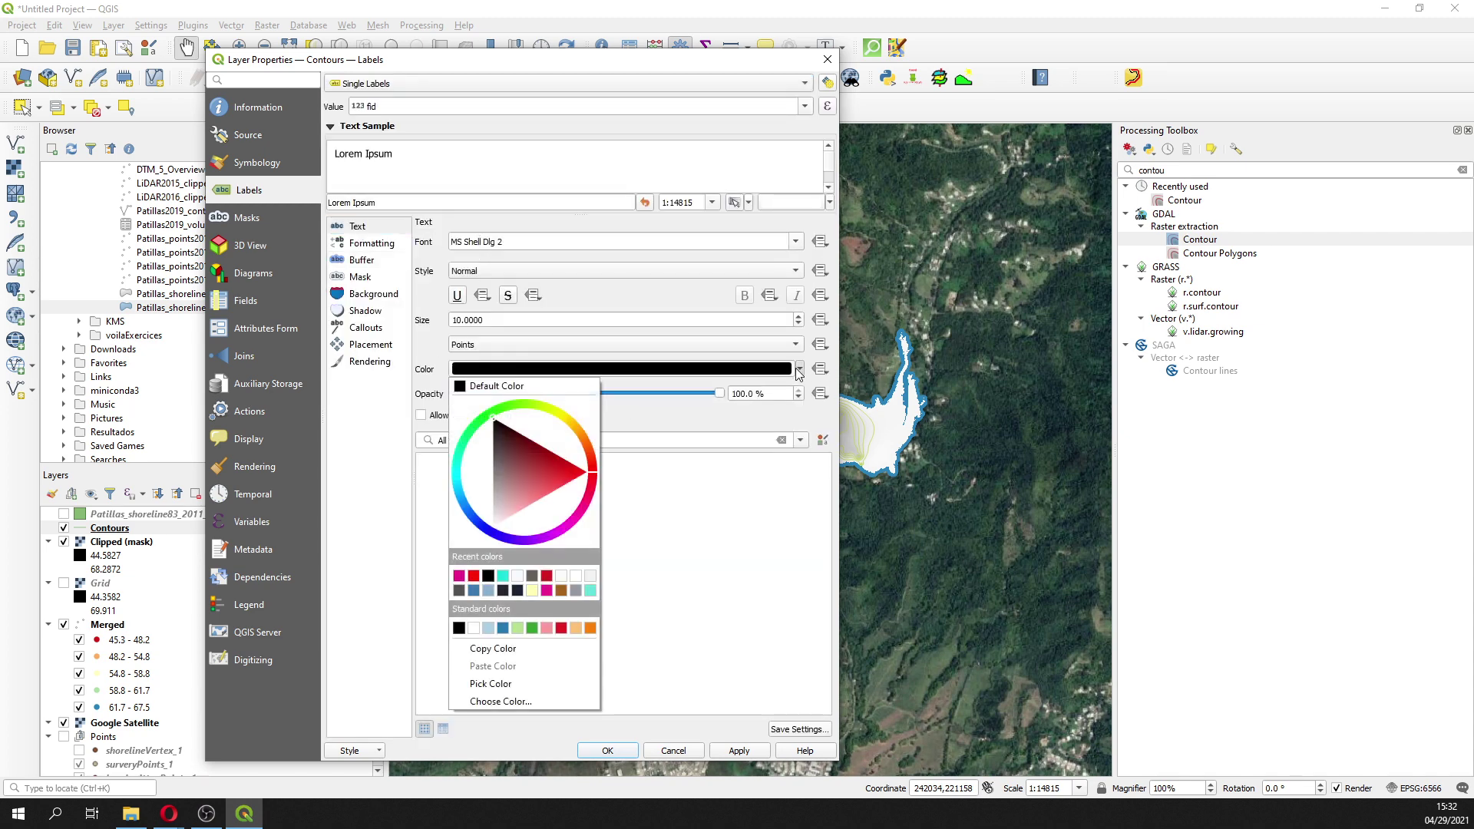
pyautogui.click(483, 523)
pyautogui.click(495, 507)
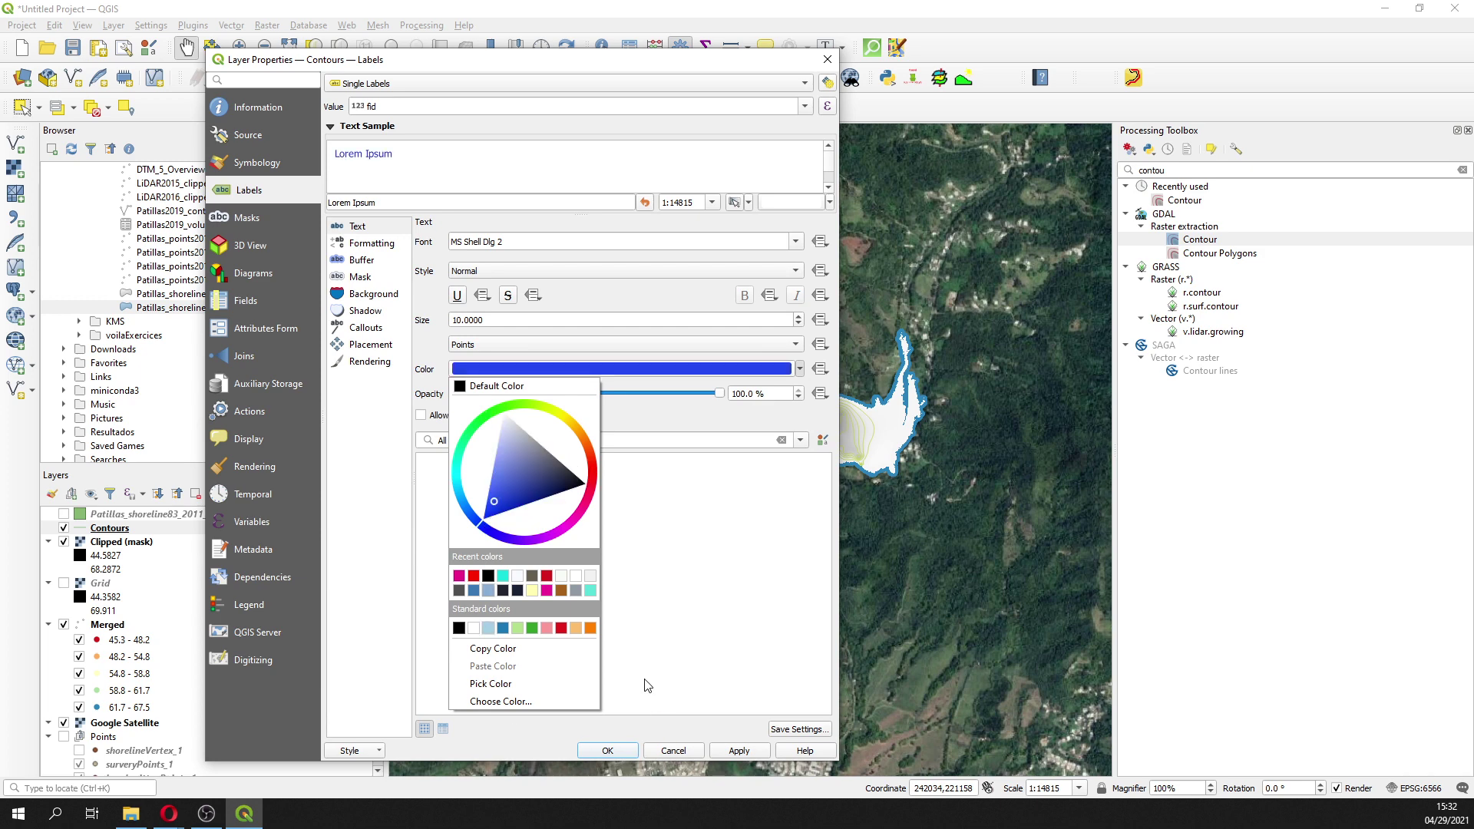
pyautogui.click(659, 588)
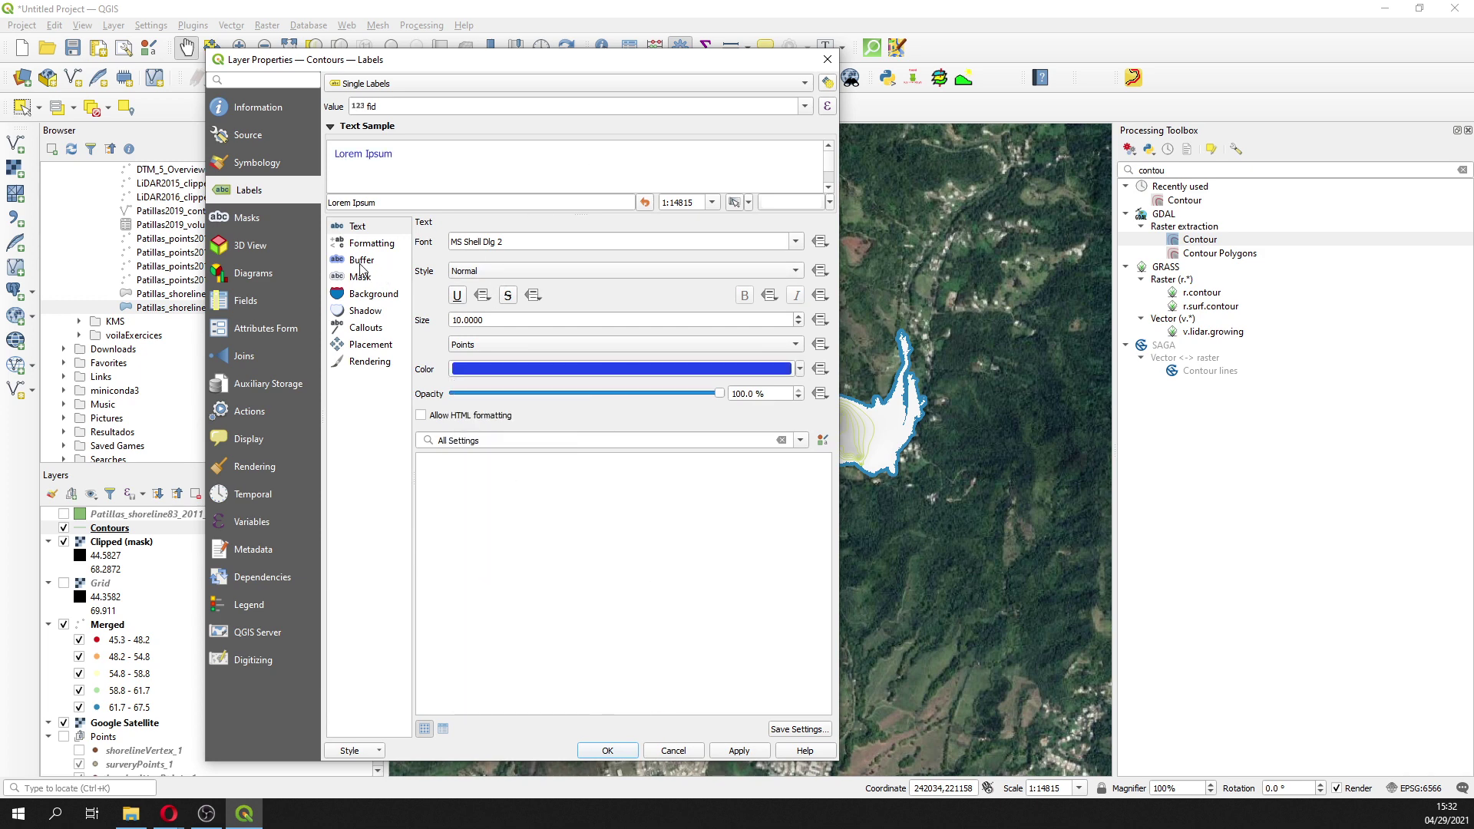
# Step: Label the contours with their ELEV values and apply the layer style to the map
pyautogui.click(804, 106)
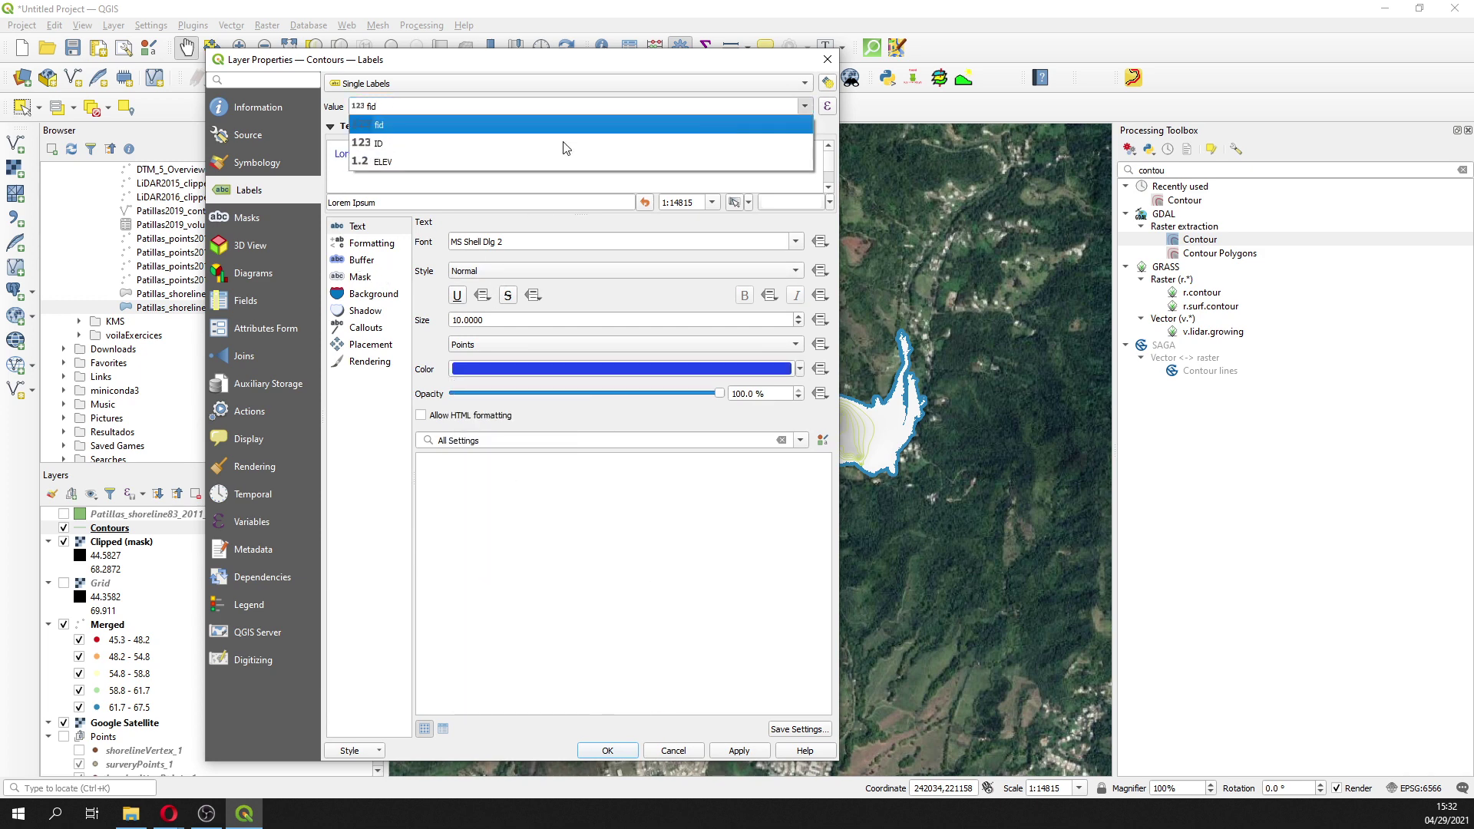
pyautogui.click(374, 162)
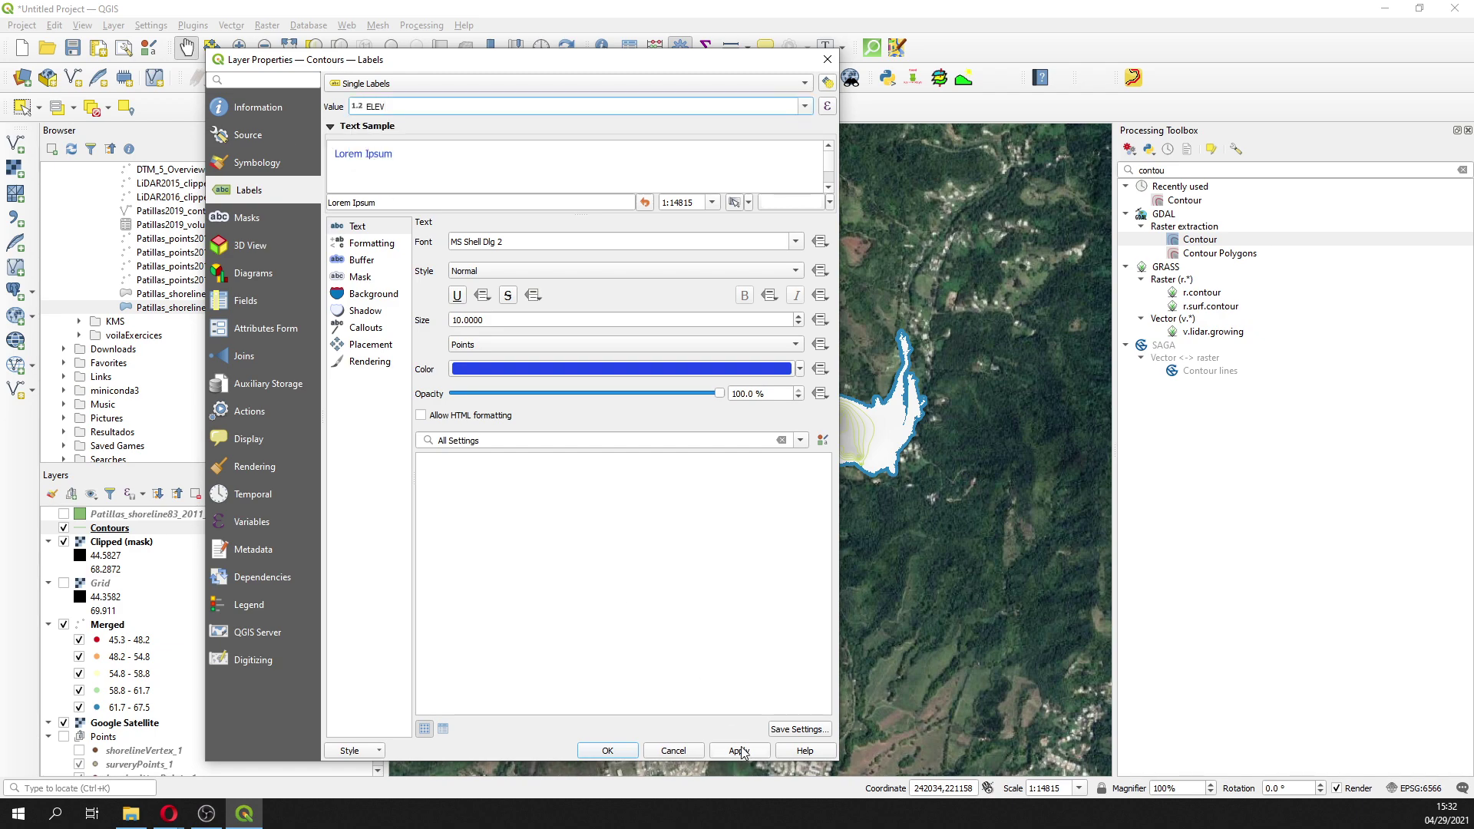
pyautogui.click(608, 751)
pyautogui.scroll(1, 693, 515)
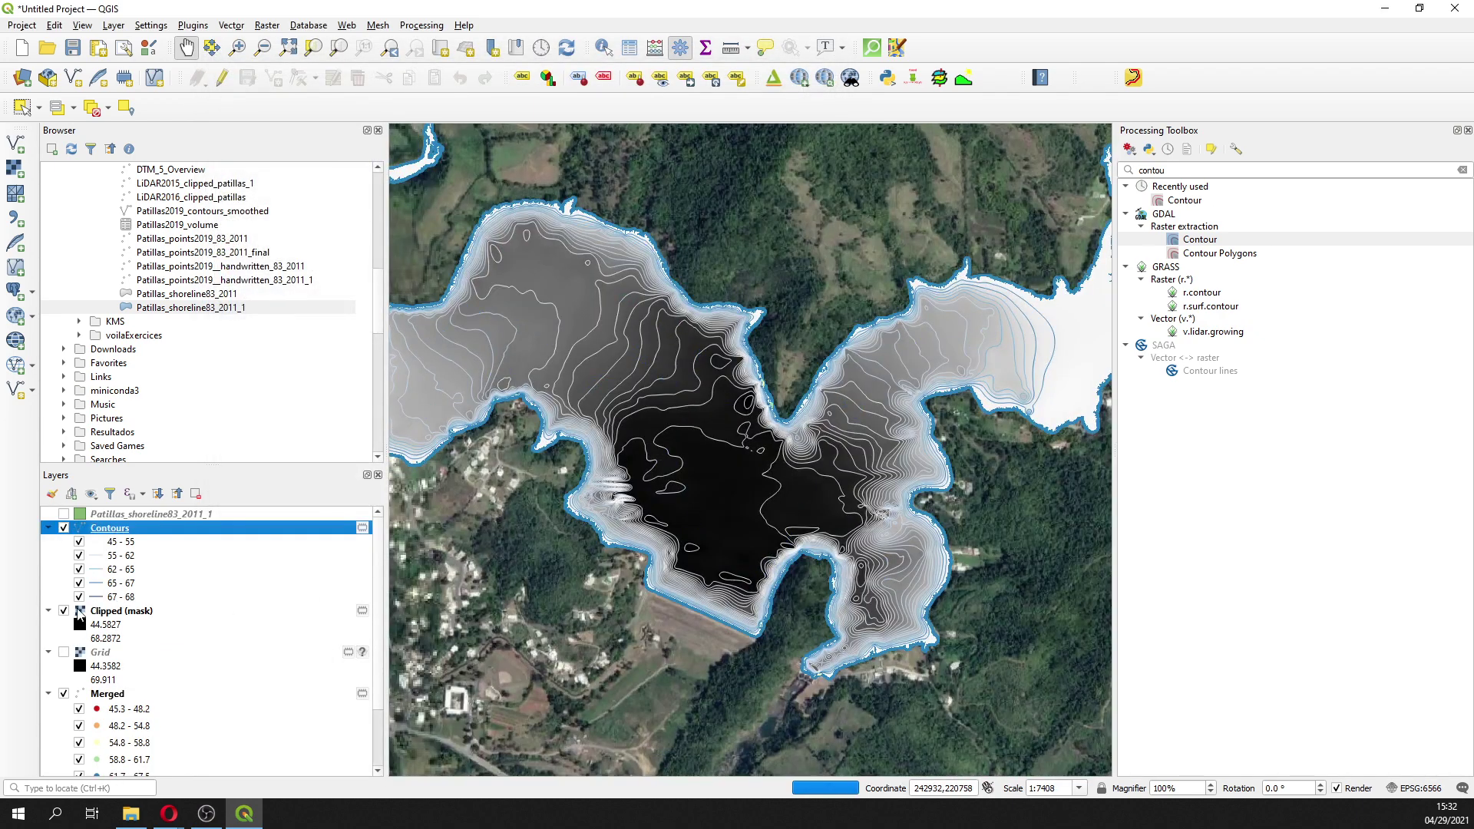
# Step: Hide the Clipped (mask) and Merged layers, and draw a text buffer around the Contours labels
pyautogui.click(64, 611)
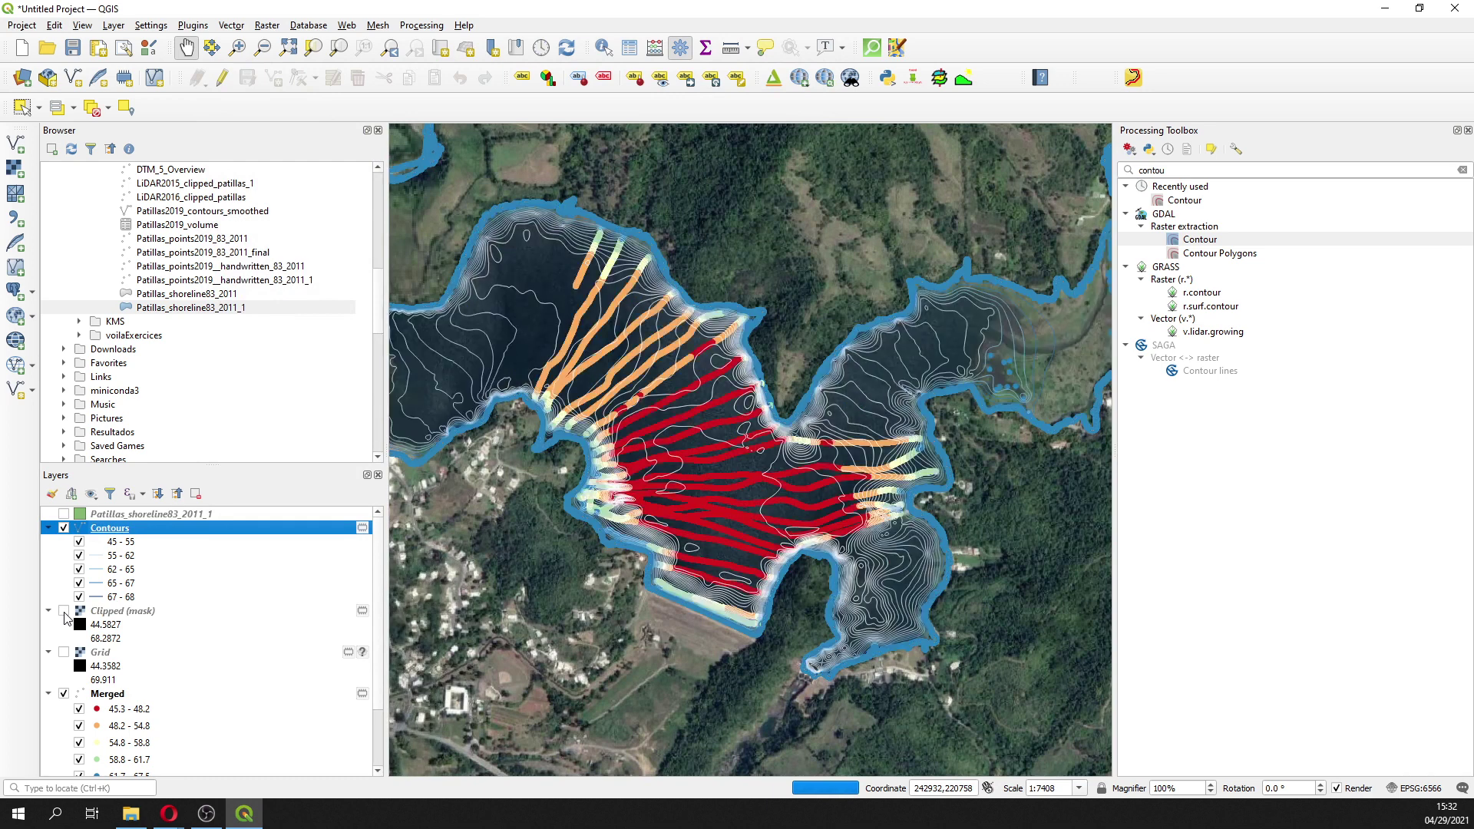
pyautogui.click(65, 695)
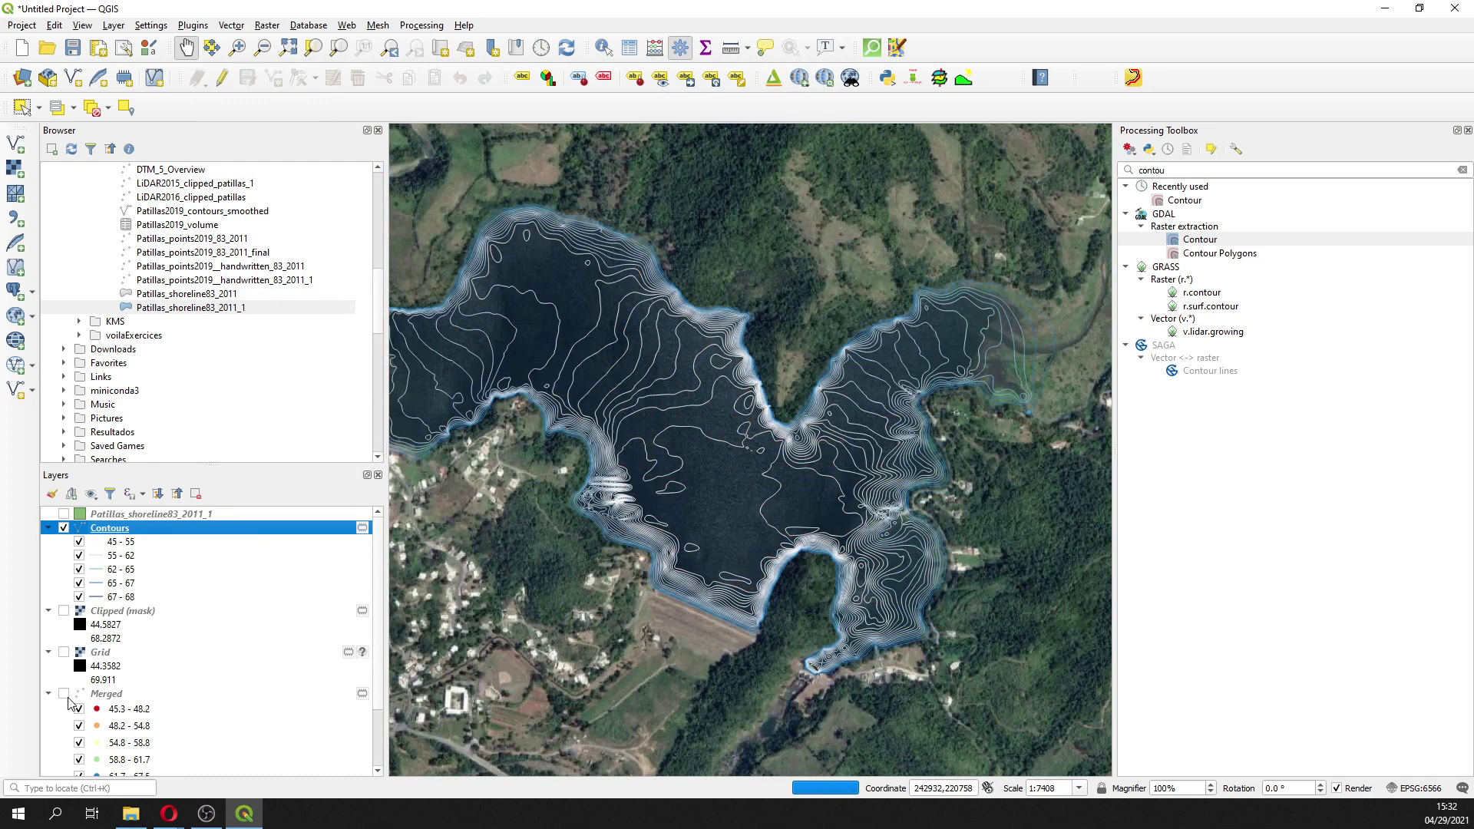
pyautogui.rightClick(120, 529)
pyautogui.click(154, 529)
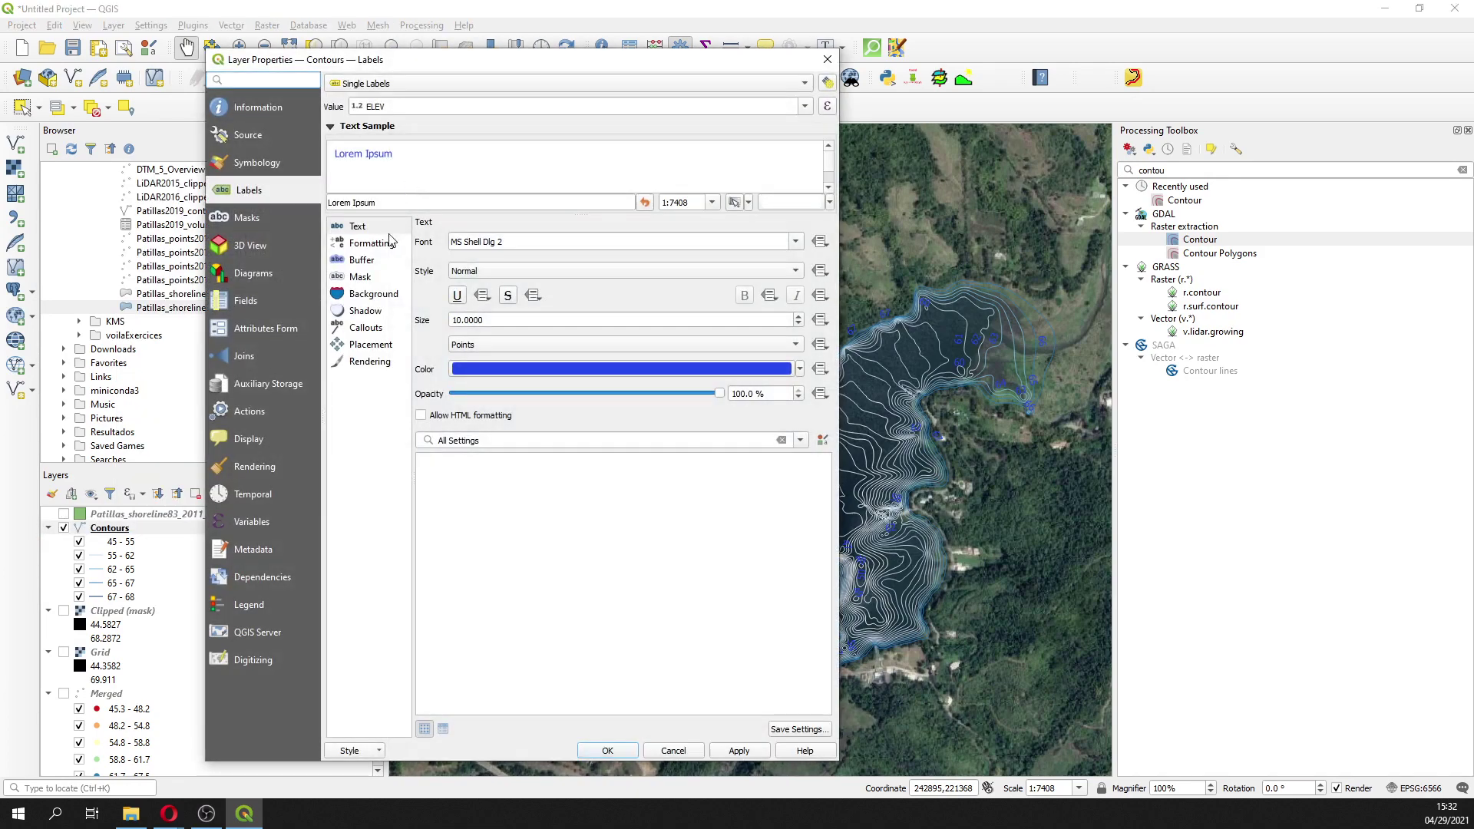
pyautogui.click(364, 261)
pyautogui.click(440, 244)
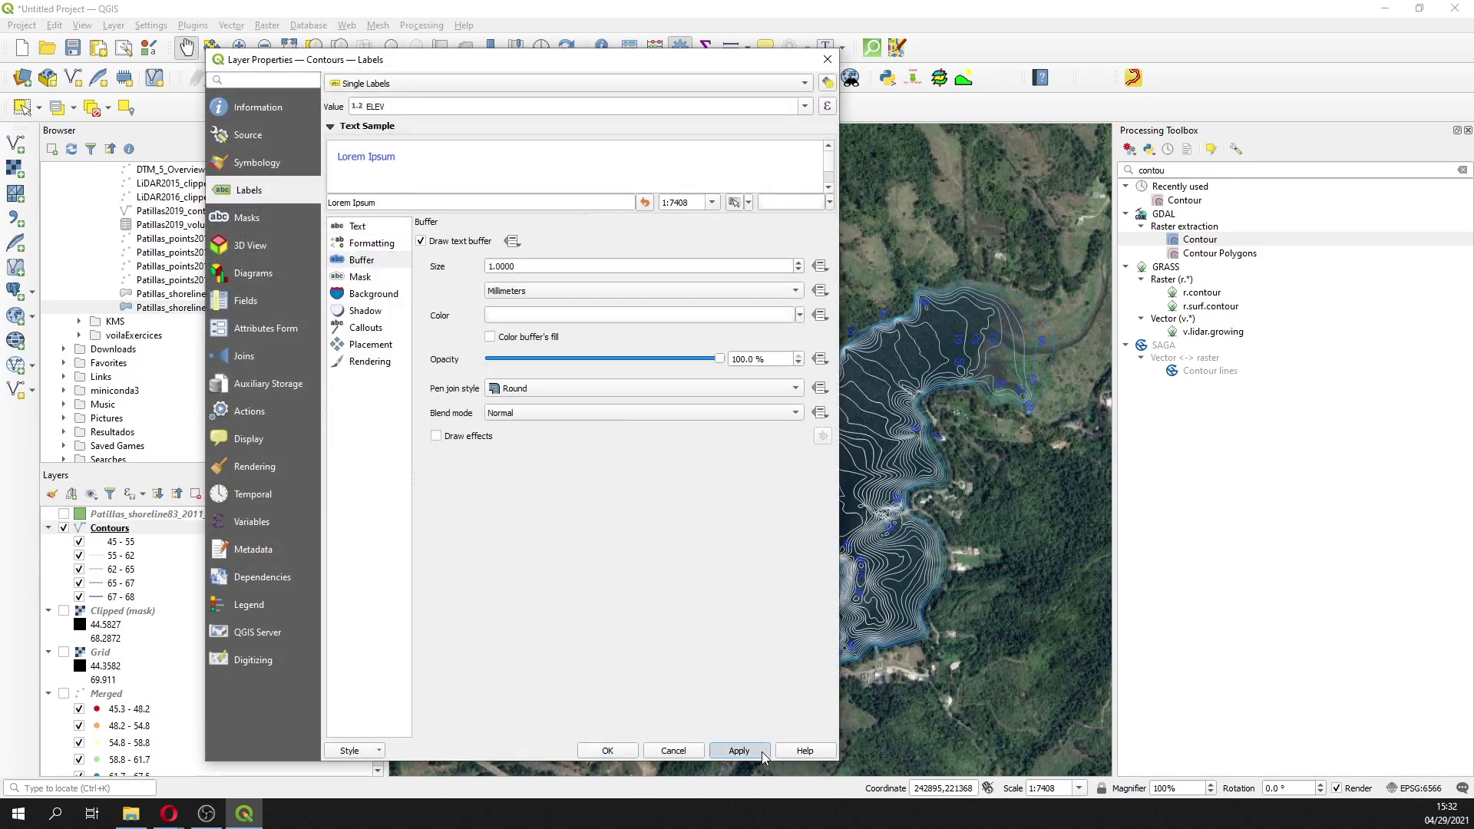
pyautogui.click(624, 751)
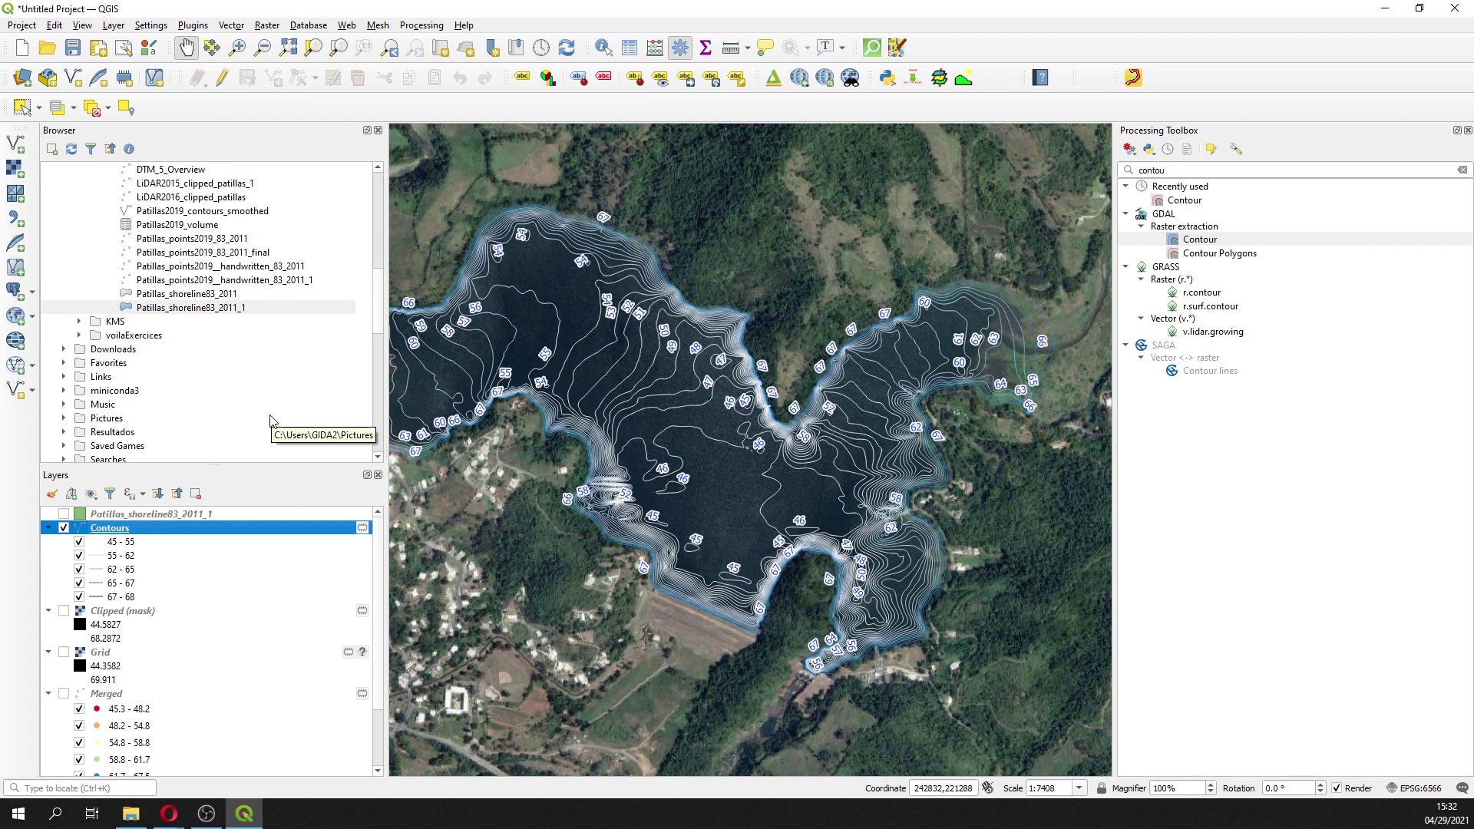
# Step: Add the Patillas2019_contours_smoothed layer from the Patillas_Terrain_2019.gdb geodatabase to the map
pyautogui.scroll(1, 278, 371)
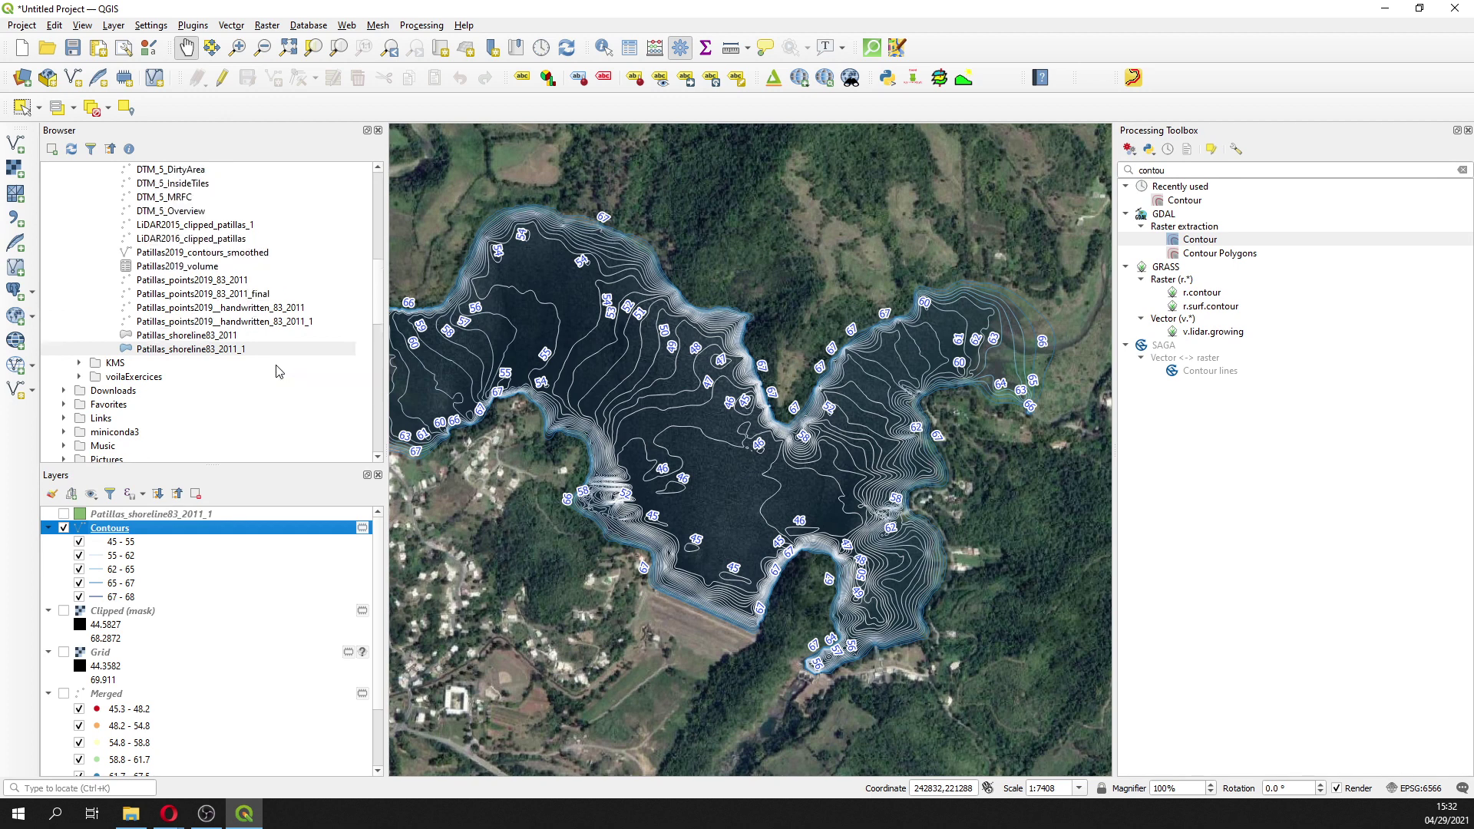
pyautogui.scroll(2, 278, 371)
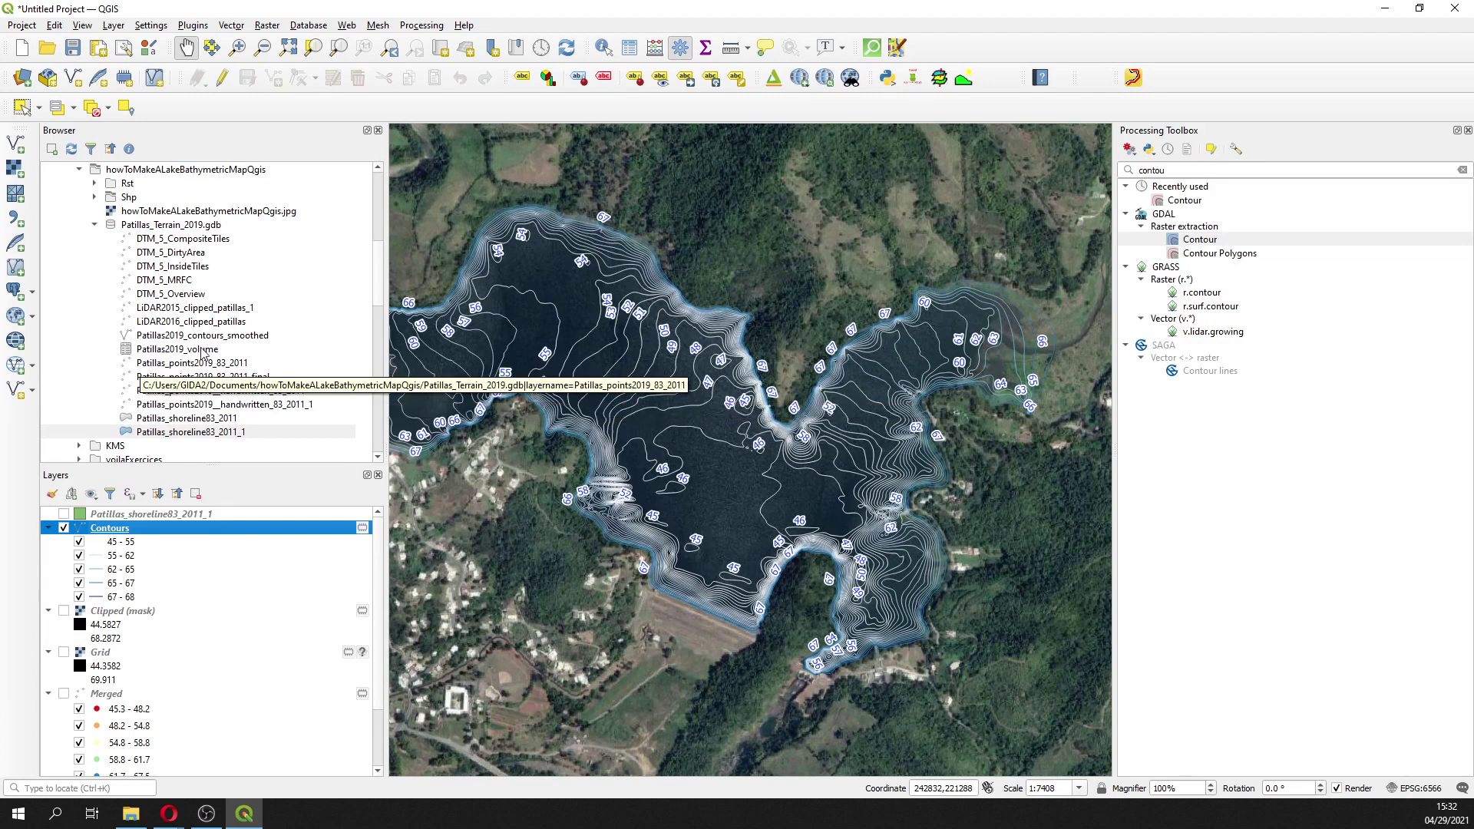
pyautogui.doubleClick(220, 335)
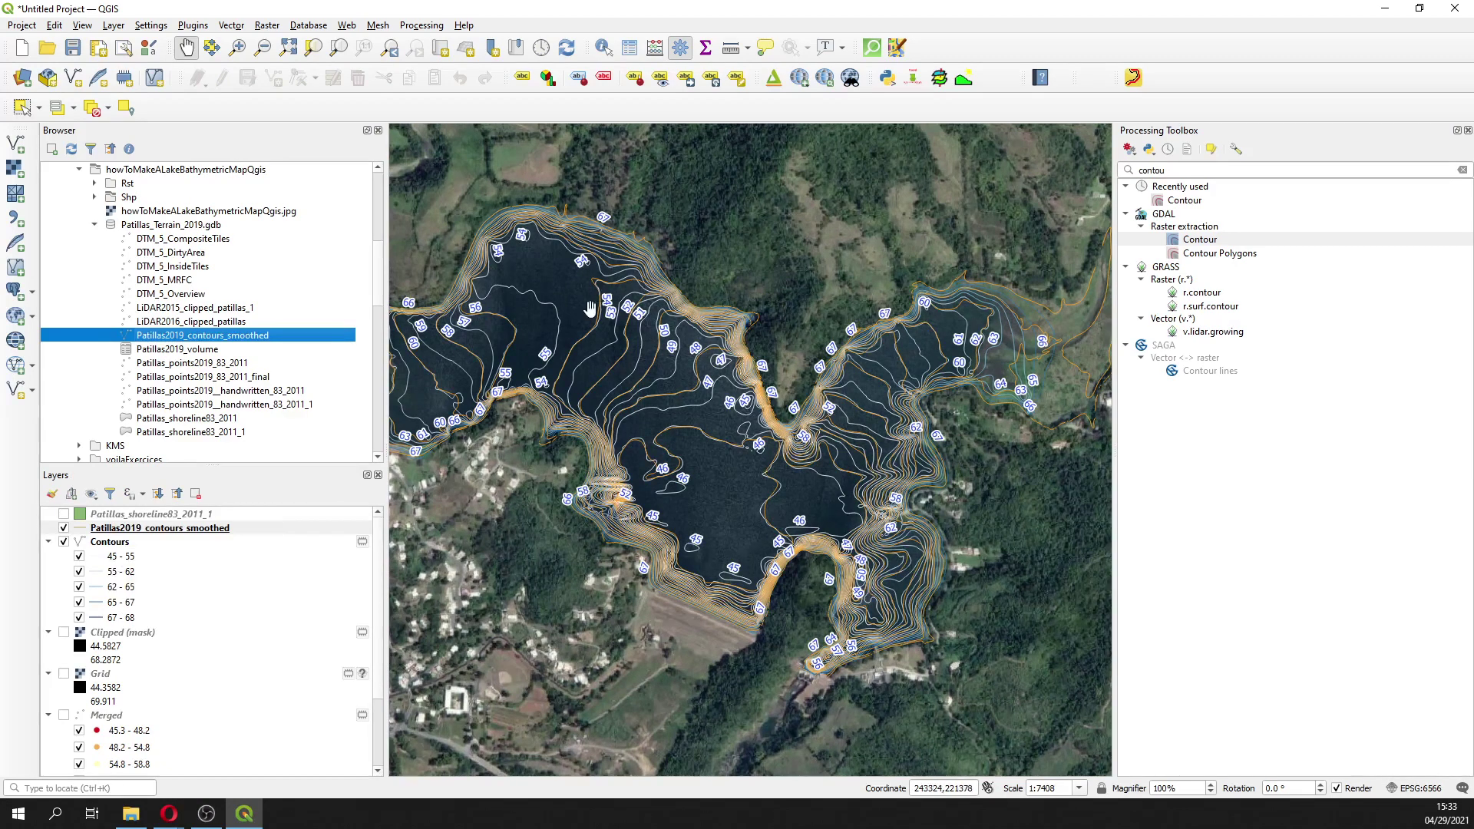
pyautogui.scroll(1, 590, 308)
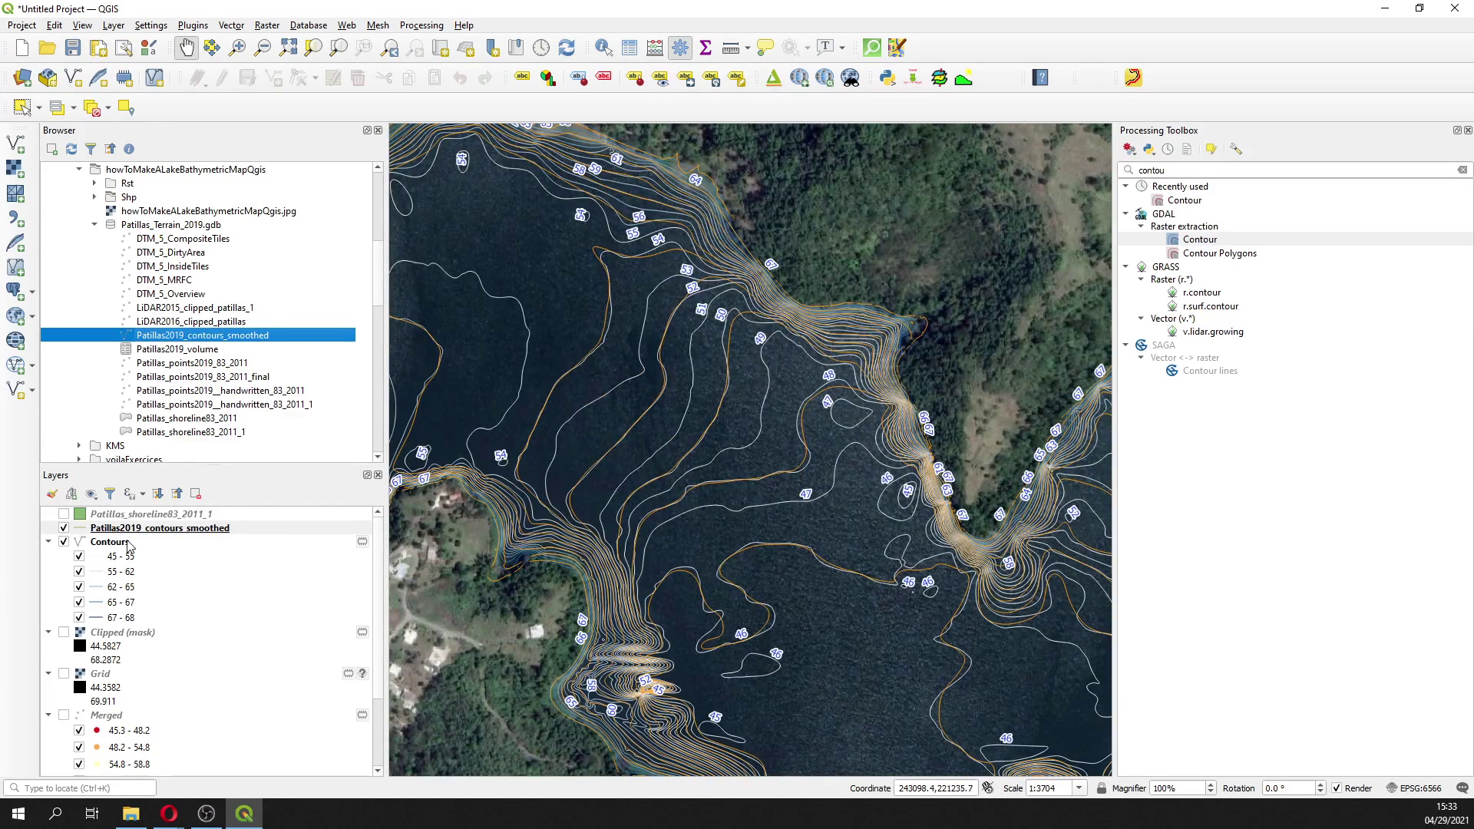
# Step: Enable single labels for the Patillas2019_contours_smoothed layer, using the Contour field as the label value
pyautogui.rightClick(157, 529)
pyautogui.click(161, 519)
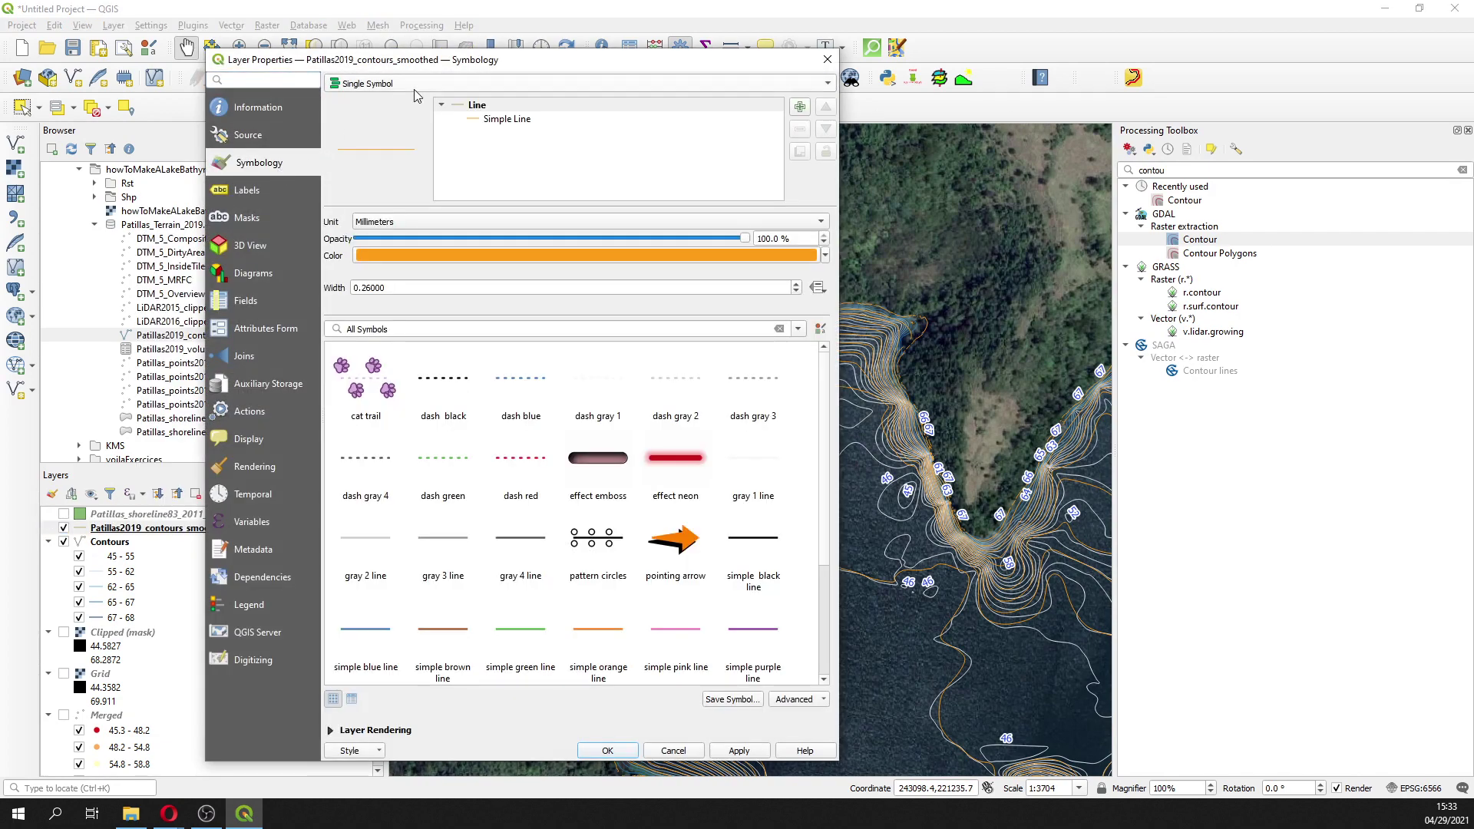
pyautogui.click(292, 189)
pyautogui.click(430, 85)
pyautogui.press('Escape')
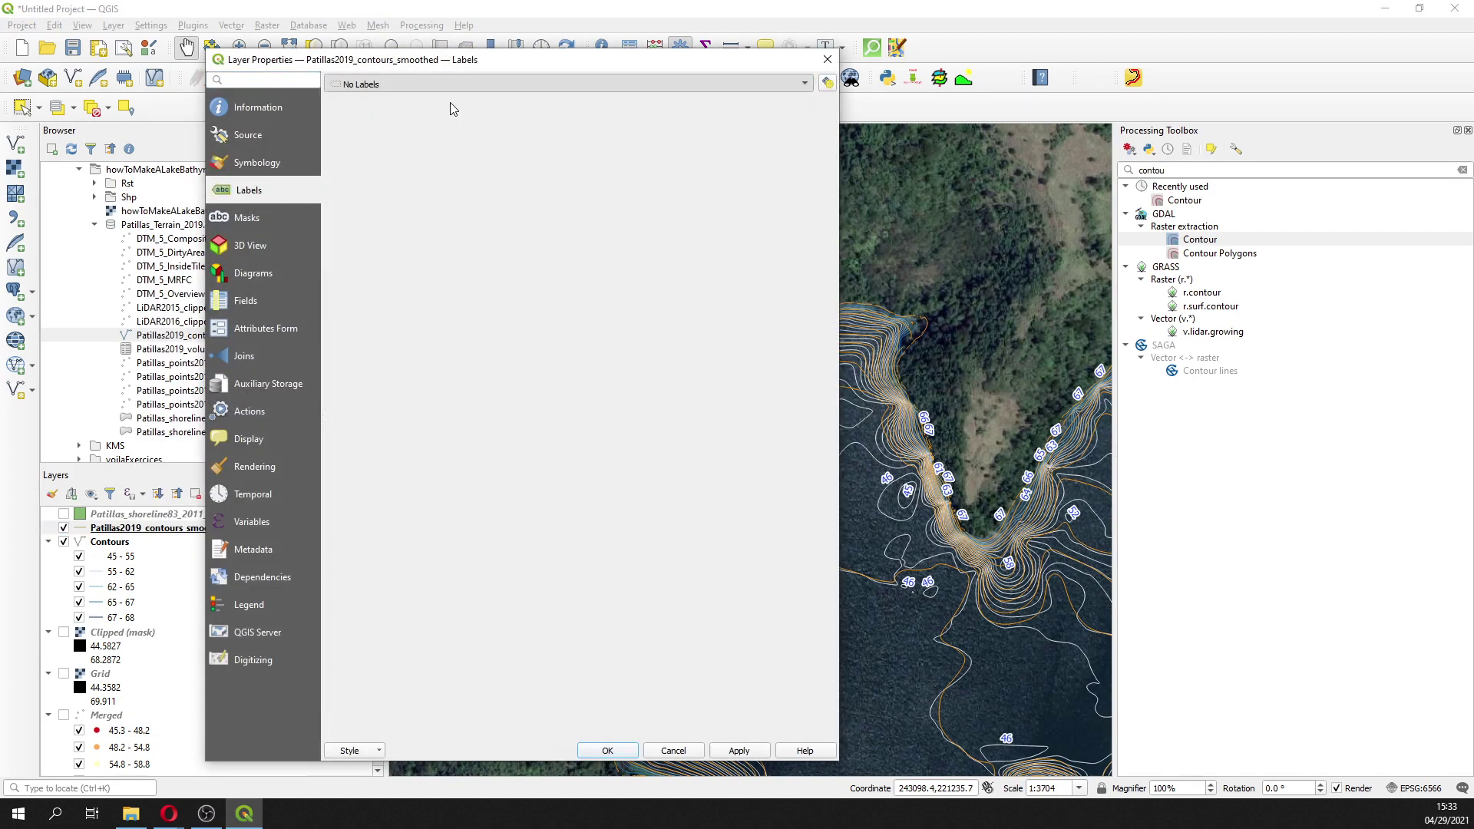
pyautogui.press('Down')
pyautogui.click(804, 106)
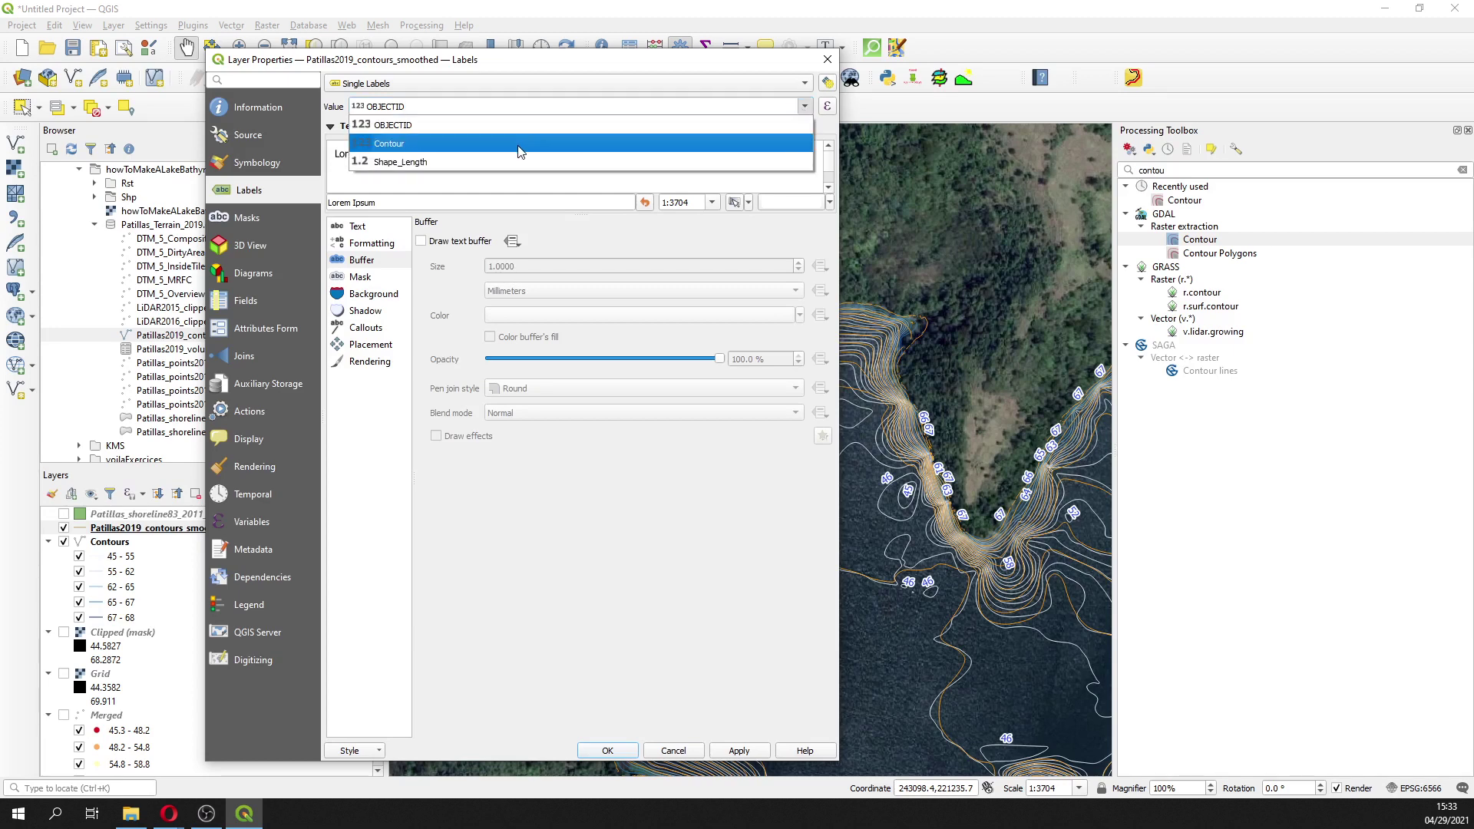
pyautogui.click(519, 144)
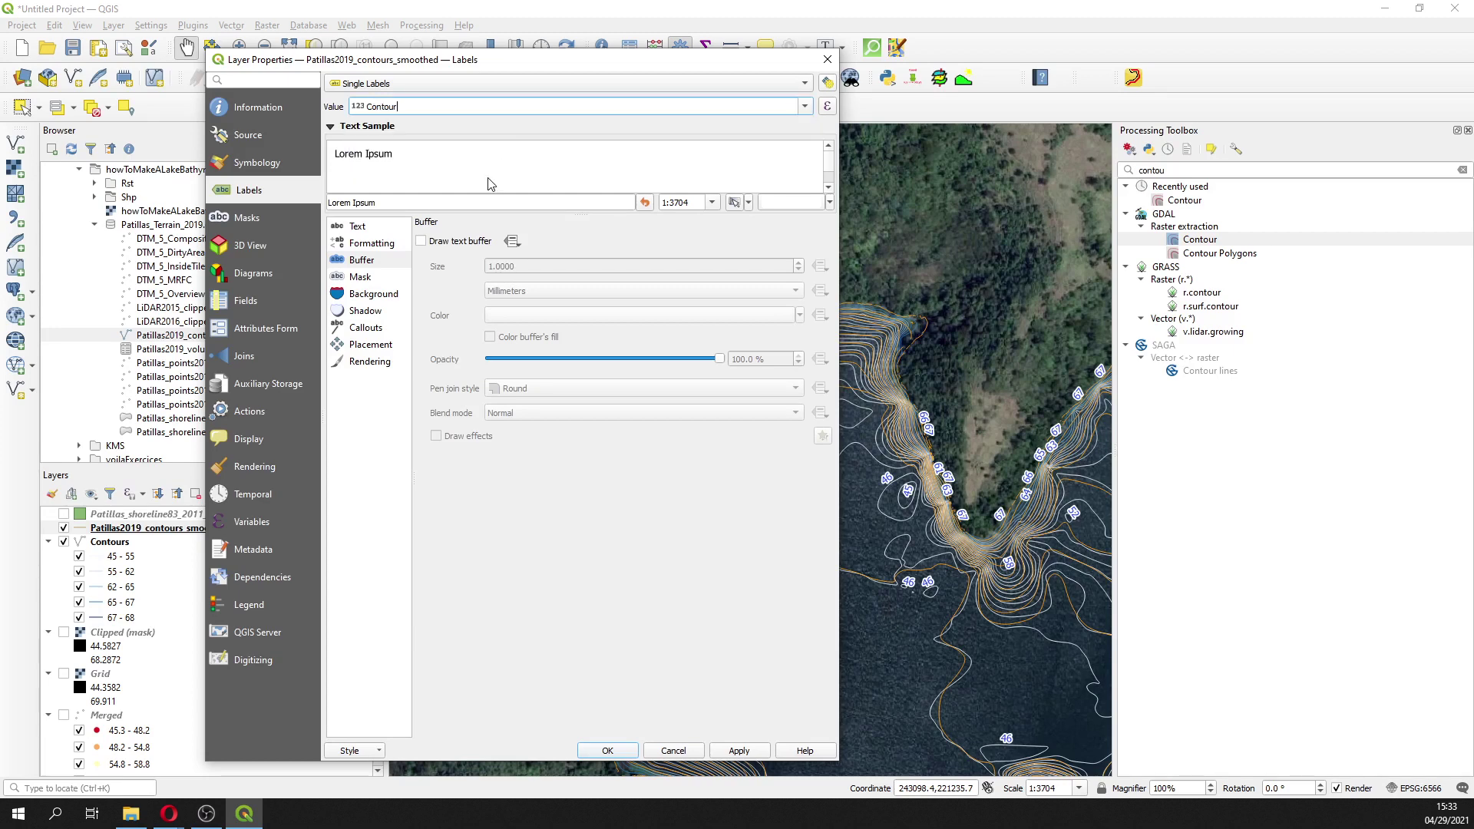
# Step: Make the Patillas2019_contours_smoothed label text orange and apply the label settings to the map
pyautogui.click(355, 228)
pyautogui.click(801, 370)
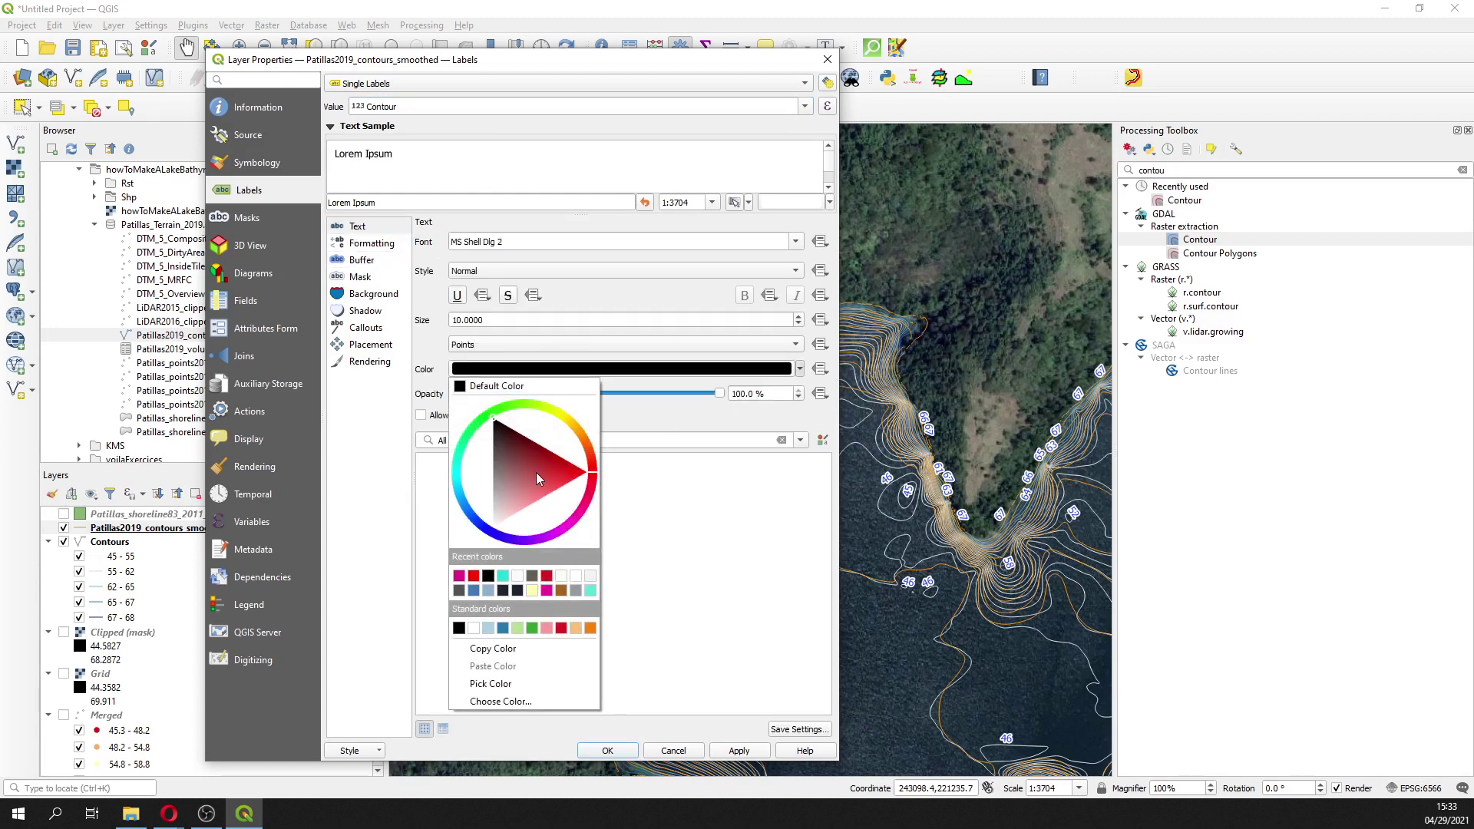
pyautogui.click(589, 628)
pyautogui.click(738, 752)
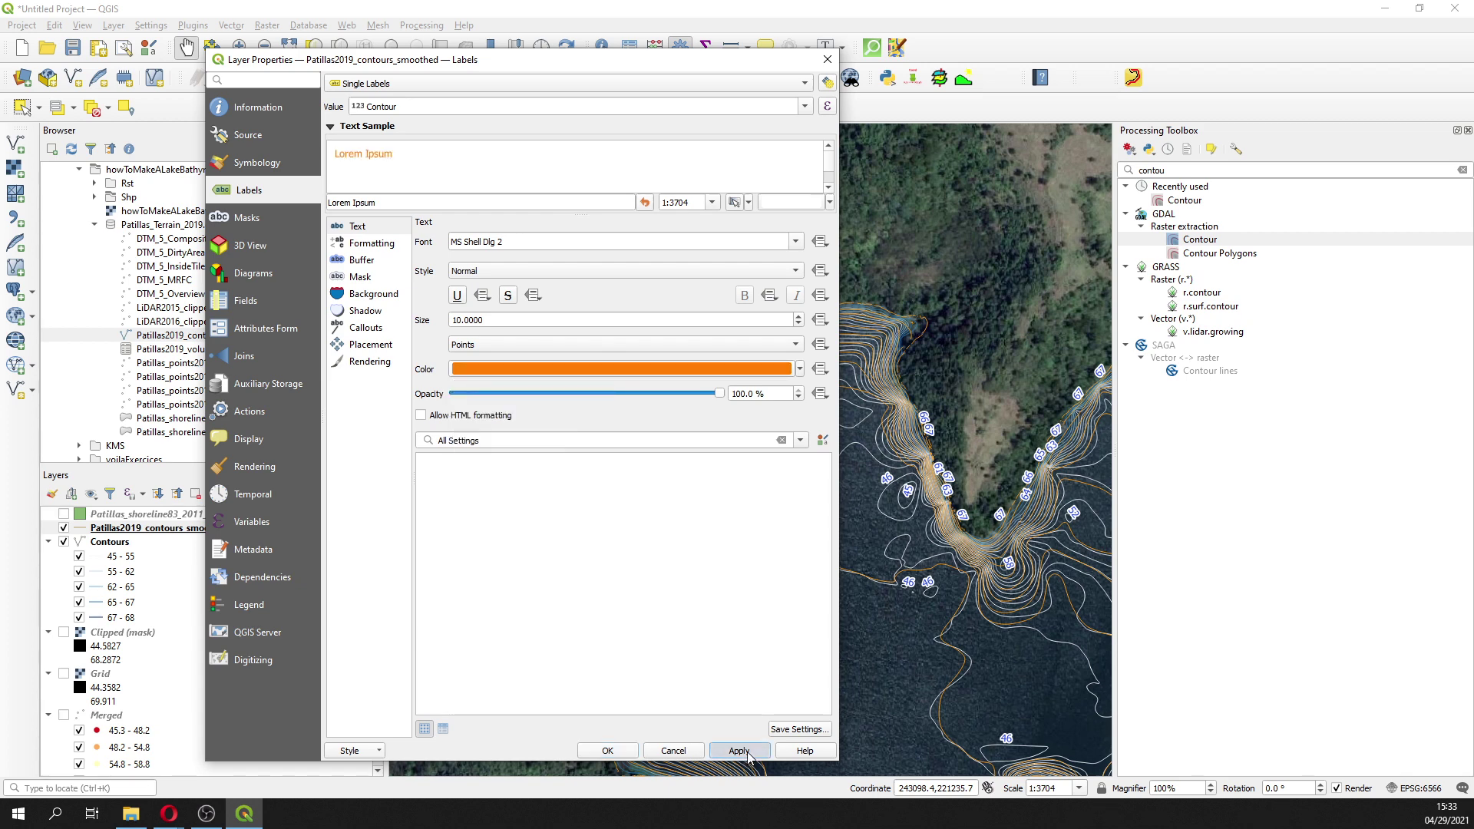
pyautogui.click(606, 751)
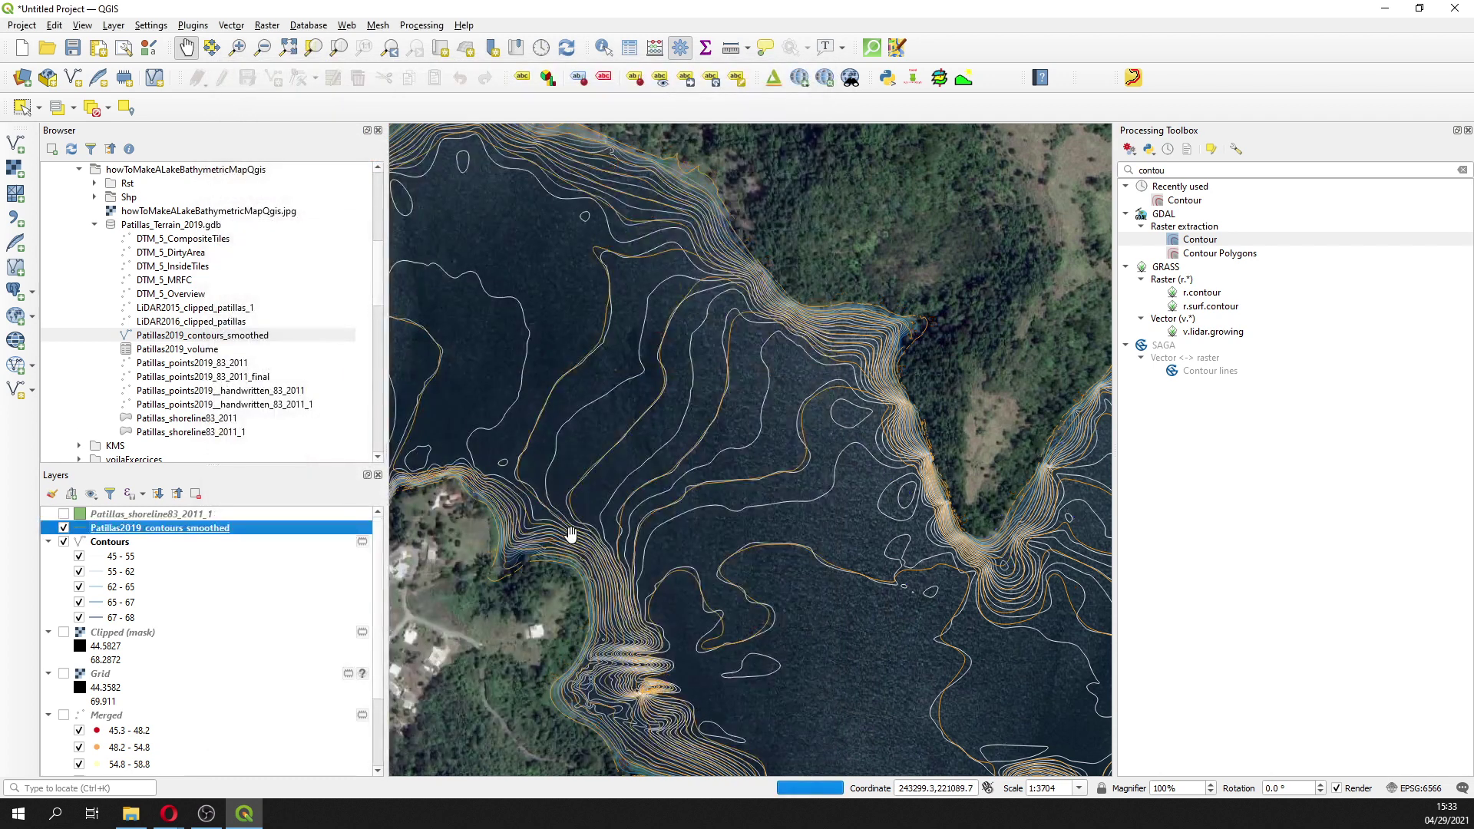
# Step: Compare the generated contours with the orange Patillas2019_contours_smoothed lines across the different parts of the lake
pyautogui.scroll(1, 583, 272)
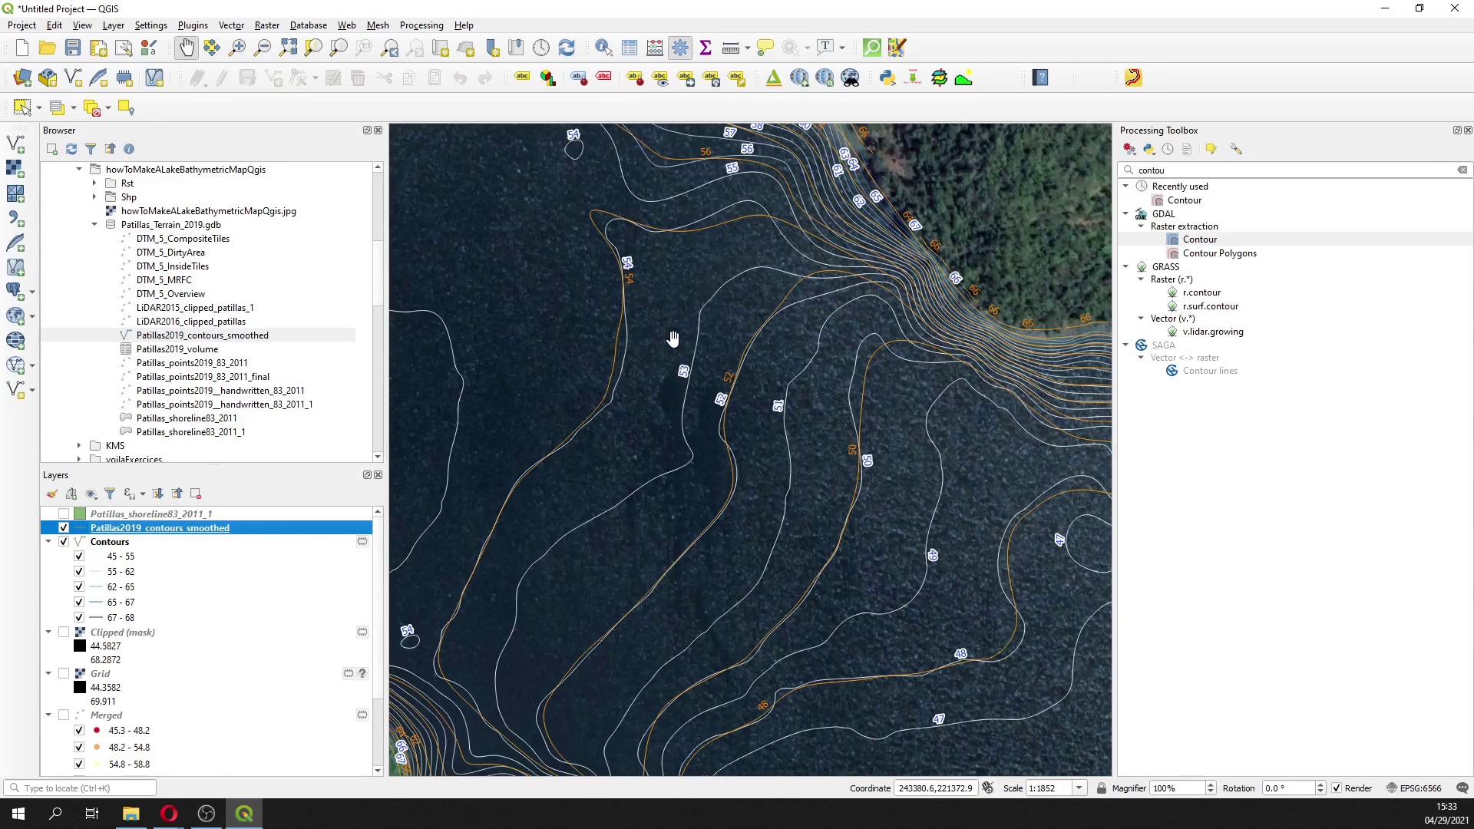
pyautogui.moveTo(841, 581); pyautogui.dragTo(714, 306)
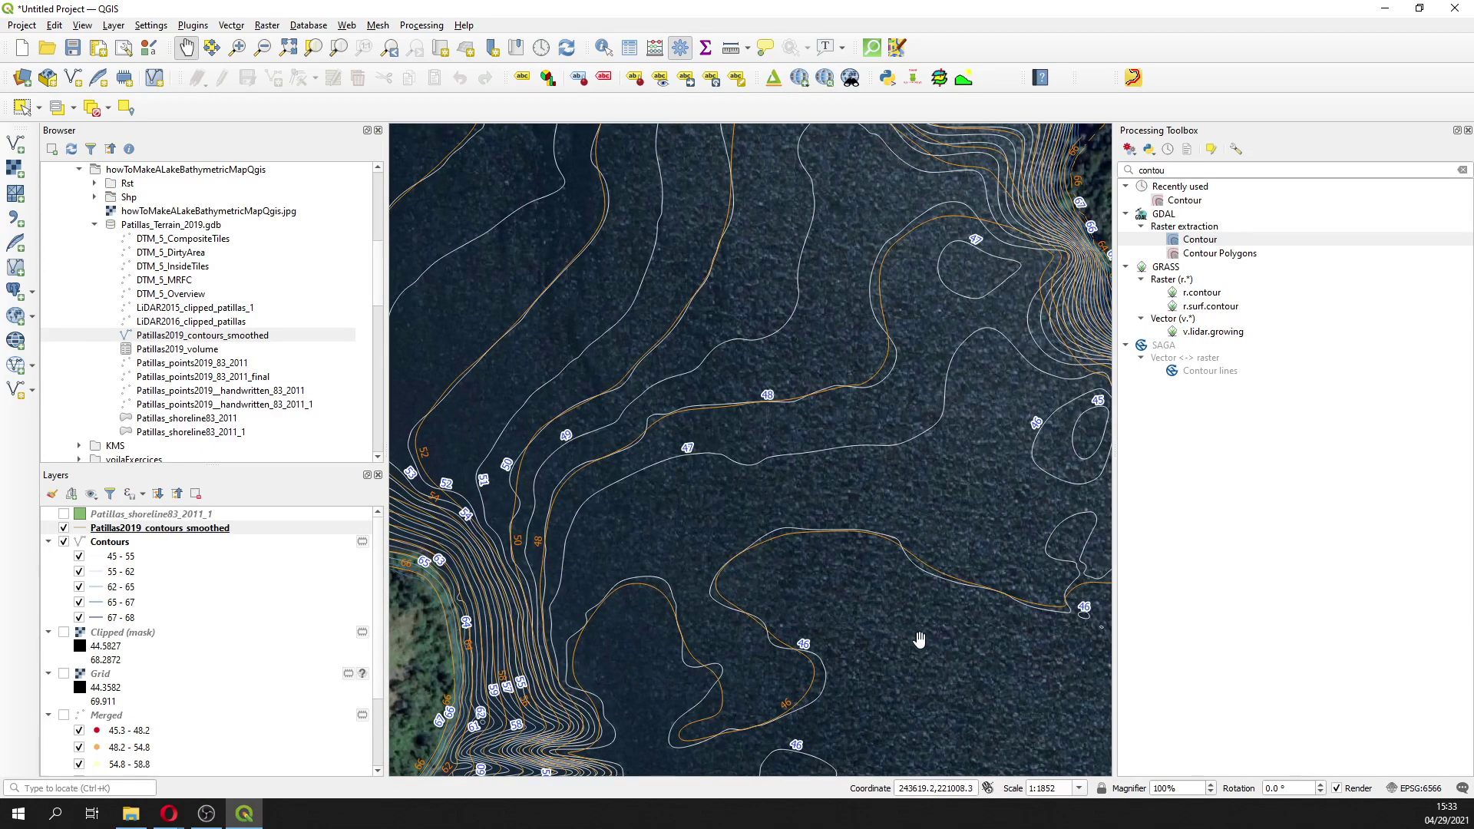
pyautogui.moveTo(919, 640); pyautogui.dragTo(717, 385)
pyautogui.moveTo(1034, 576); pyautogui.dragTo(773, 461)
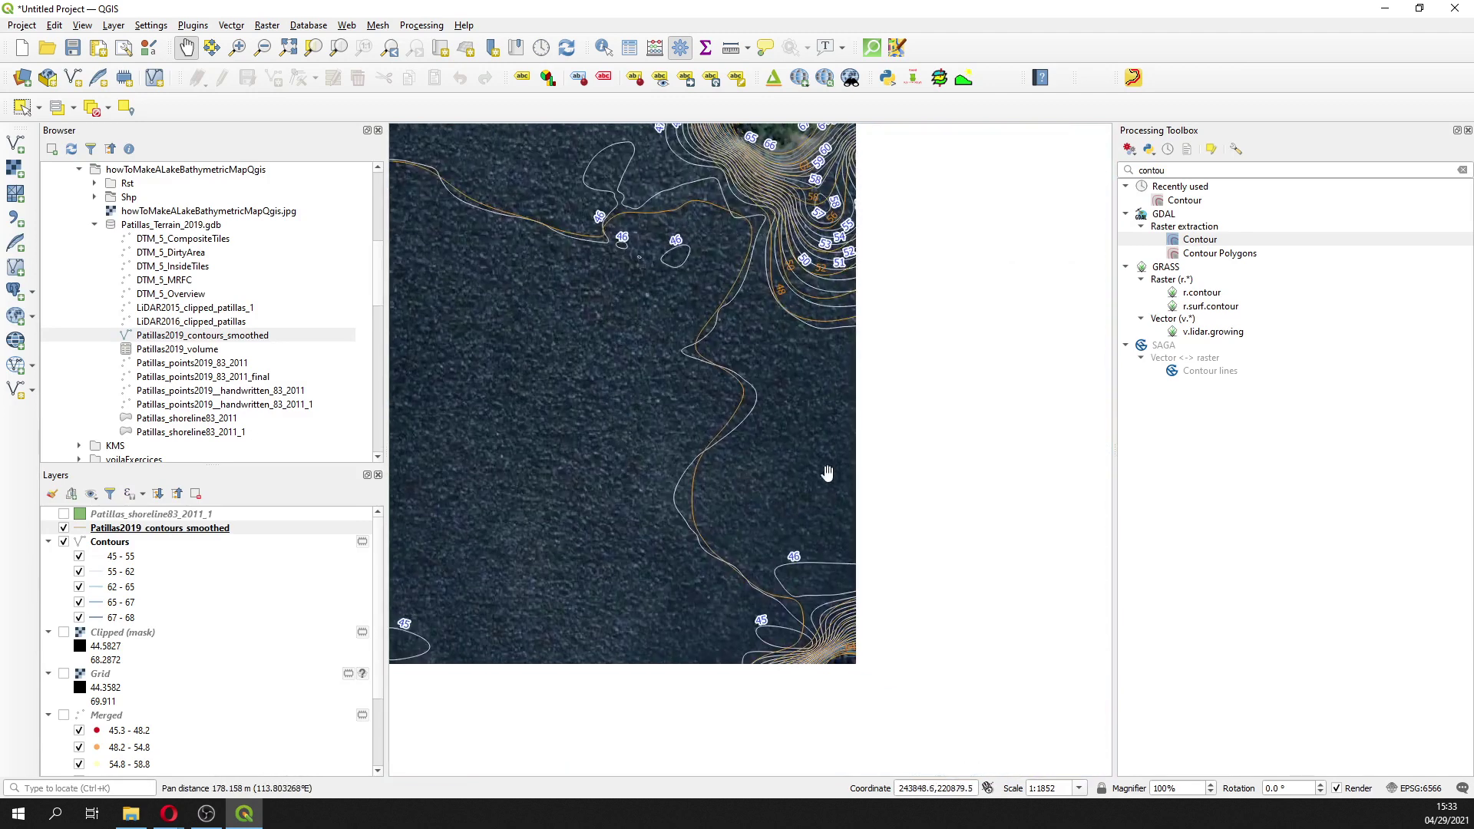
pyautogui.moveTo(979, 427); pyautogui.dragTo(594, 571)
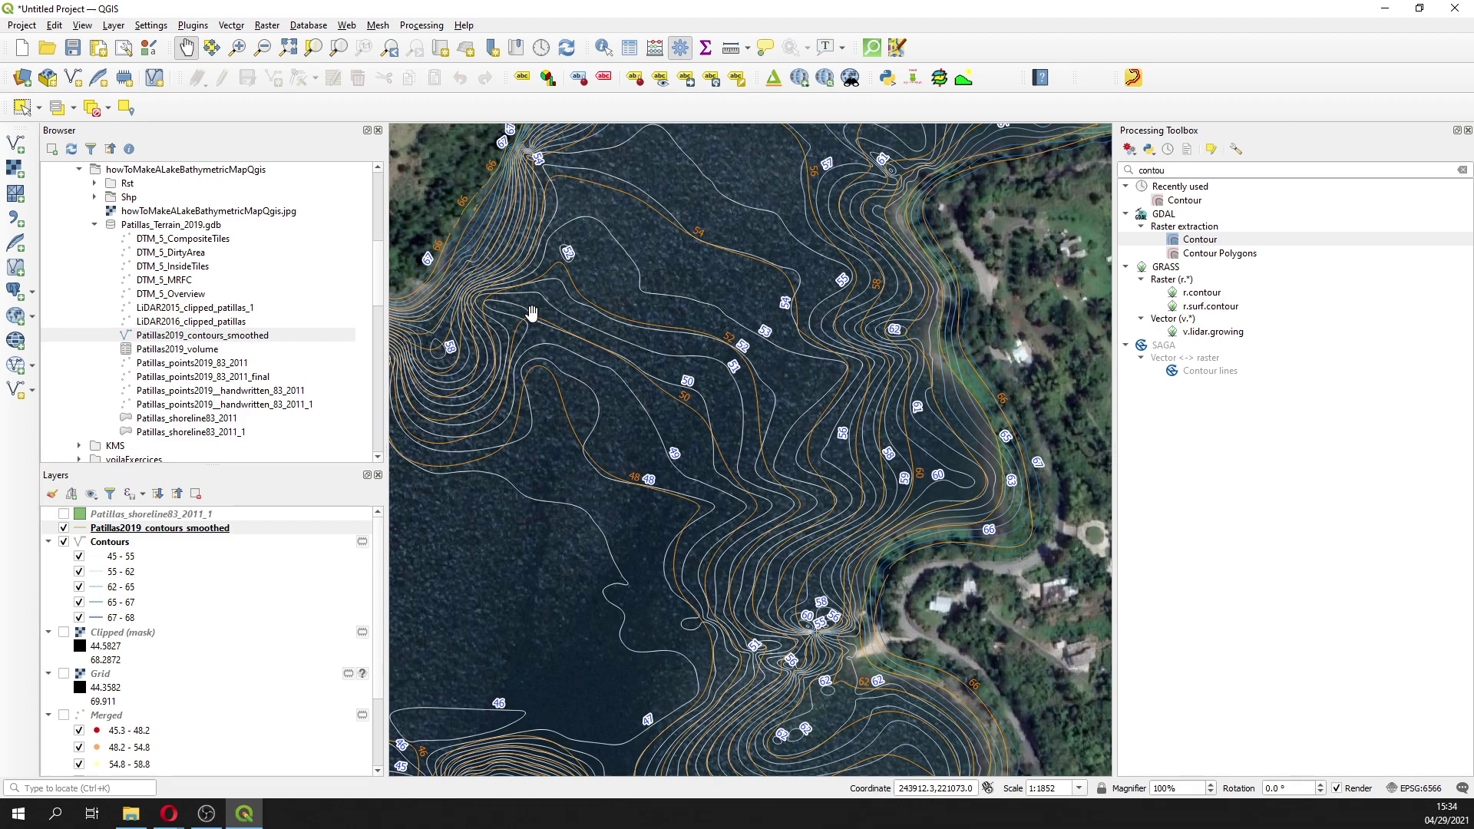
pyautogui.scroll(-2, 618, 303)
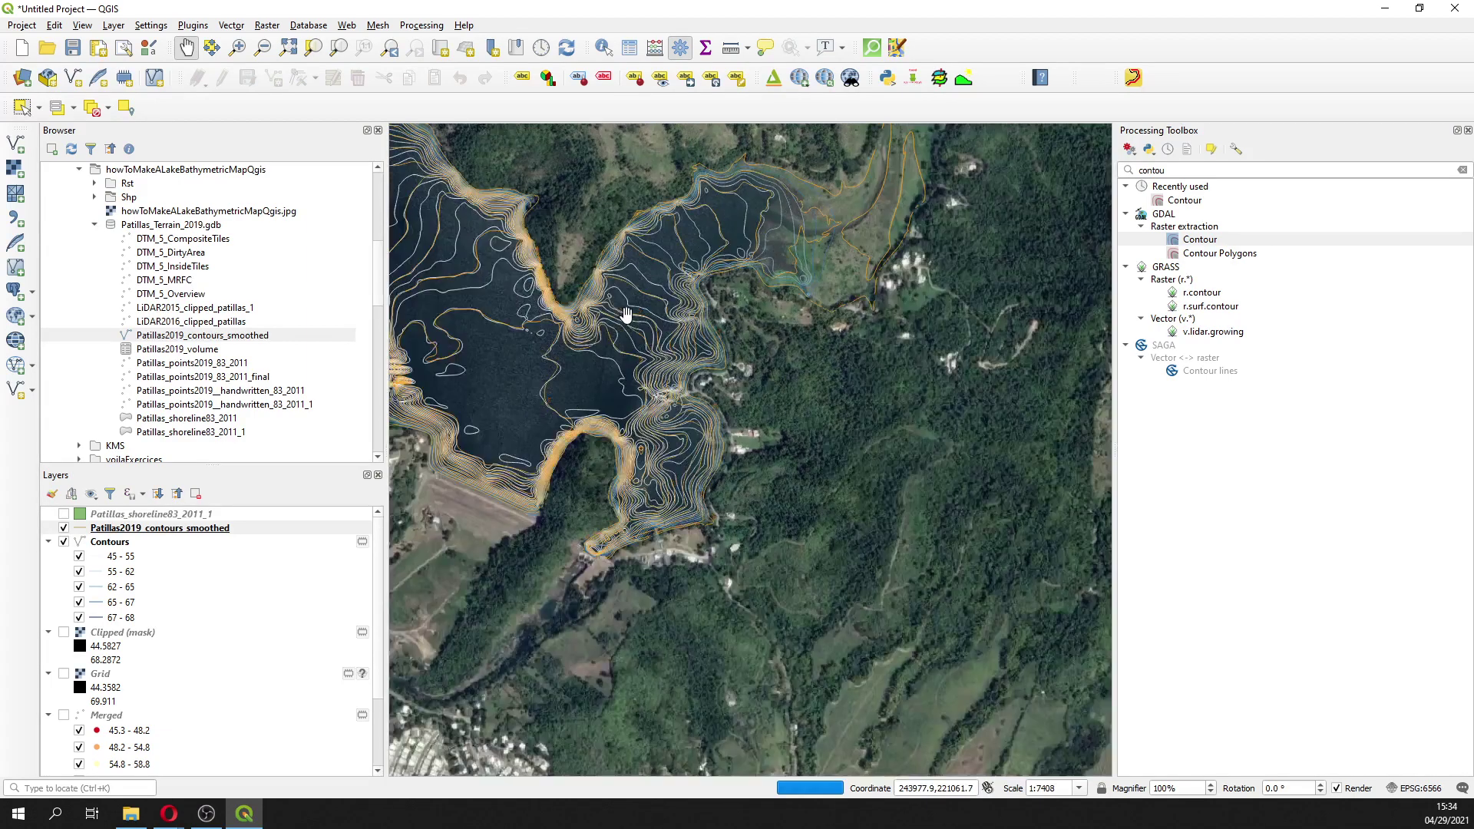
pyautogui.moveTo(626, 315); pyautogui.dragTo(612, 447)
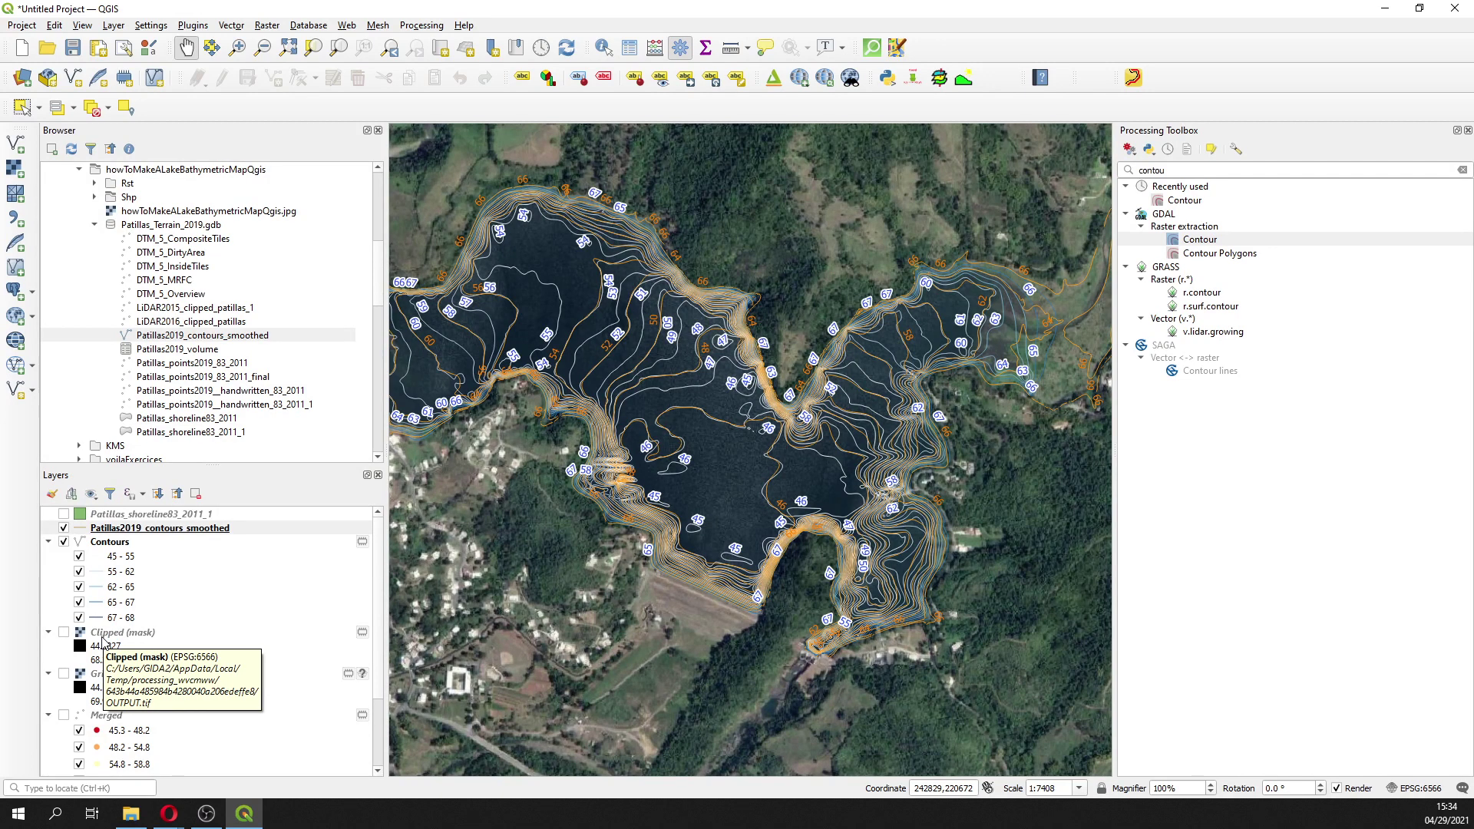
# Step: Check the shoreline's contour_m elevation in the attribute table of the Patillas_shoreline83_2011_1 layer
pyautogui.rightClick(168, 515)
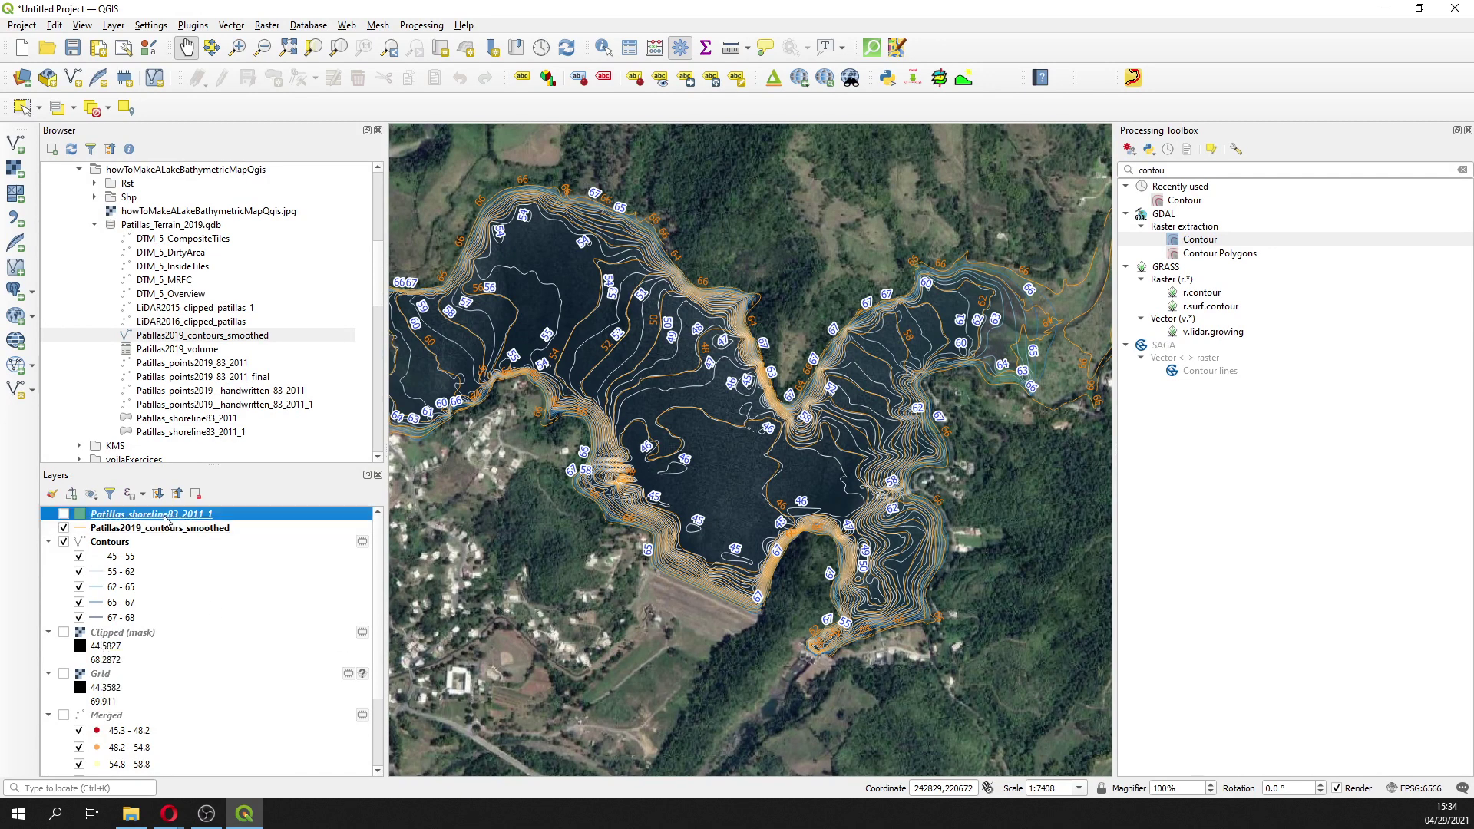
pyautogui.click(199, 505)
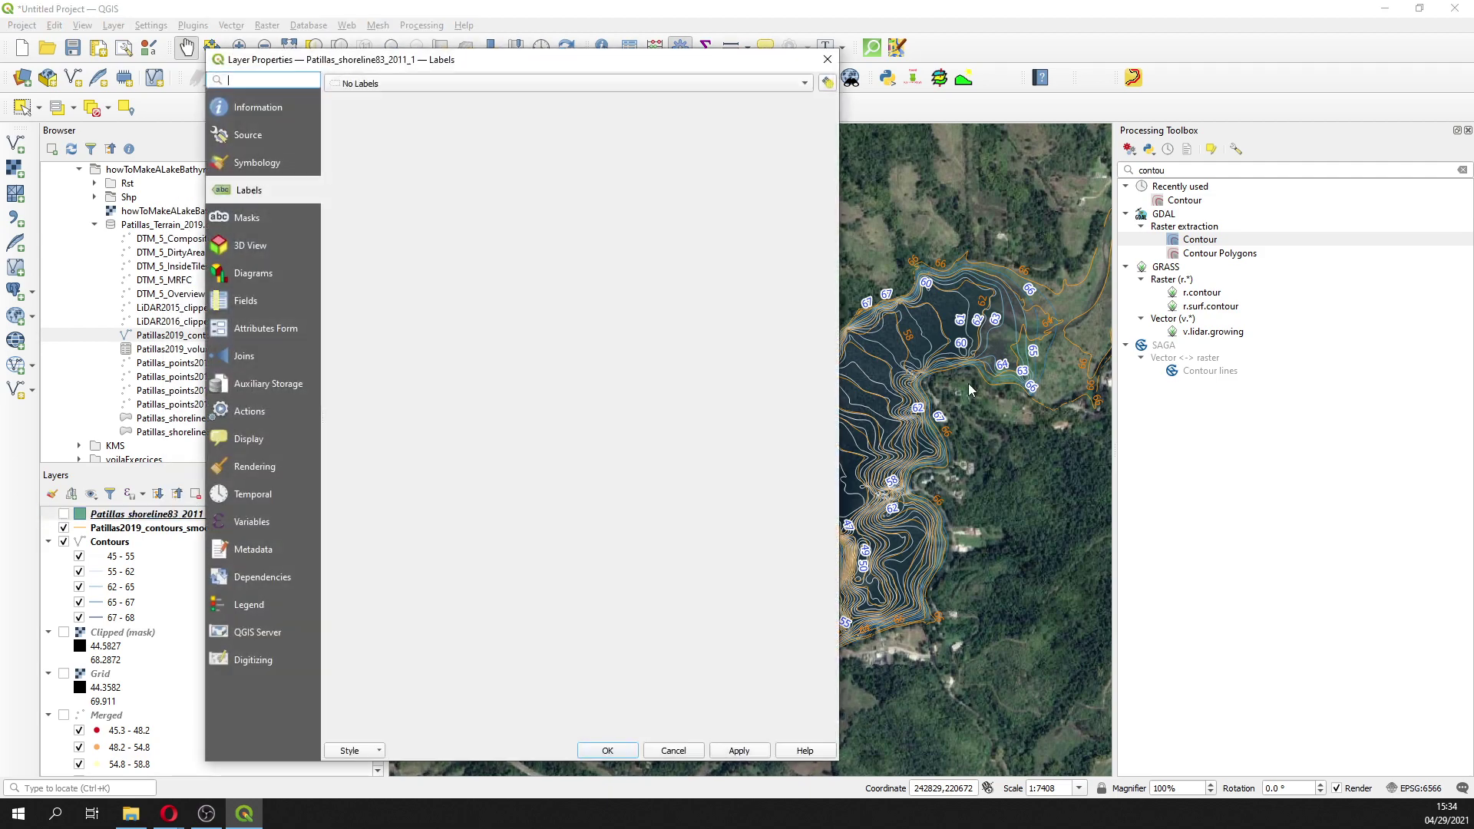
pyautogui.click(827, 59)
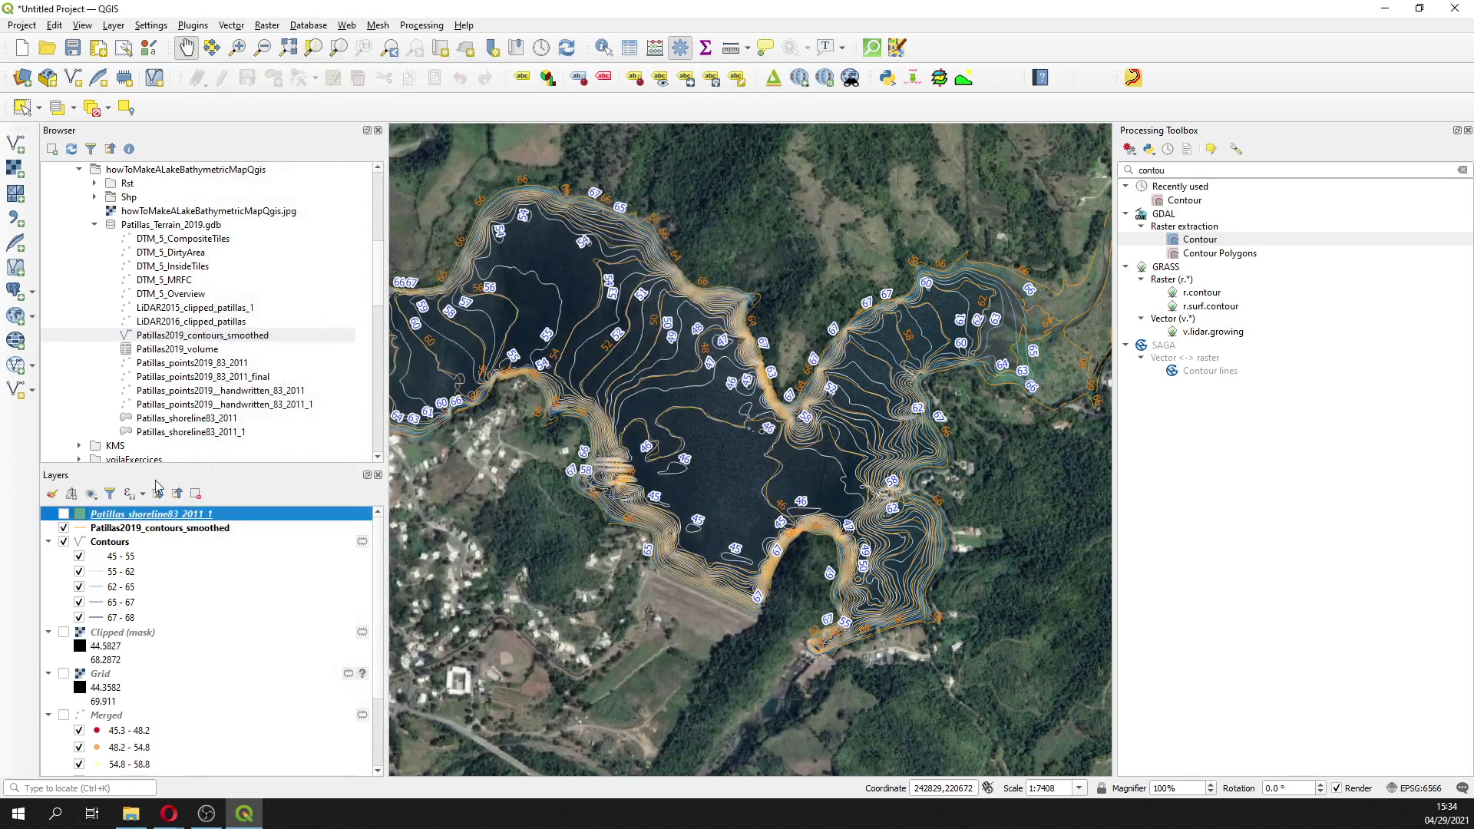
pyautogui.rightClick(154, 517)
pyautogui.click(233, 373)
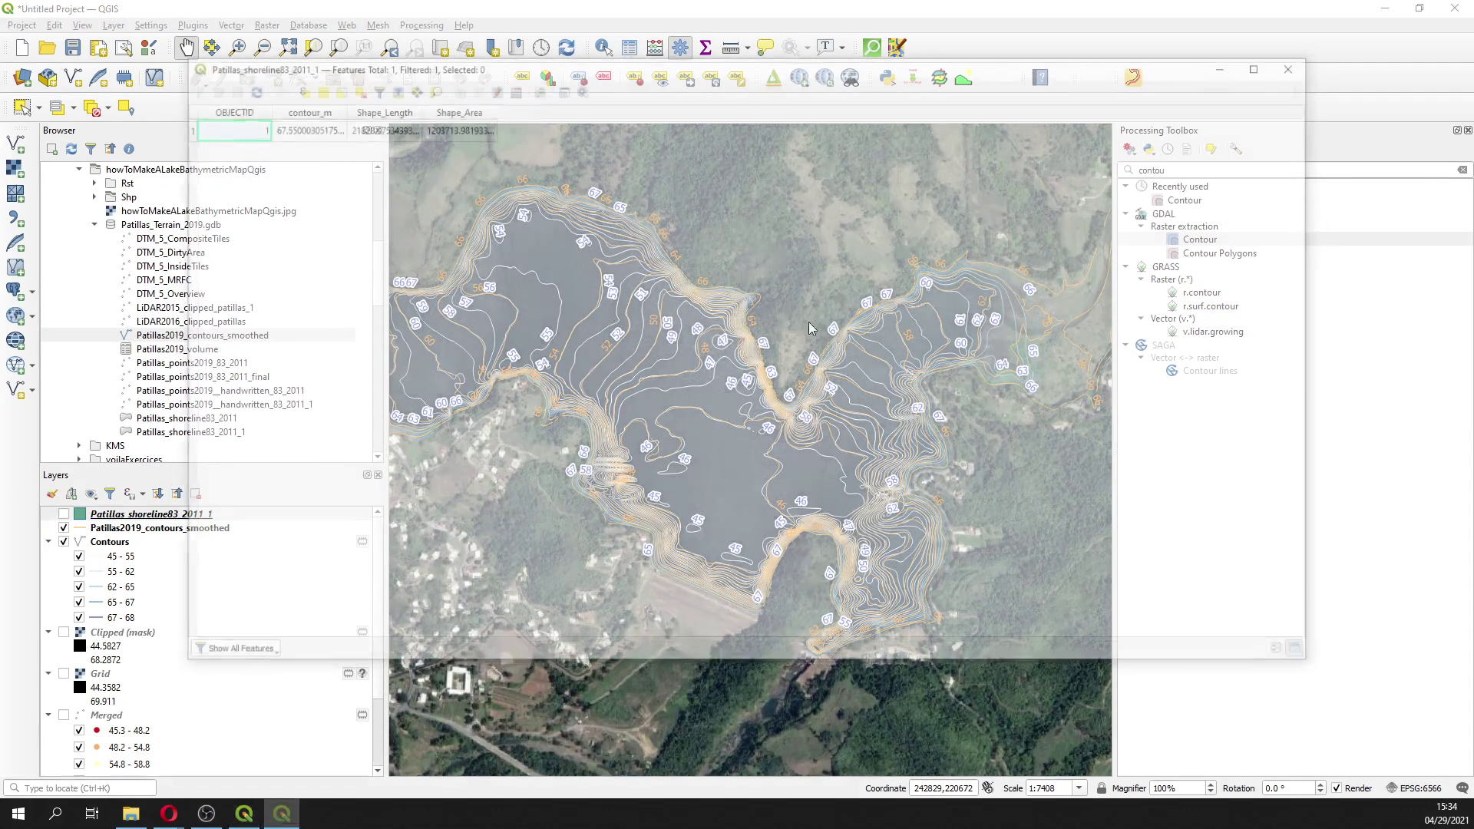
pyautogui.click(1303, 64)
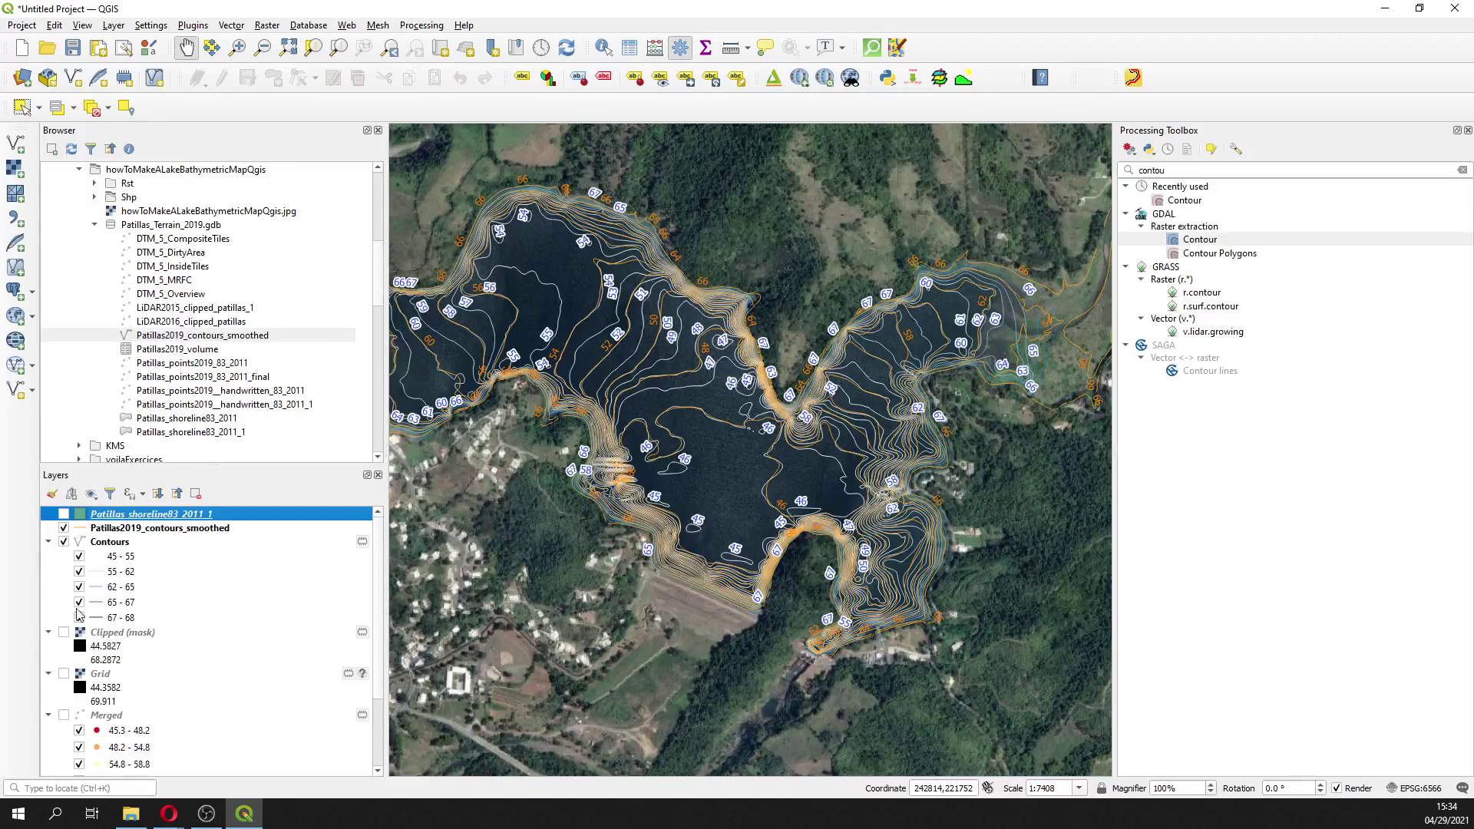
# Step: Hide the Contours and Patillas2019_contours_smoothed layers
pyautogui.click(64, 542)
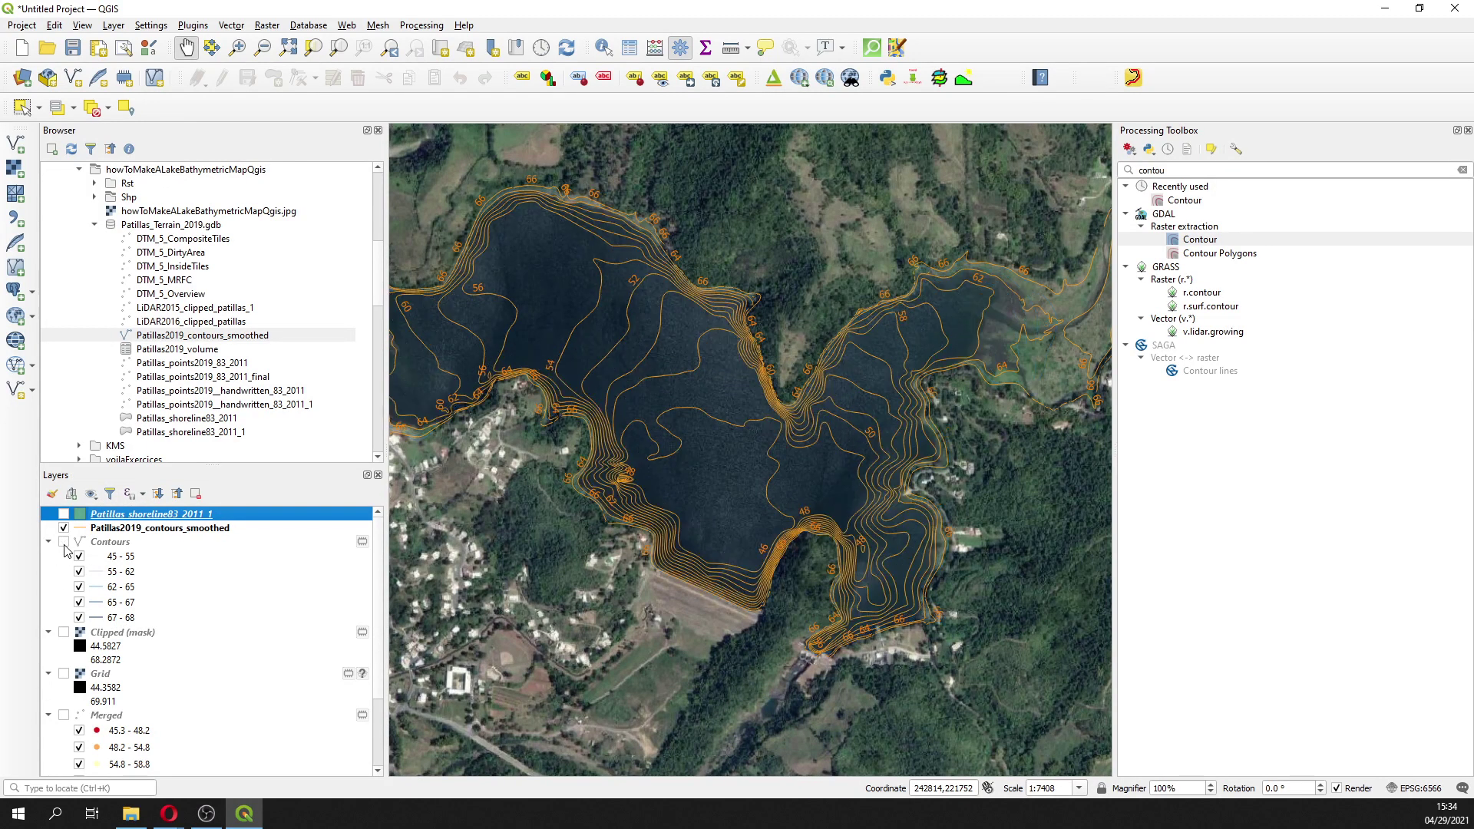
pyautogui.click(66, 638)
pyautogui.click(64, 529)
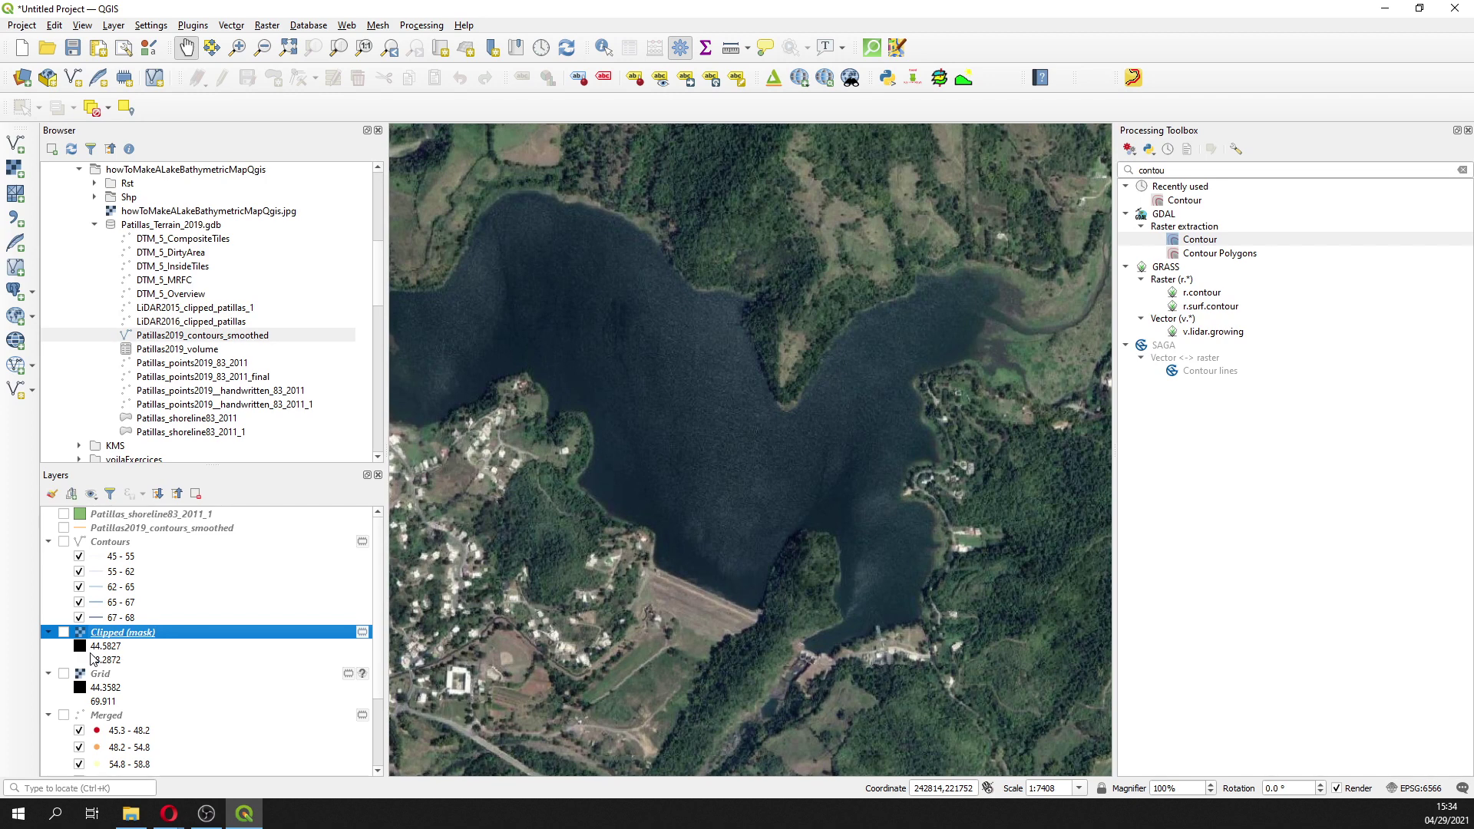
# Step: Start a Raster Calculator expression with the condition ( "Clipped (mask)@1" <= 67.55 )
pyautogui.click(267, 25)
pyautogui.click(307, 43)
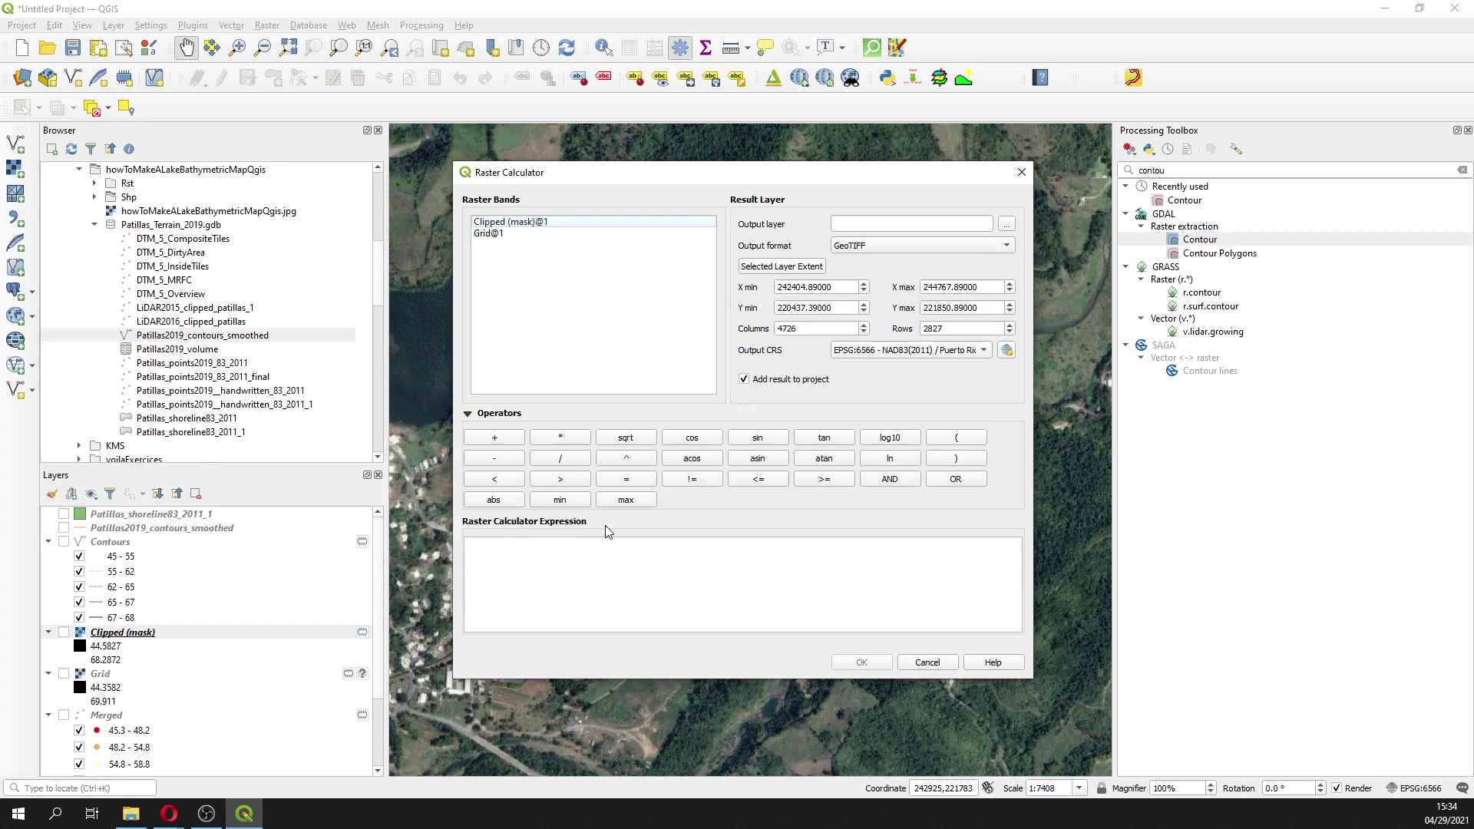
pyautogui.click(956, 437)
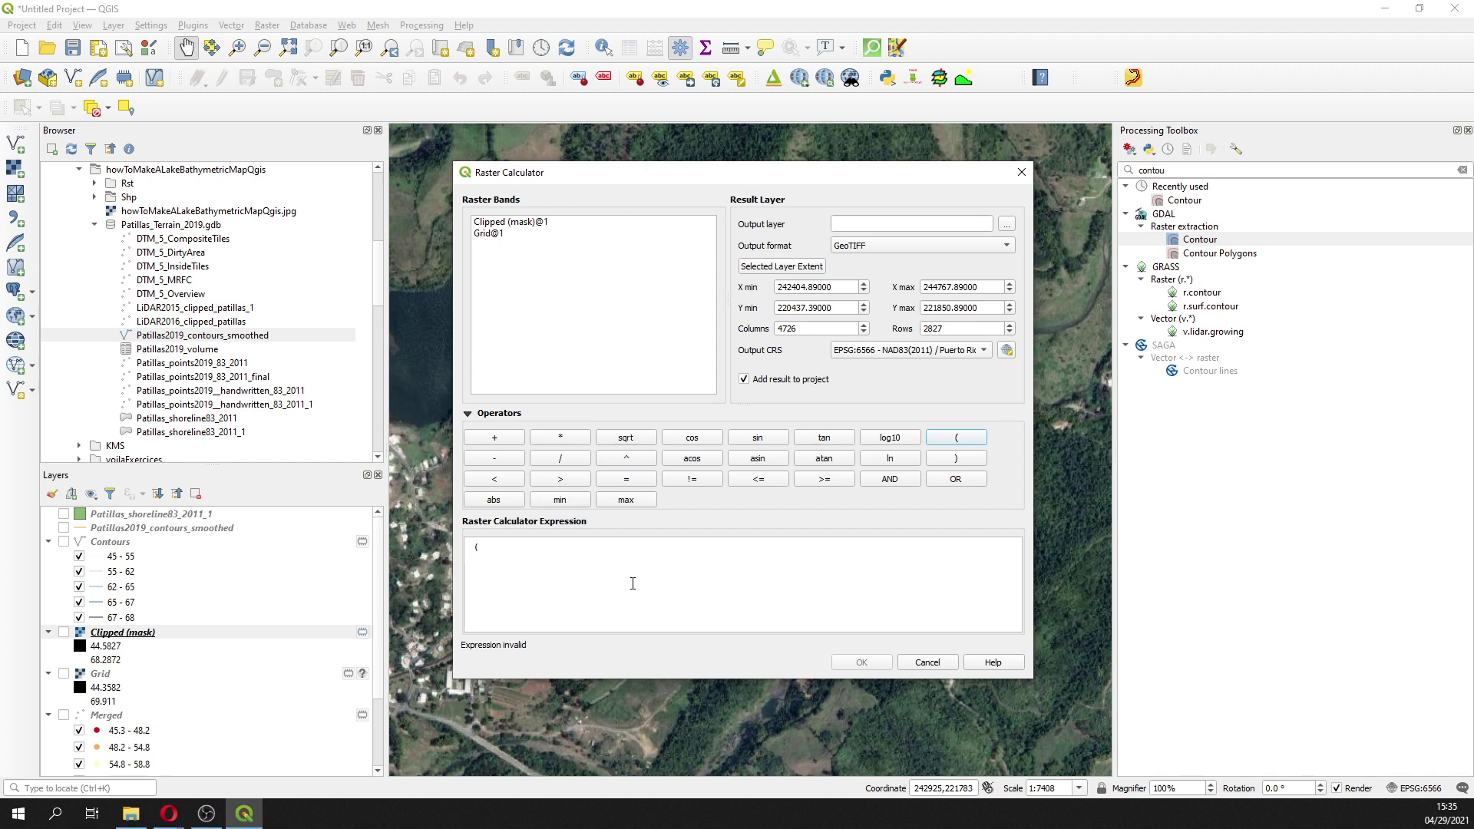
pyautogui.doubleClick(507, 223)
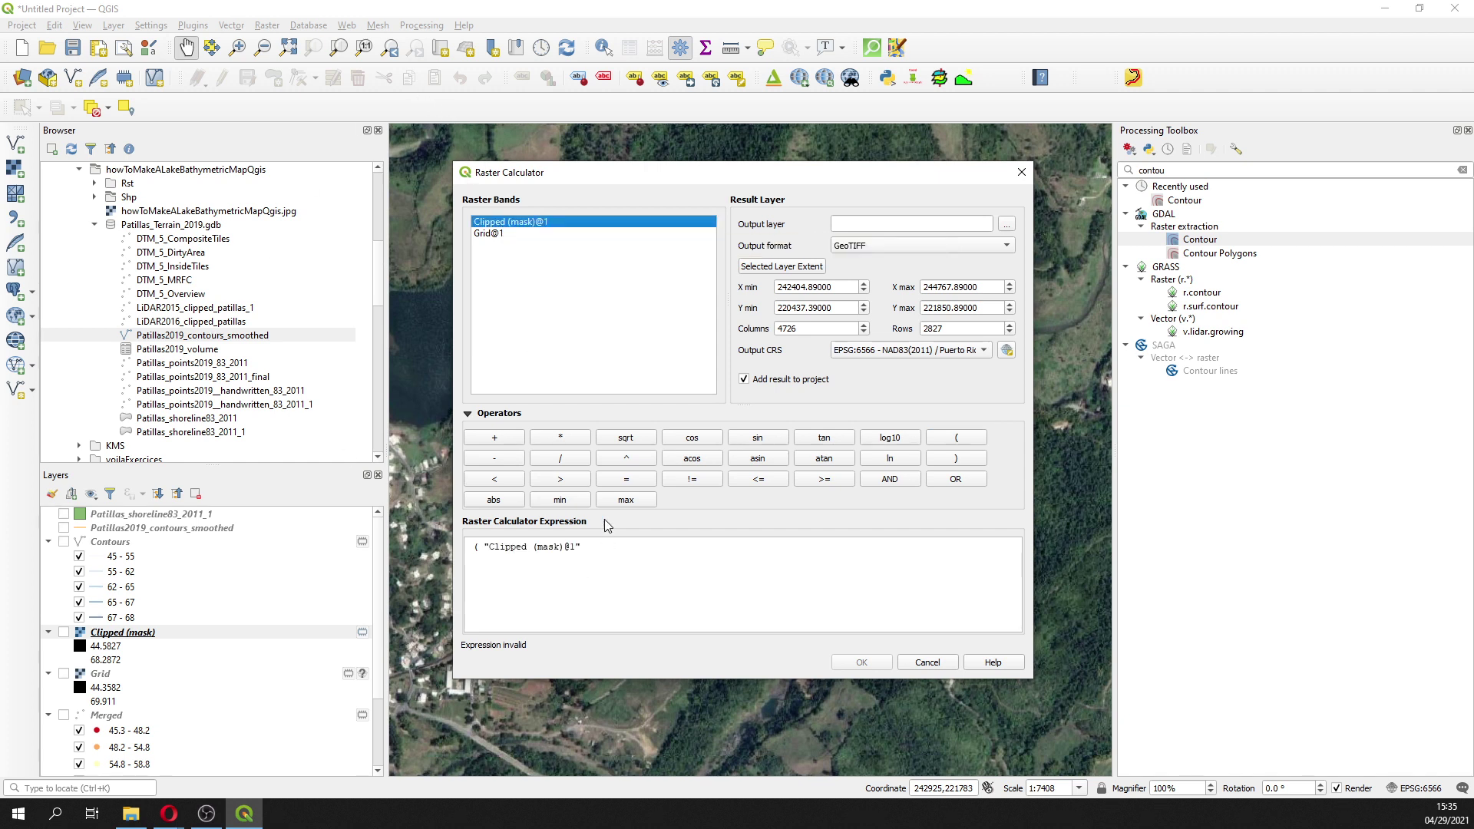
pyautogui.click(755, 484)
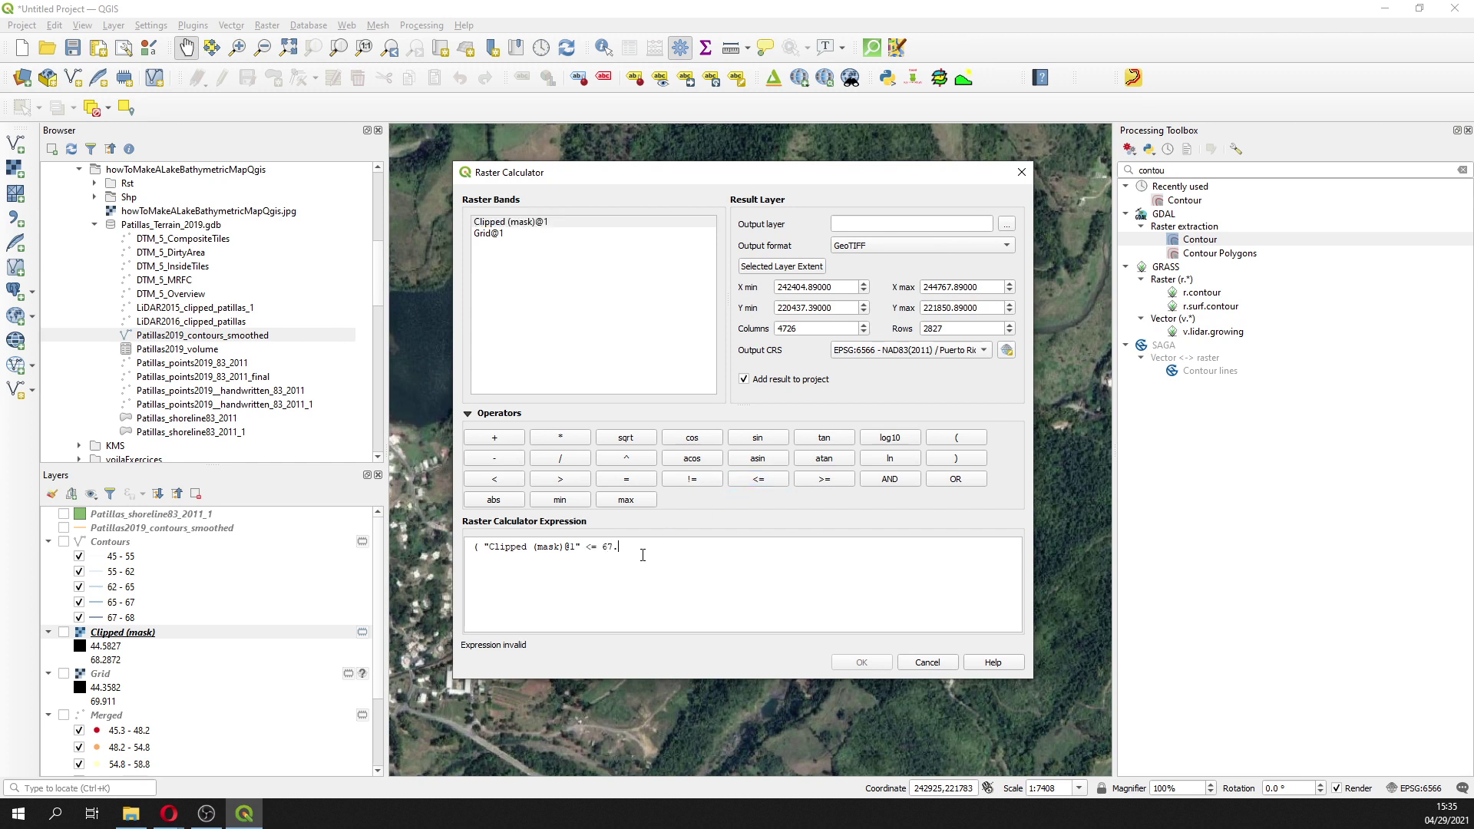
pyautogui.click(962, 461)
# Step: Multiply the condition by the depth term ( 67.55 - "Clipped (mask)@1" ) in the raster expression
pyautogui.click(567, 441)
pyautogui.click(972, 440)
pyautogui.write('67.55')
pyautogui.click(494, 458)
pyautogui.doubleClick(511, 224)
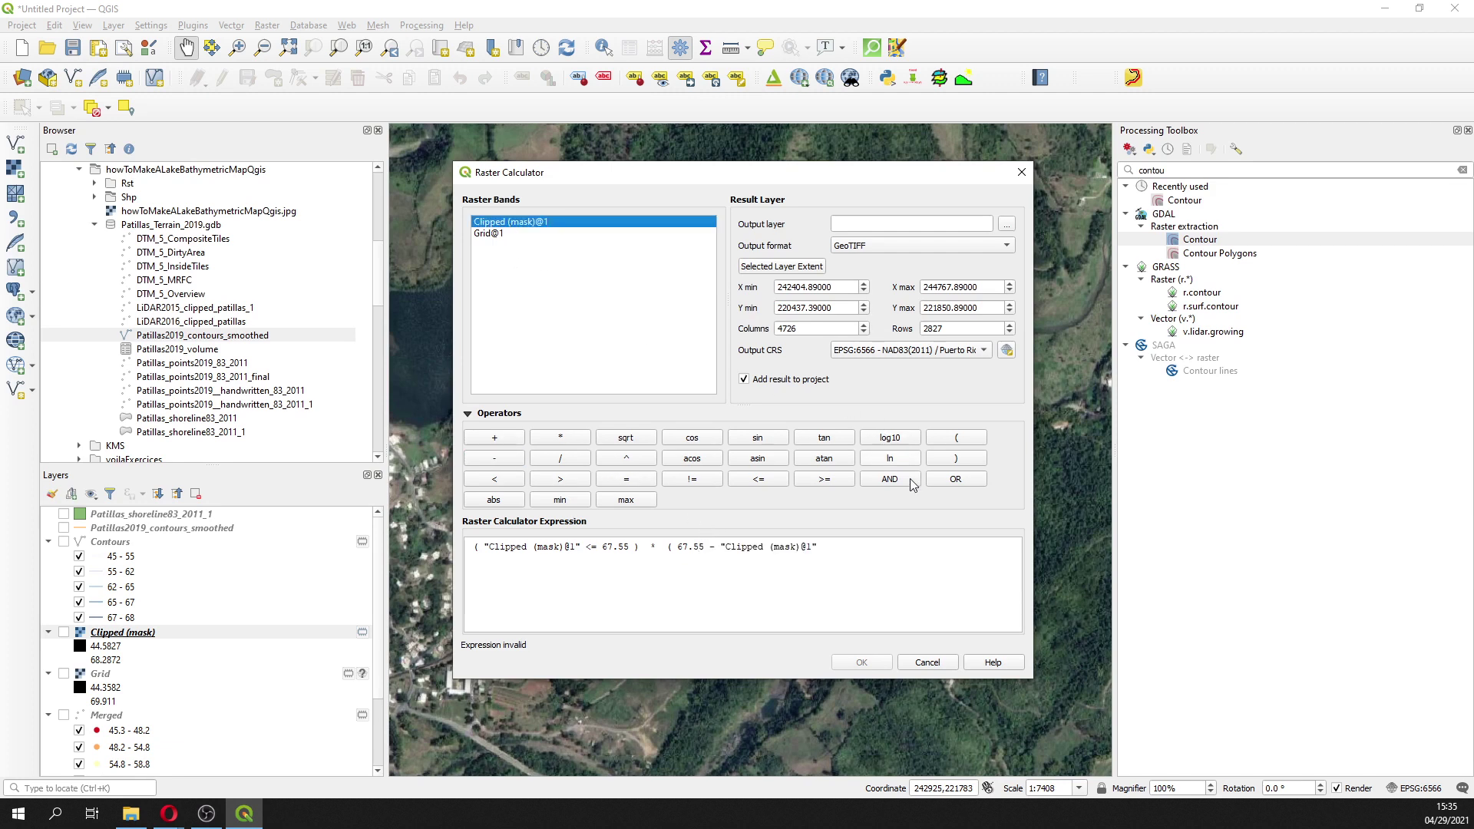
pyautogui.click(971, 460)
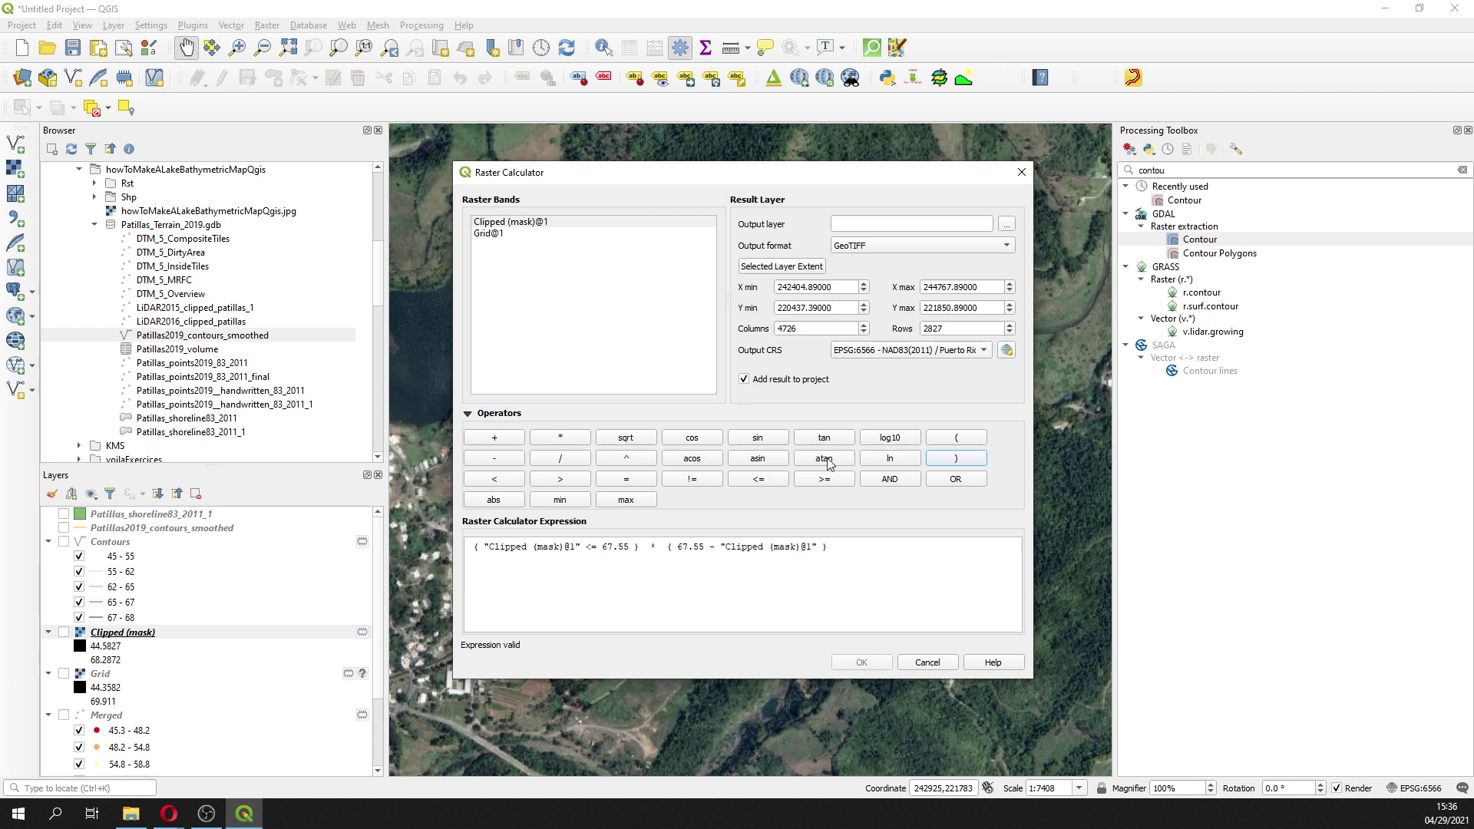
# Step: Set the raster calculation's output file to lakeDepth_1 in the Rst folder and run the calculation
pyautogui.click(1007, 227)
pyautogui.click(633, 323)
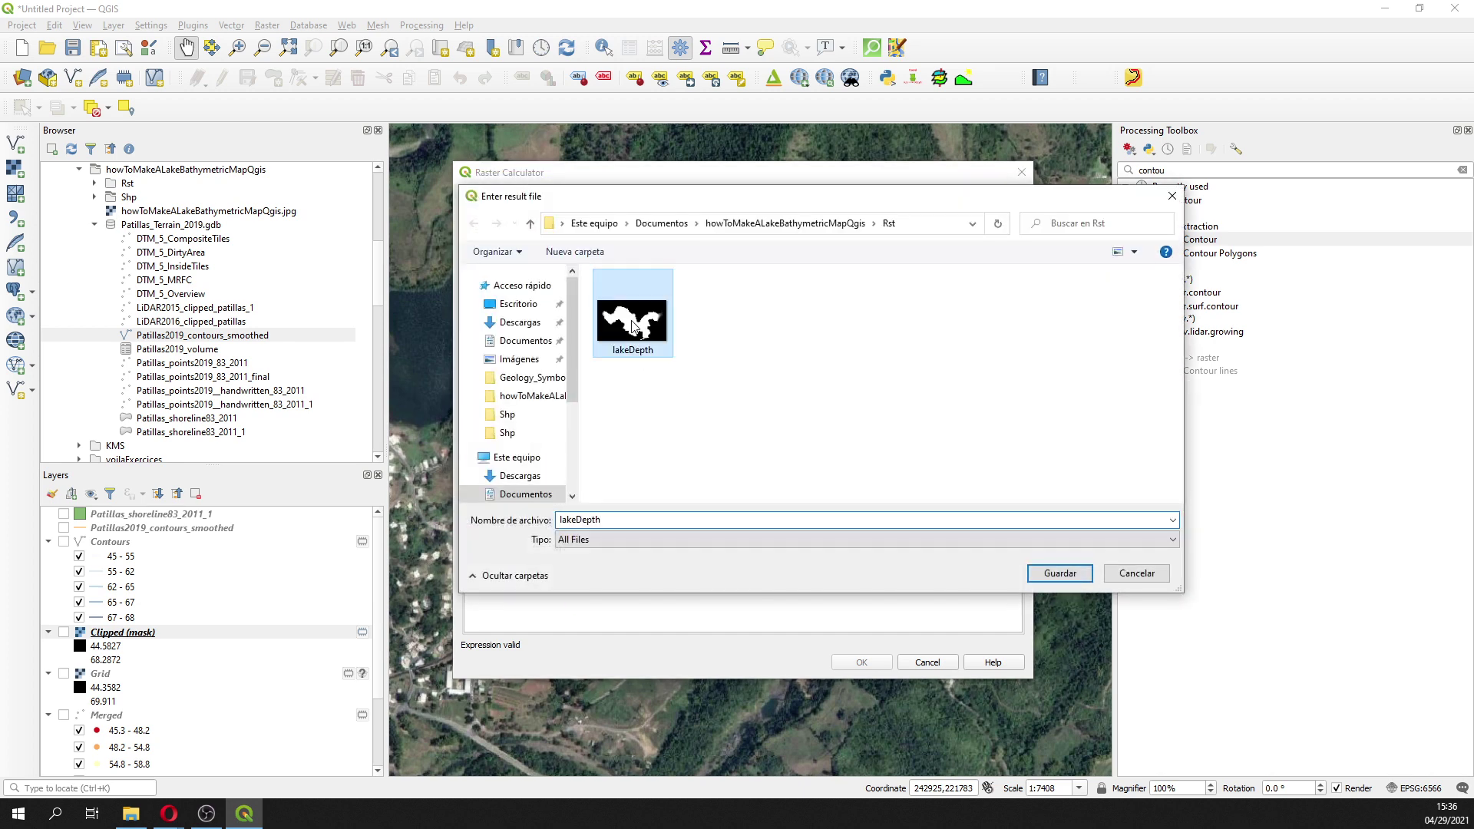
pyautogui.doubleClick(620, 519)
pyautogui.click(620, 519)
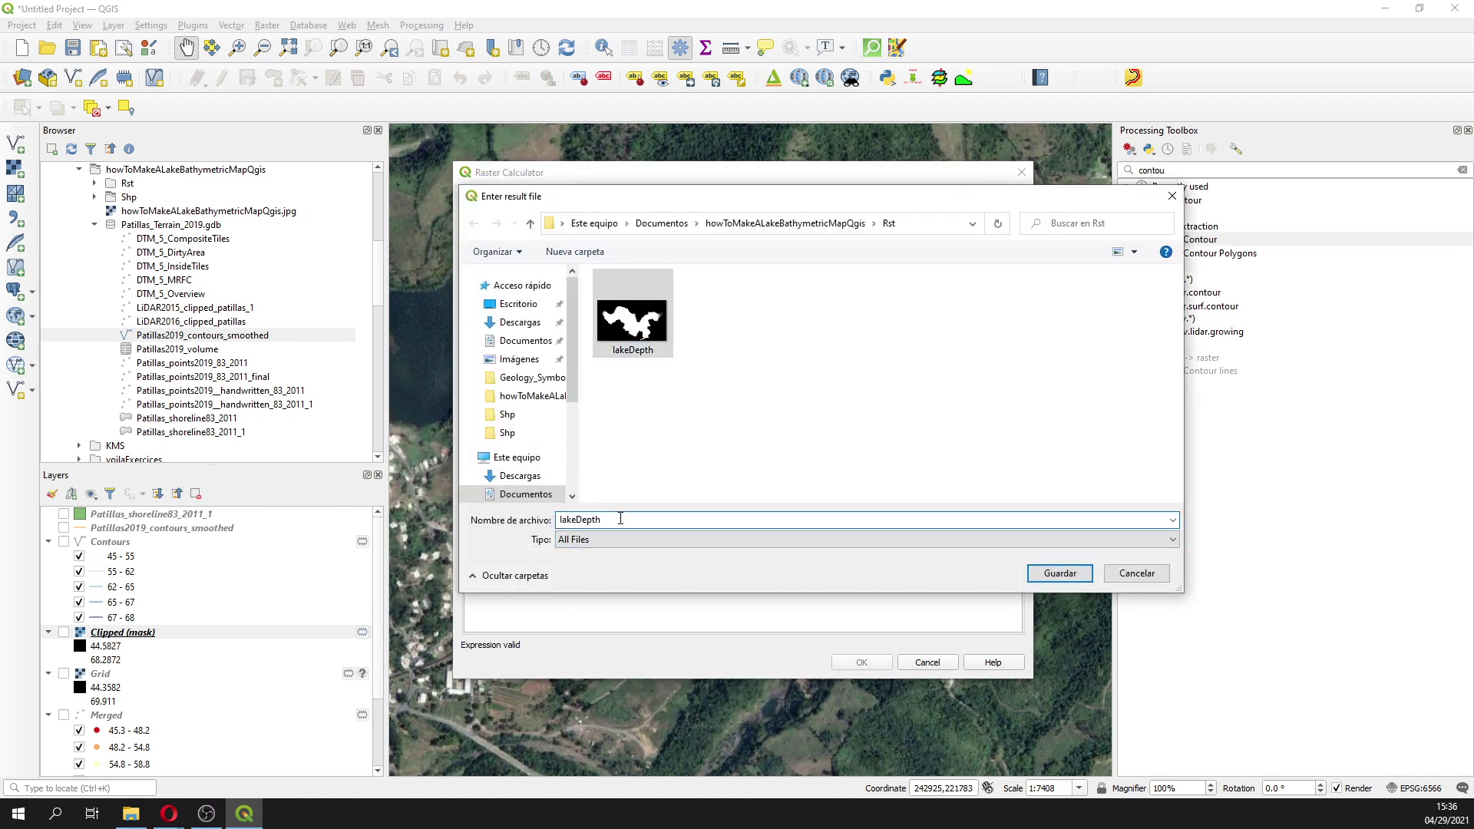
pyautogui.write('_1')
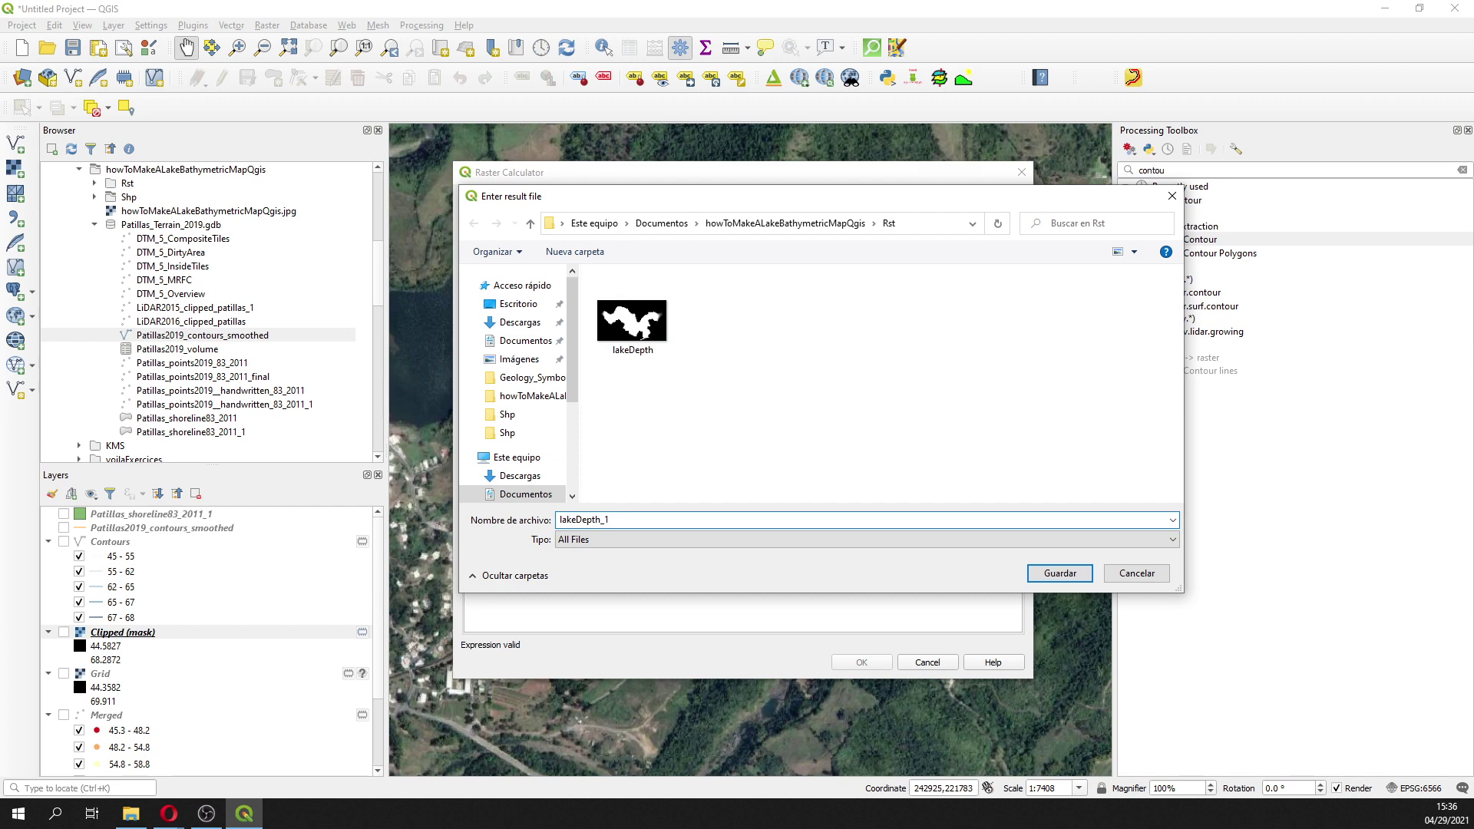
pyautogui.click(1060, 573)
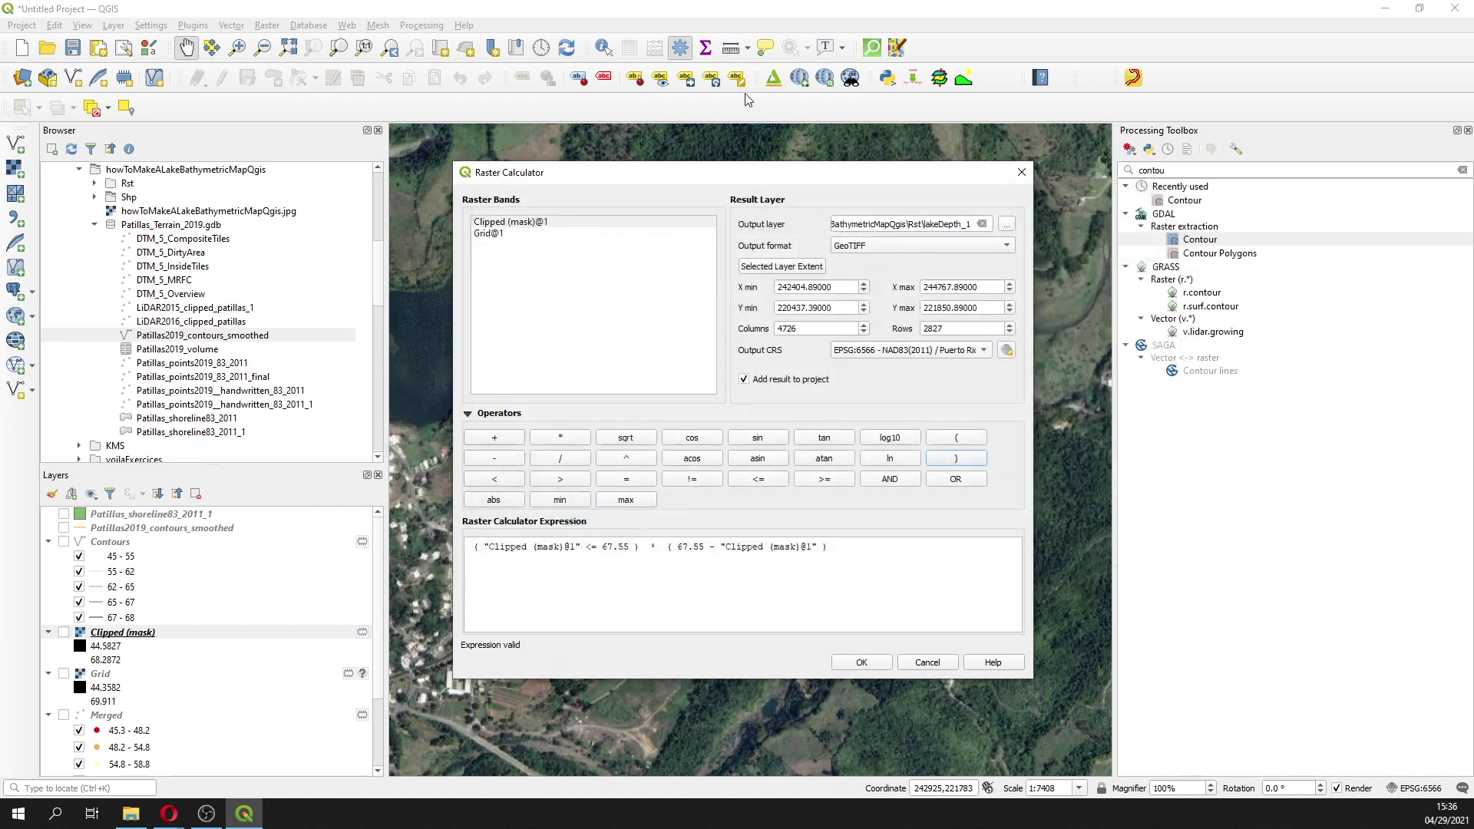
pyautogui.click(860, 664)
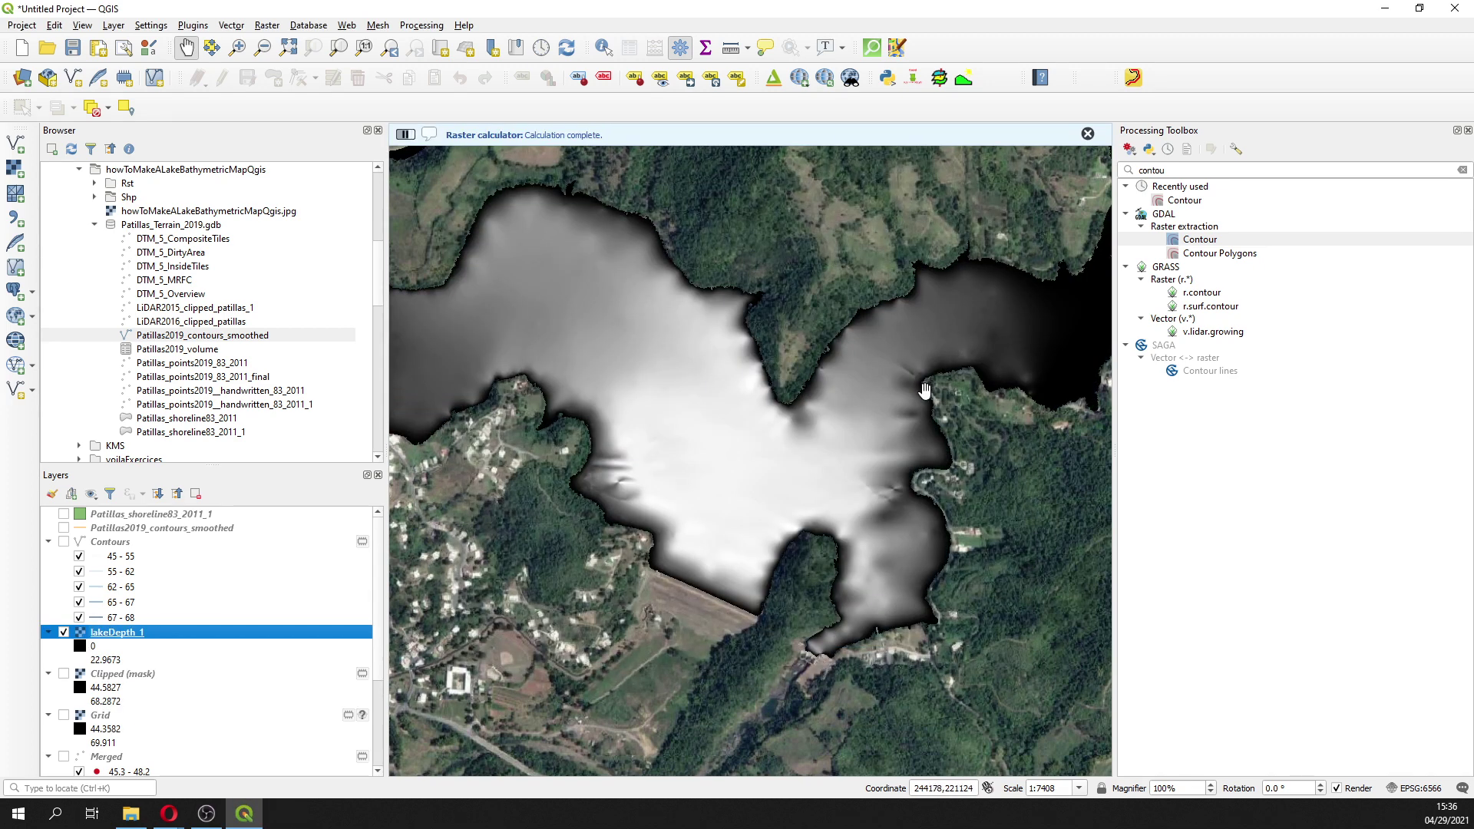
# Step: Generate contour lines from the lakeDepth_1 raster with the GDAL Contour tool at an interval of 1
pyautogui.scroll(-1, 810, 519)
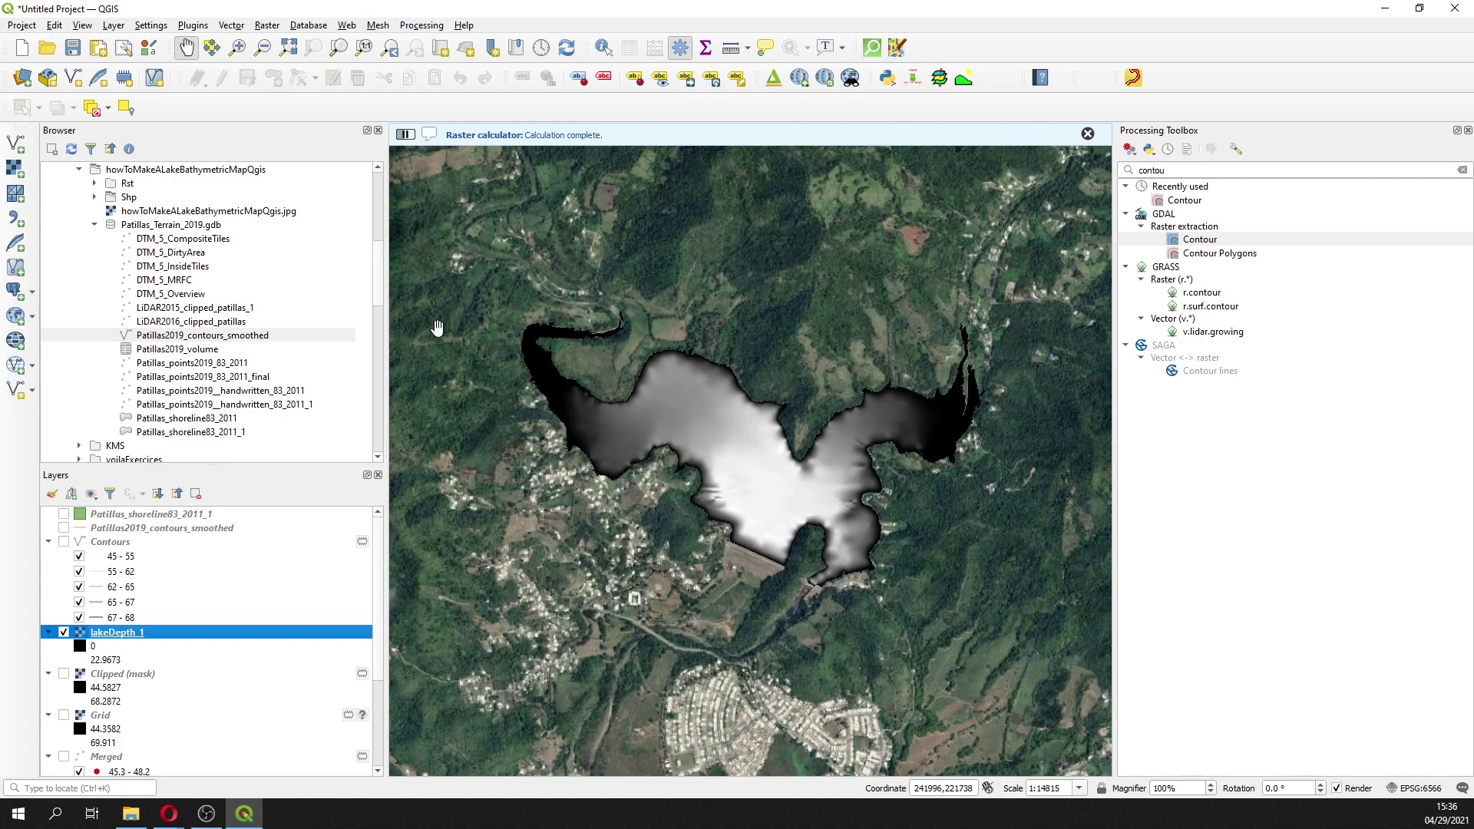
pyautogui.click(1216, 242)
pyautogui.doubleClick(1216, 240)
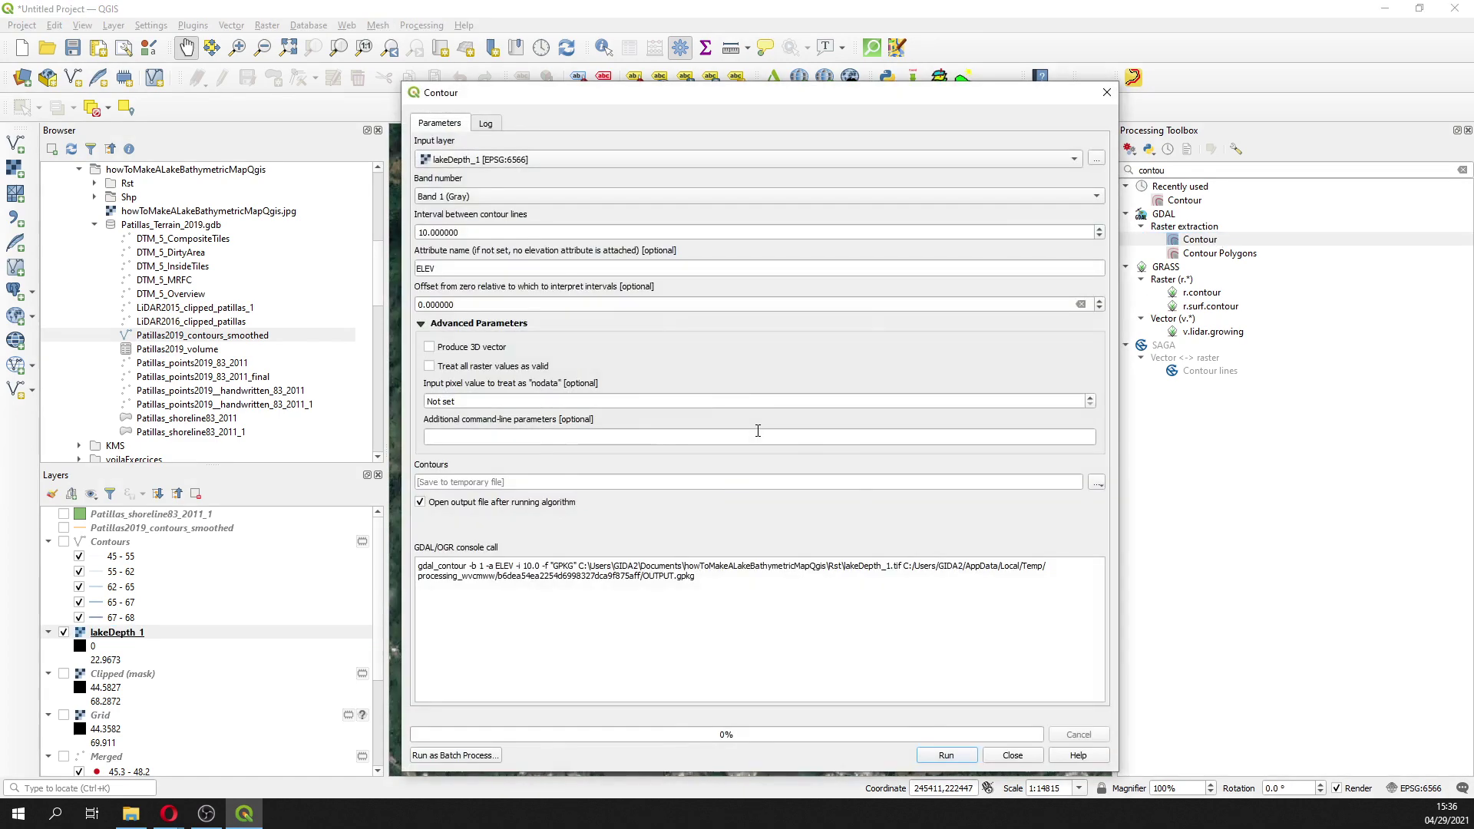
pyautogui.click(531, 233)
pyautogui.doubleClick(531, 234)
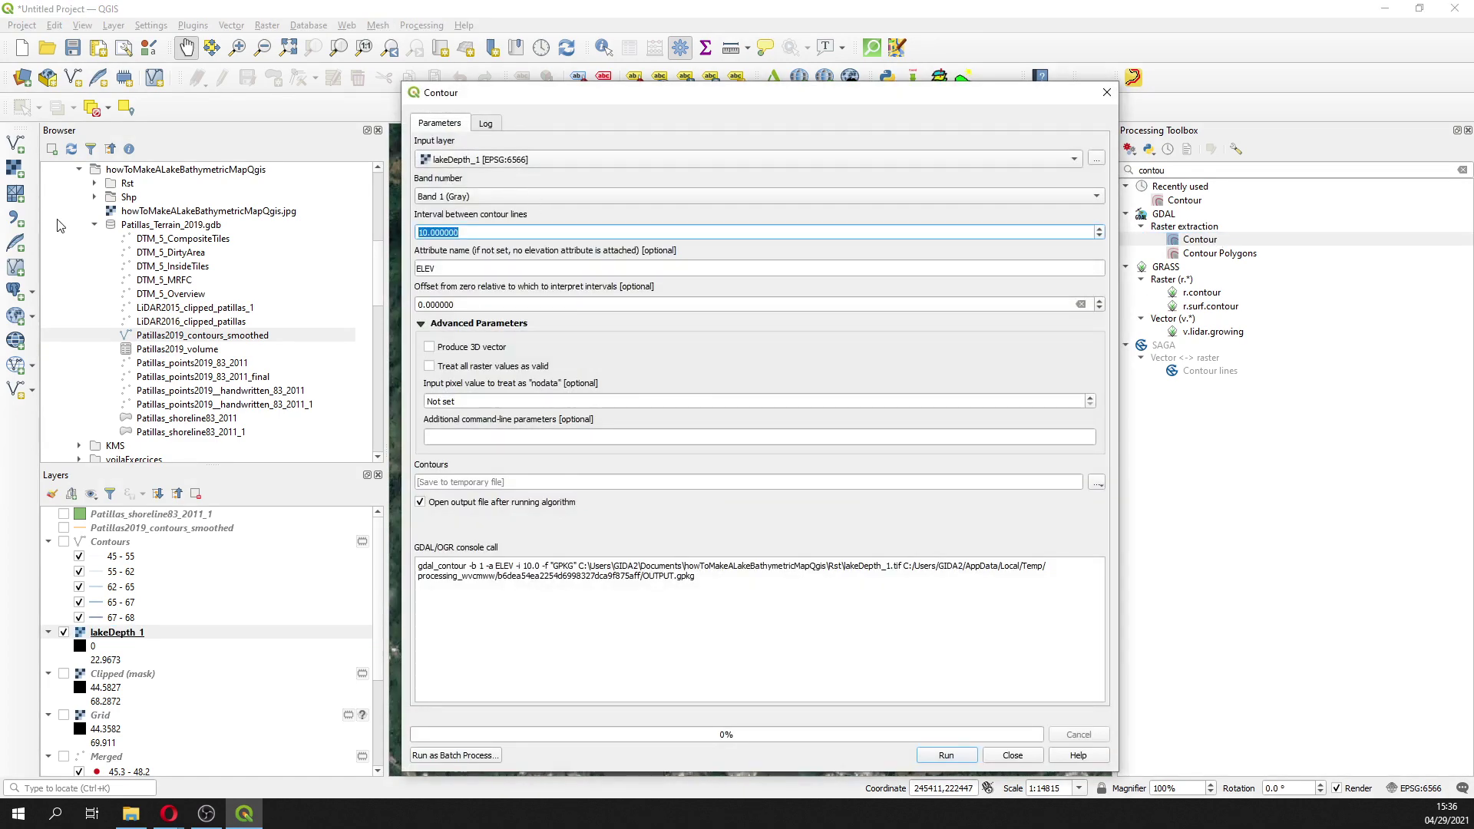
pyautogui.write('1')
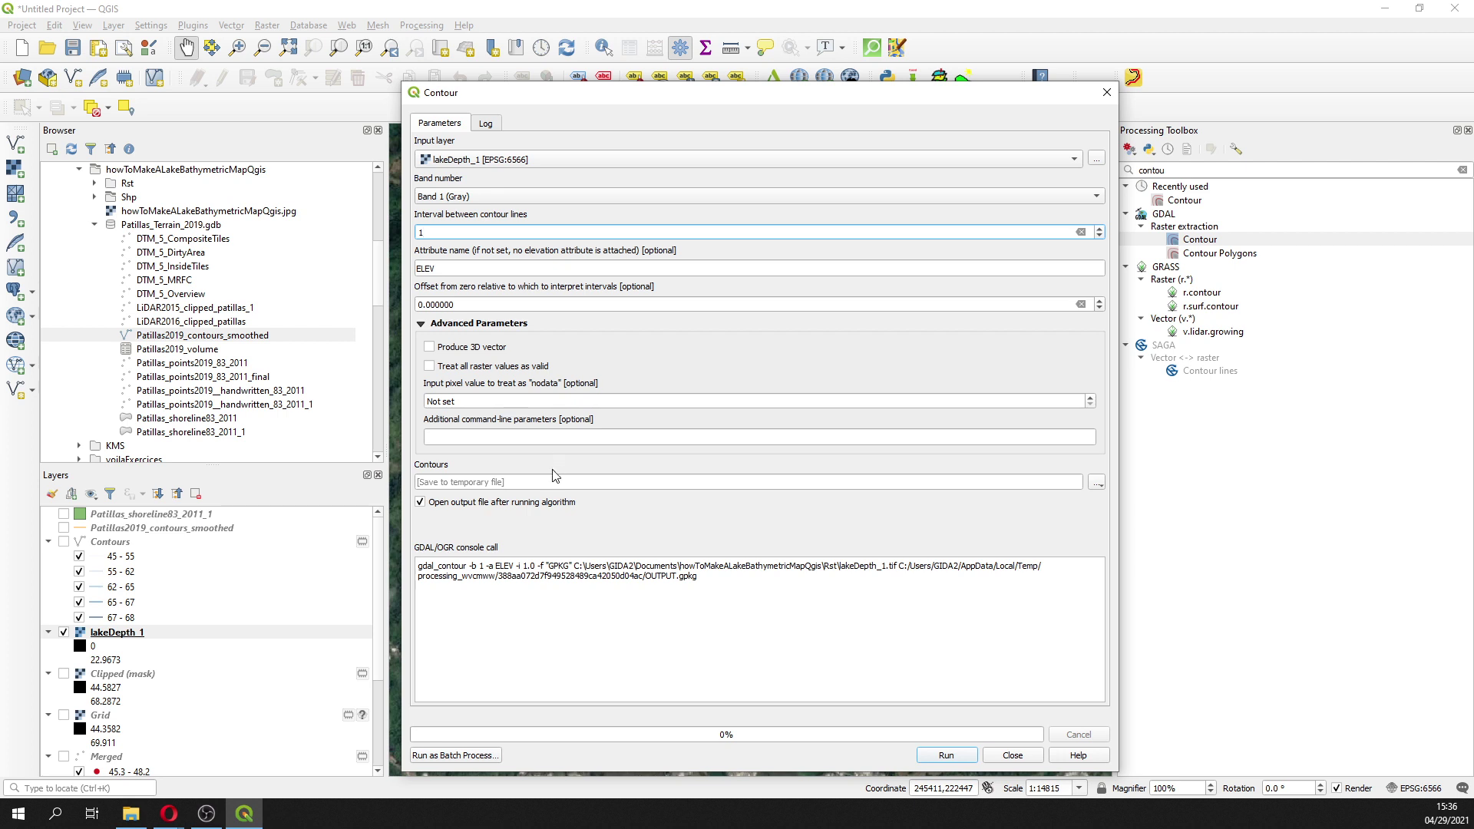
pyautogui.click(967, 760)
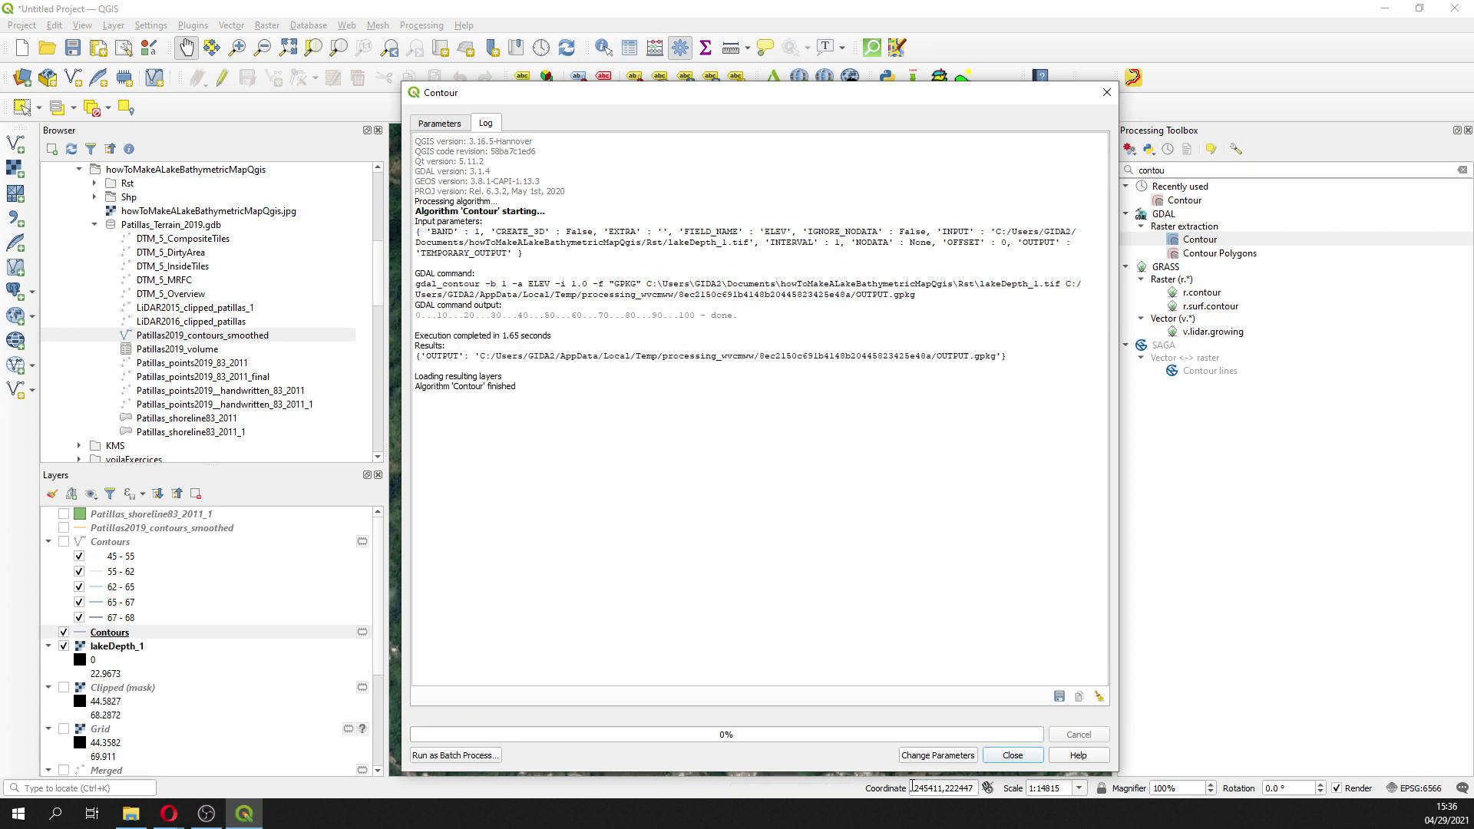
pyautogui.click(1013, 756)
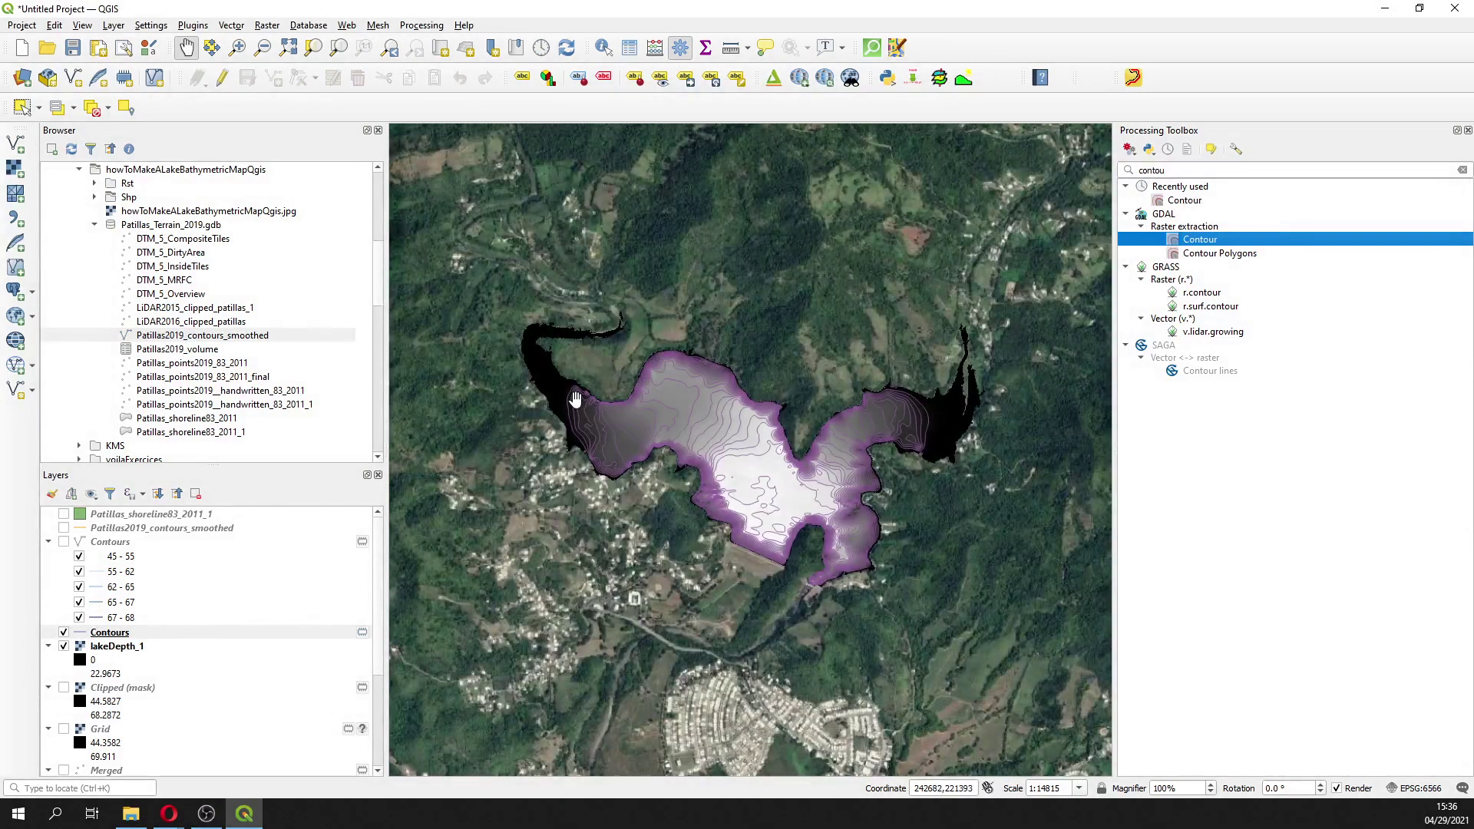
# Step: Switch the new depth Contours layer's symbology to Graduated, using ELEV as the value field
pyautogui.click(122, 633)
pyautogui.rightClick(121, 632)
pyautogui.click(222, 620)
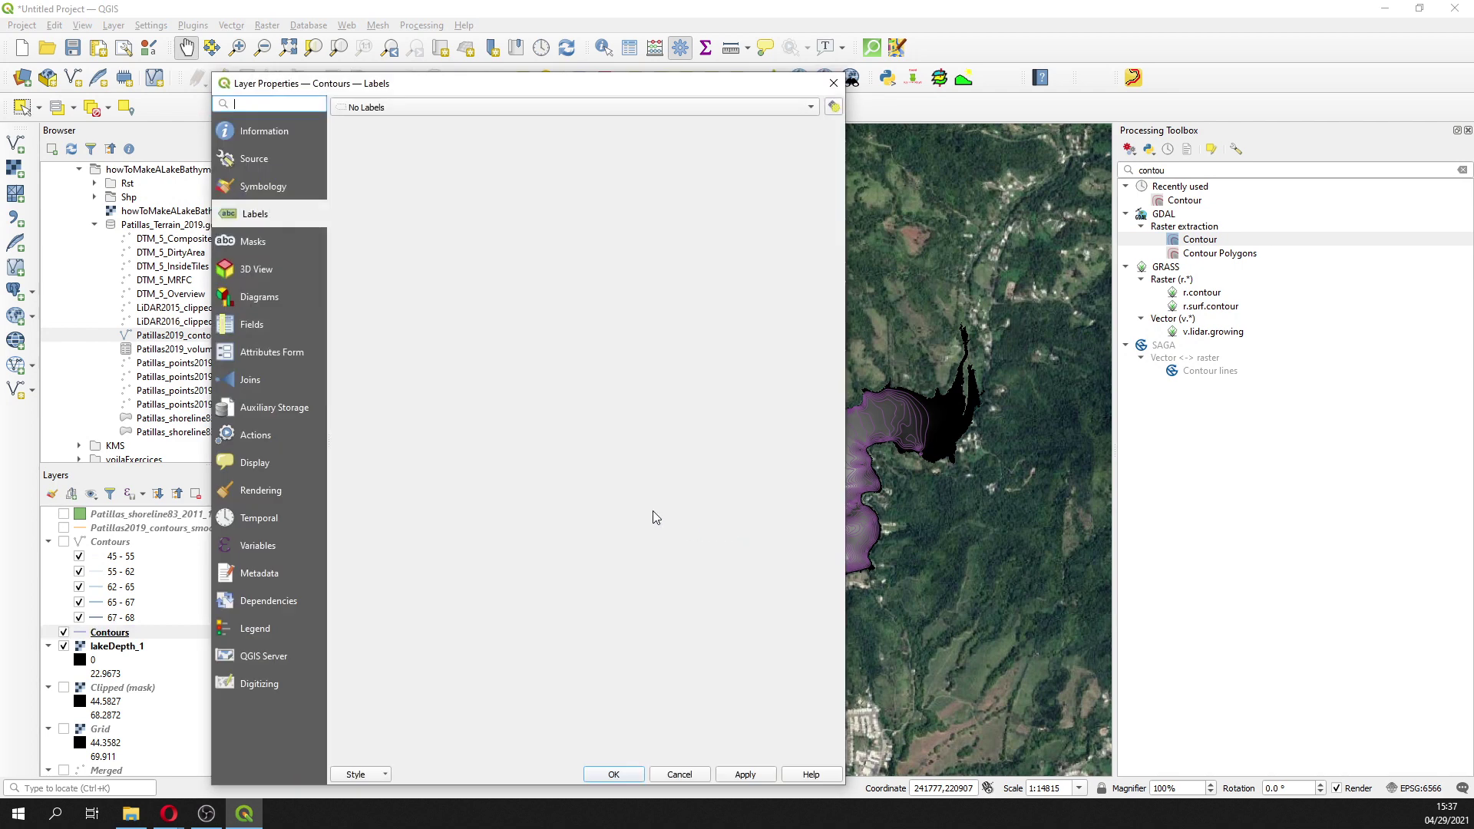
pyautogui.click(272, 186)
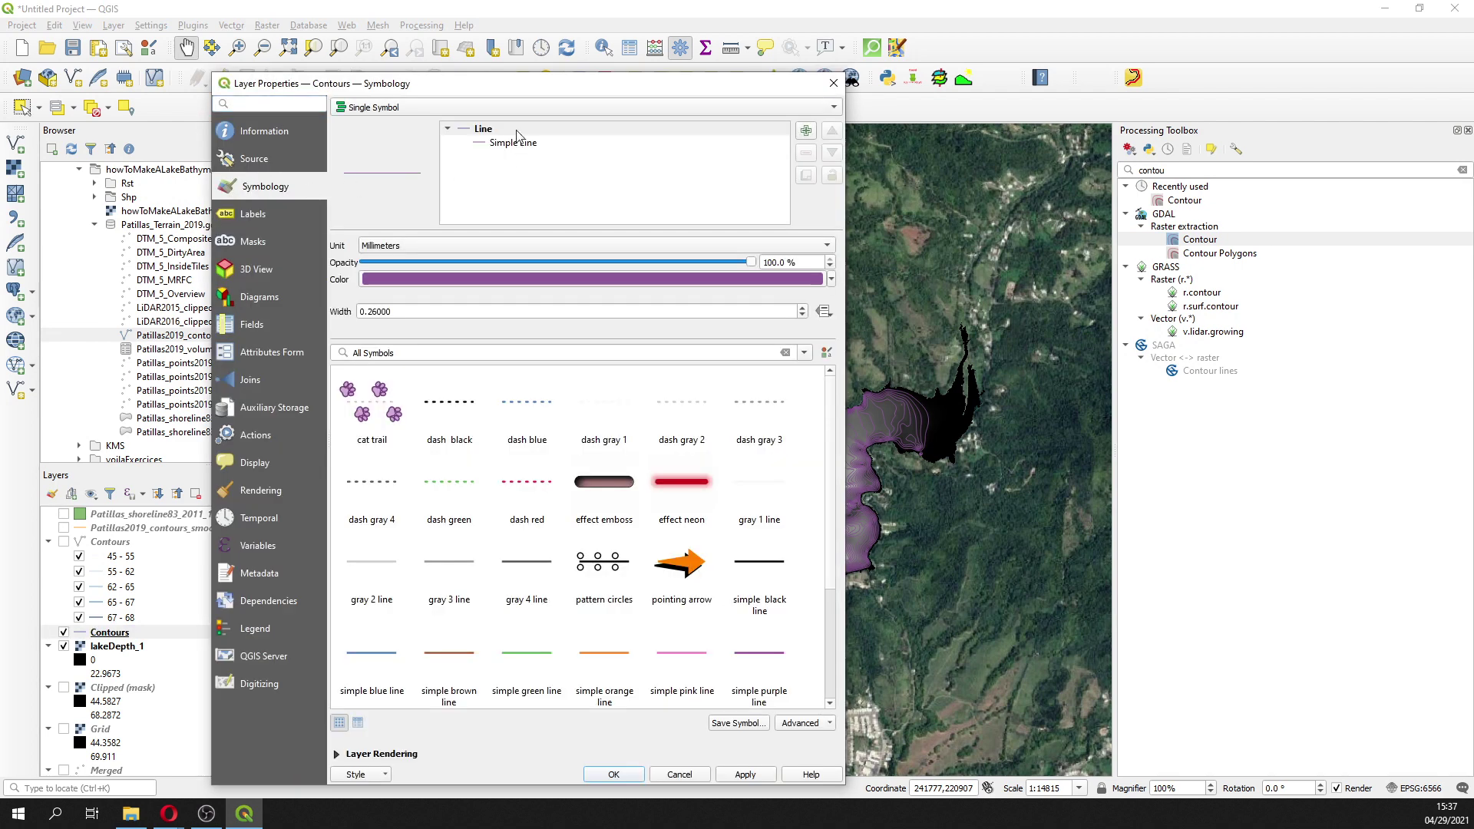
pyautogui.click(512, 108)
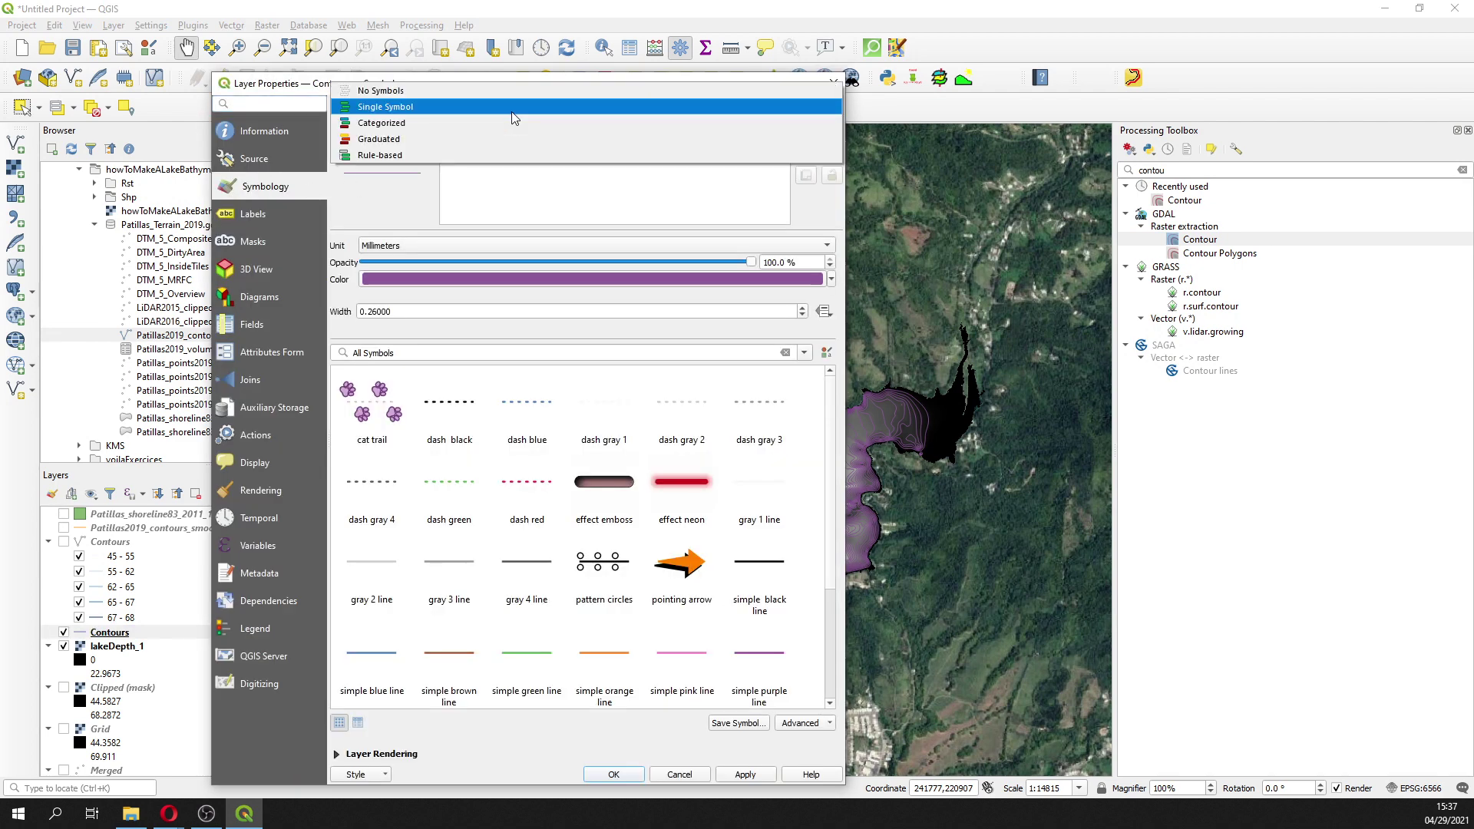
pyautogui.click(449, 142)
pyautogui.click(793, 135)
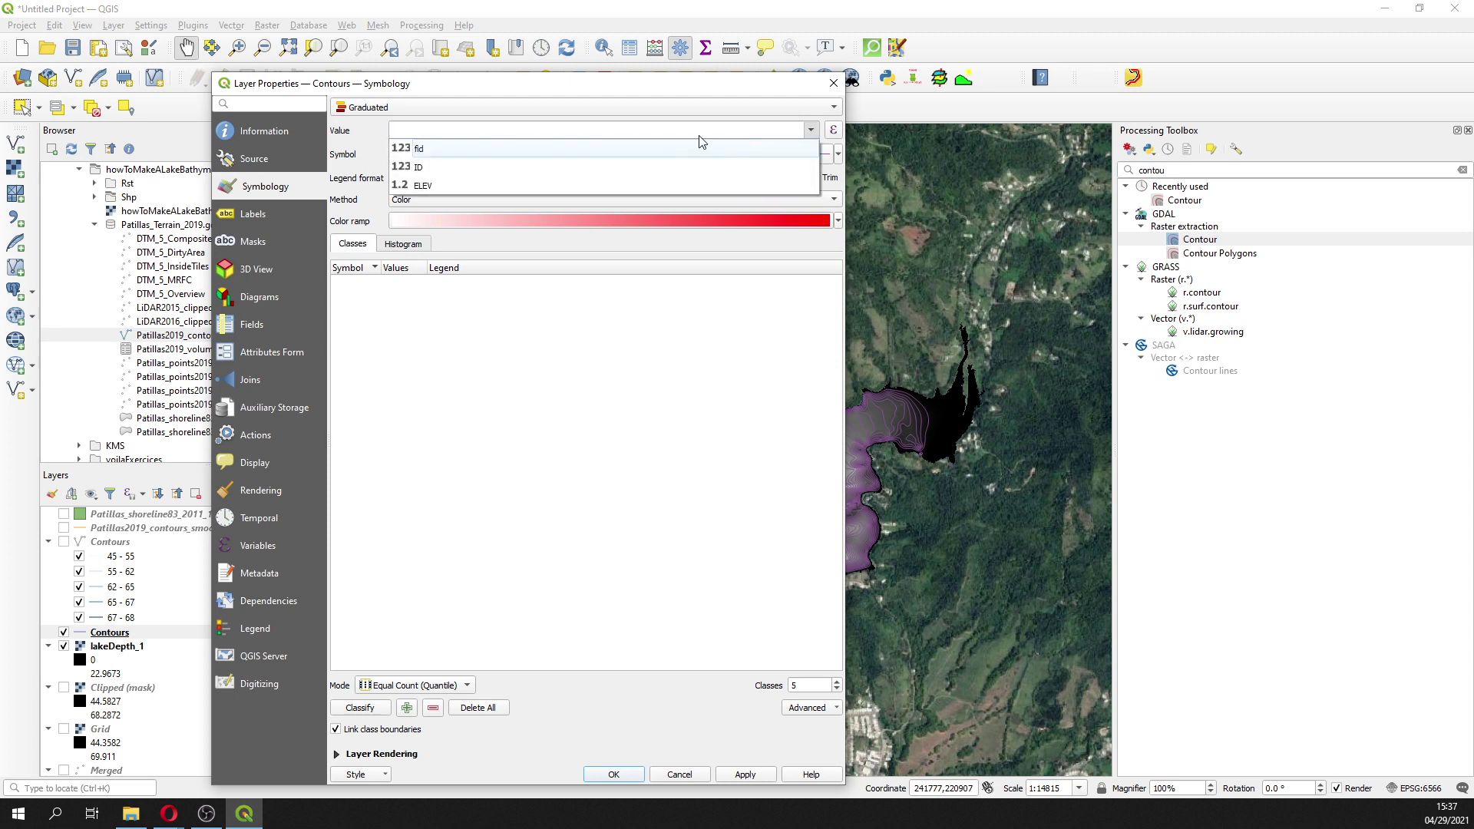
pyautogui.click(527, 179)
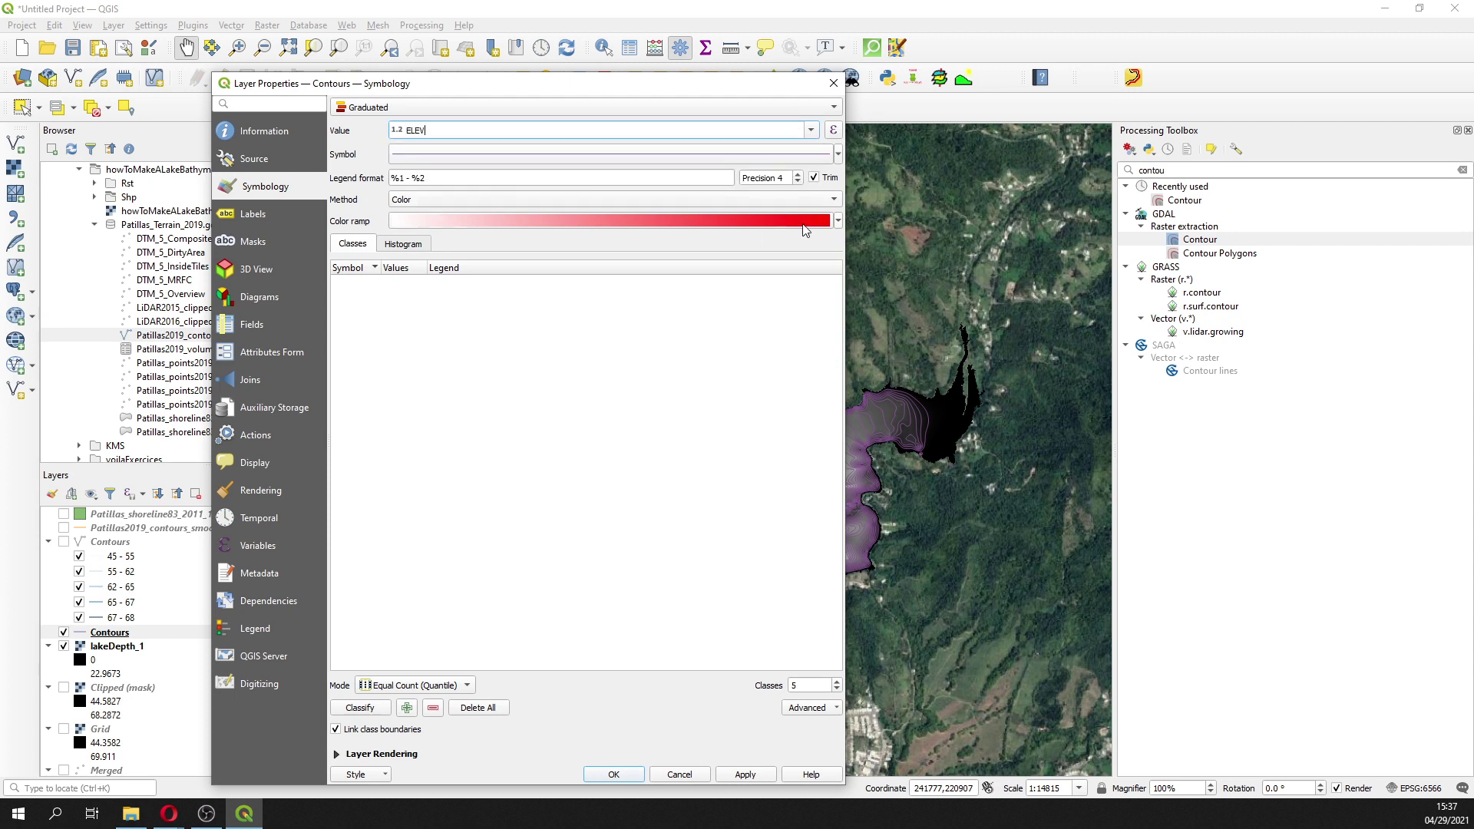
# Step: Classify the depth contours with the Spectral color ramp and apply the symbology
pyautogui.click(837, 221)
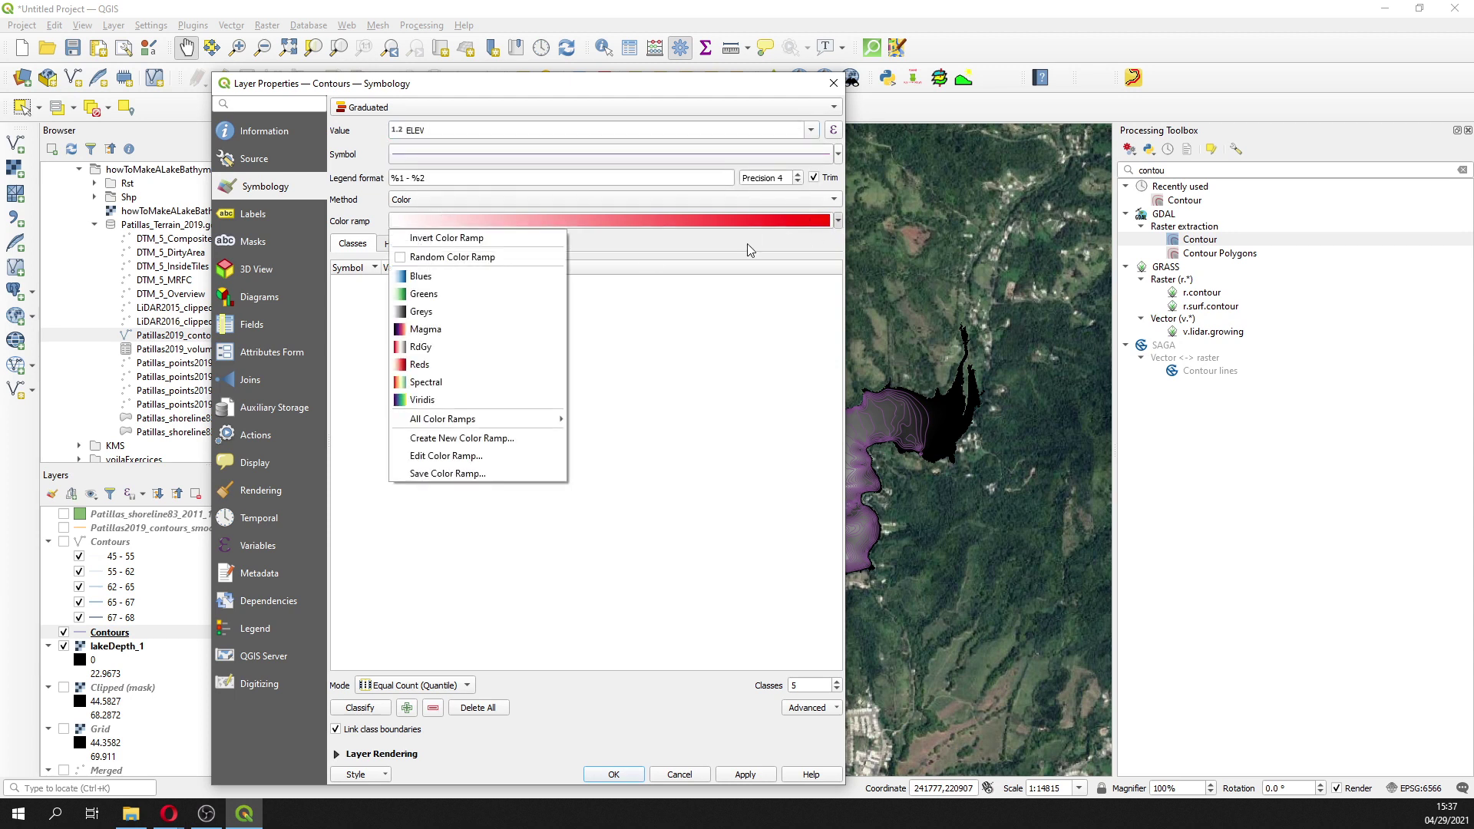
pyautogui.click(455, 383)
pyautogui.click(371, 708)
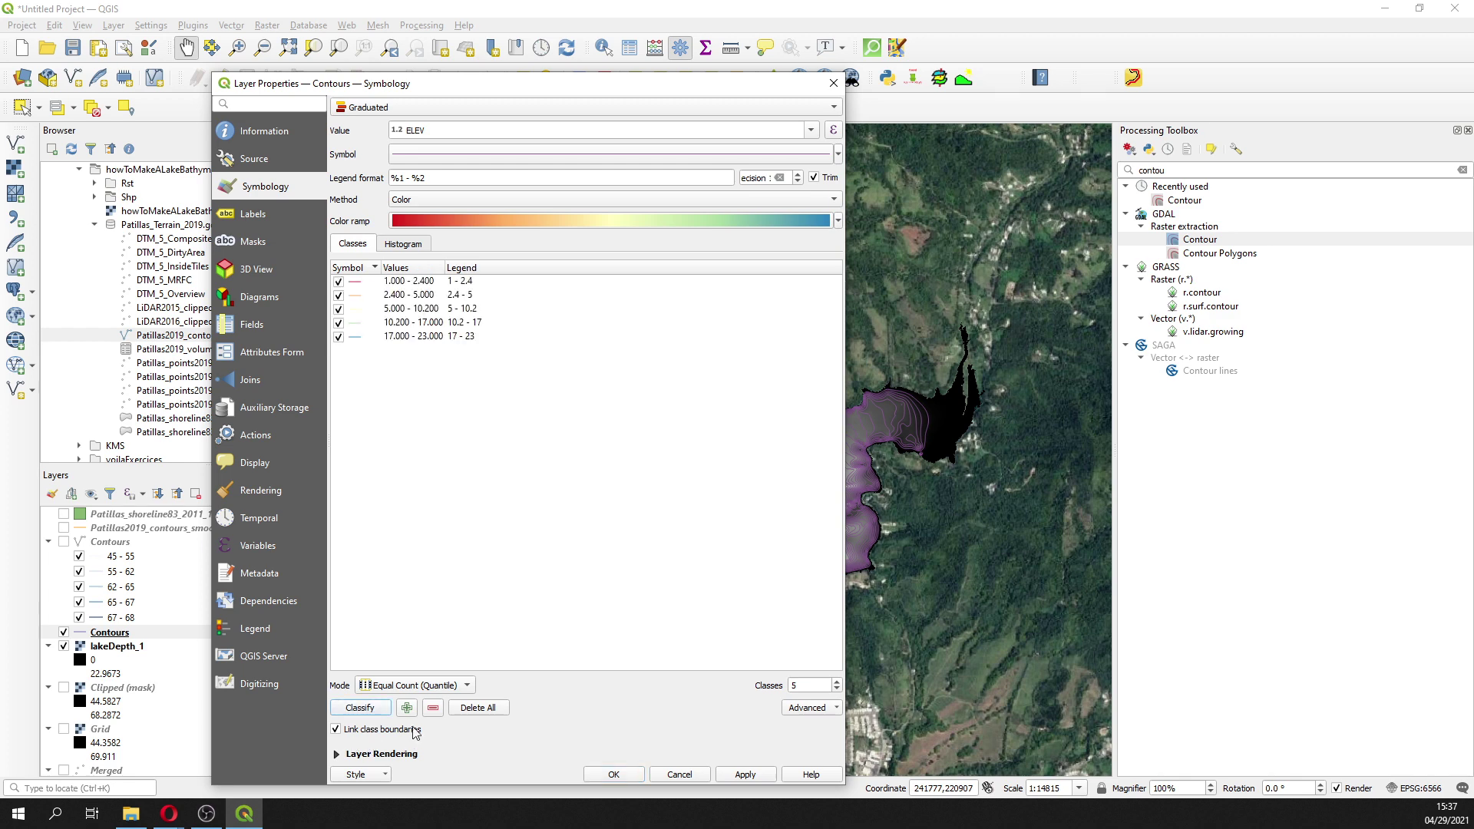
pyautogui.click(760, 775)
pyautogui.click(614, 775)
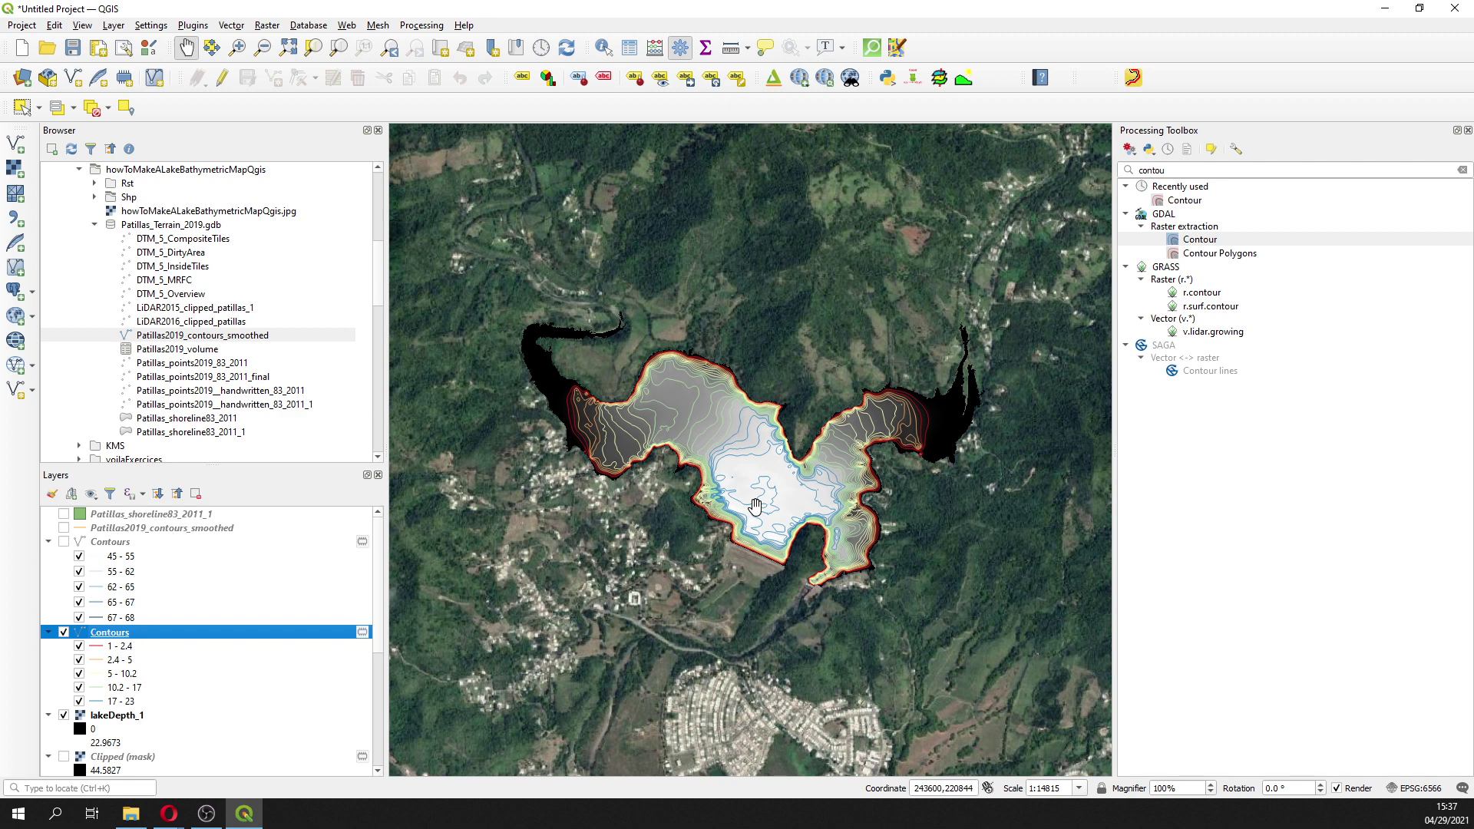
# Step: Open the export options of the depth Contours layer
pyautogui.rightClick(125, 636)
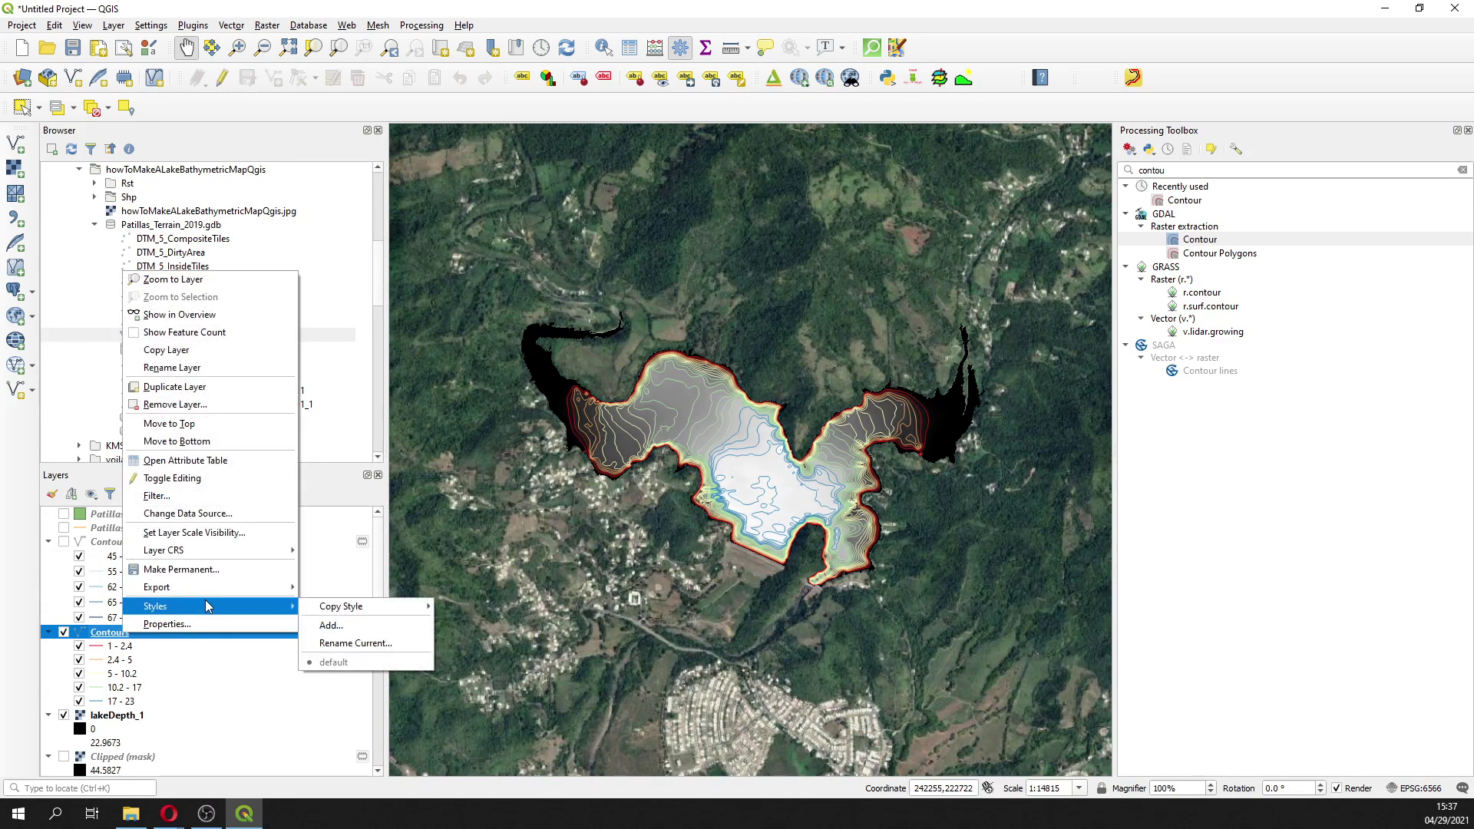
pyautogui.moveTo(211, 591)
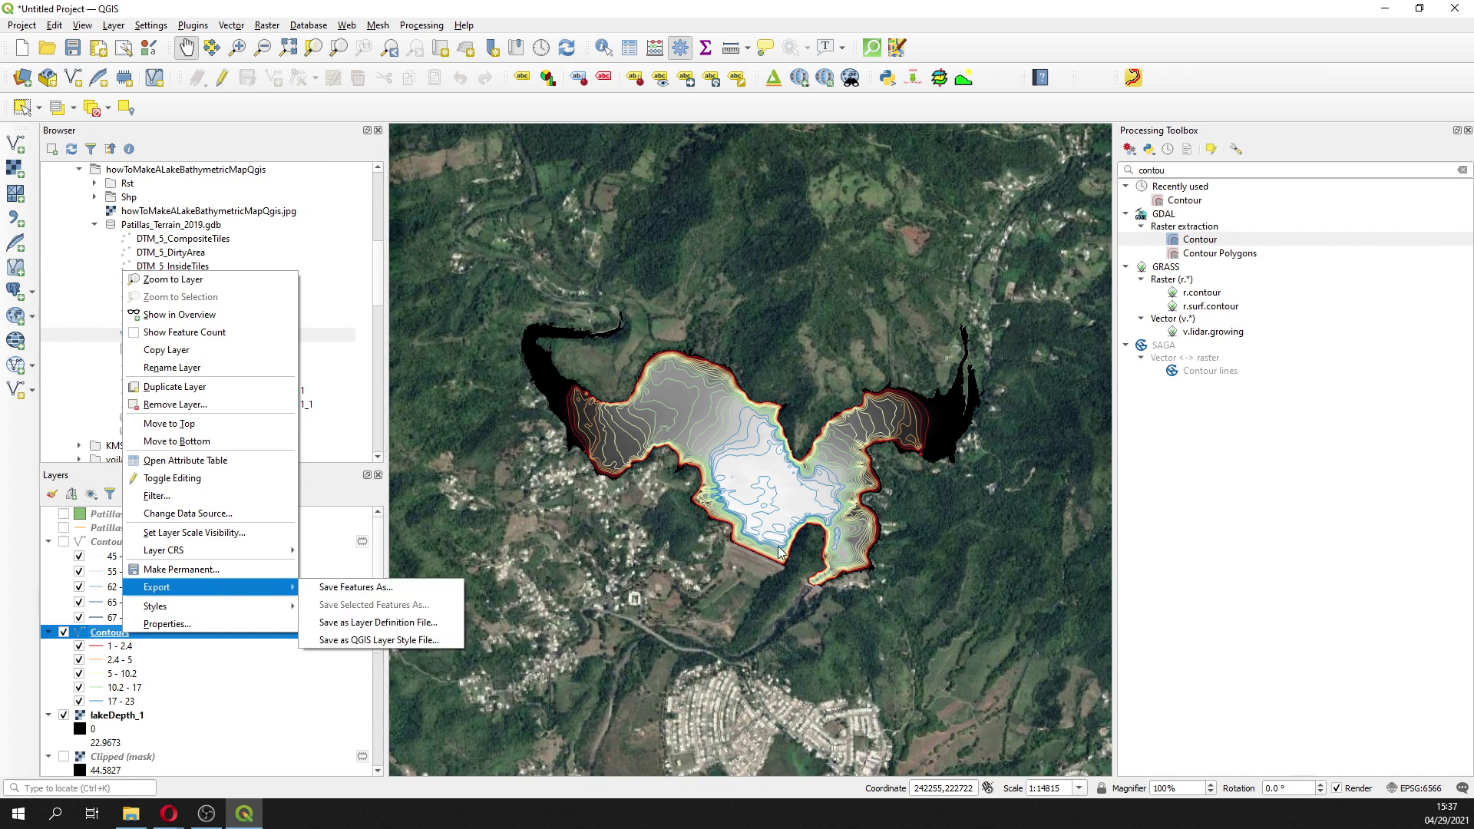